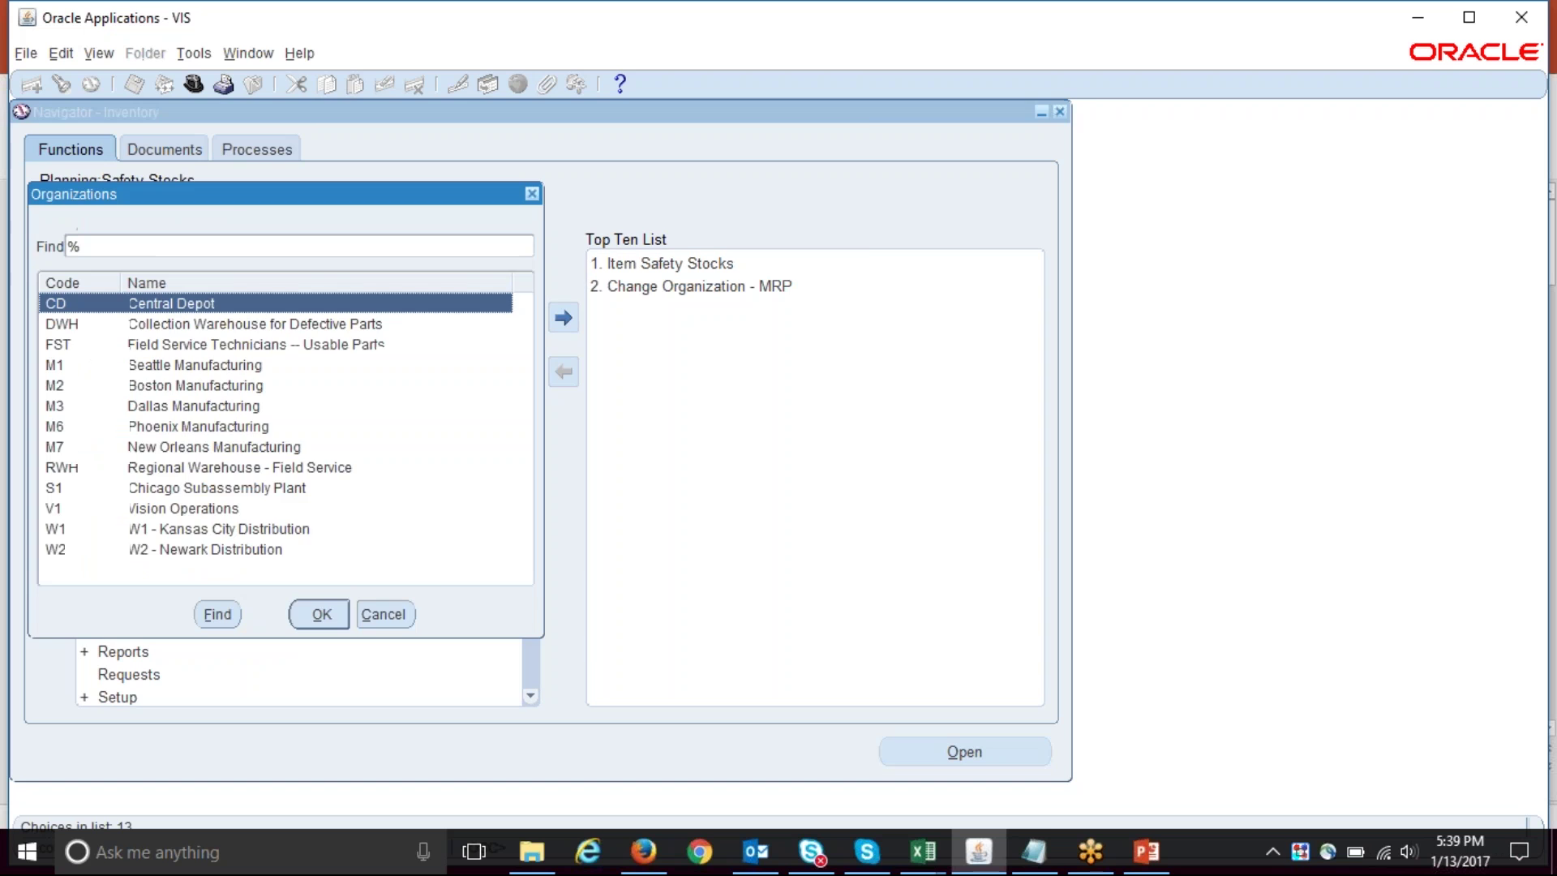
- Choose the M1 organization to open the Enter Item Safety Stocks form
key(Down)
key(Down)
key(Down)
key(Return)
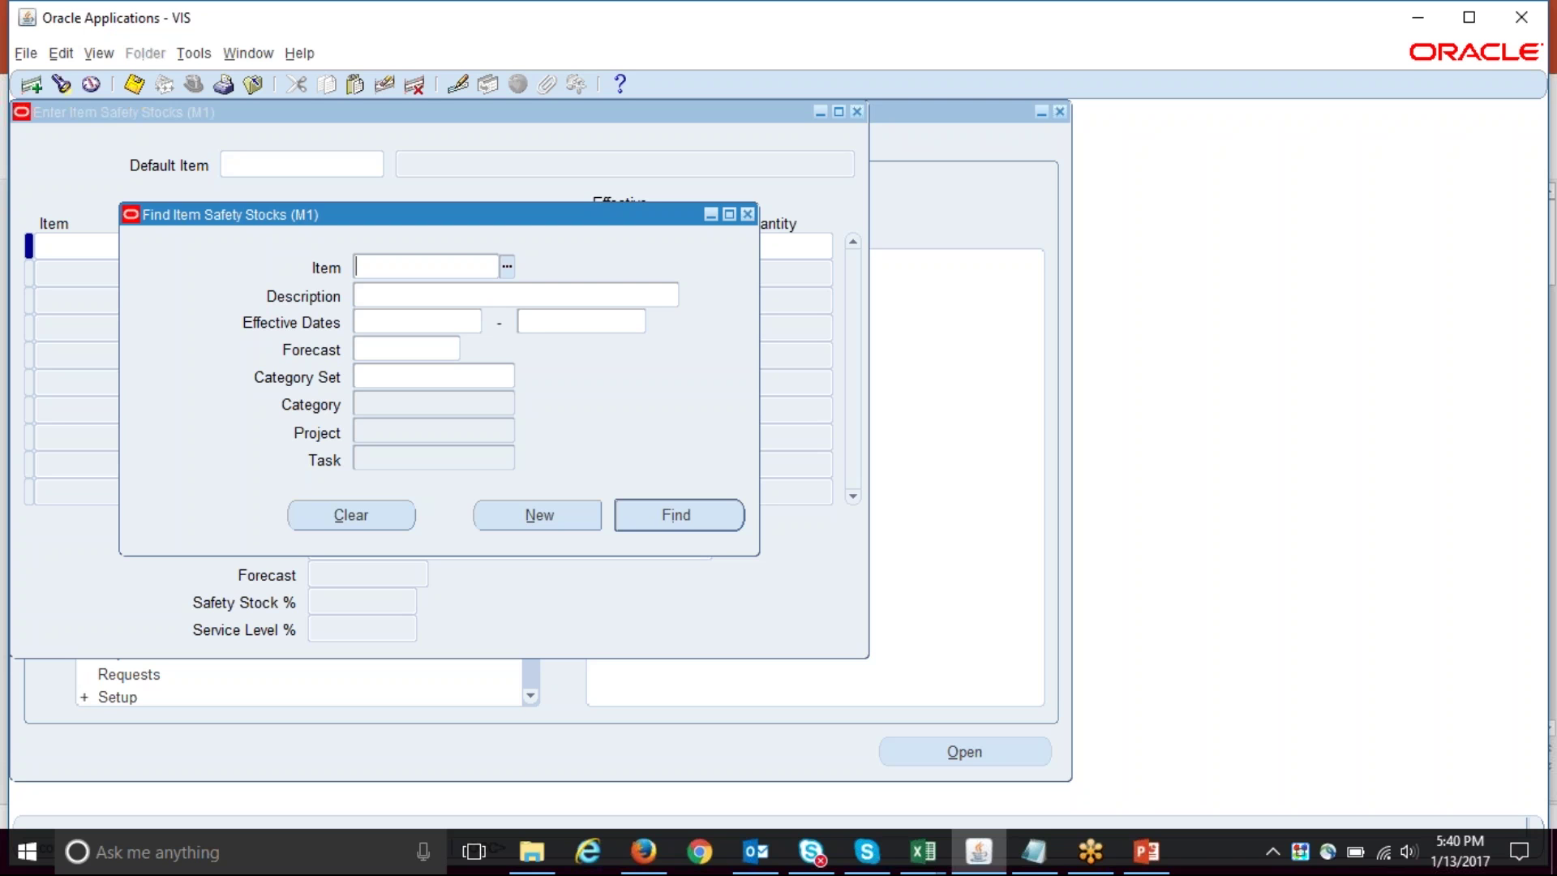
- Close the Find Item Safety Stocks dialog and the Enter Item Safety Stocks window
click(747, 214)
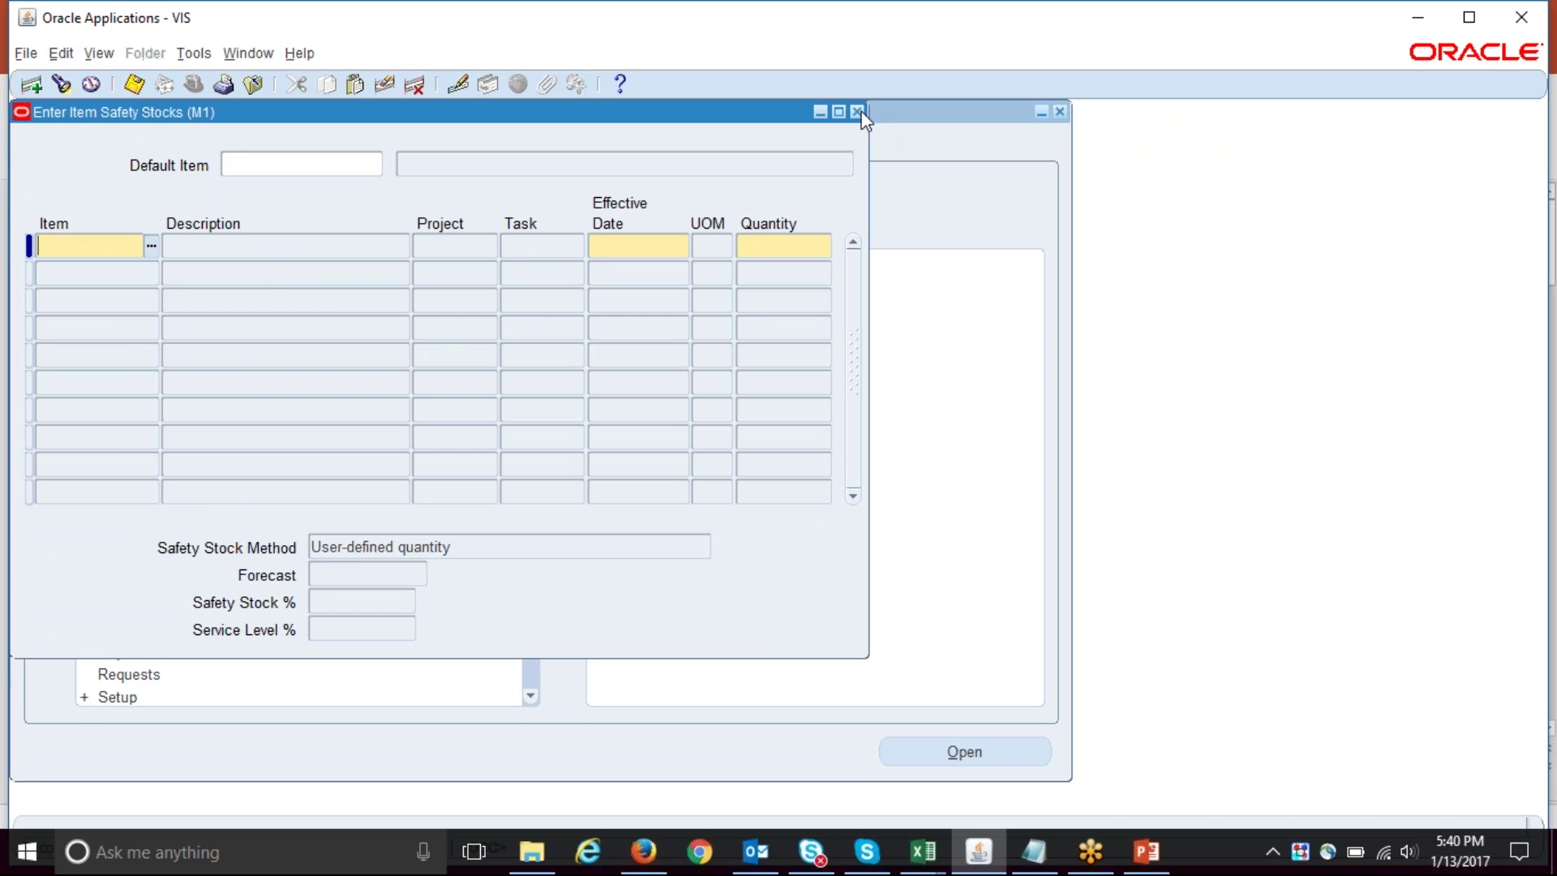
click(856, 111)
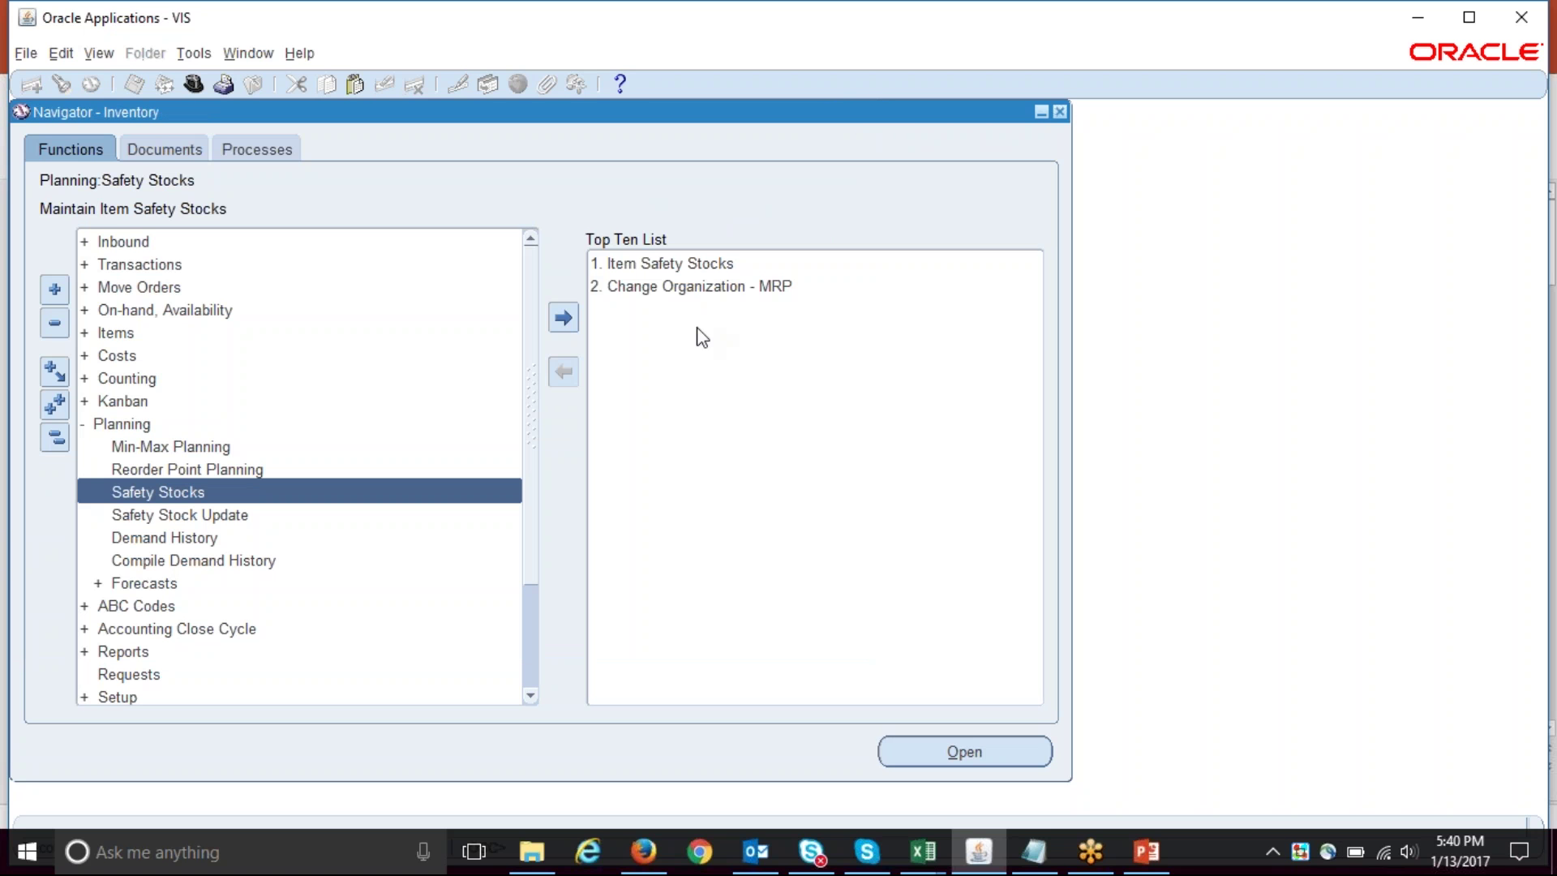
- Open Master Items and check Help > About Oracle Applications for release 12.2.5
double_click(171, 335)
click(215, 355)
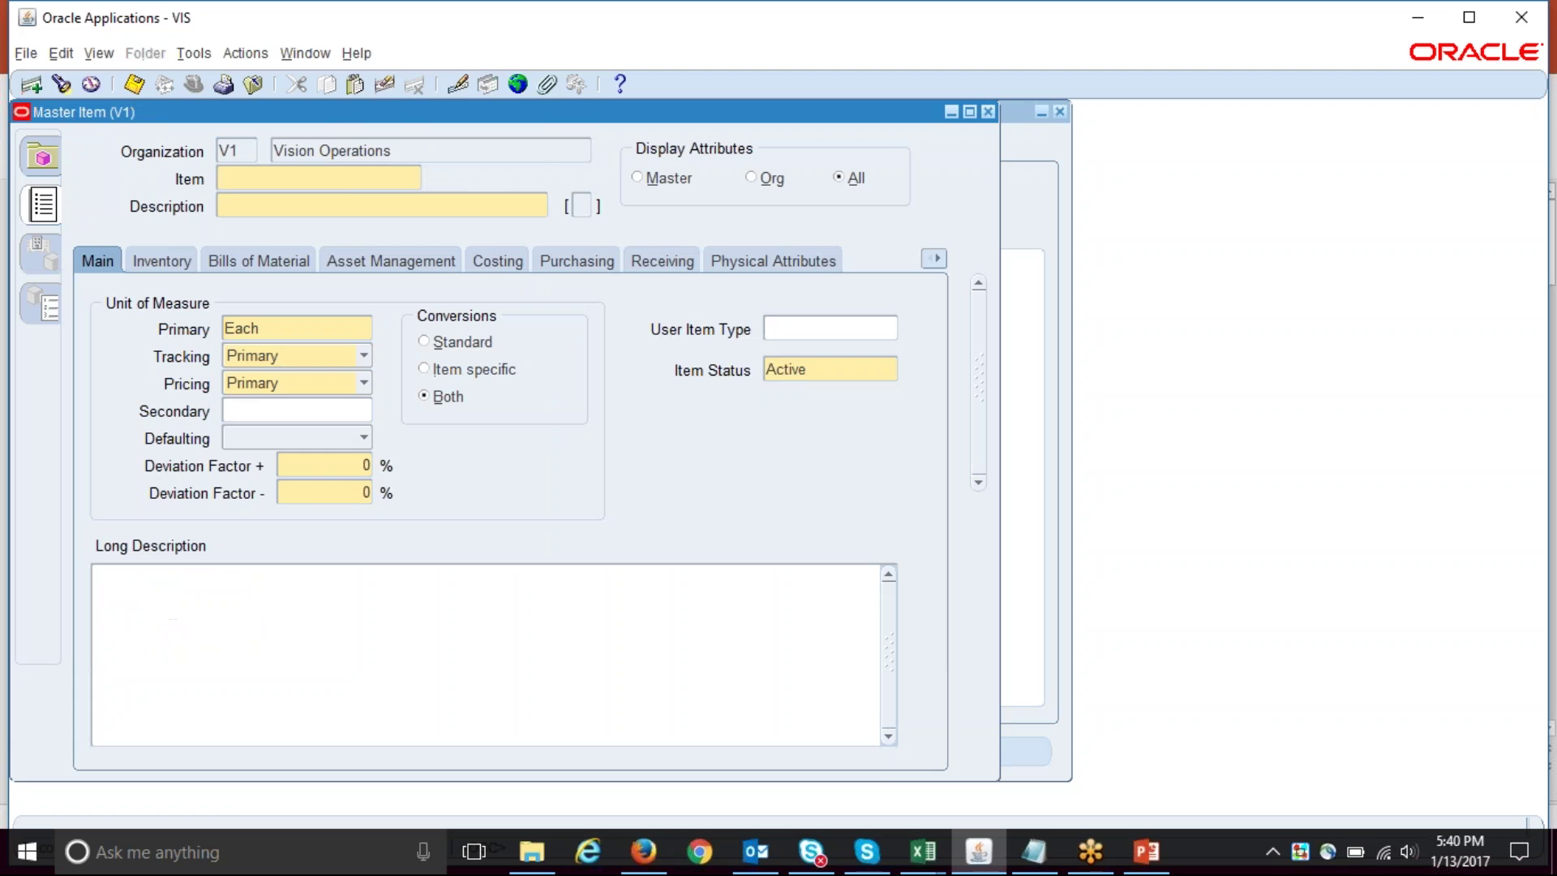
click(356, 53)
click(424, 221)
drag(631, 558, 640, 558)
click(661, 567)
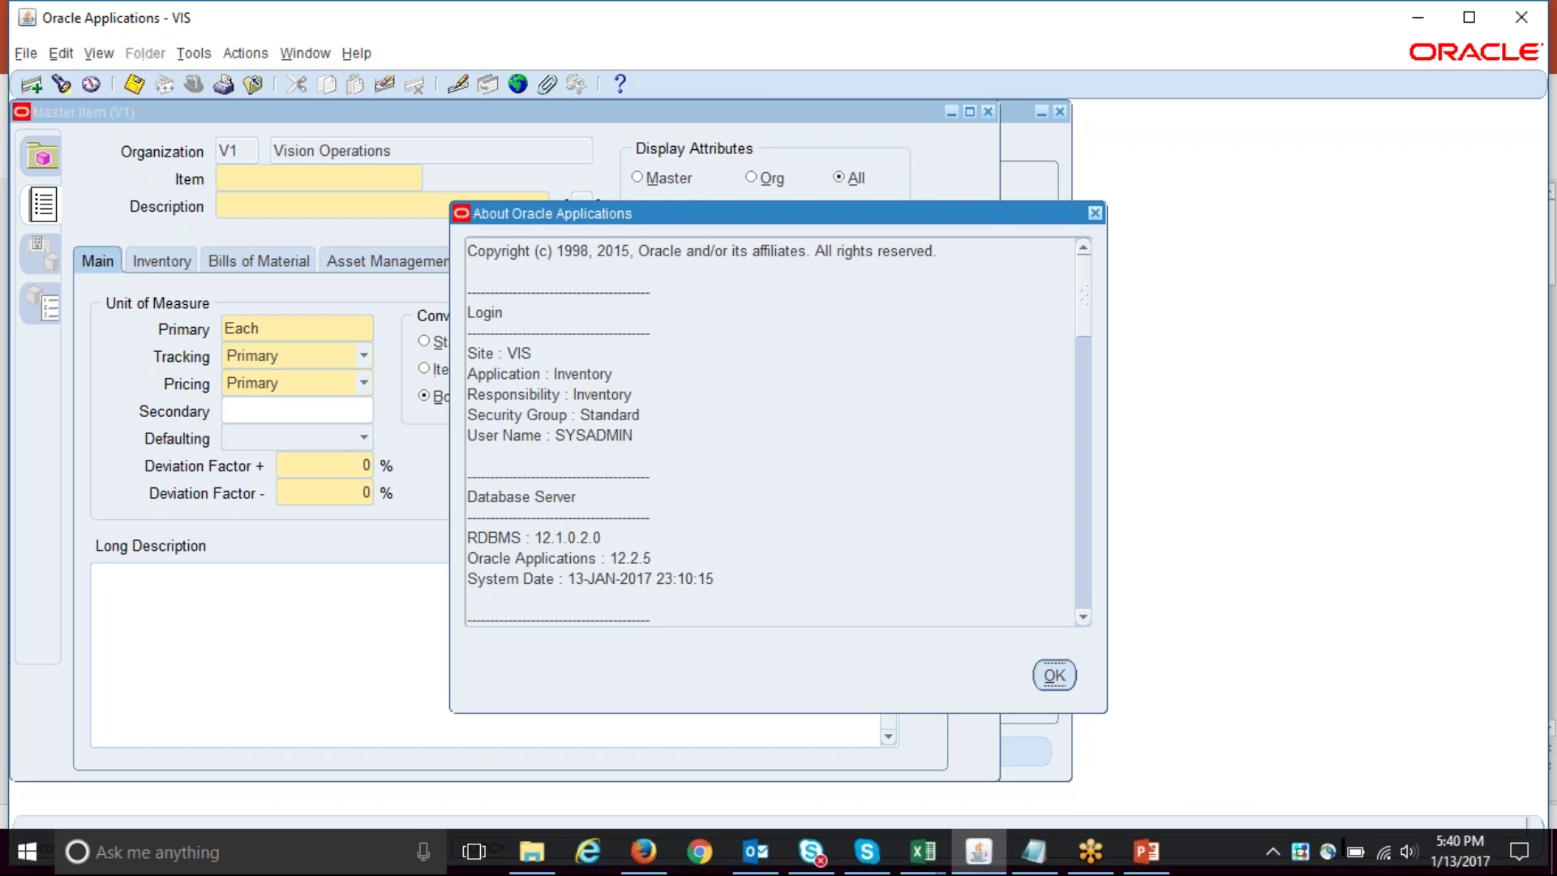
click(1054, 677)
- Query item SS-1 in the Master Item form
click(63, 85)
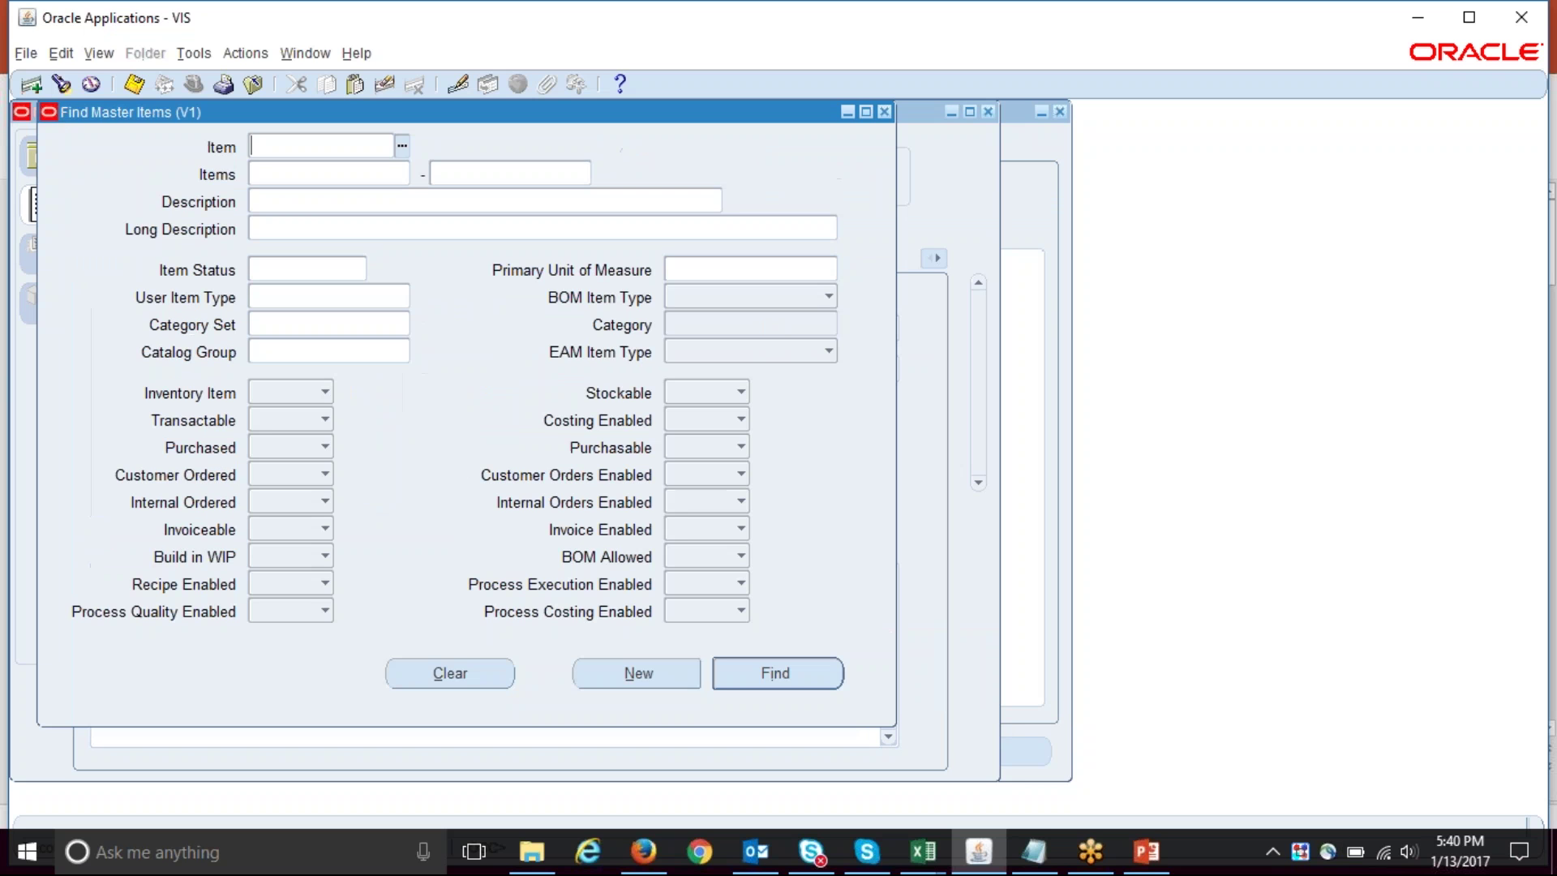
text(SS-1)
key(Tab)
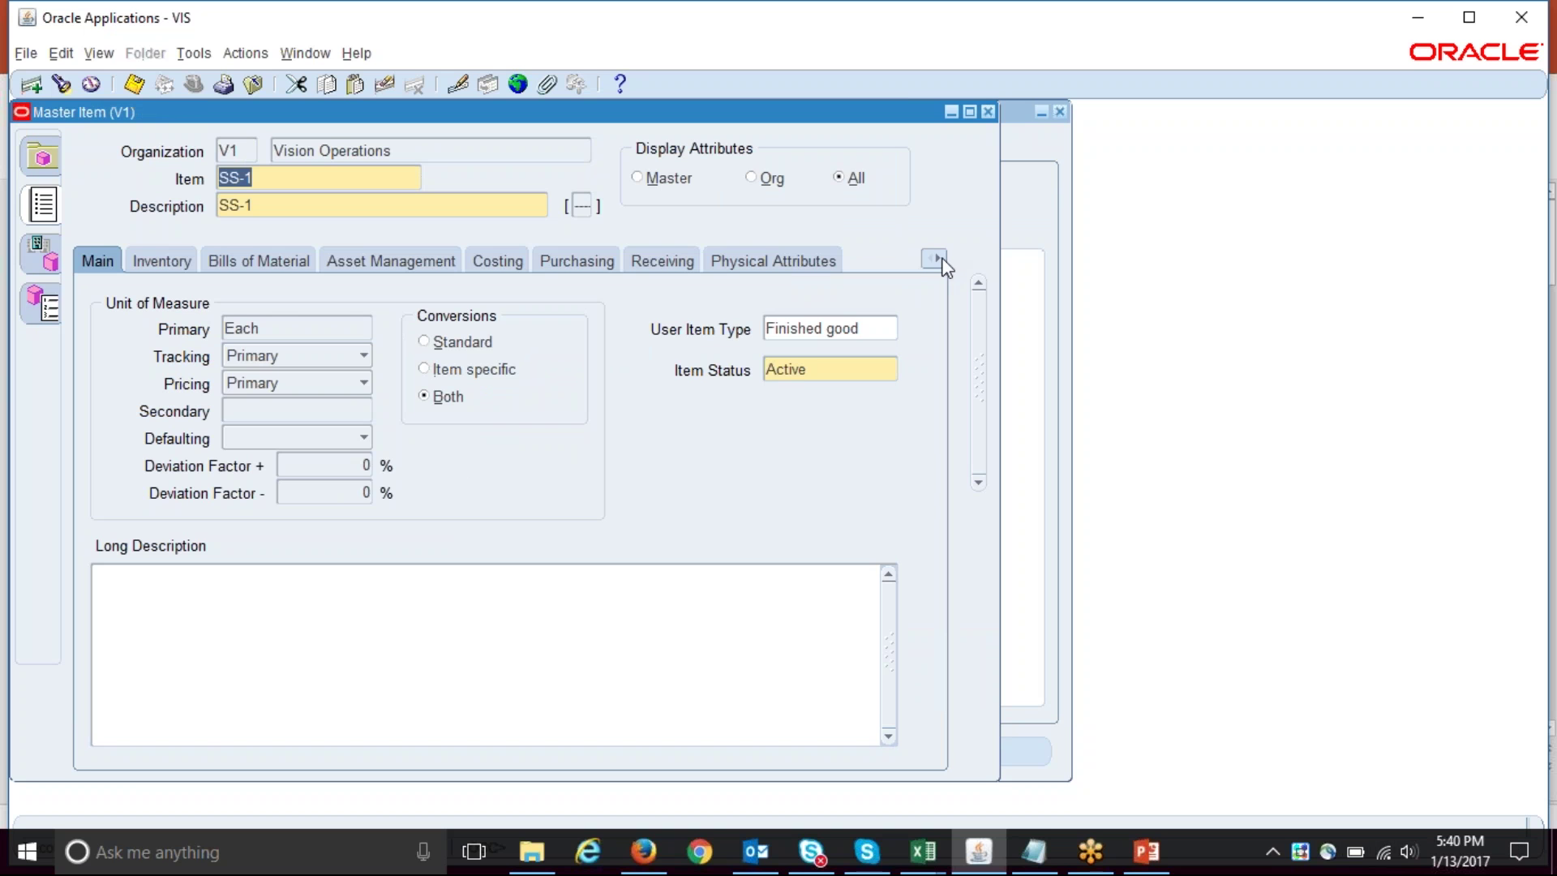
click(941, 260)
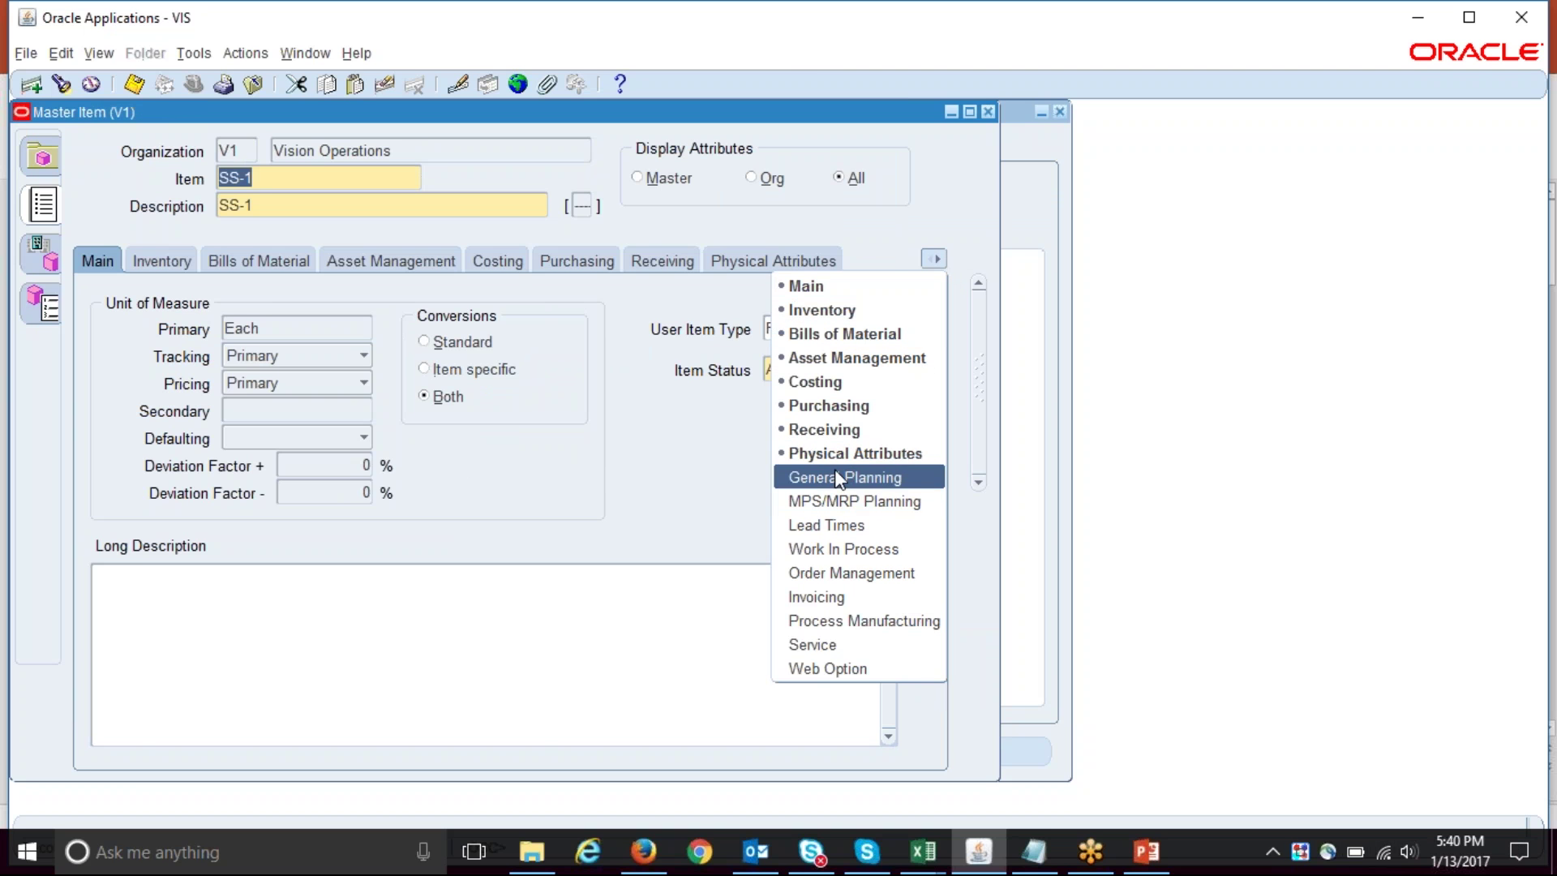
- Review General Planning: MRP Planned % method, Bucket Days 14, Percent 1000
click(834, 477)
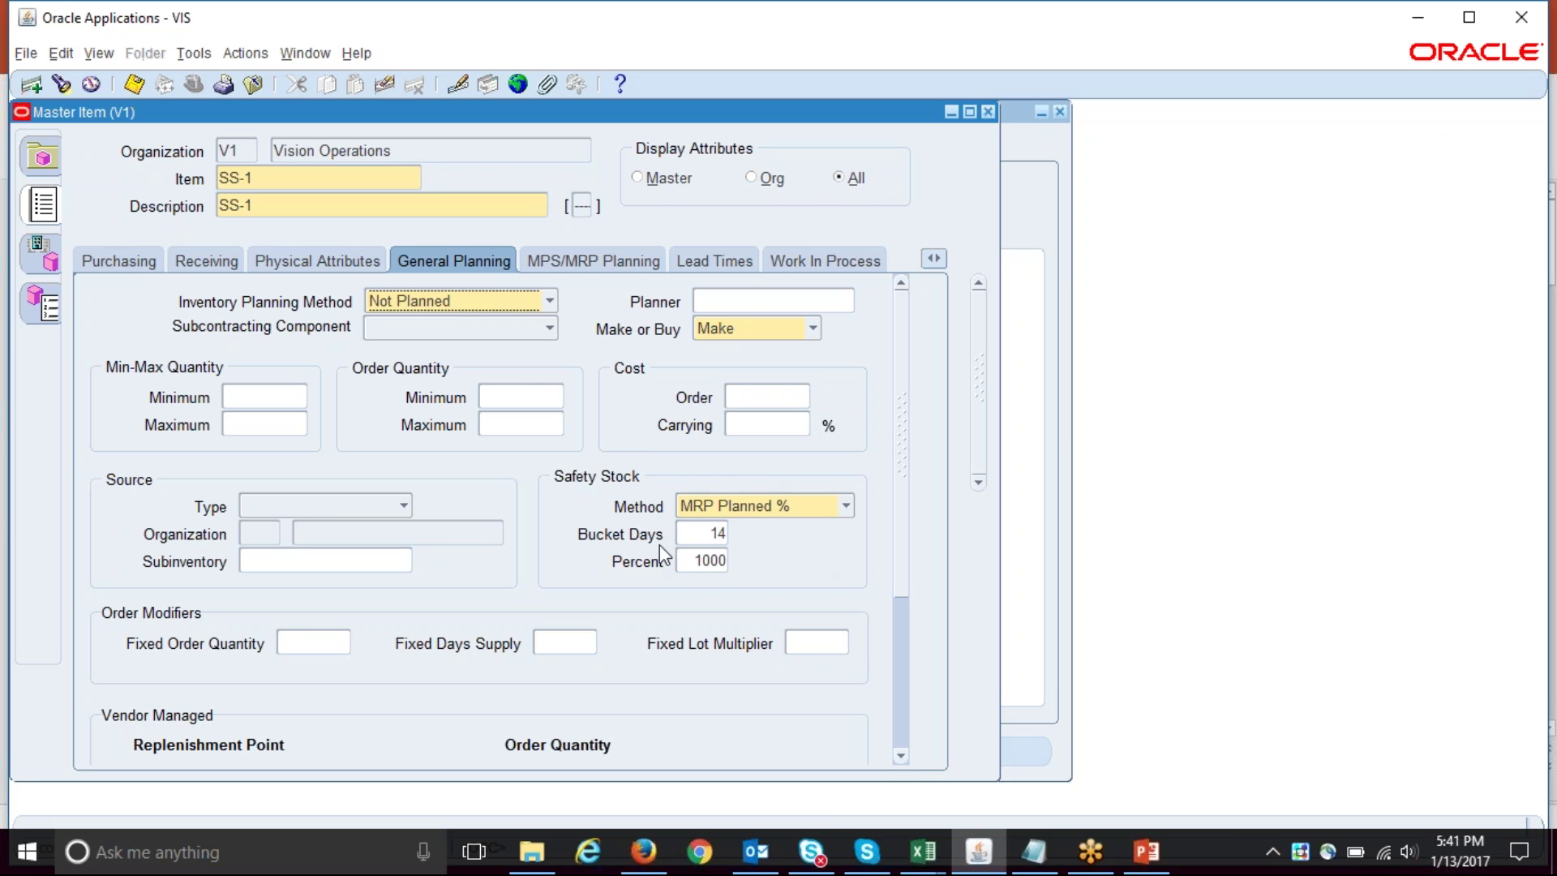
double_click(713, 533)
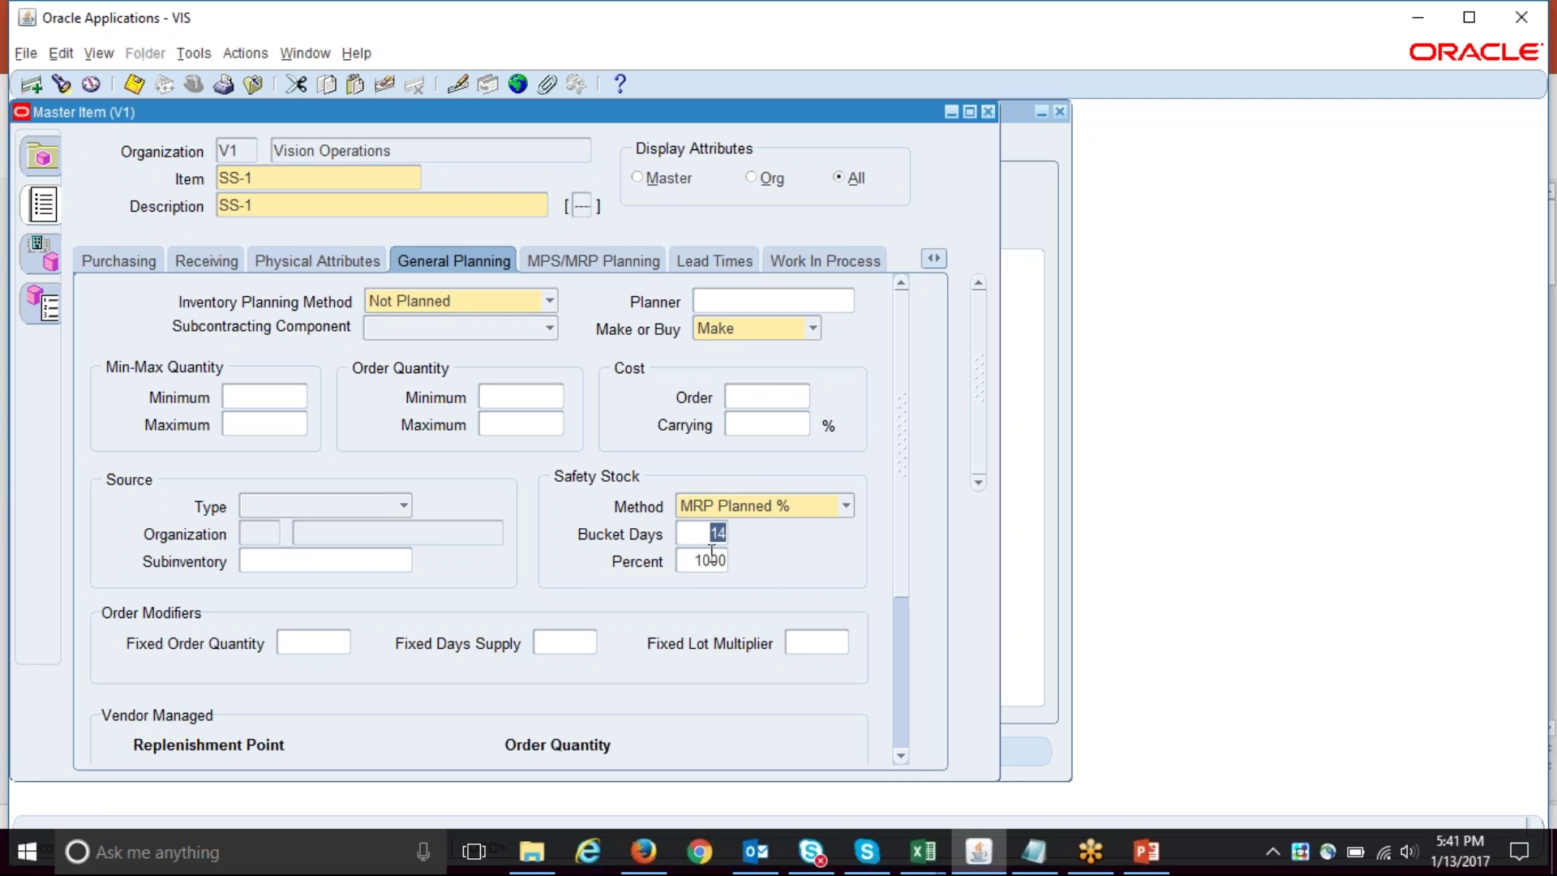
double_click(697, 560)
click(847, 508)
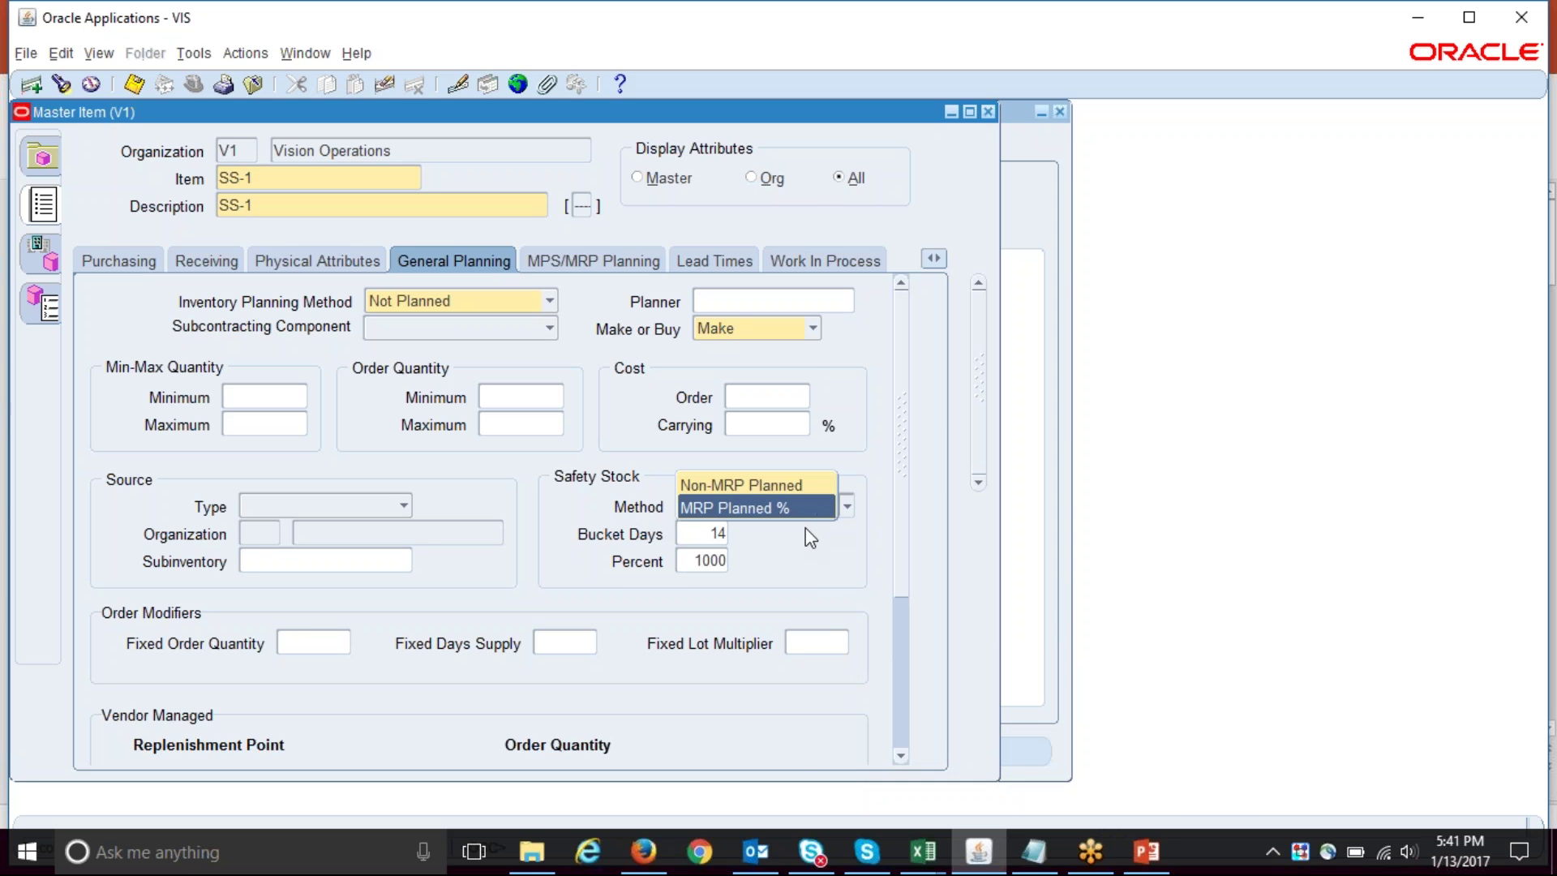
key(Return)
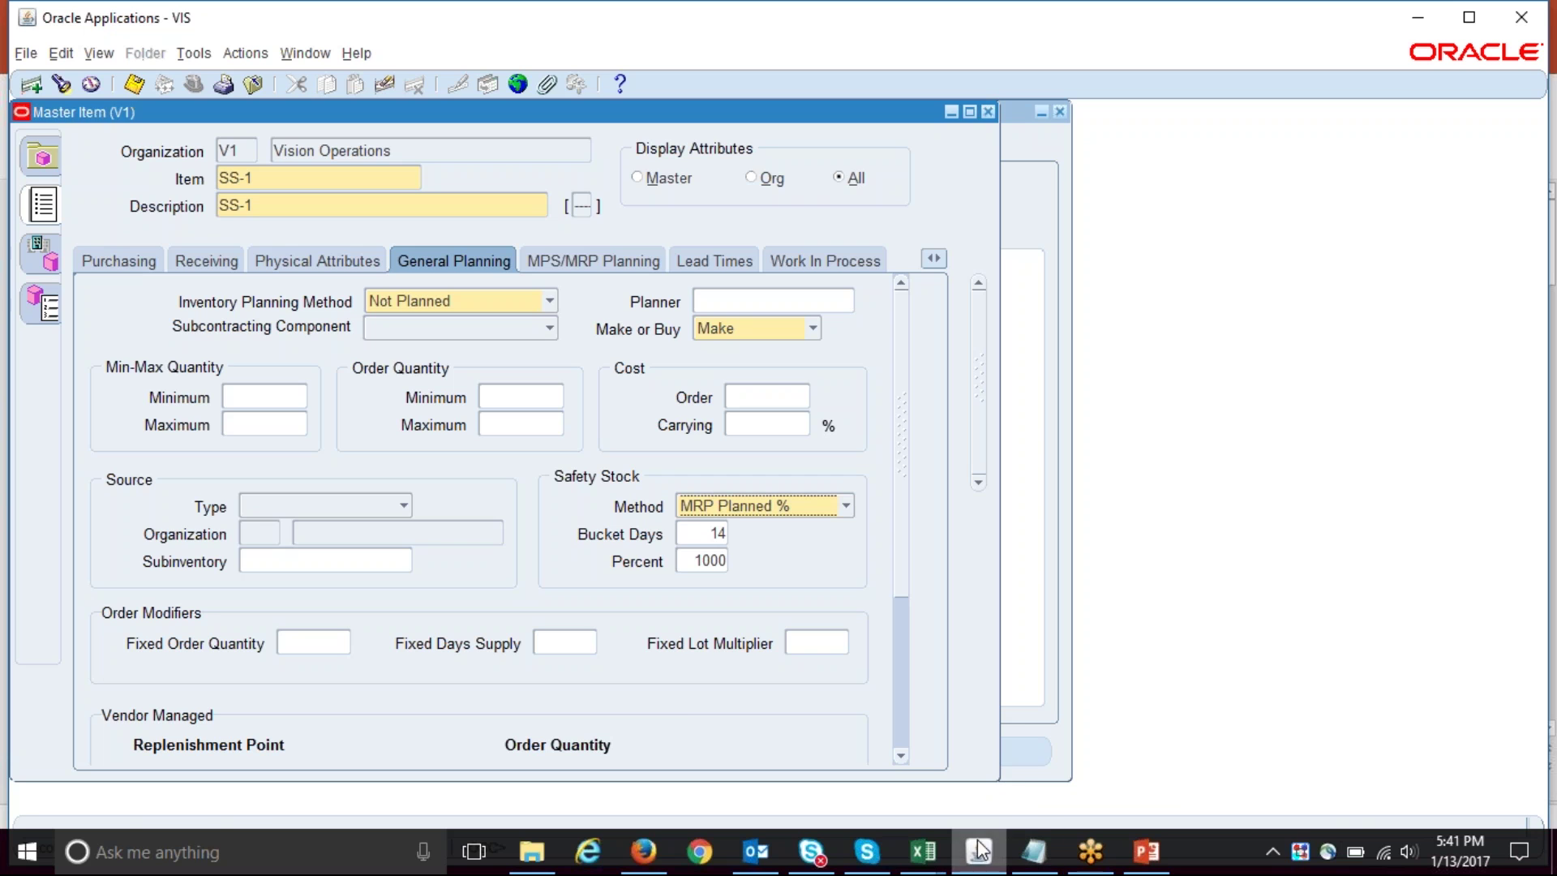
- Switch to the fnd_gfm_4586759 Excel workbook and select cell G8
click(925, 852)
click(1028, 760)
click(525, 434)
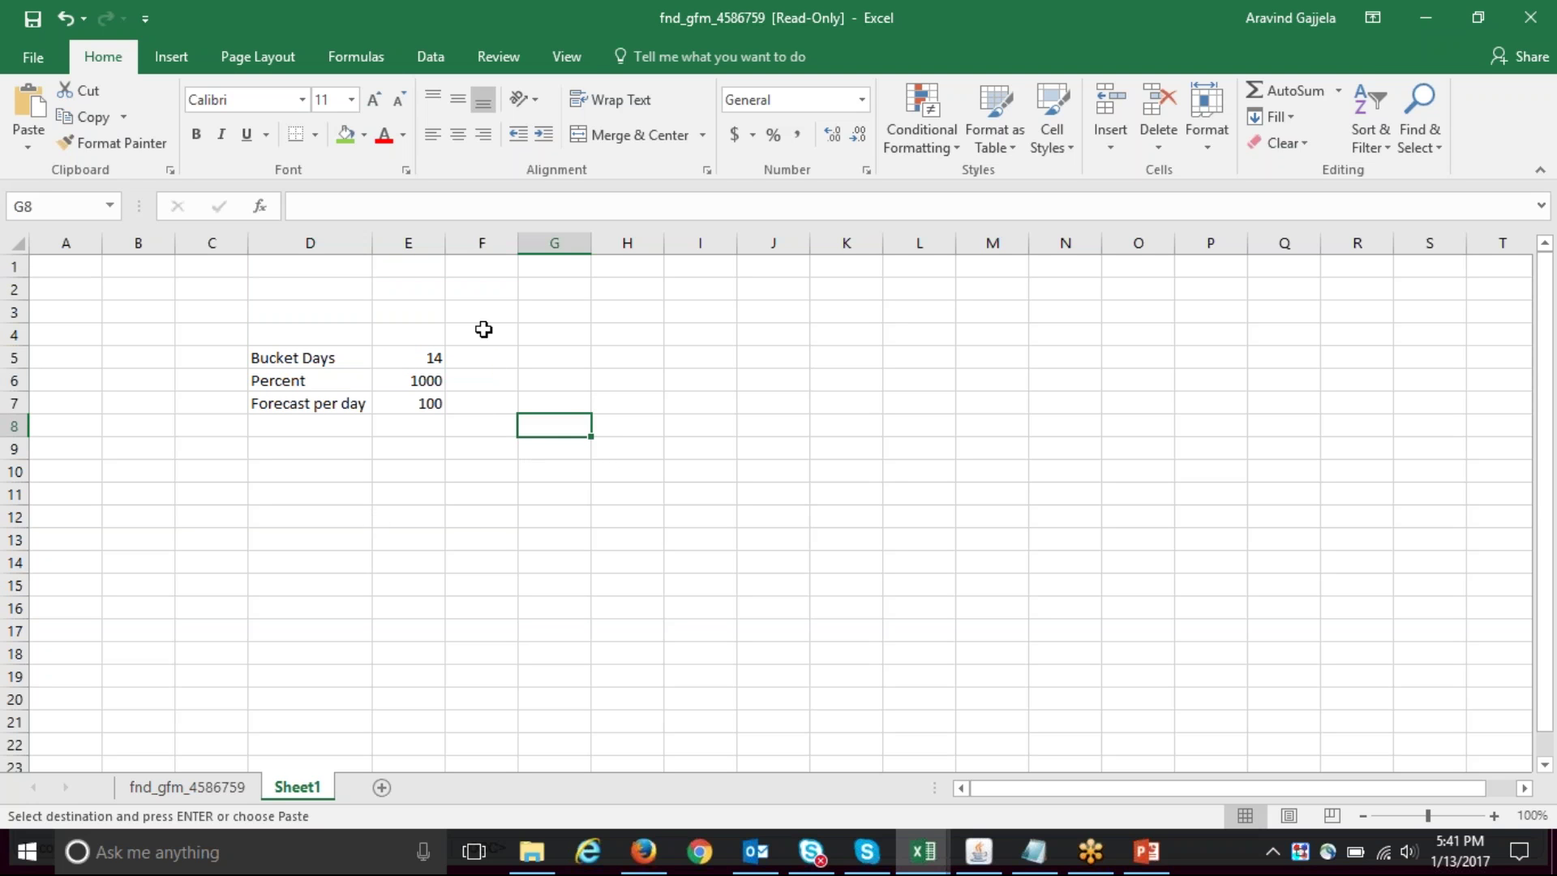
- Enter the note '10 days' in G6 next to the Percent 1000 value
click(416, 356)
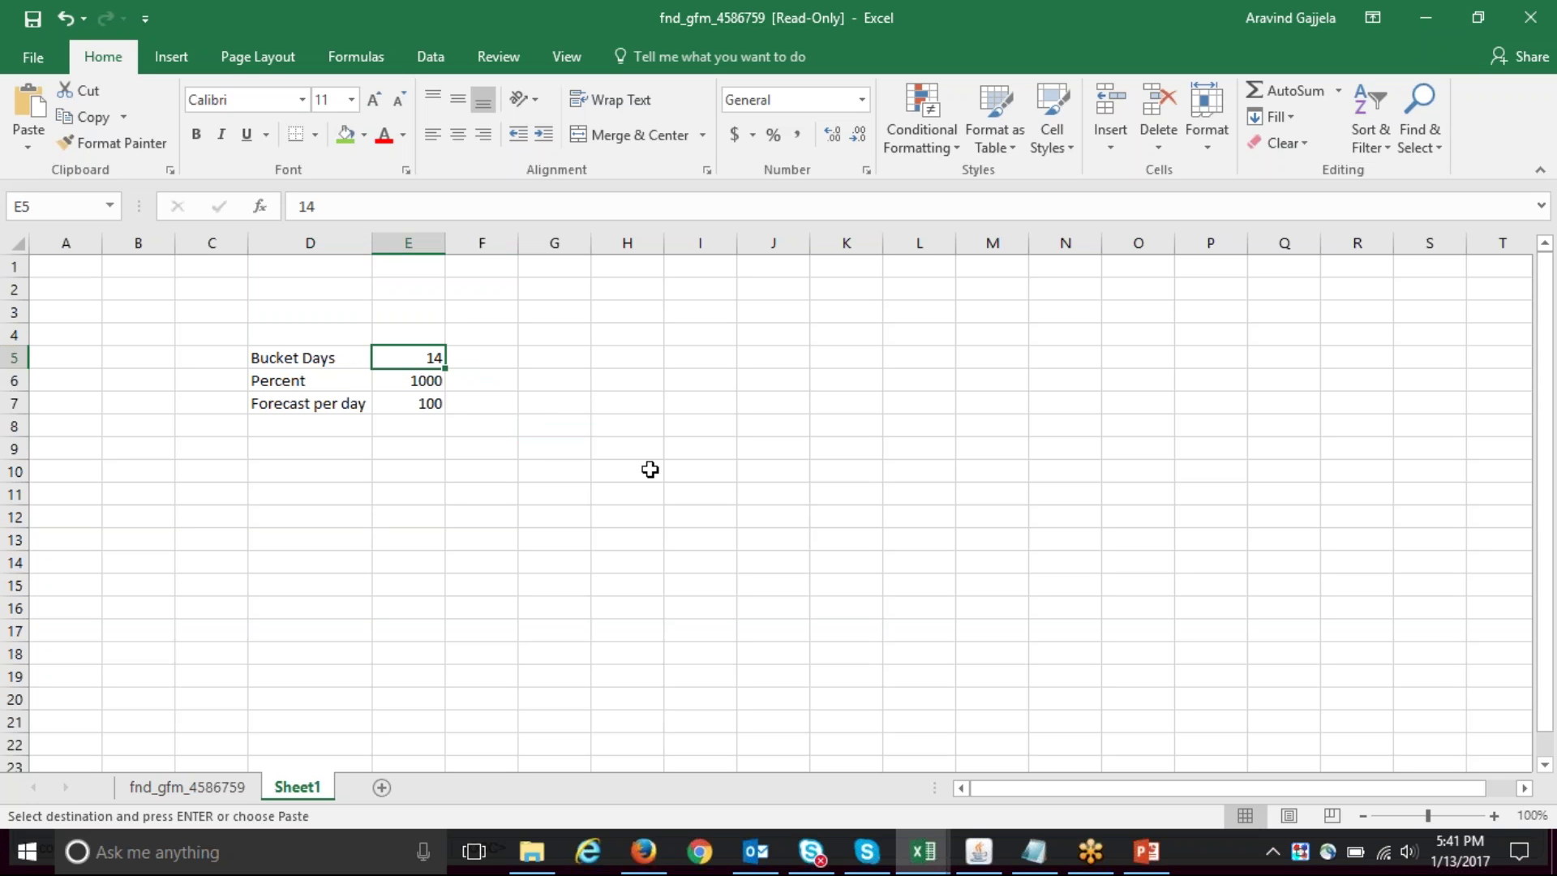
click(423, 381)
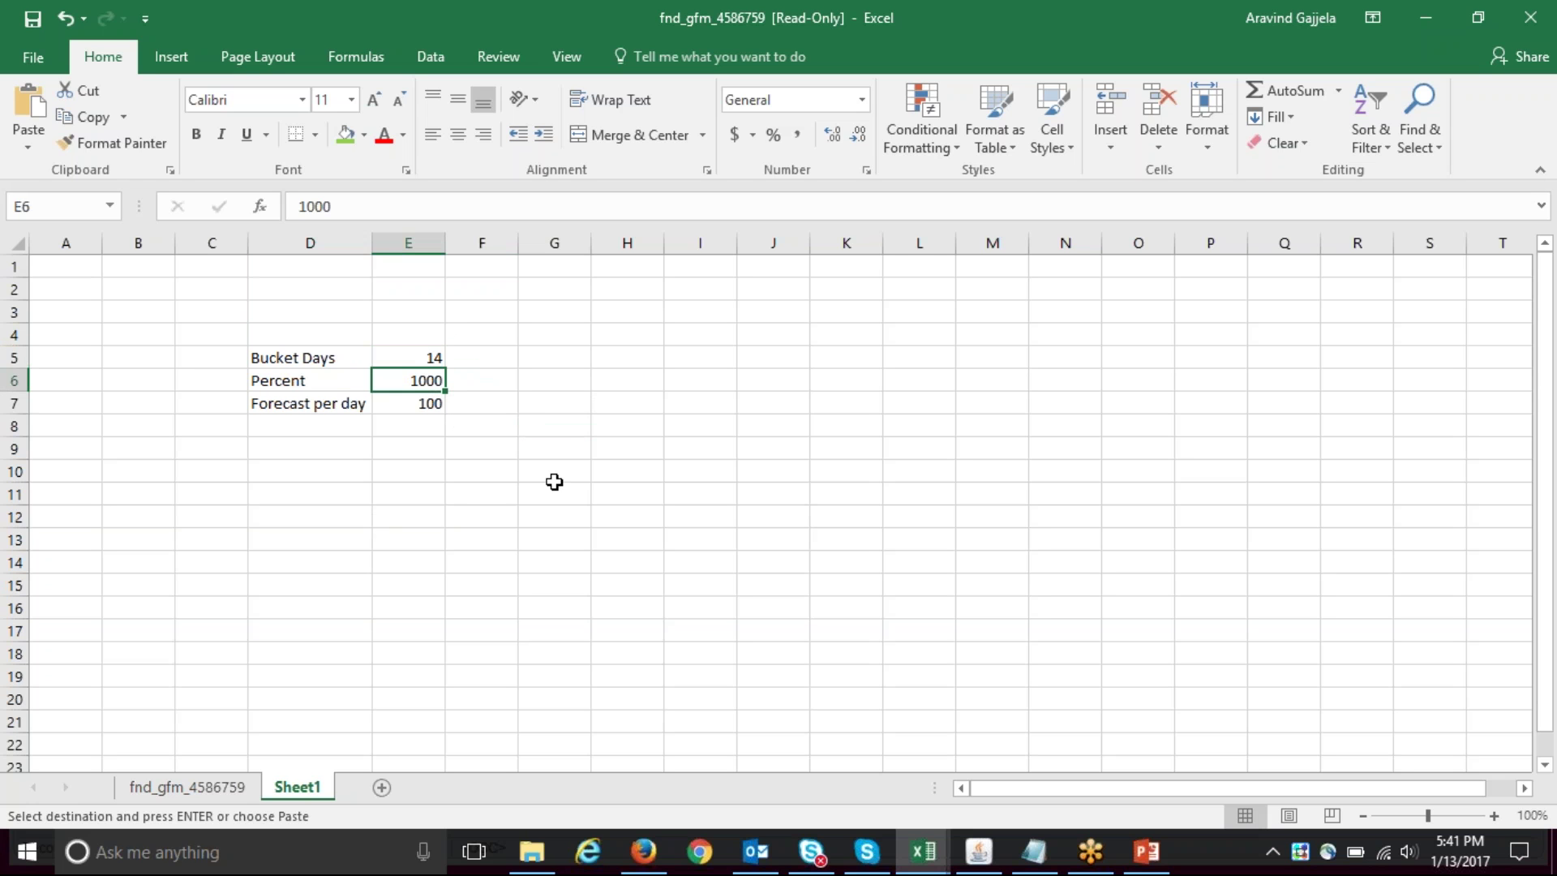
click(563, 382)
text(1)
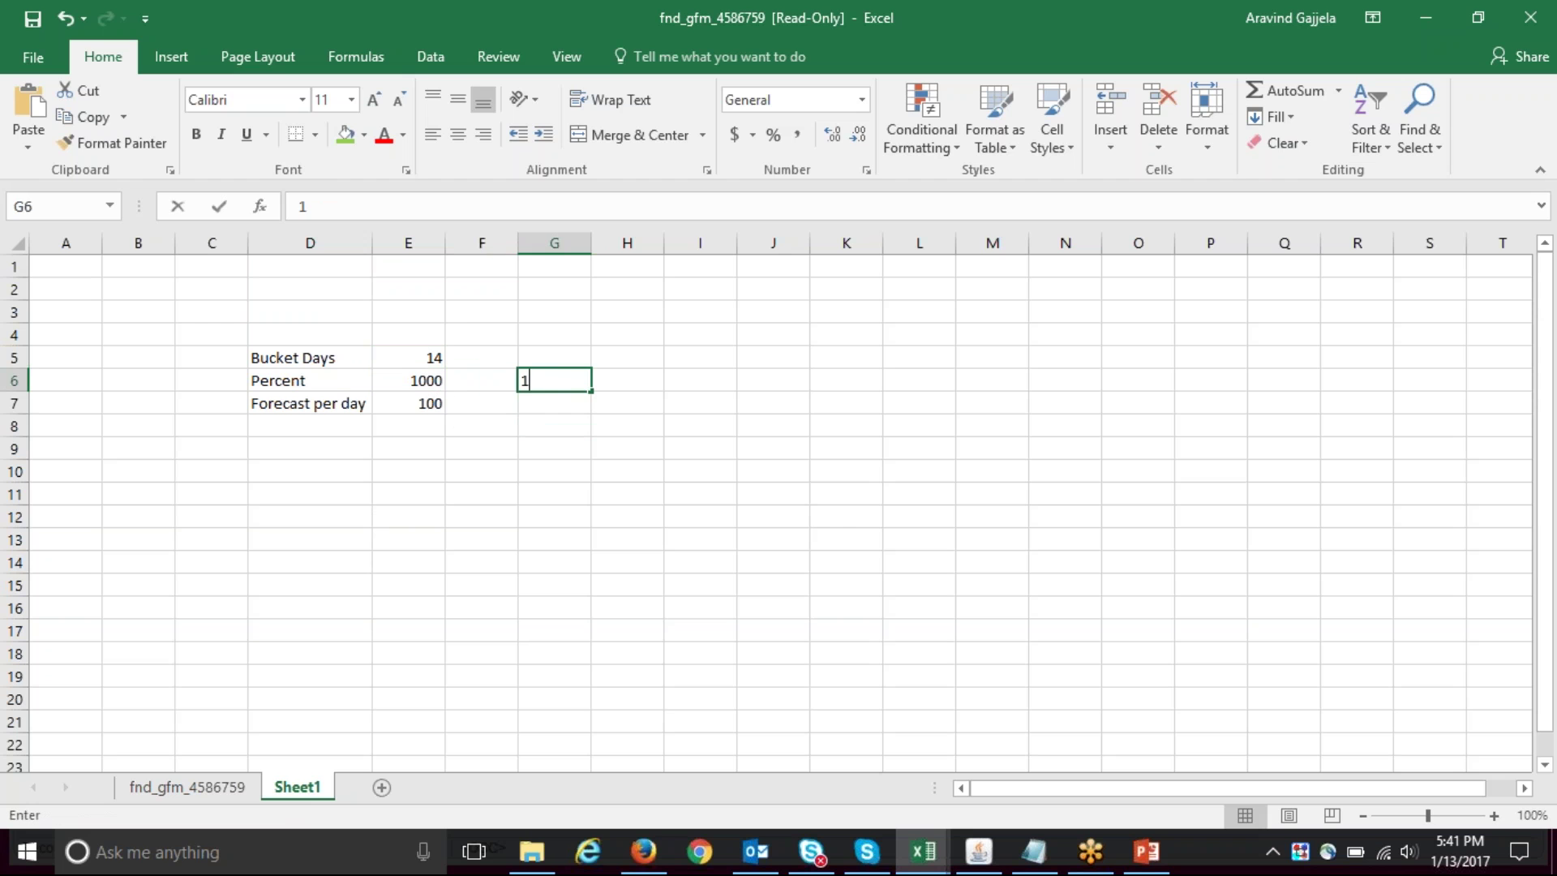
text(0 days)
key(Return)
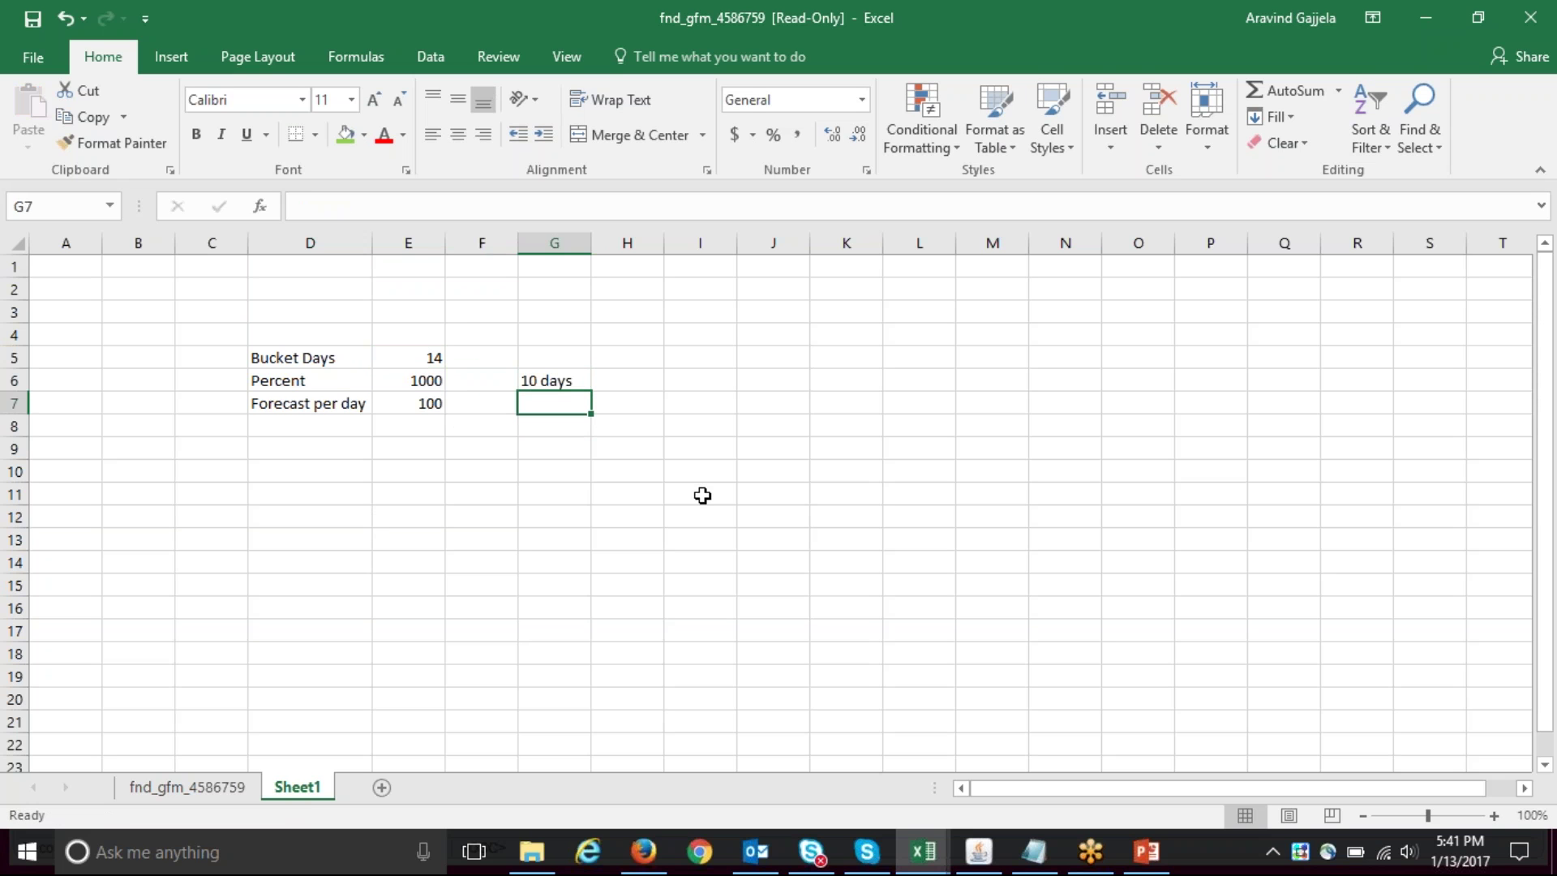
click(343, 400)
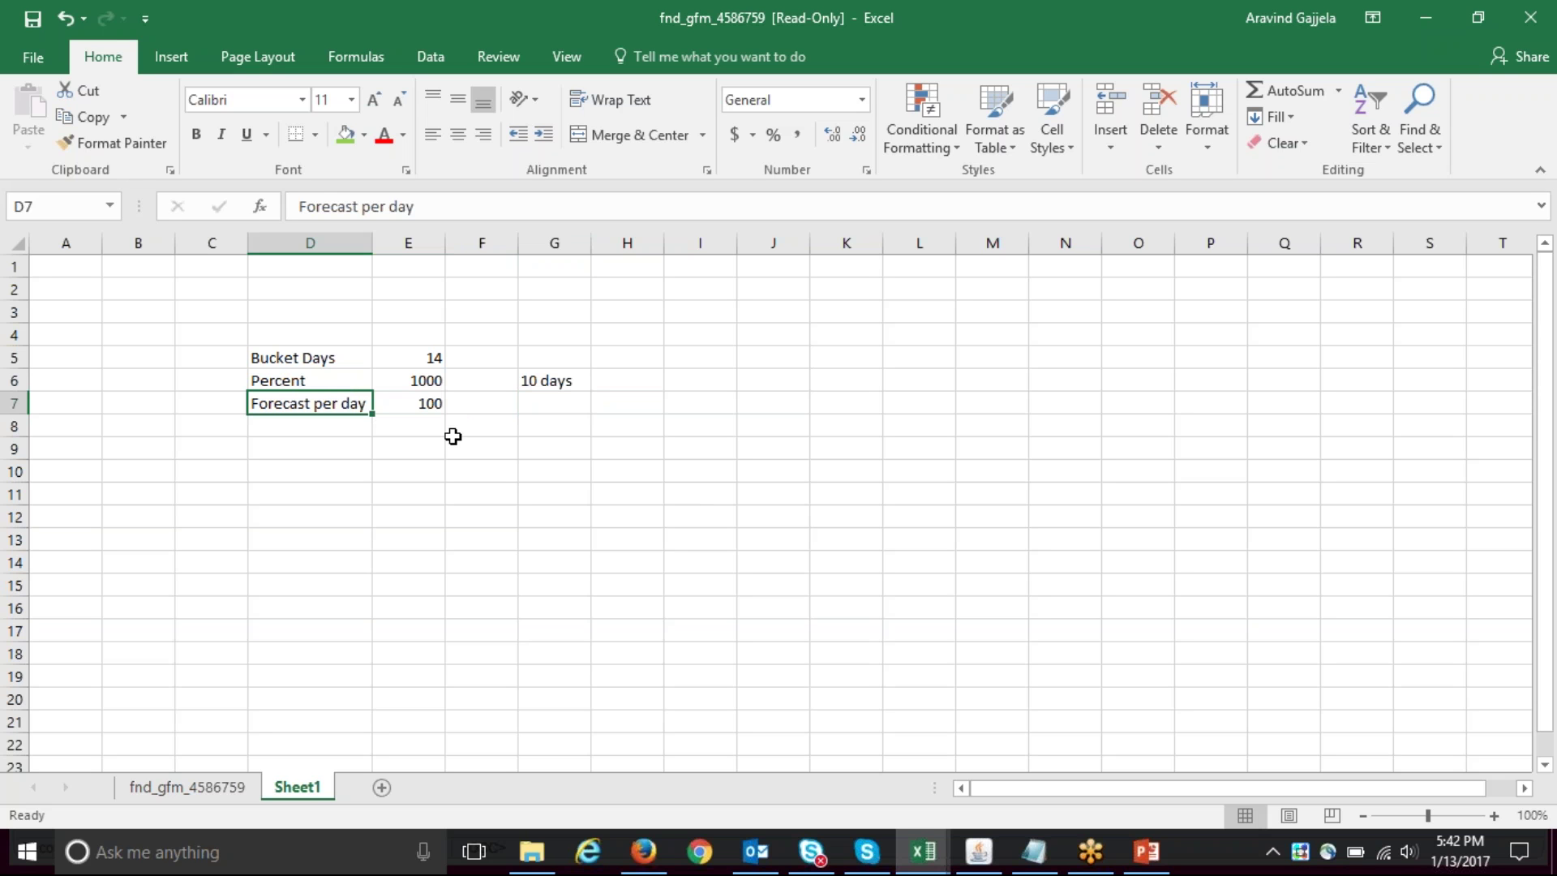
click(474, 473)
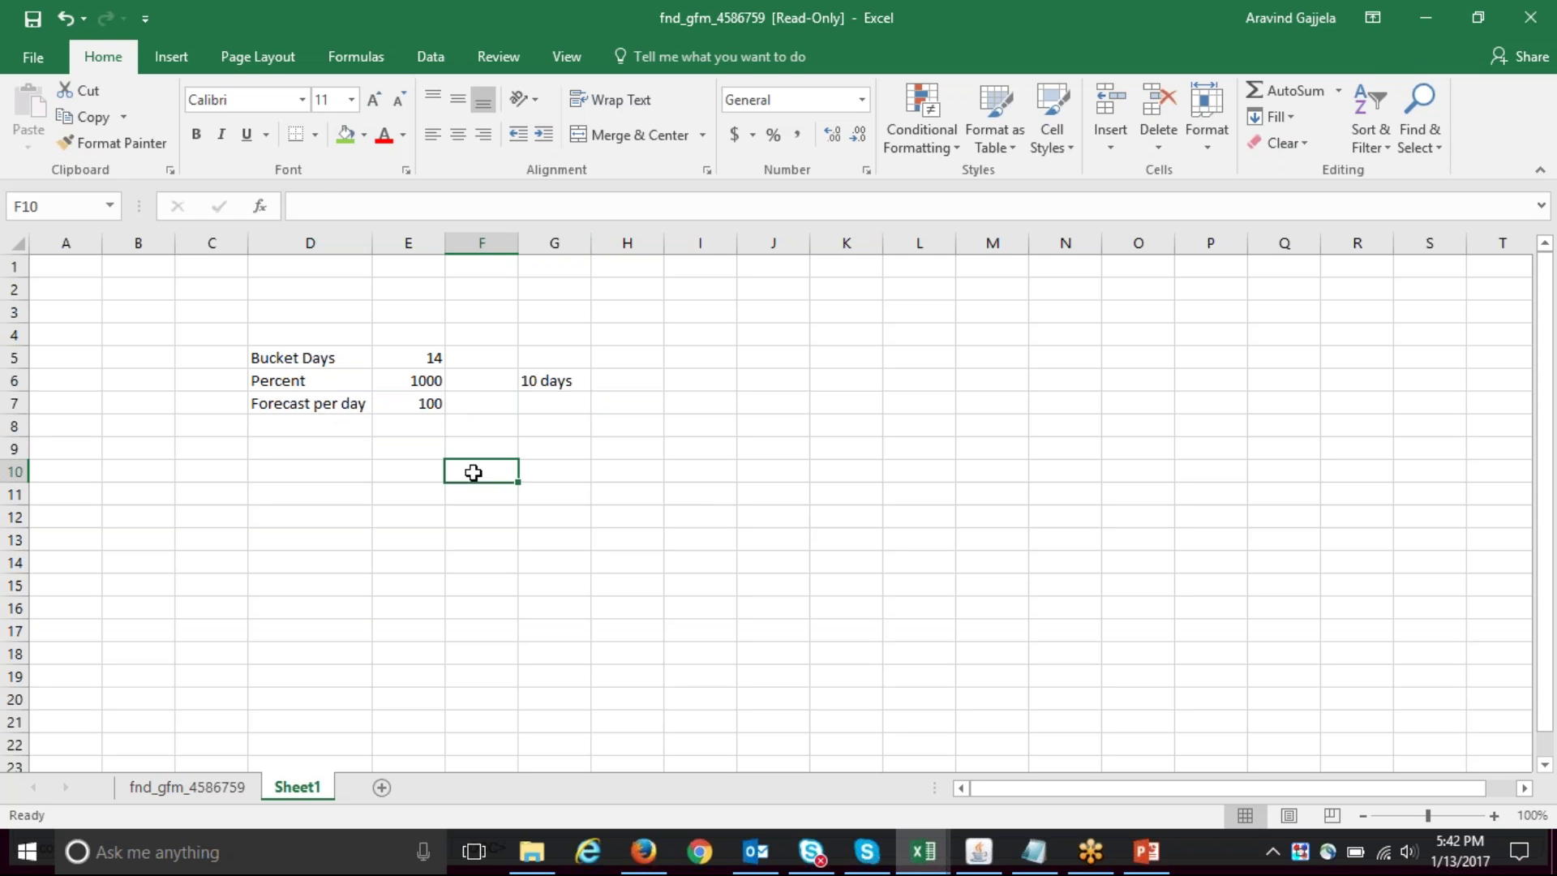
- Enter text month headers Jan-2017, Feb-2017 and Mar-2017 in row 10
text(Jan-17)
key(Tab)
text(Feb-17)
key(Tab)
text(Mar)
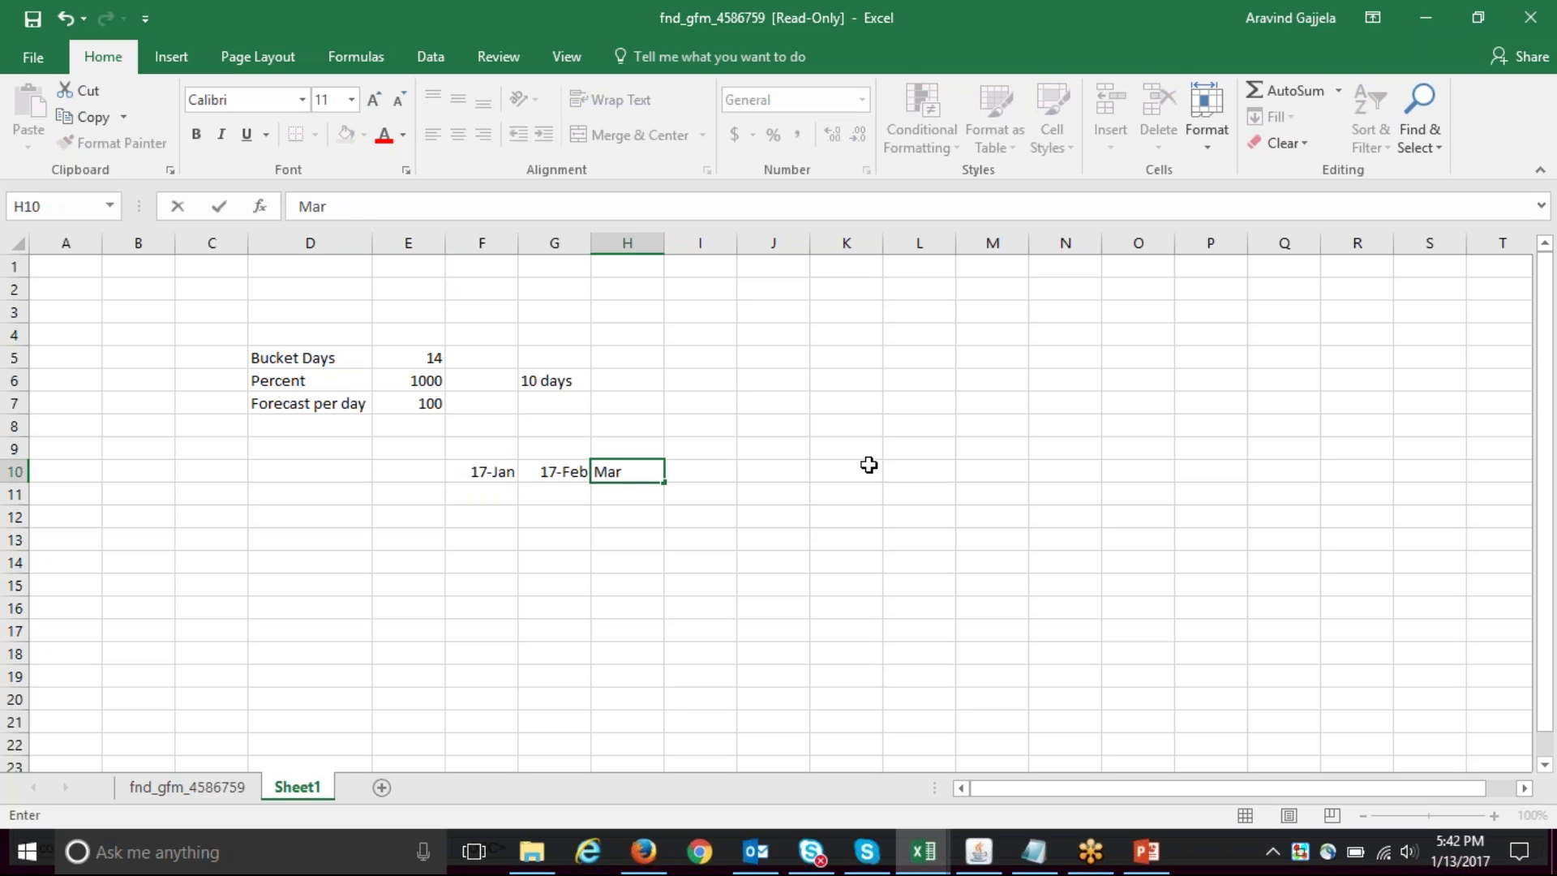
key(shift+Tab)
key(shift+Tab)
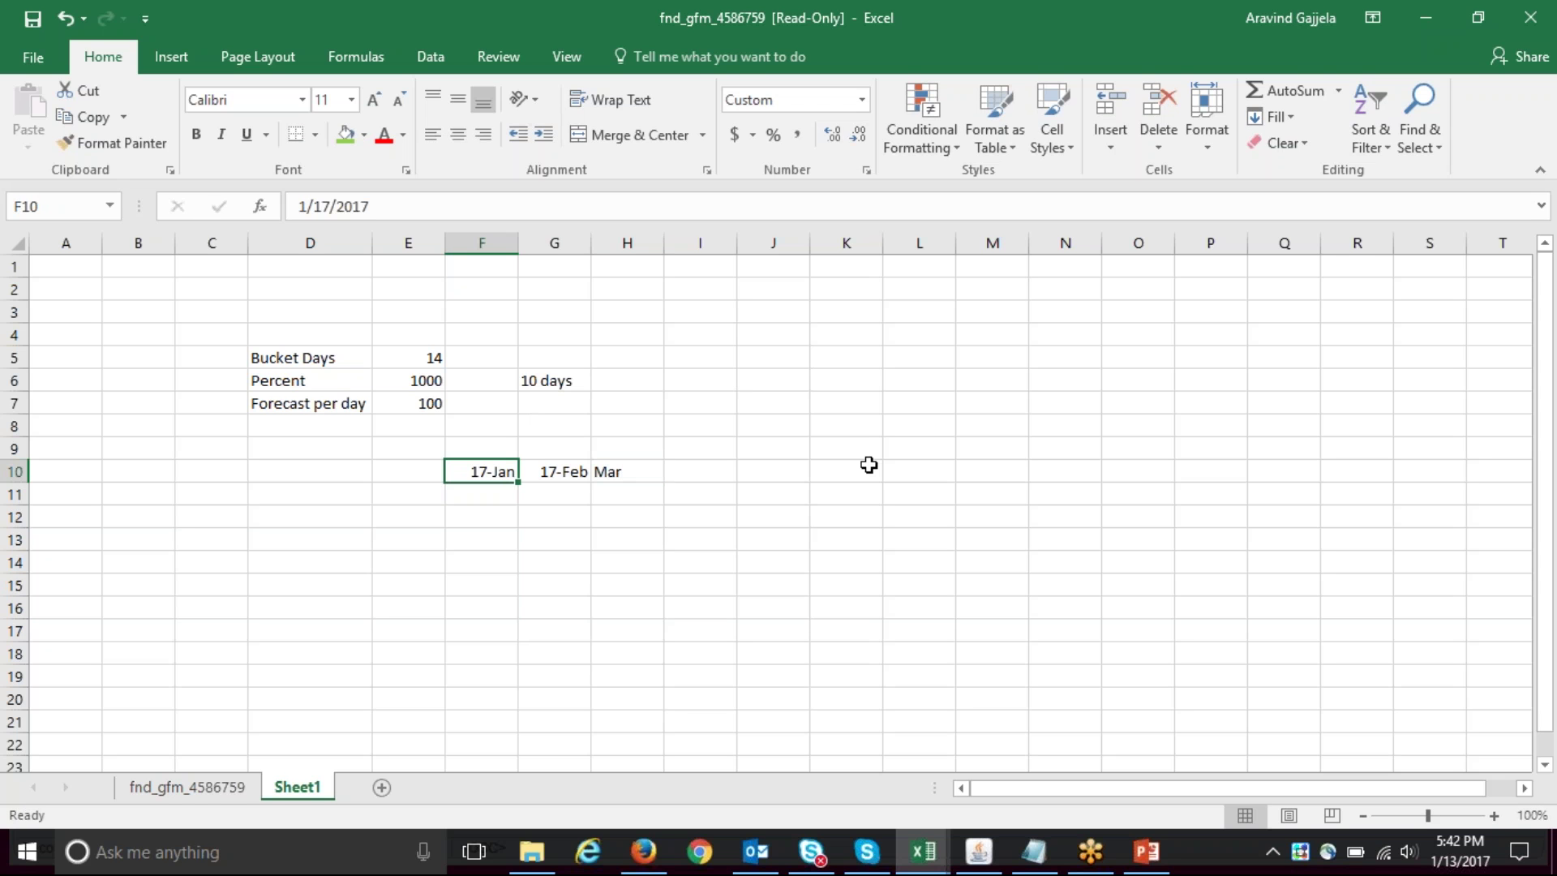
text(')
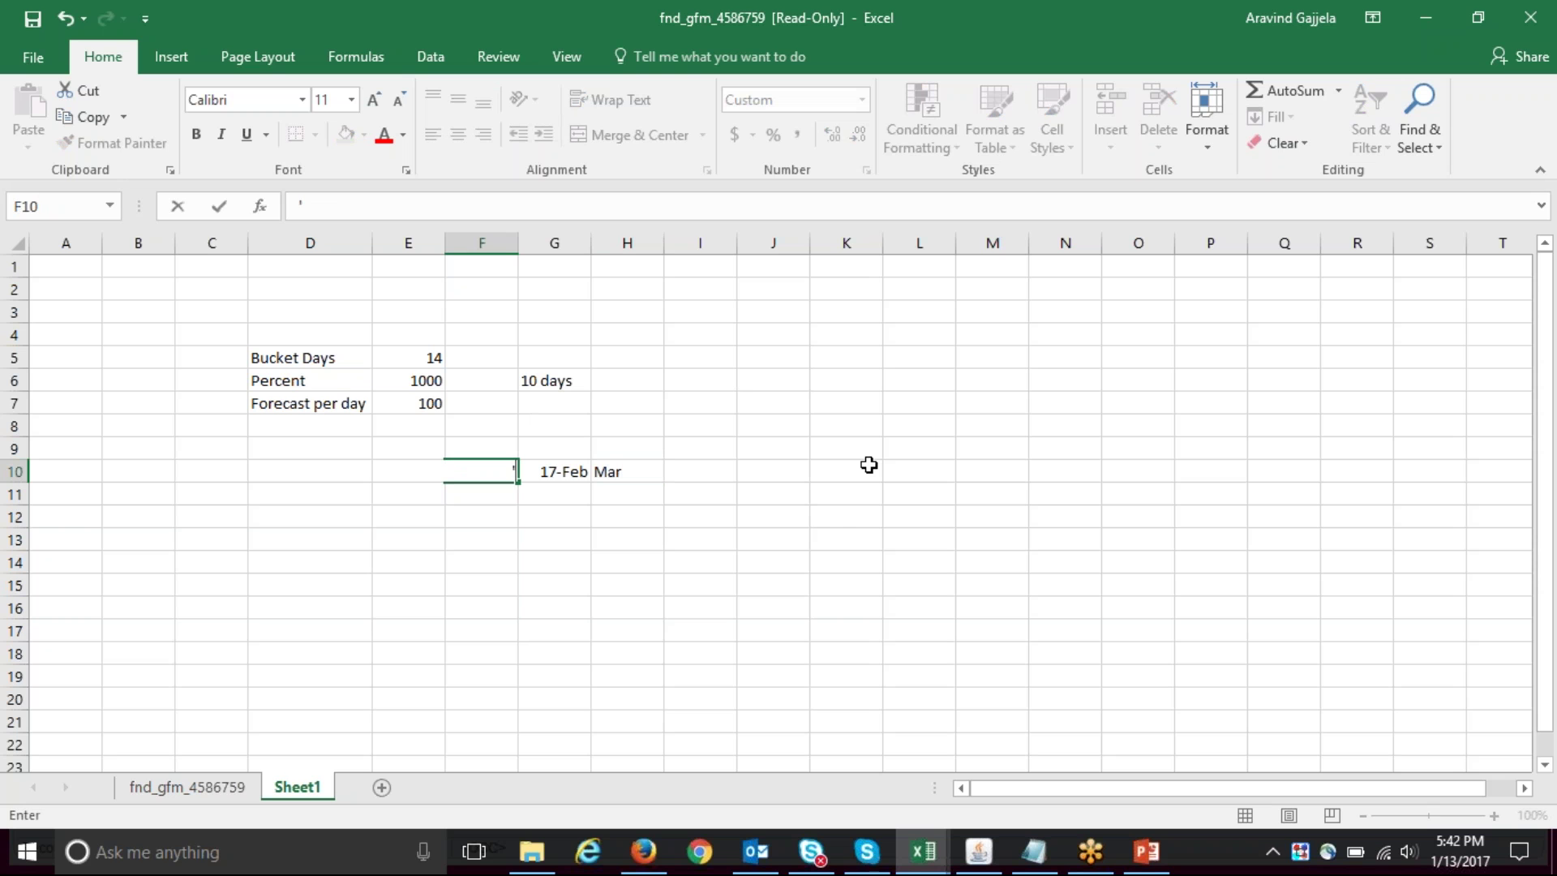
text(Jan-2017)
key(Tab)
text('Fe)
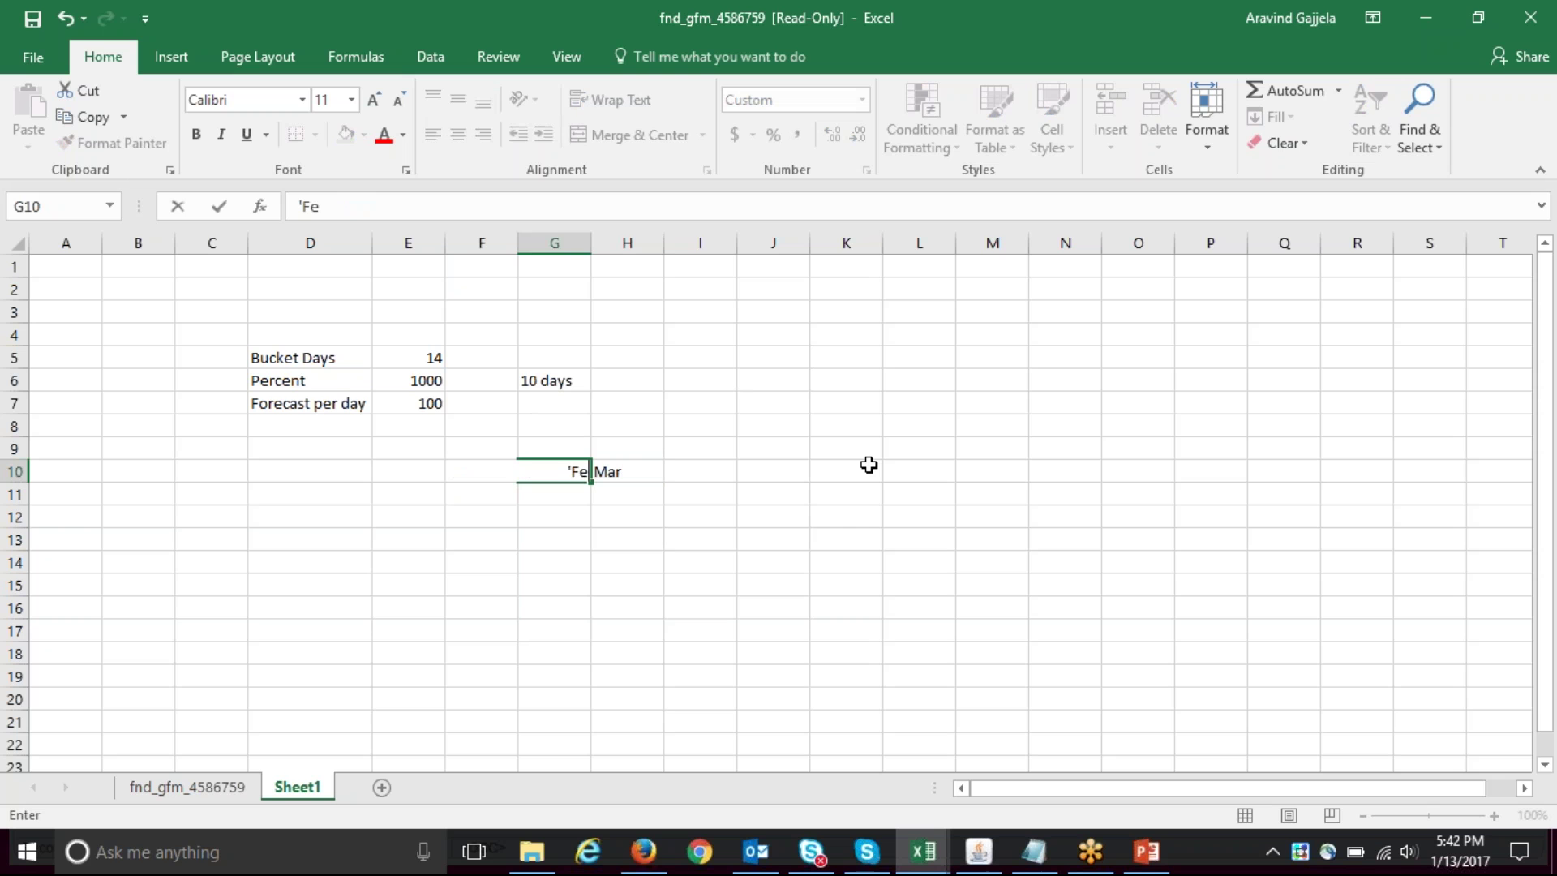
text(b-2017)
key(Tab)
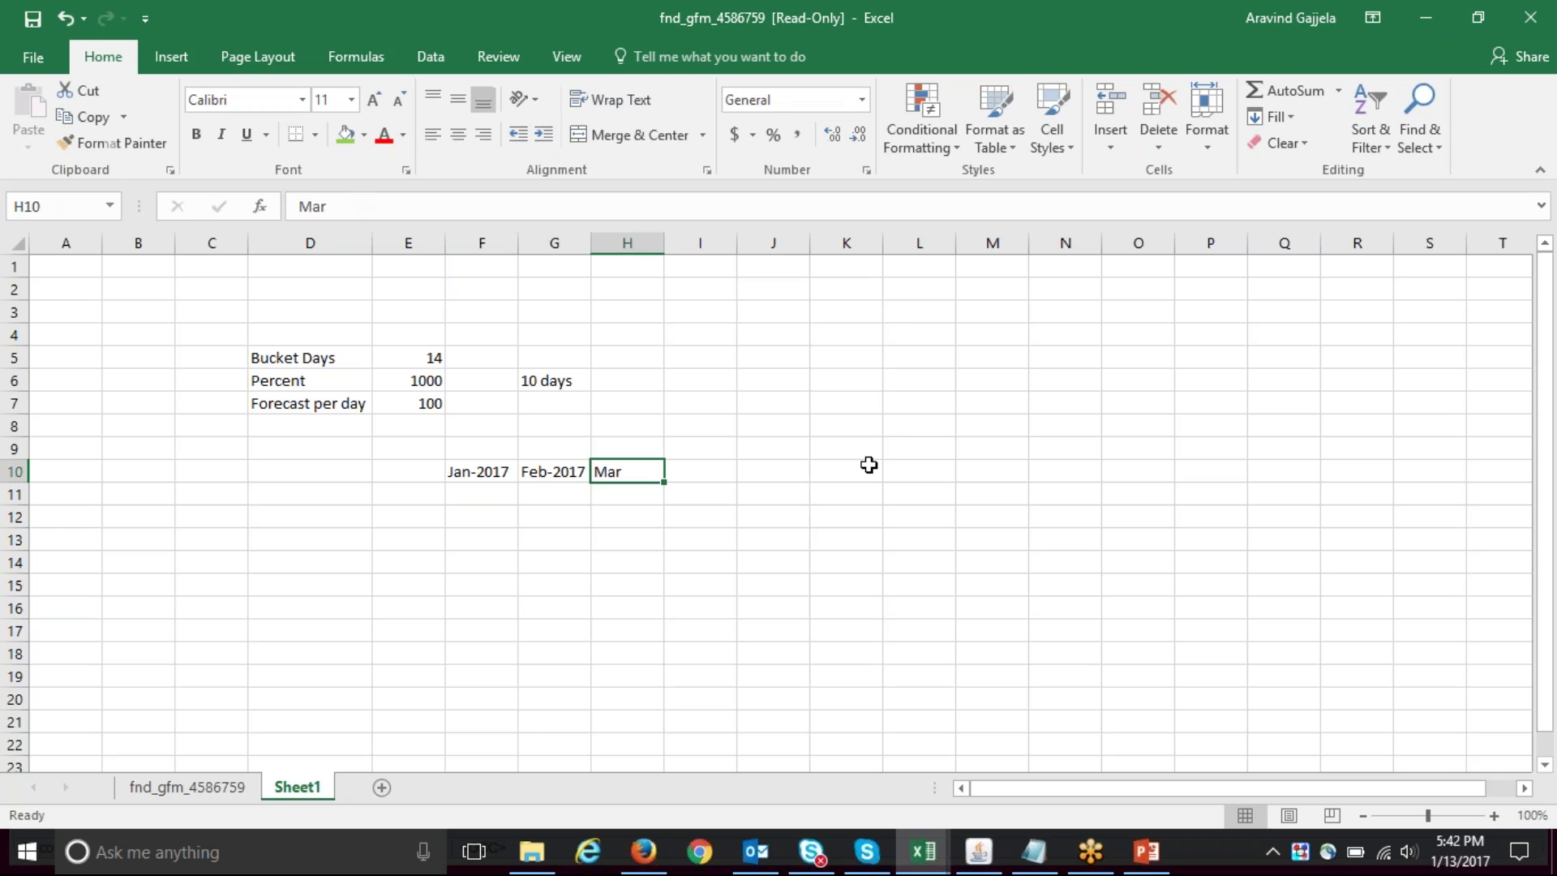
text('Mar-)
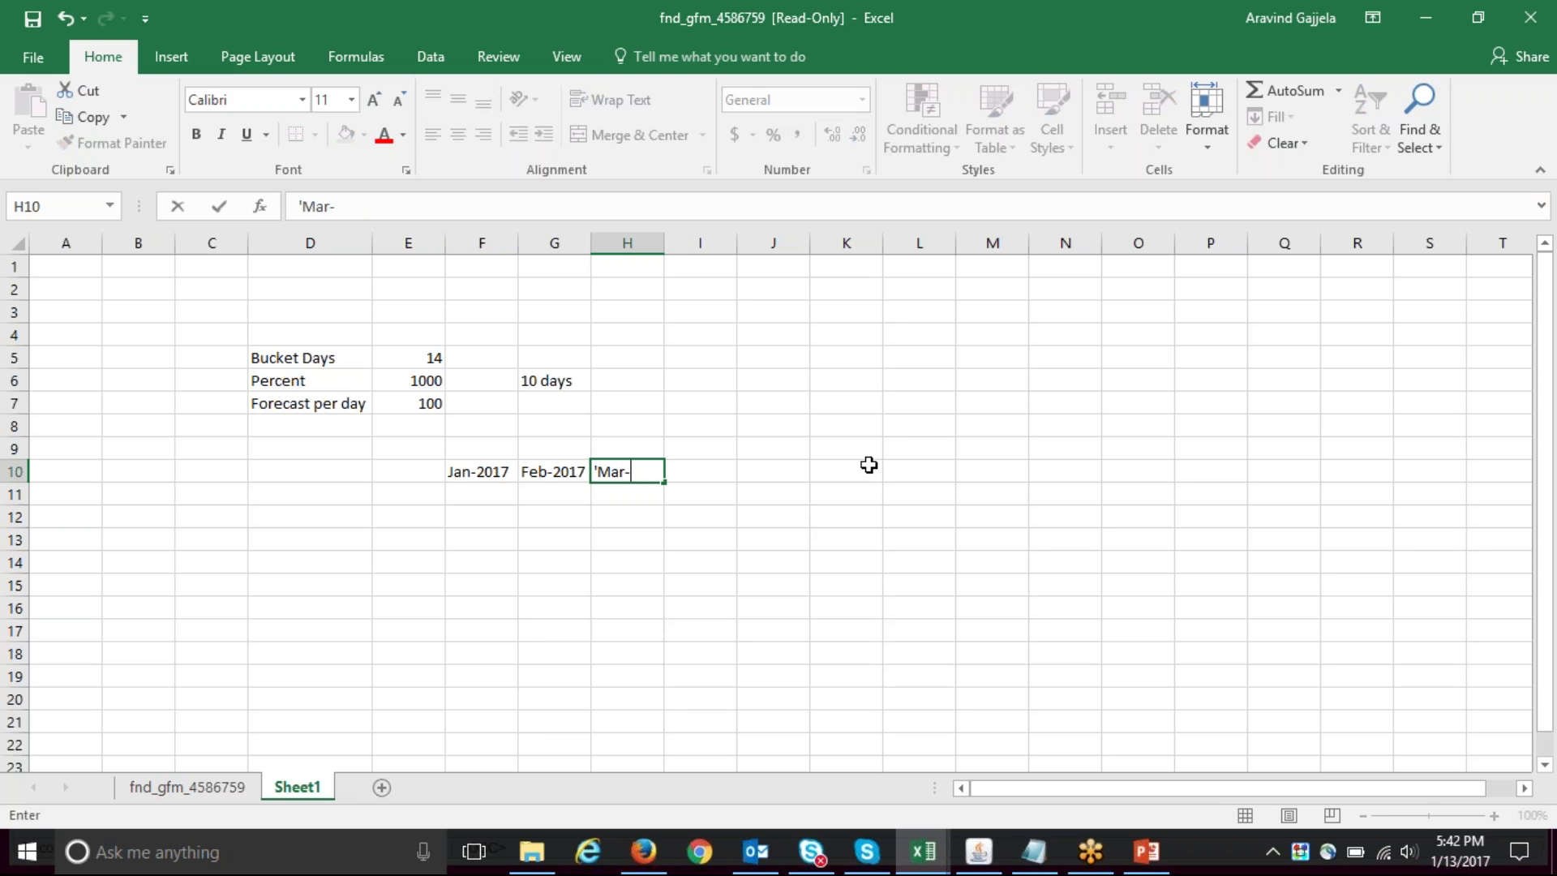
text(2017)
key(Return)
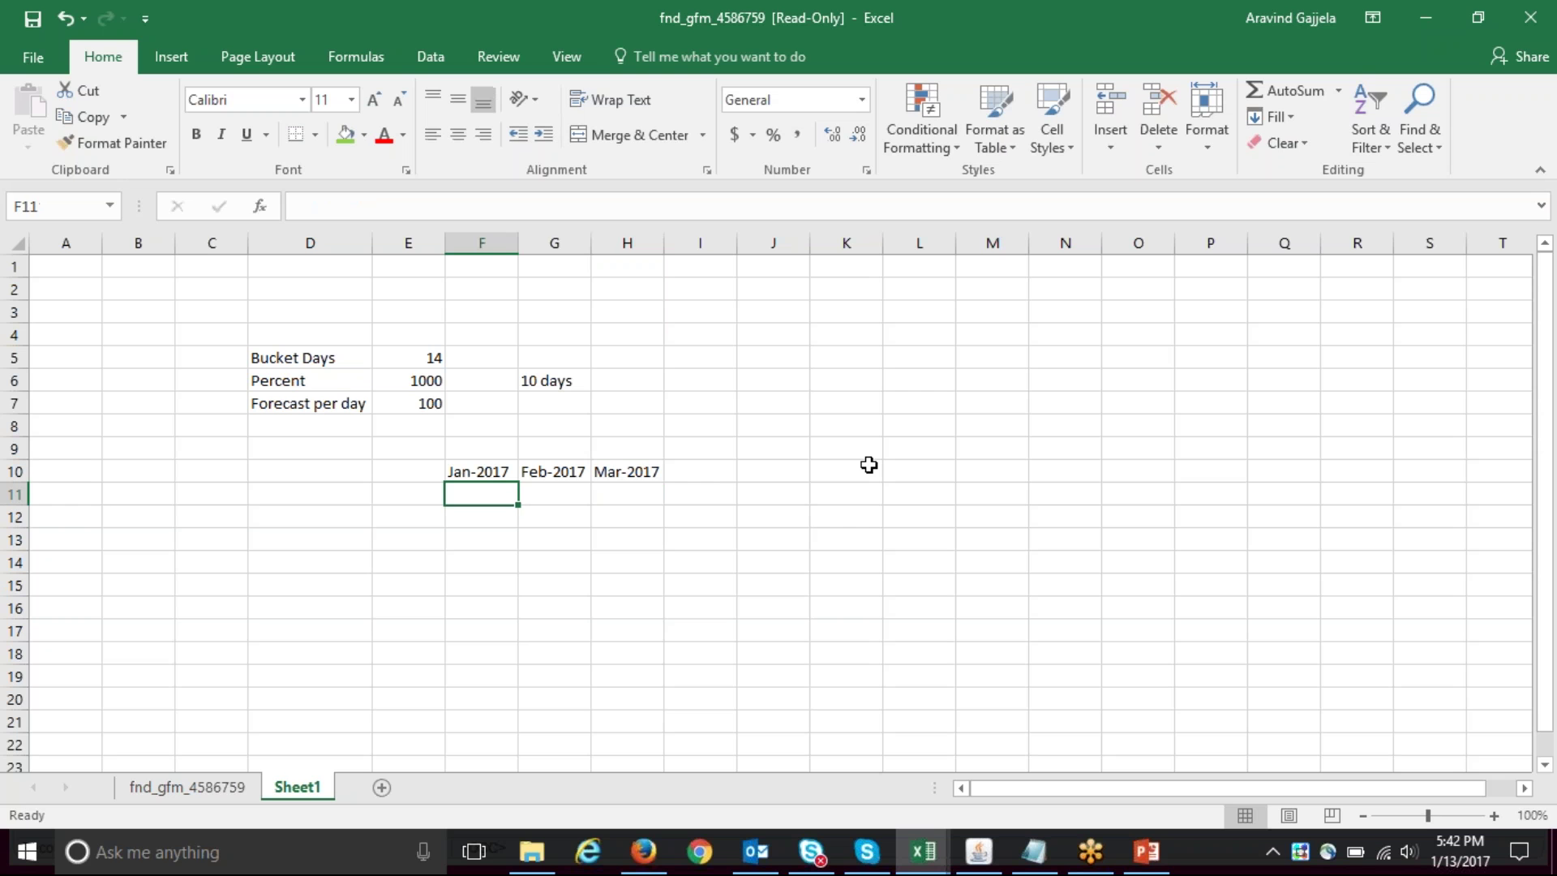
- Add the Forecast row label with values 10000, 7000 and 15000
text(10000)
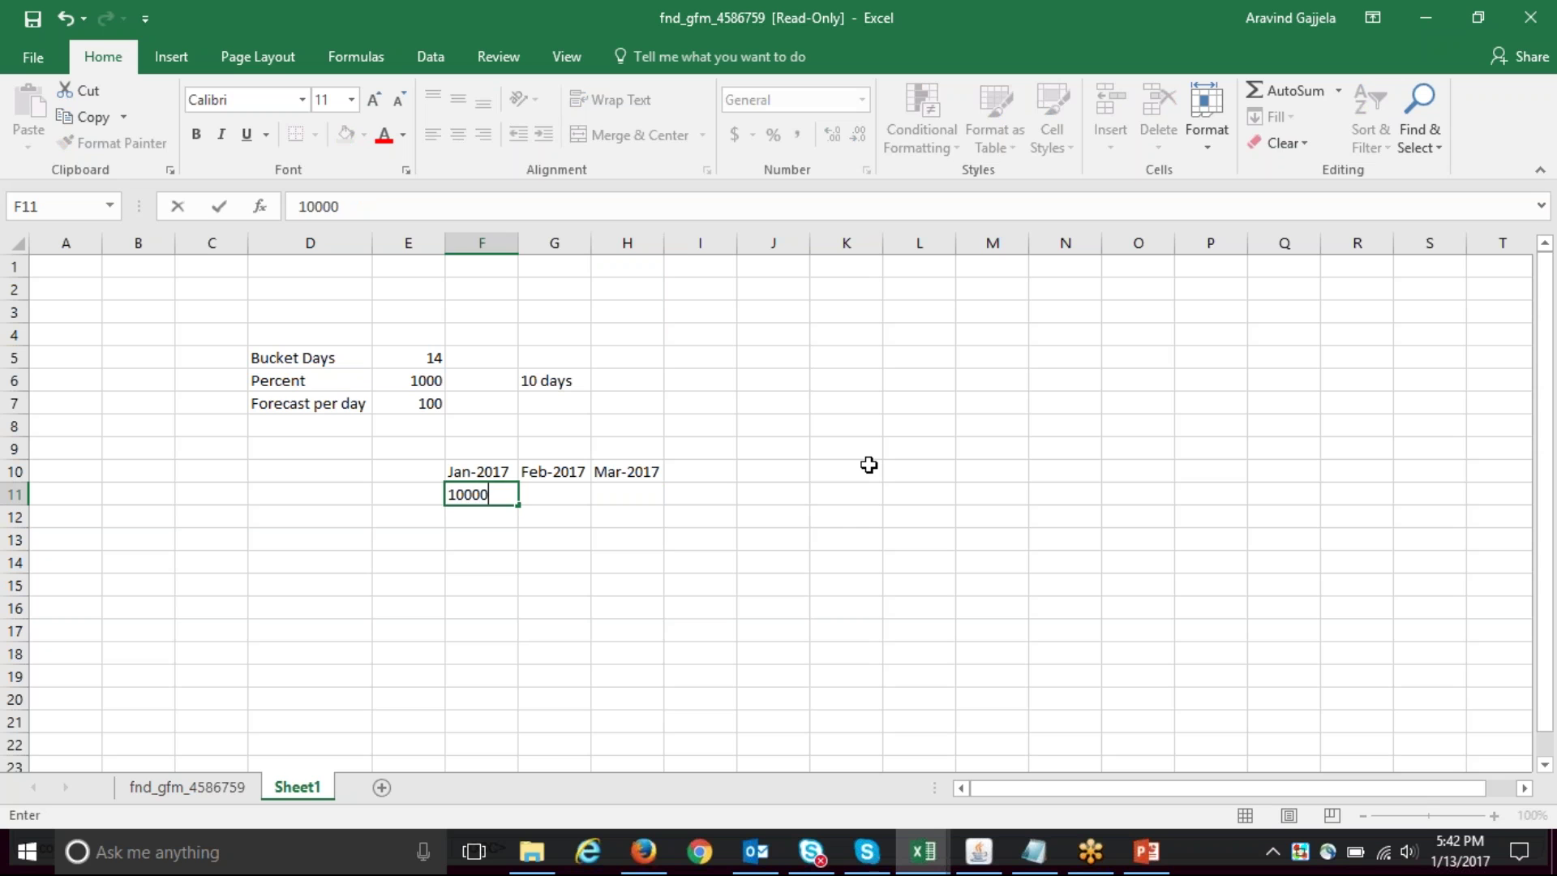
key(Left)
text(Forecast)
key(Right)
key(Right)
text(7000)
key(Right)
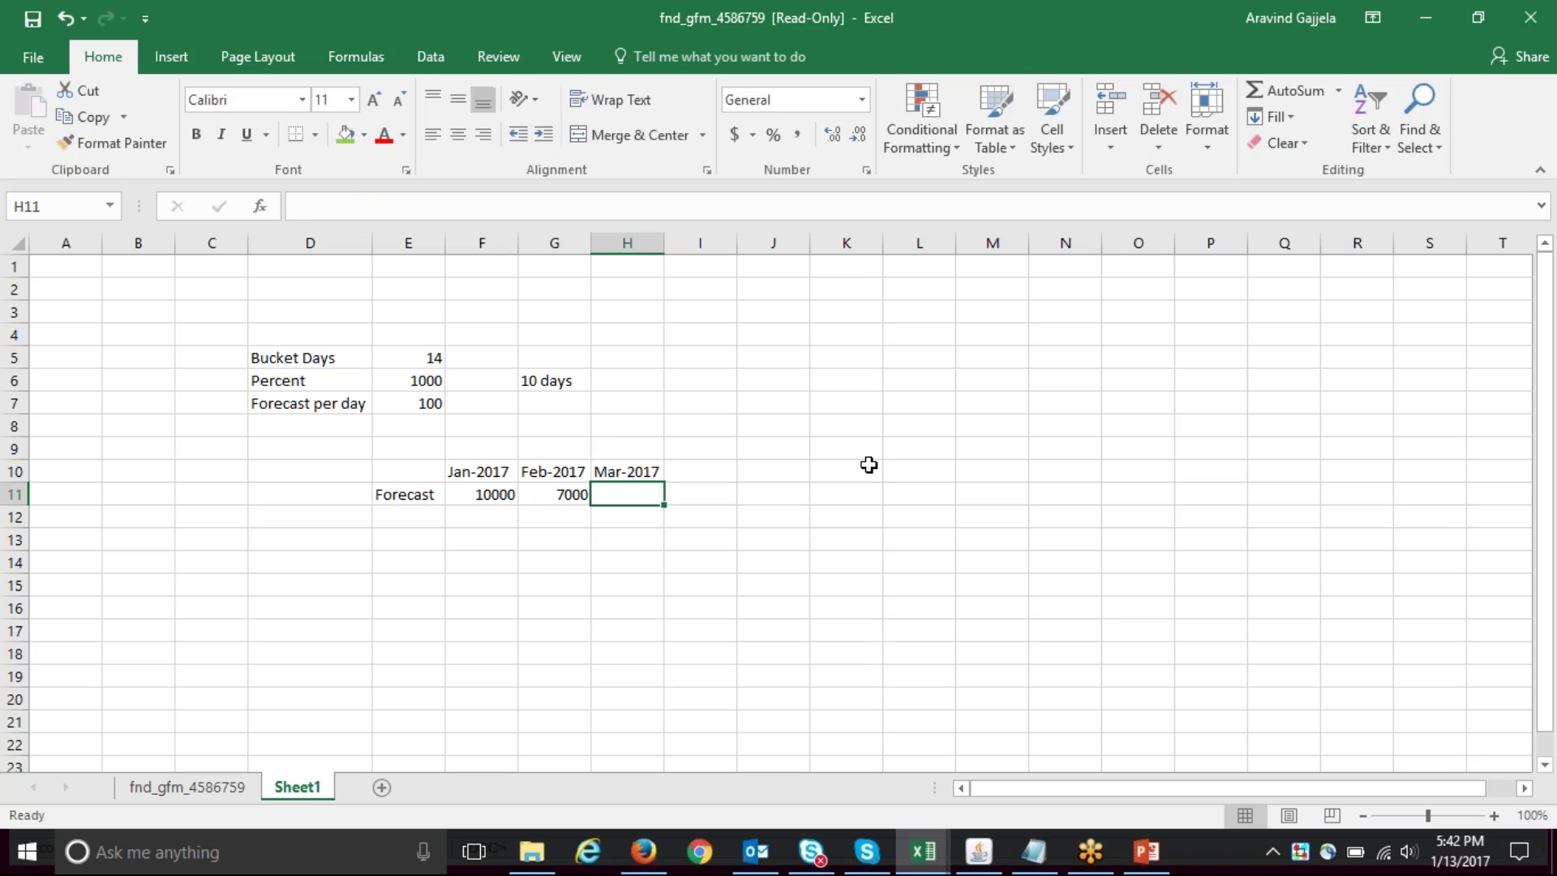
text(15000)
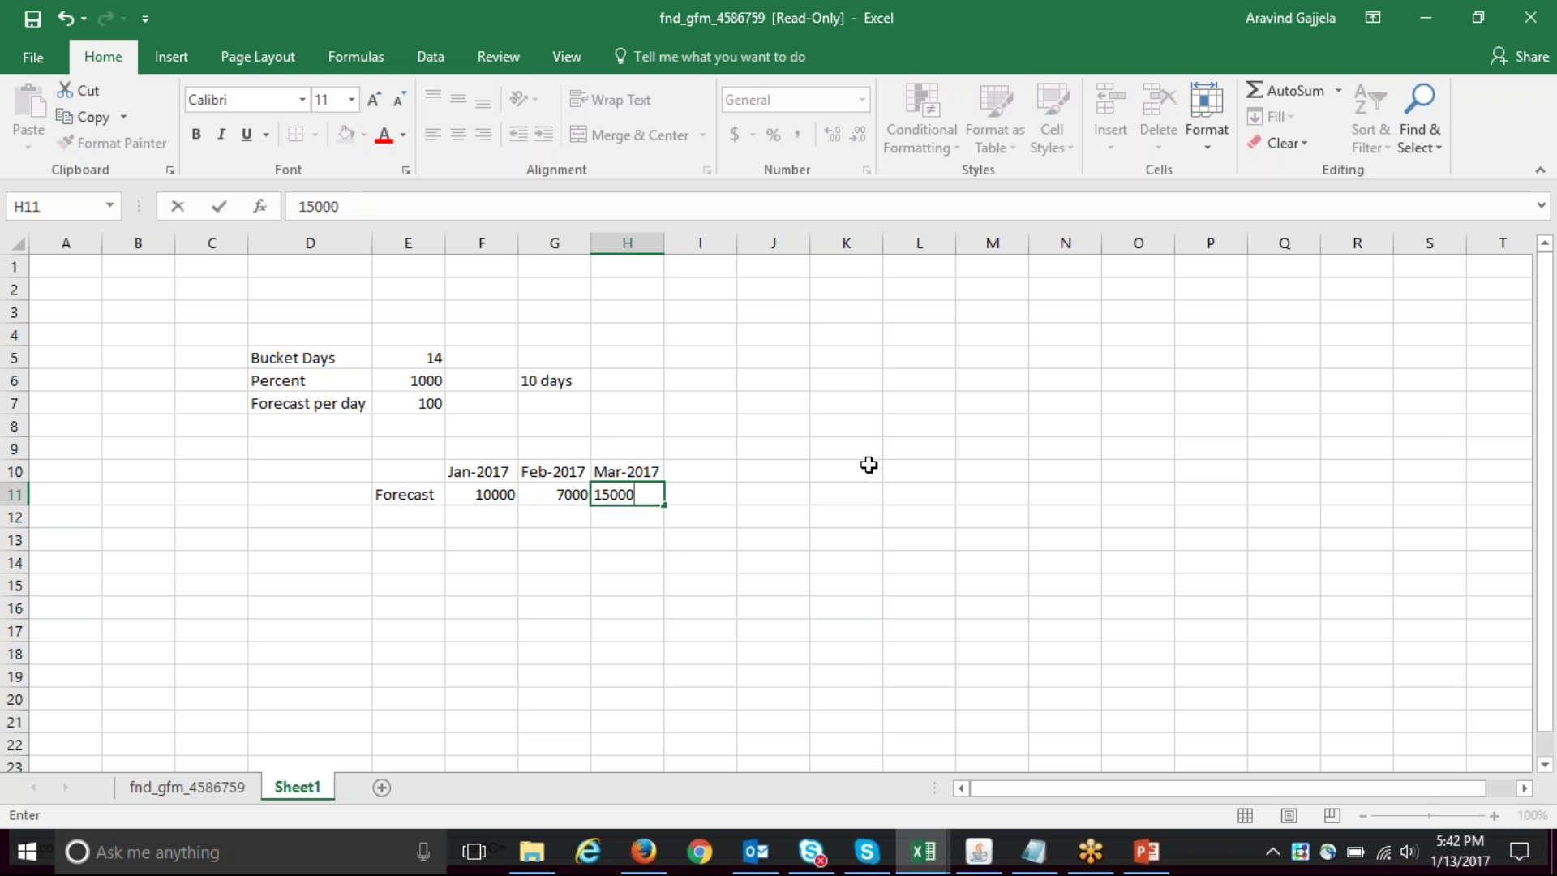
key(Right)
key(Up)
- Add the Apr-2017 header with a forecast of 6000
text('Ap)
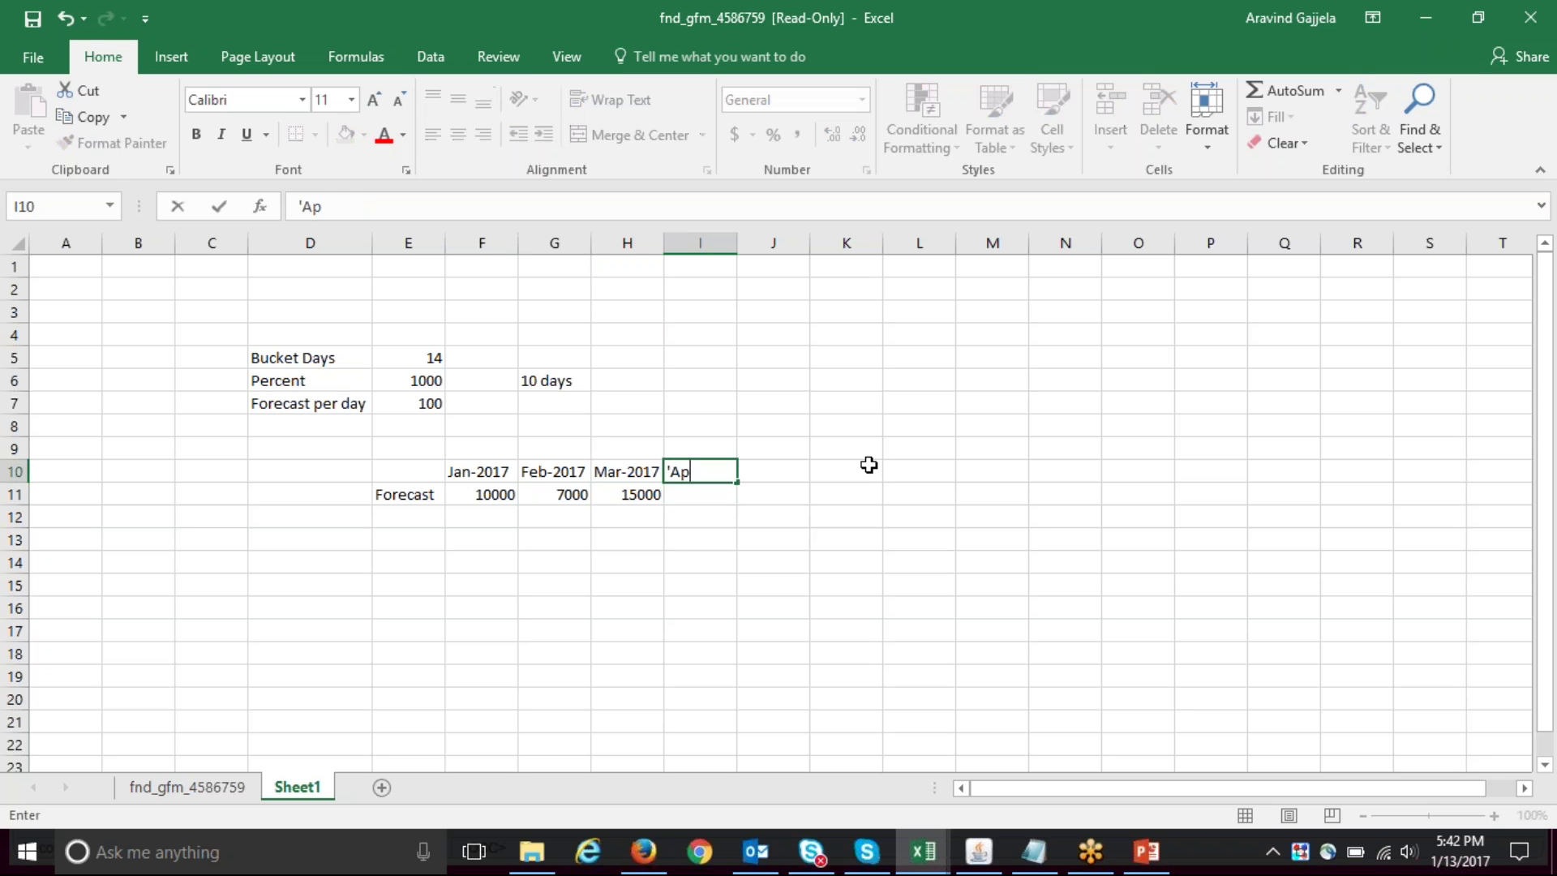
text(r-2017)
key(Right)
key(Down)
key(Left)
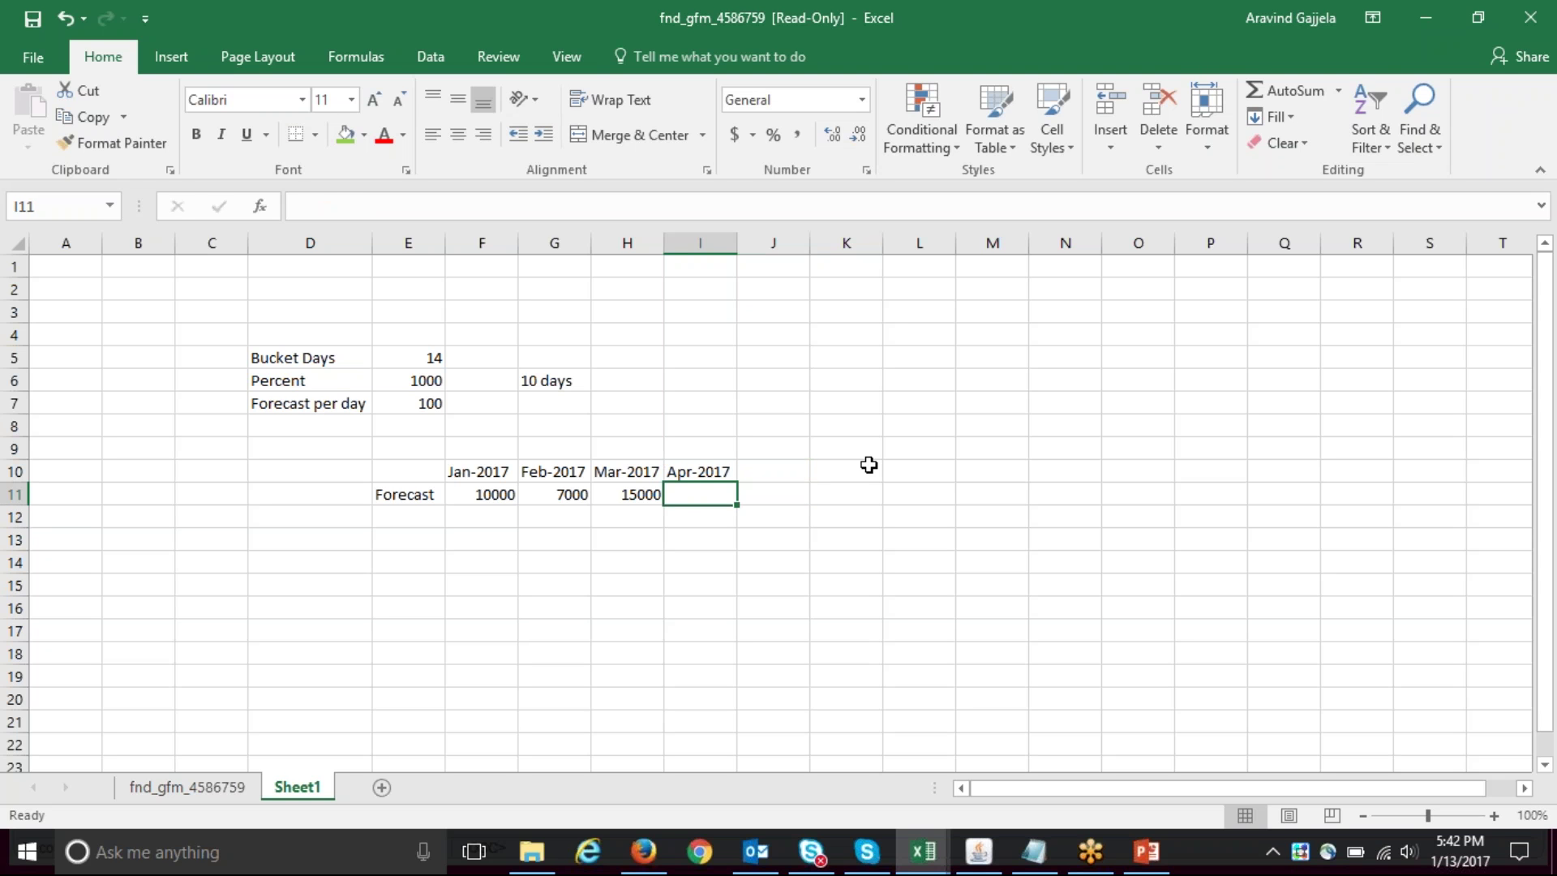
text(6000)
key(Return)
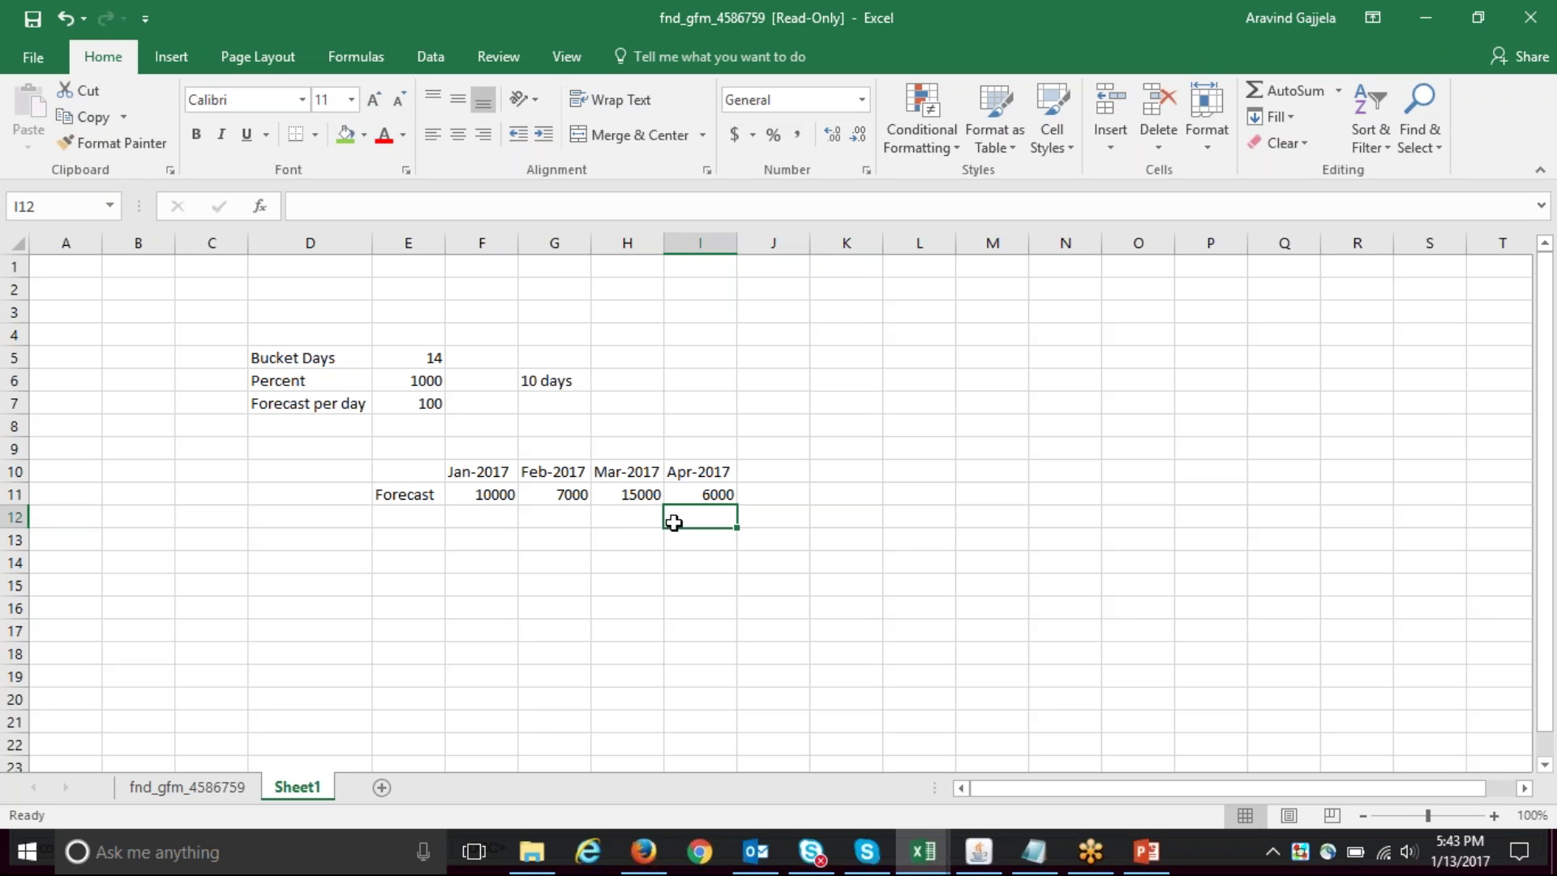
click(410, 513)
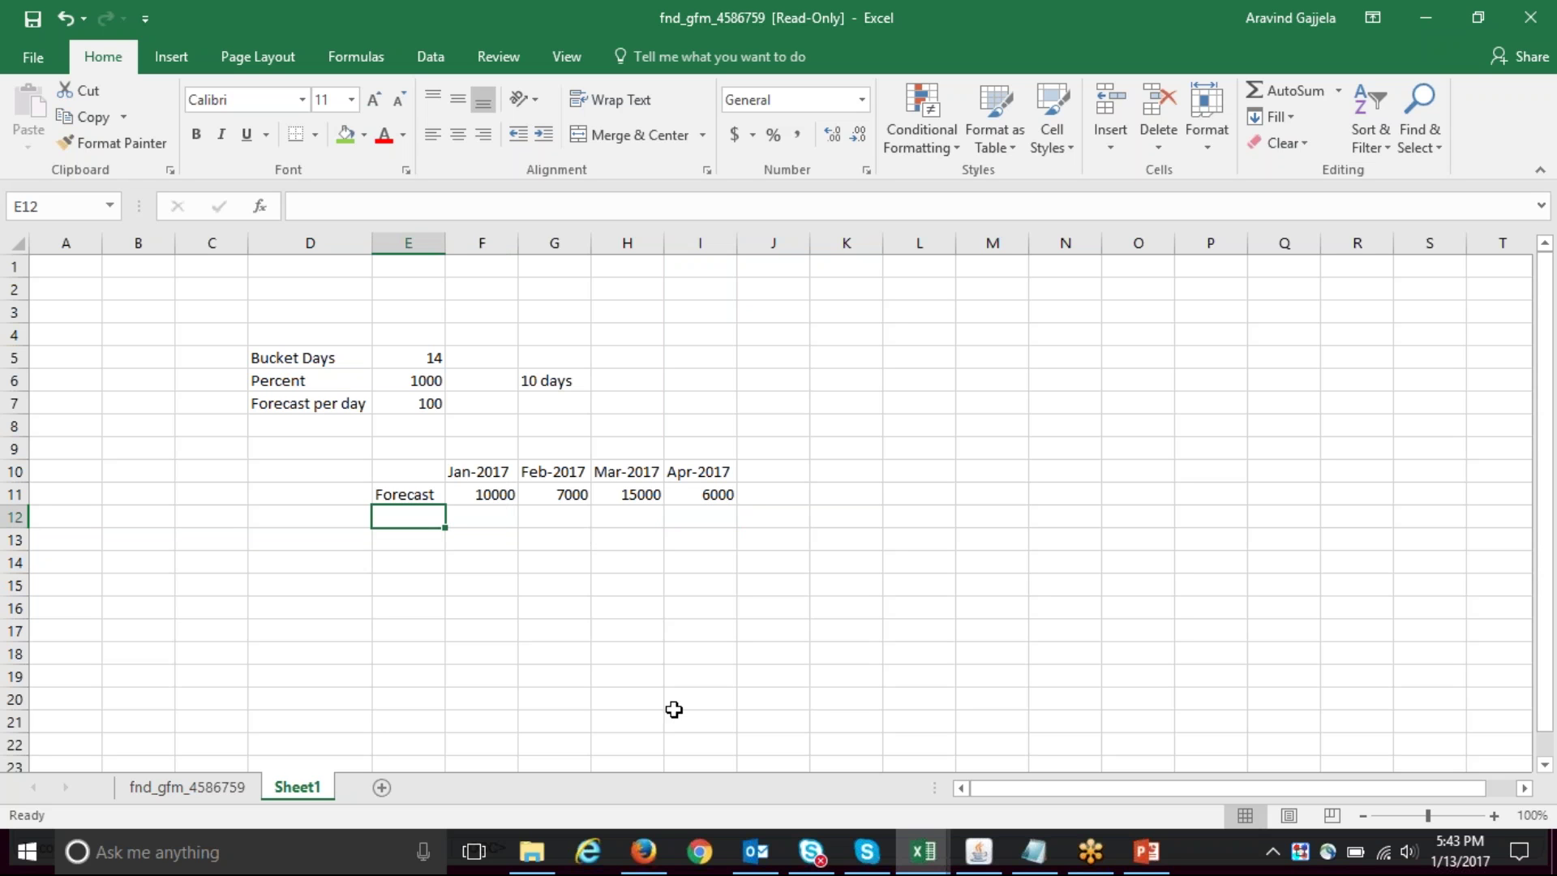
- Enter 'Fixed' and 'Safety stock' labels in row 12 with 1000 for Jan-2017
key(Left)
text(Fixed)
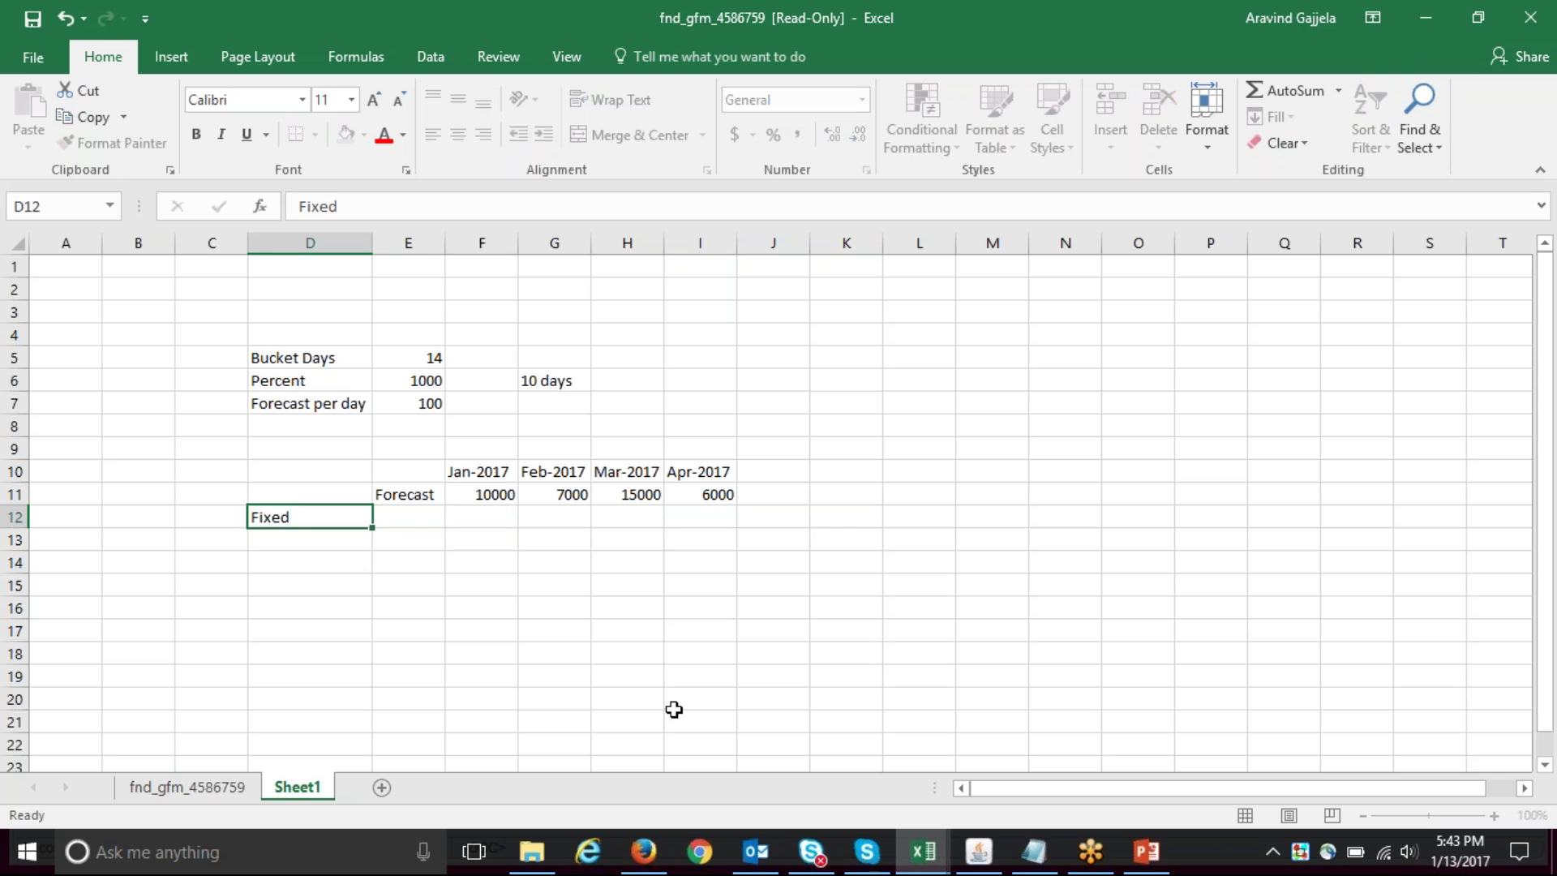
key(Right)
text(Safety stock)
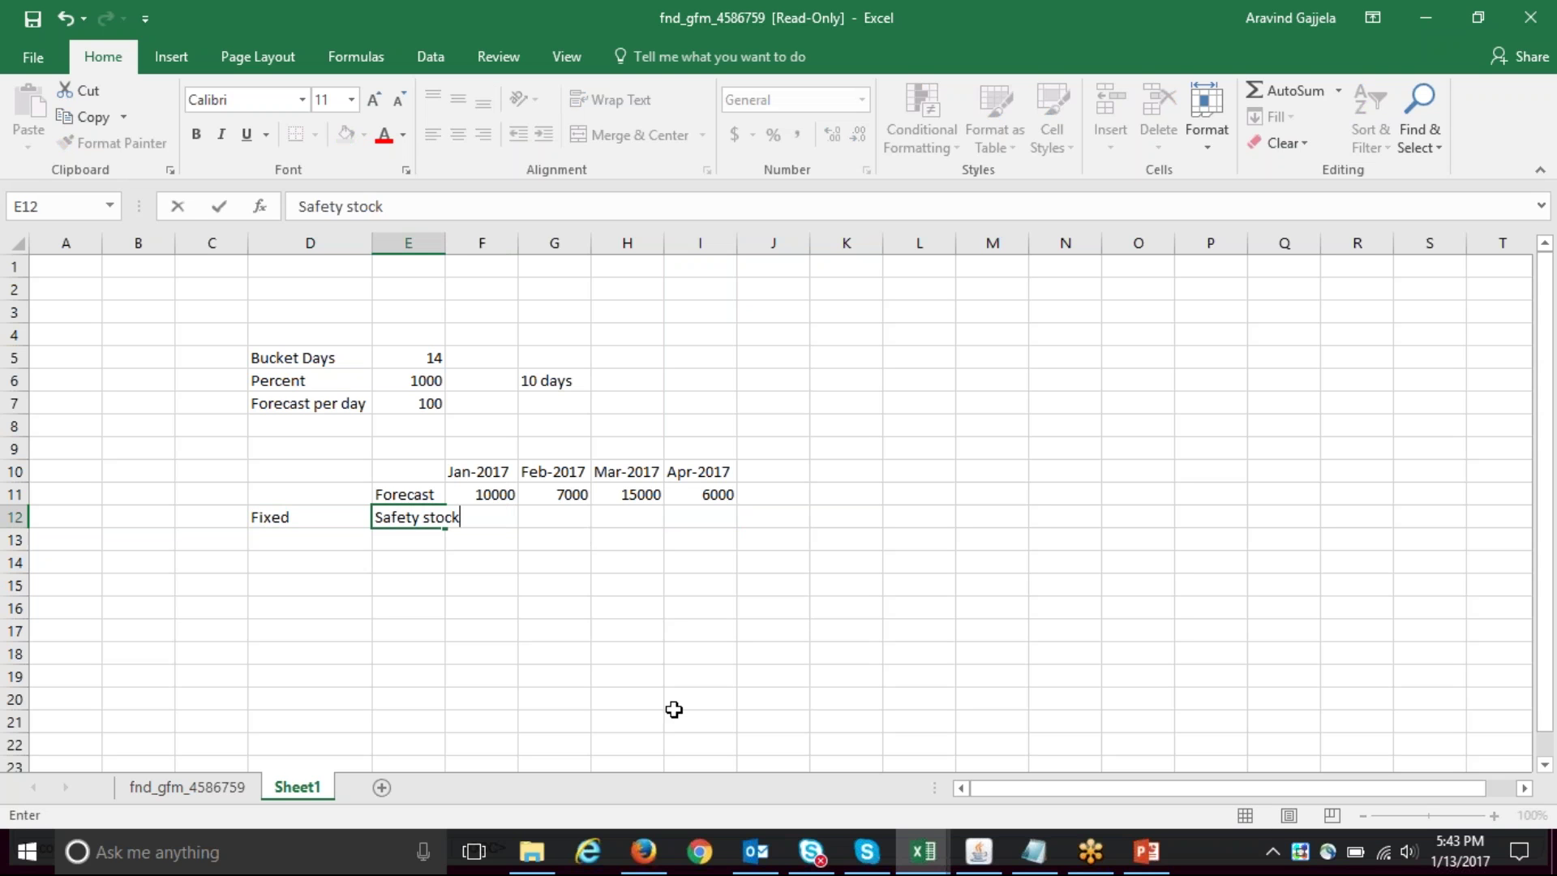
key(Right)
text(1000)
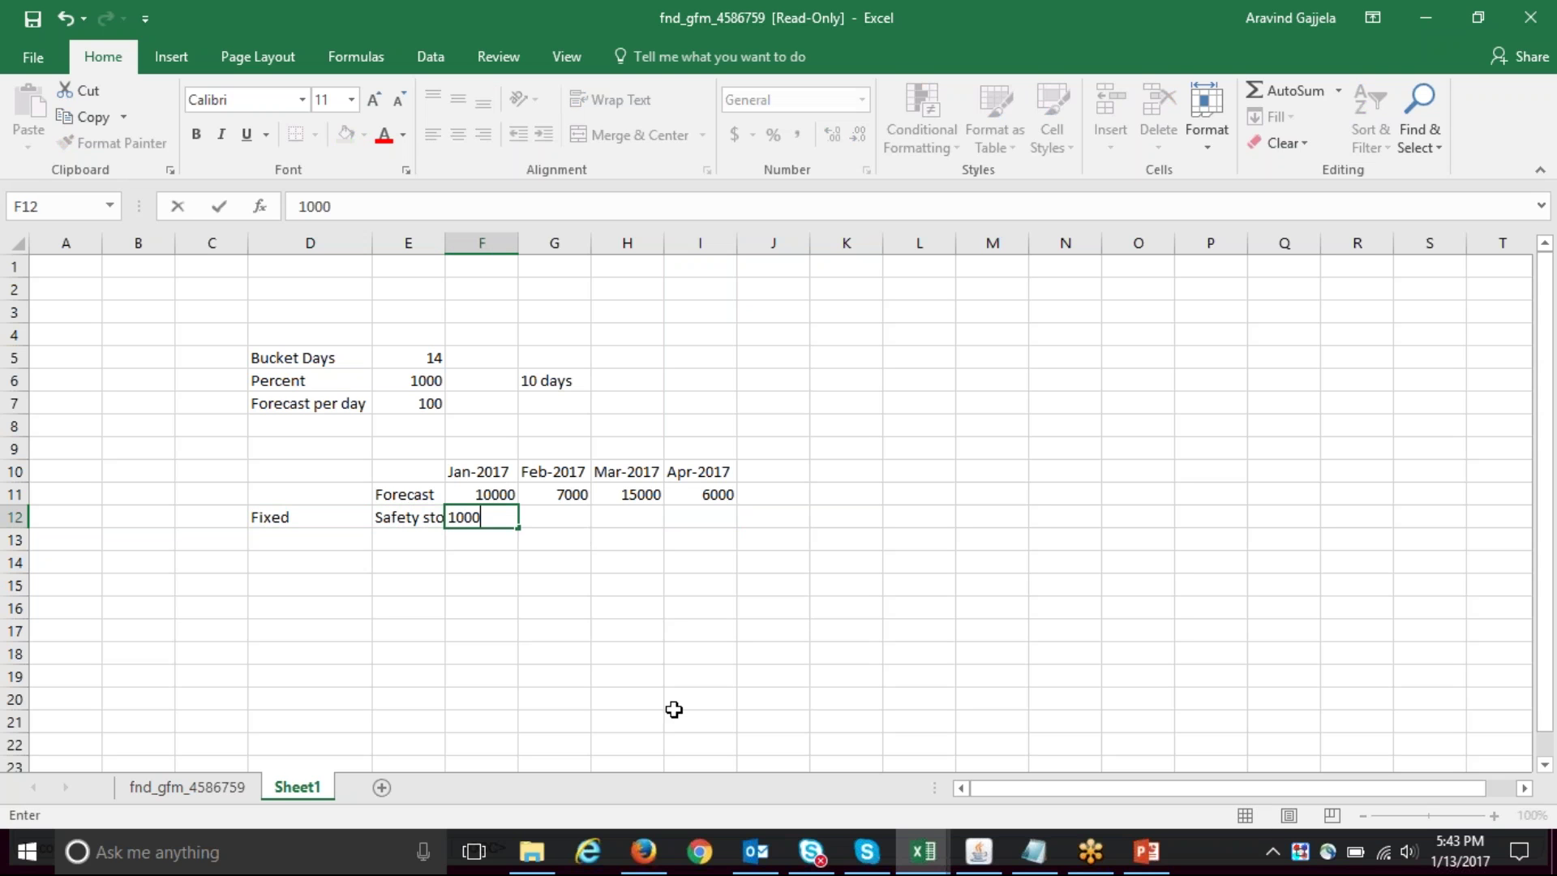
key(Right)
- Copy the 1000 safety stock across Feb to Apr-2017 and autofit column E
key(Left)
key(ctrl+c)
key(shift+Right)
key(shift+Right)
key(shift+Right)
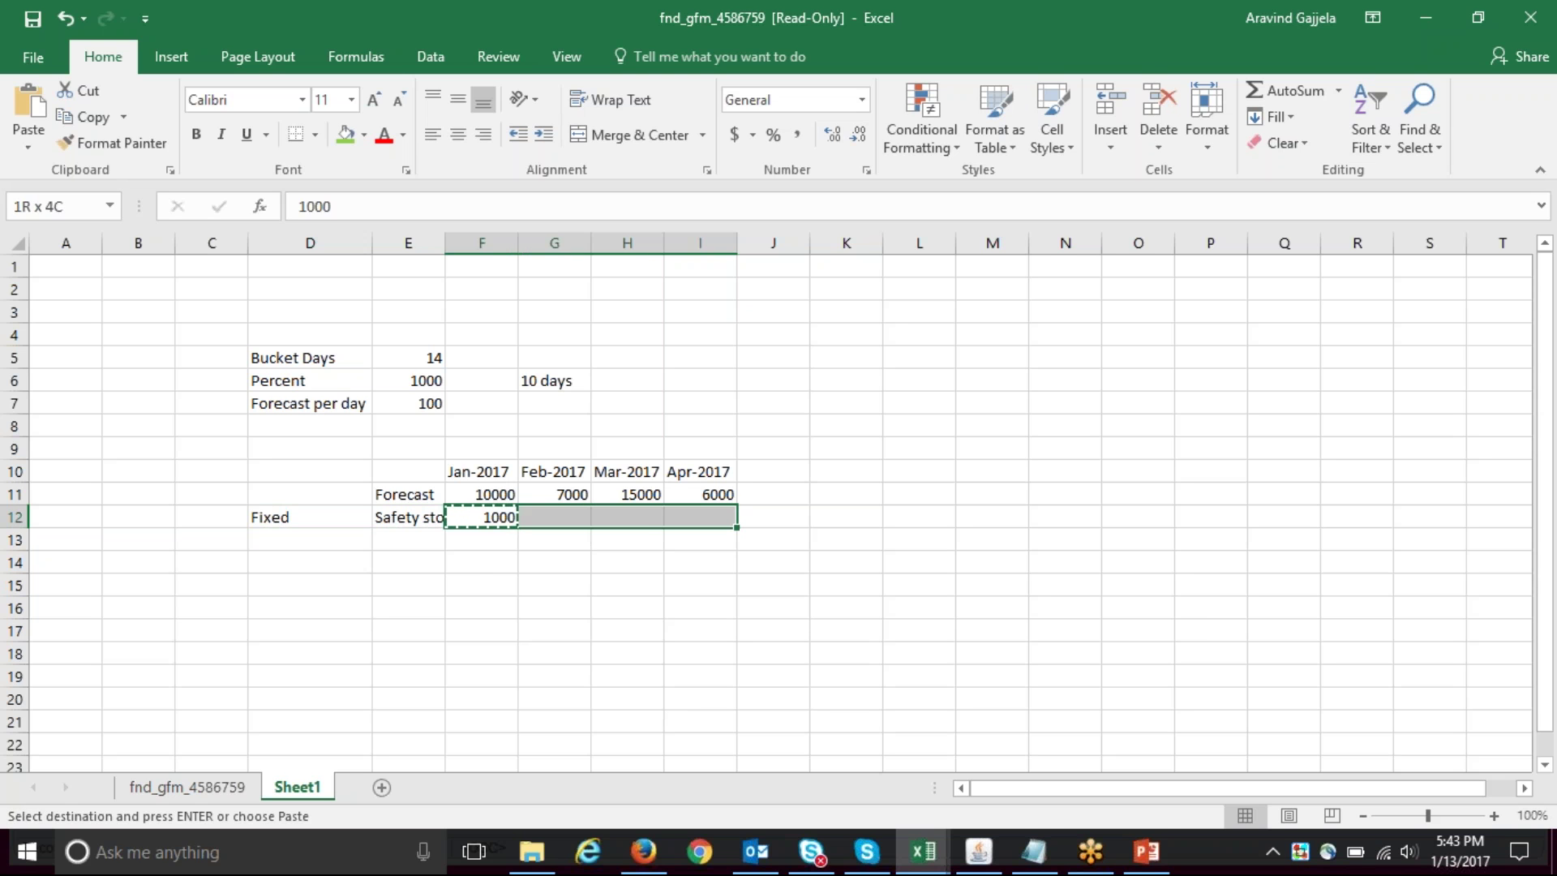
key(ctrl+v)
key(Escape)
key(Left)
key(Right)
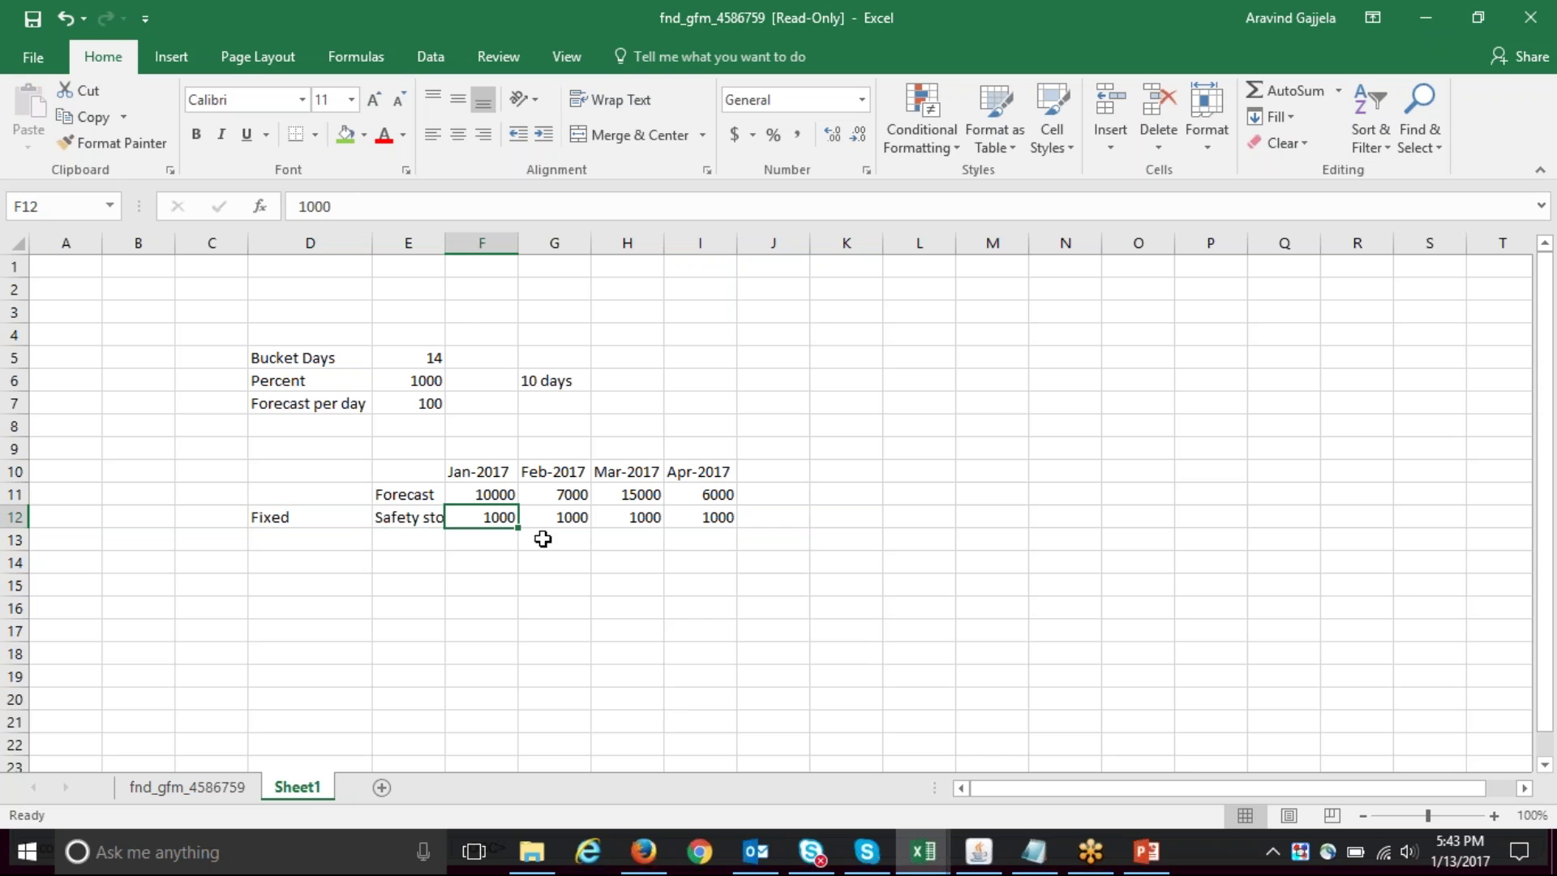
double_click(445, 244)
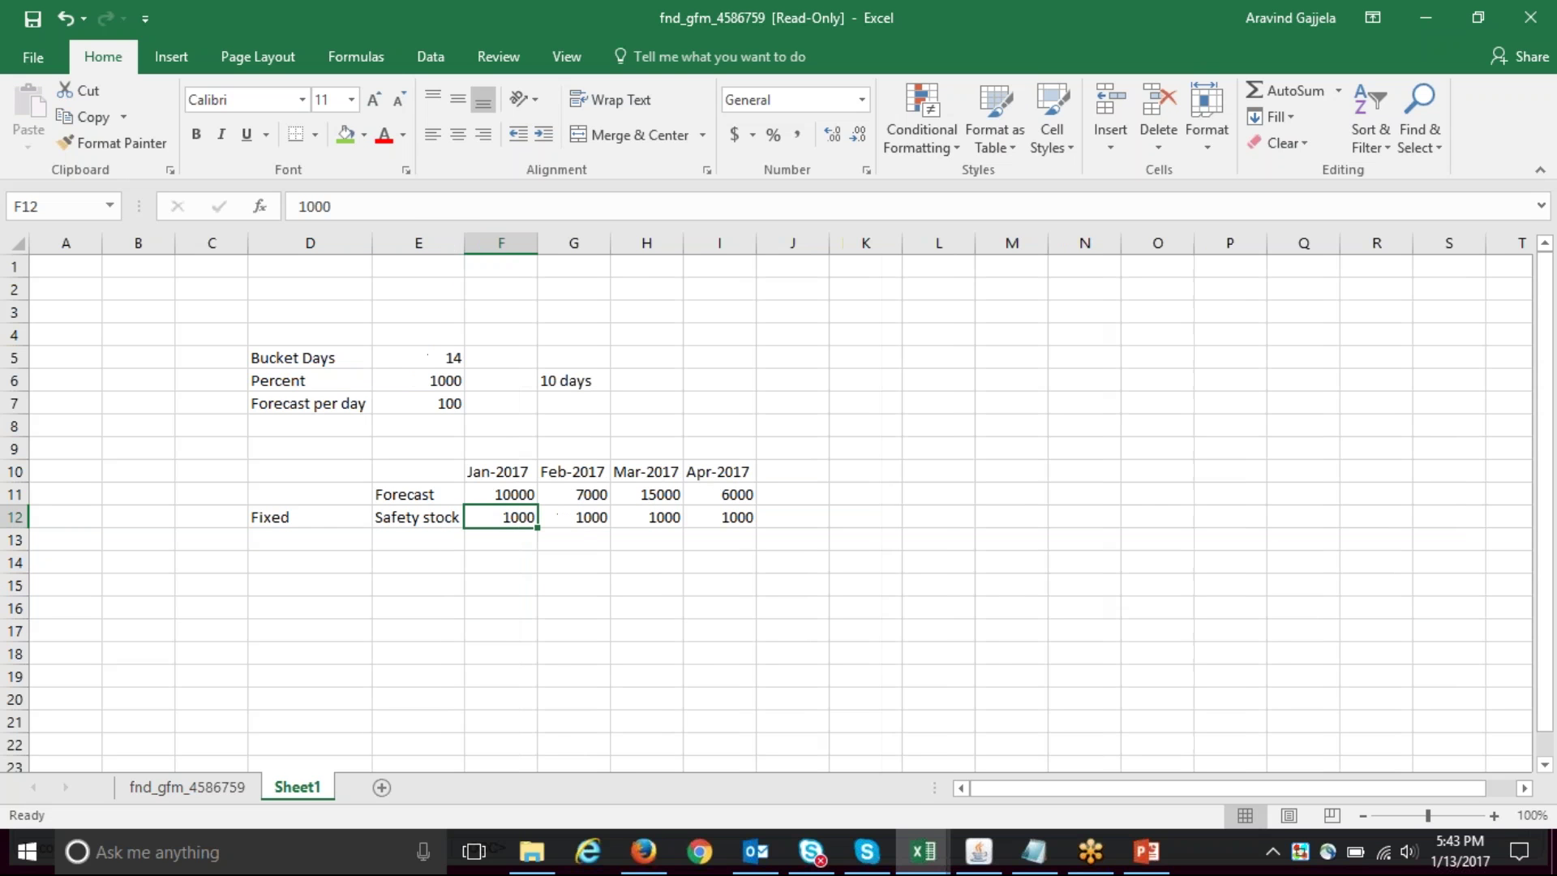
- Verify the Feb and Mar safety stock values, then move to row 16
click(584, 516)
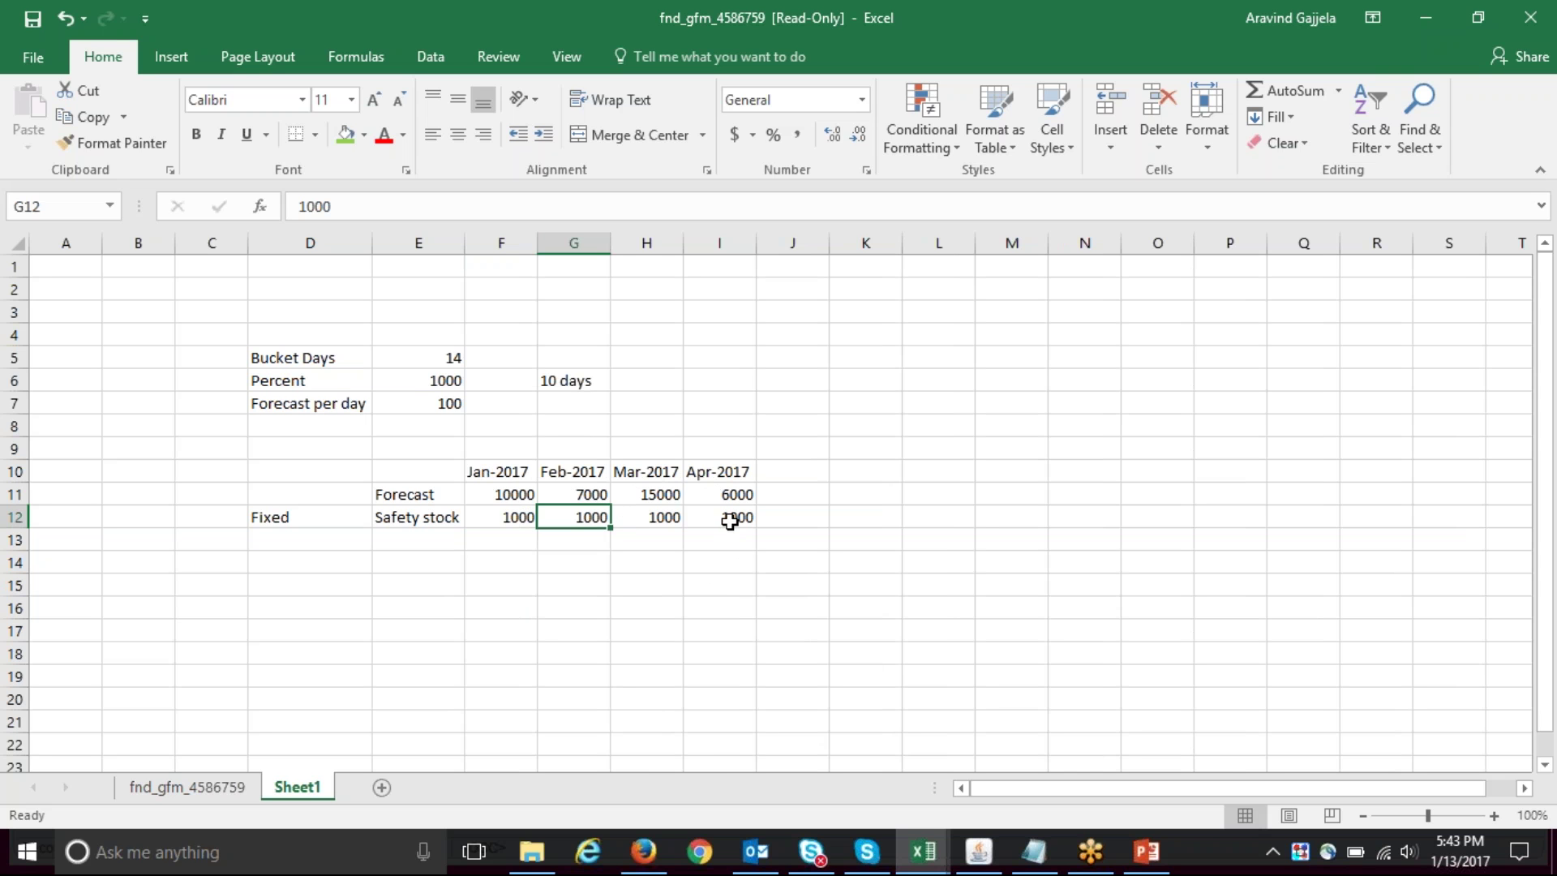
click(667, 519)
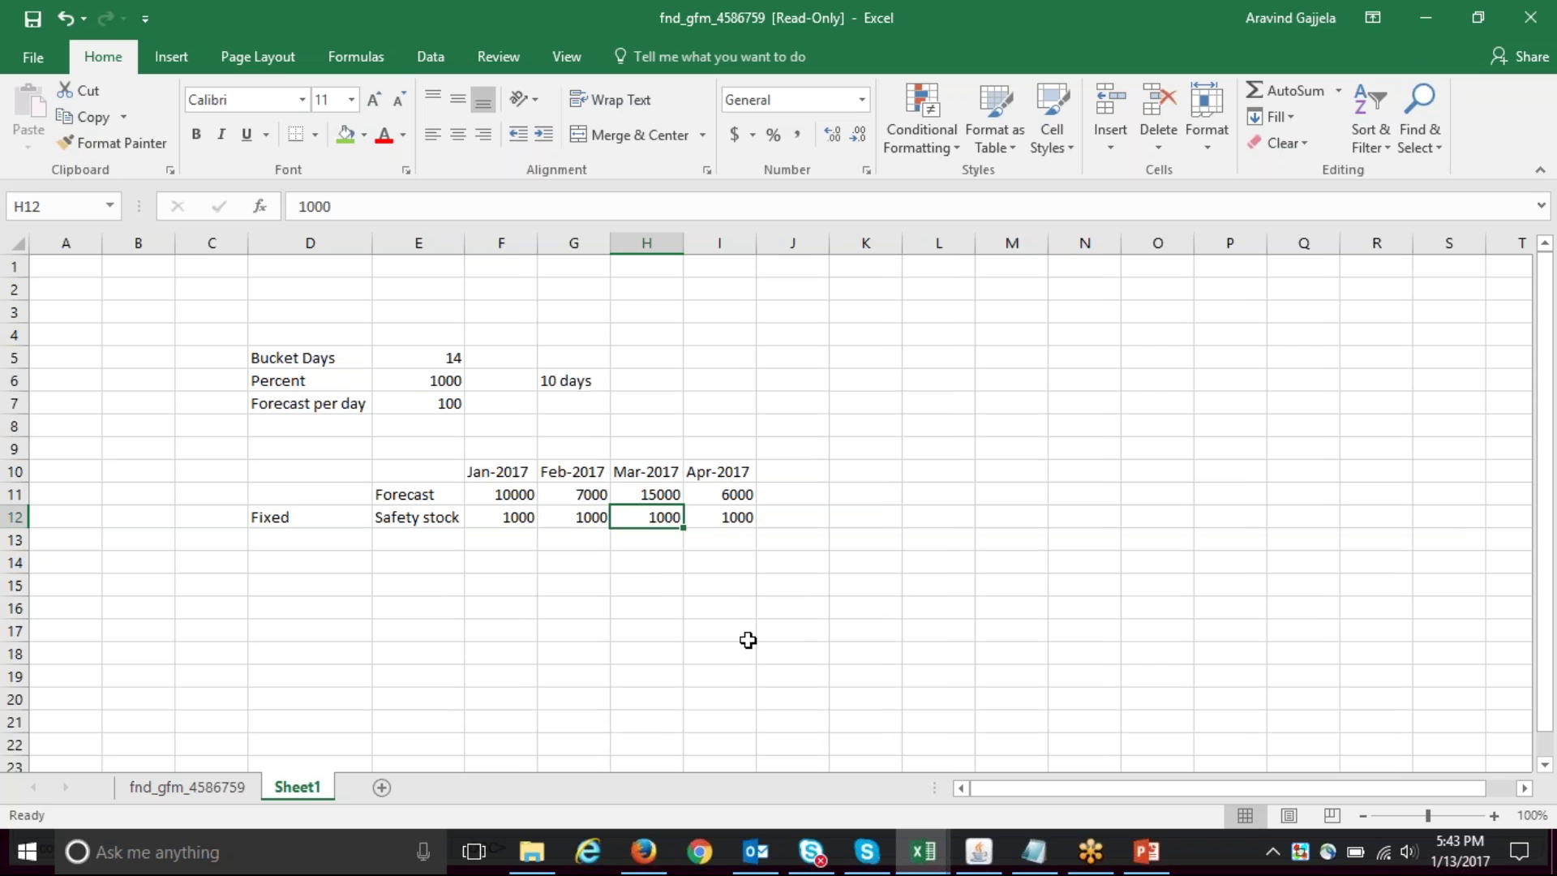
click(297, 607)
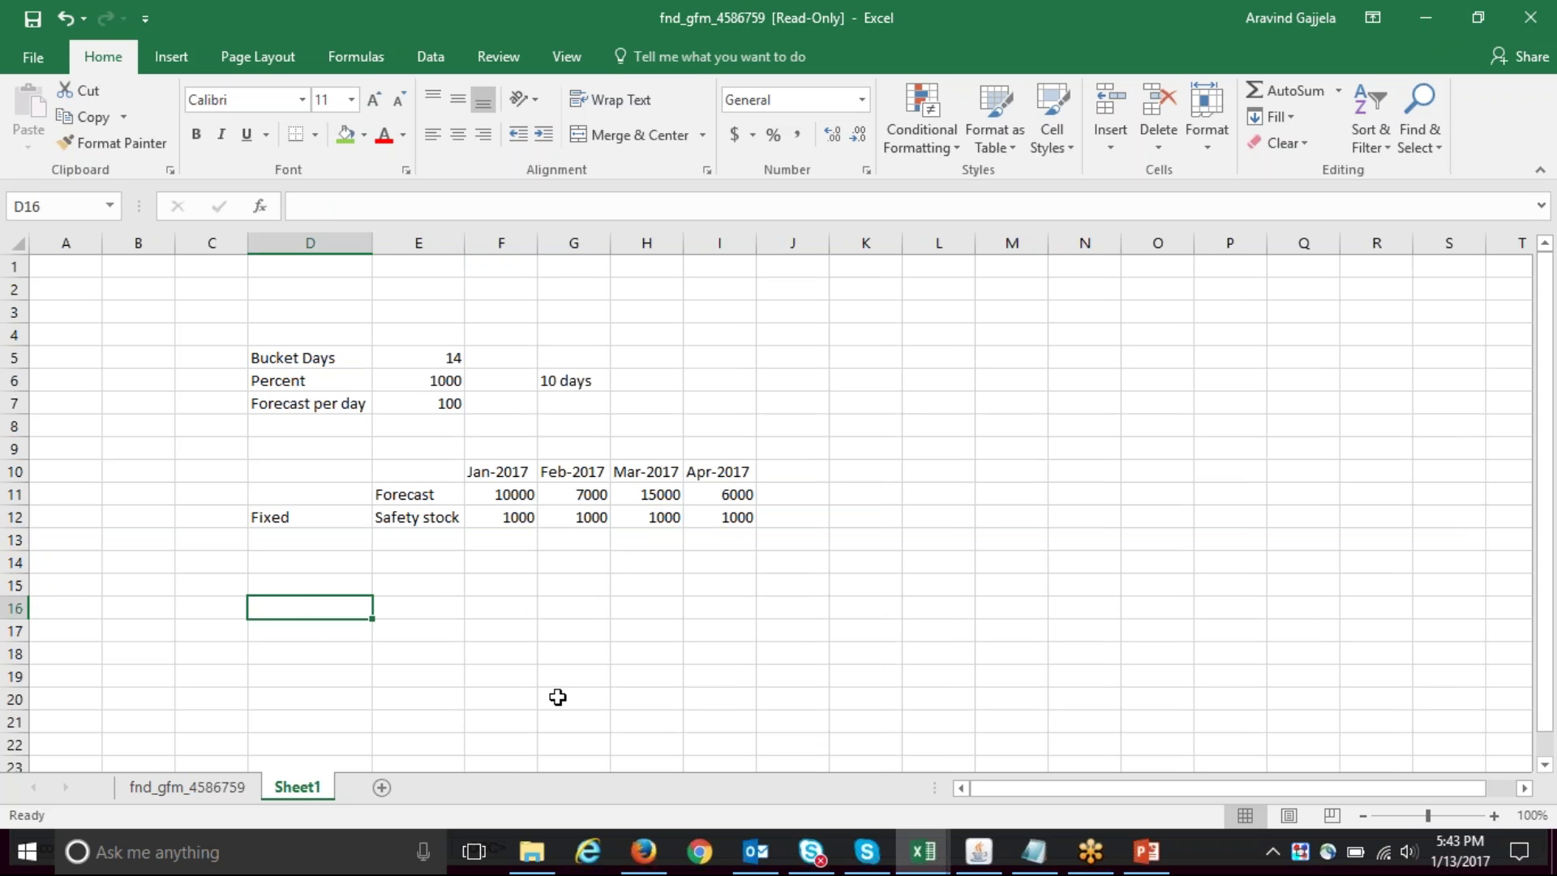
key(Right)
key(Right)
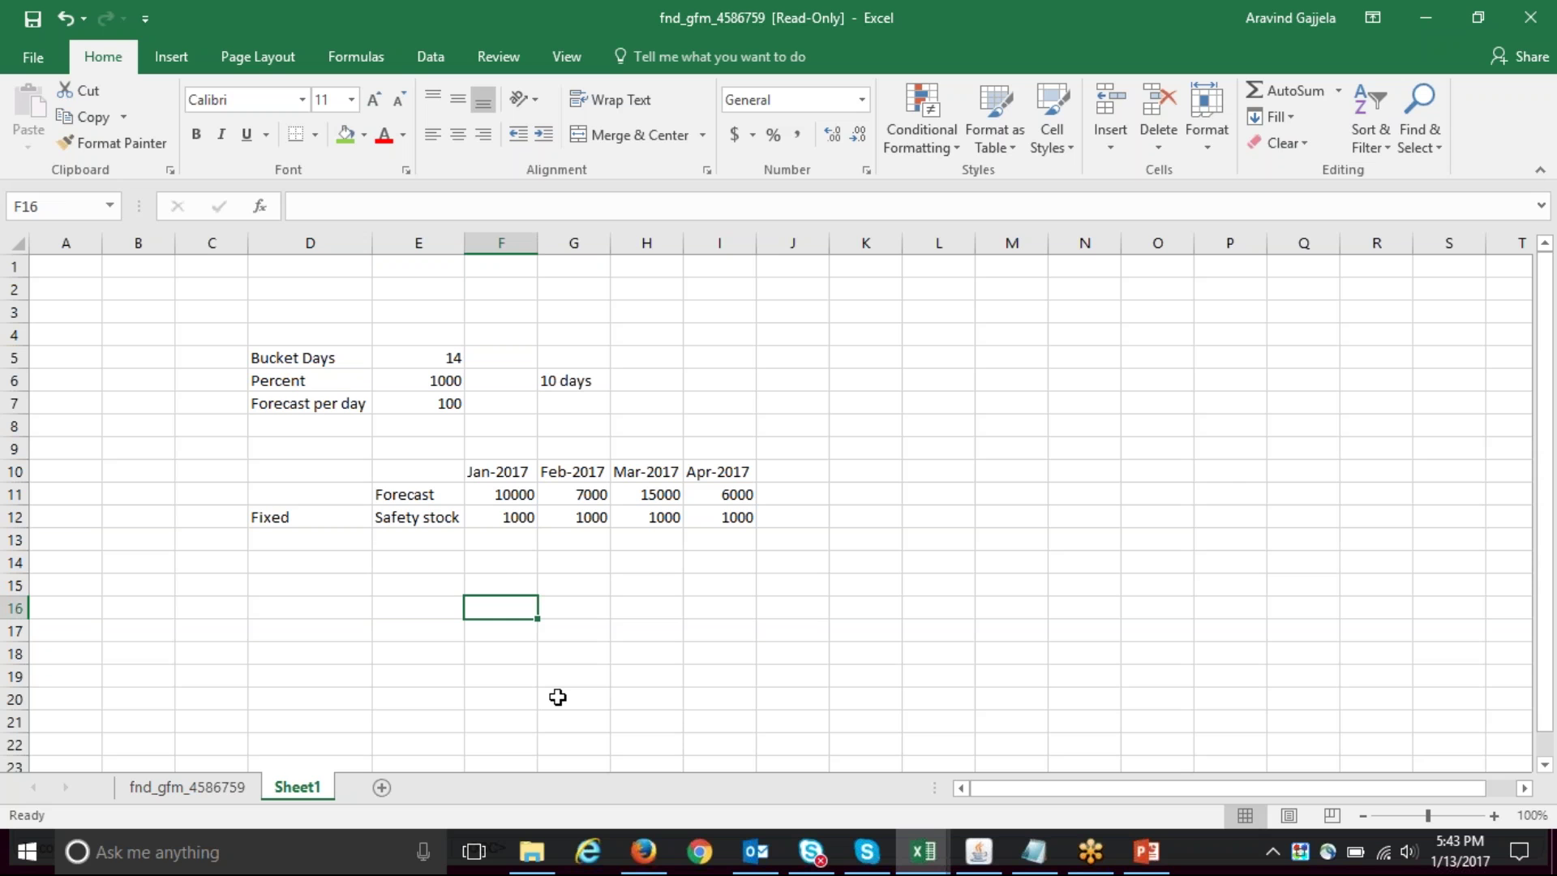
key(Left)
- Enter a Forecast row of zeros in row 16
text(Forecast)
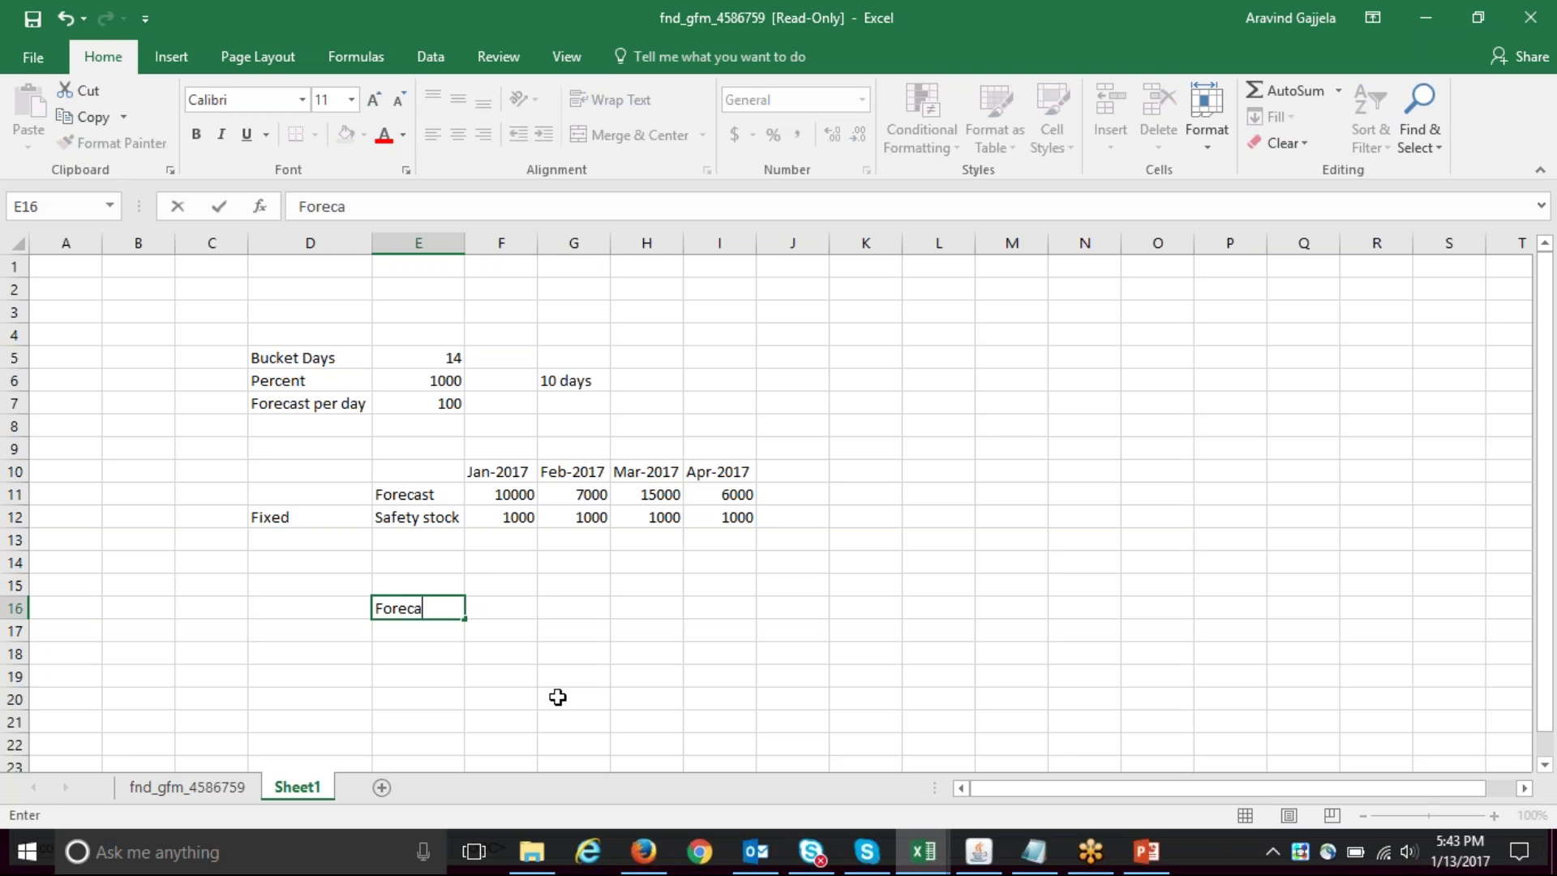
key(Tab)
text(0)
key(Tab)
text(0)
key(Tab)
text(0)
key(Tab)
text(0)
key(Tab)
text(0)
key(Down)
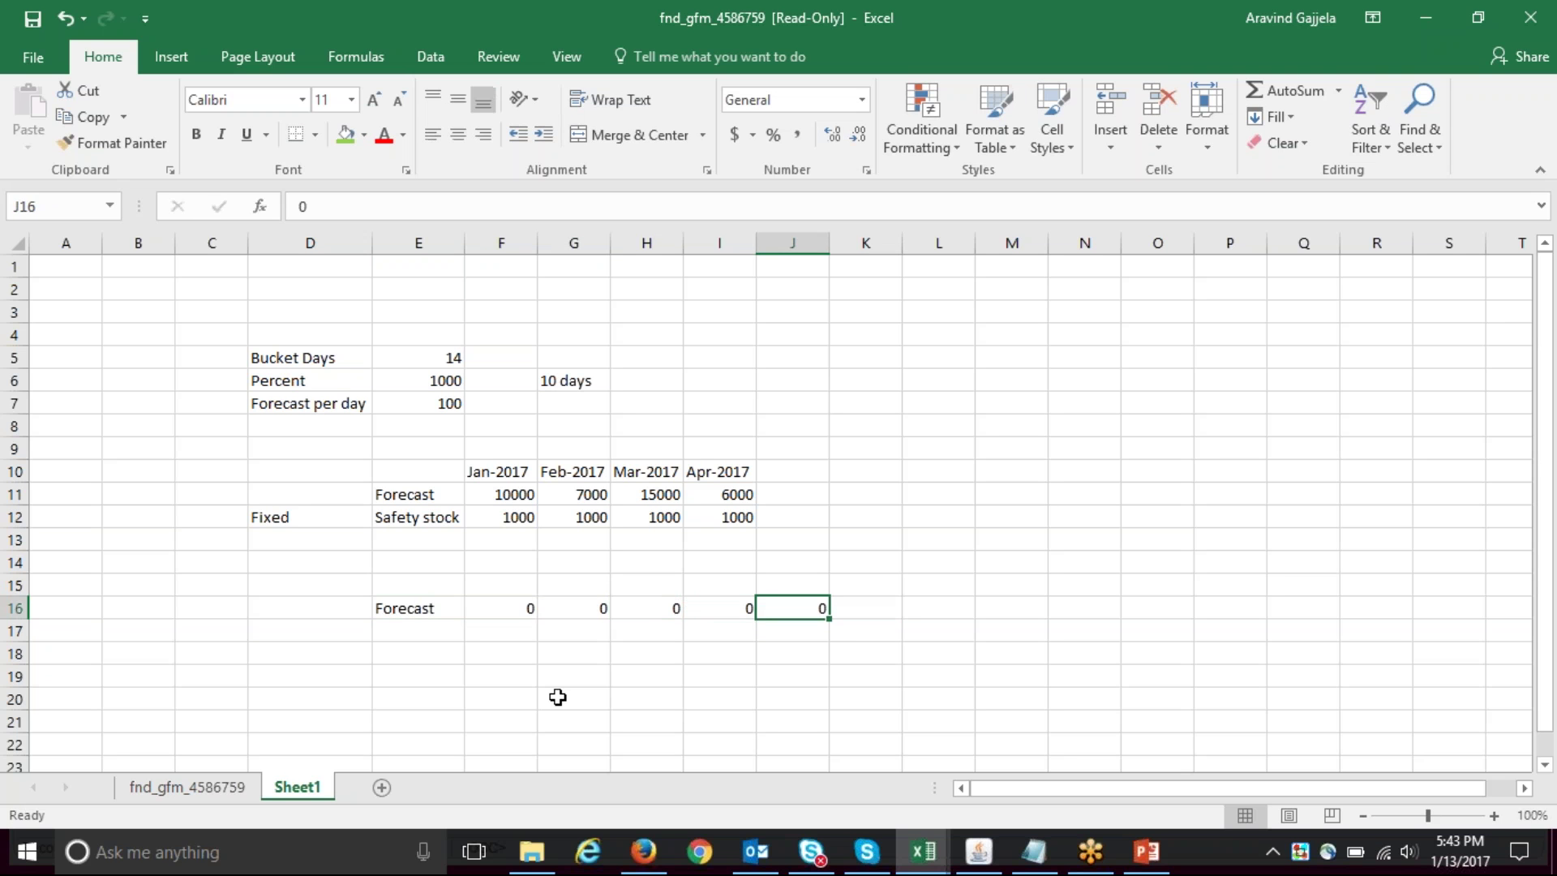
key(Left)
key(Left)
key(Left)
key(Left)
key(Left)
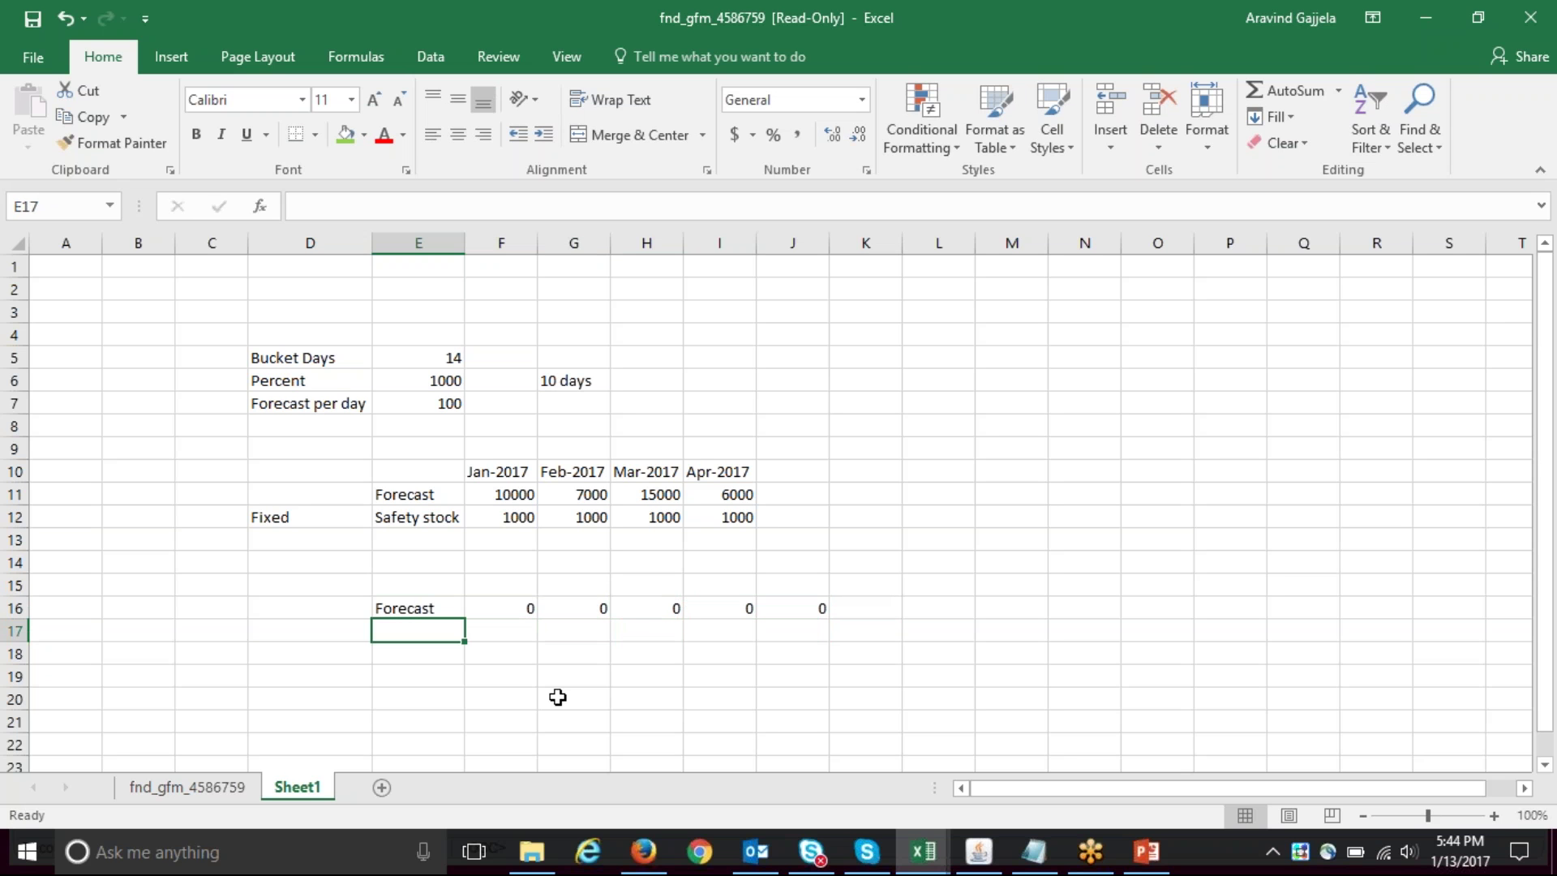
- Add a Safety stock row with 4 copied across all five periods
text(Safety)
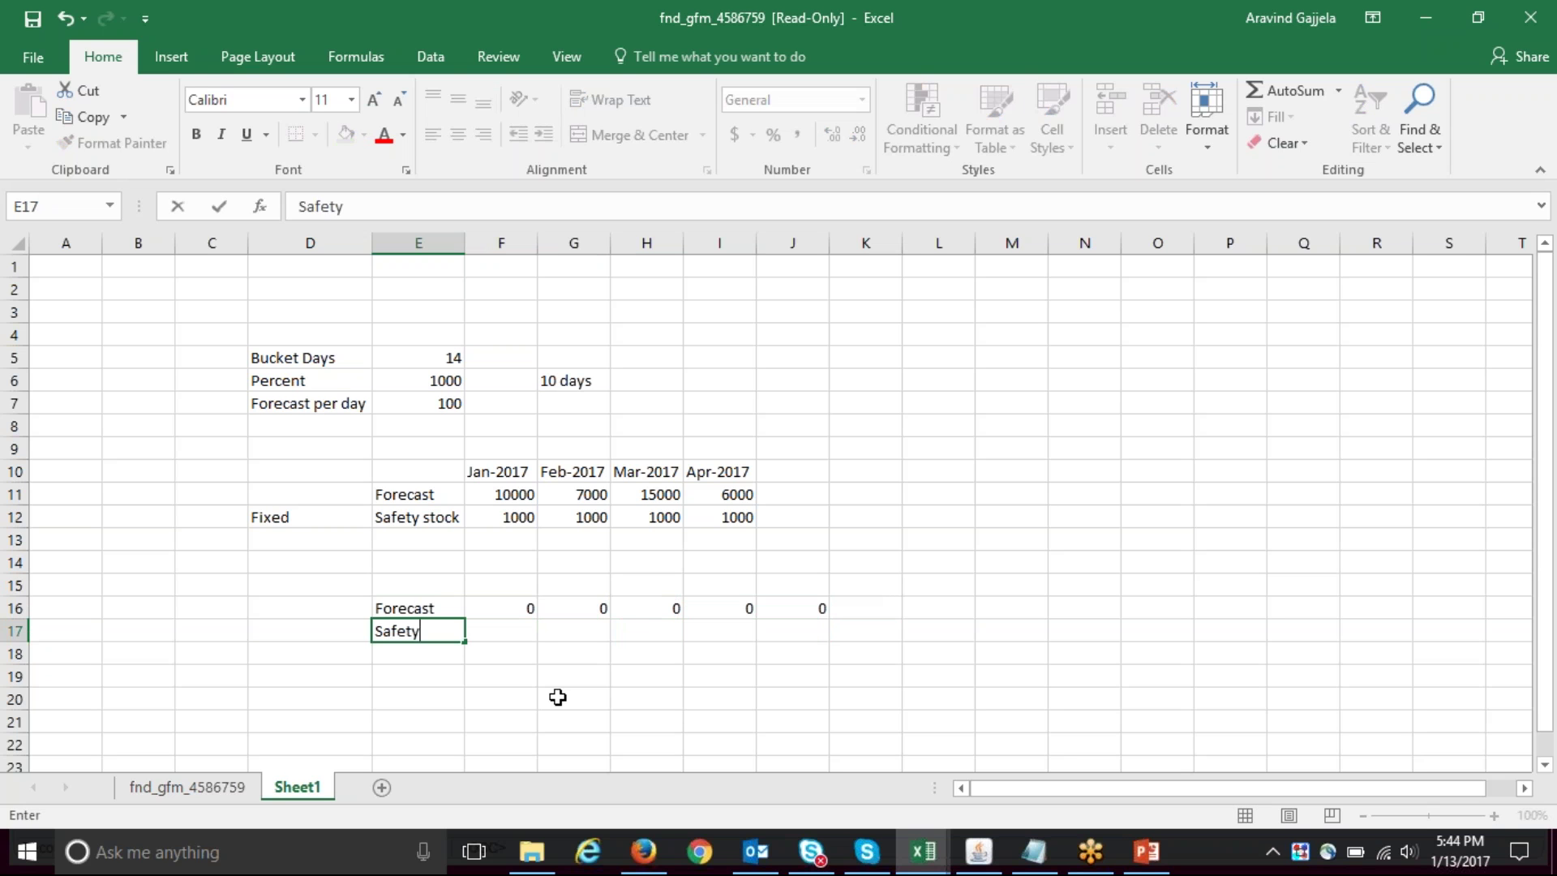
text( stock)
key(Tab)
text(4)
key(Tab)
key(Left)
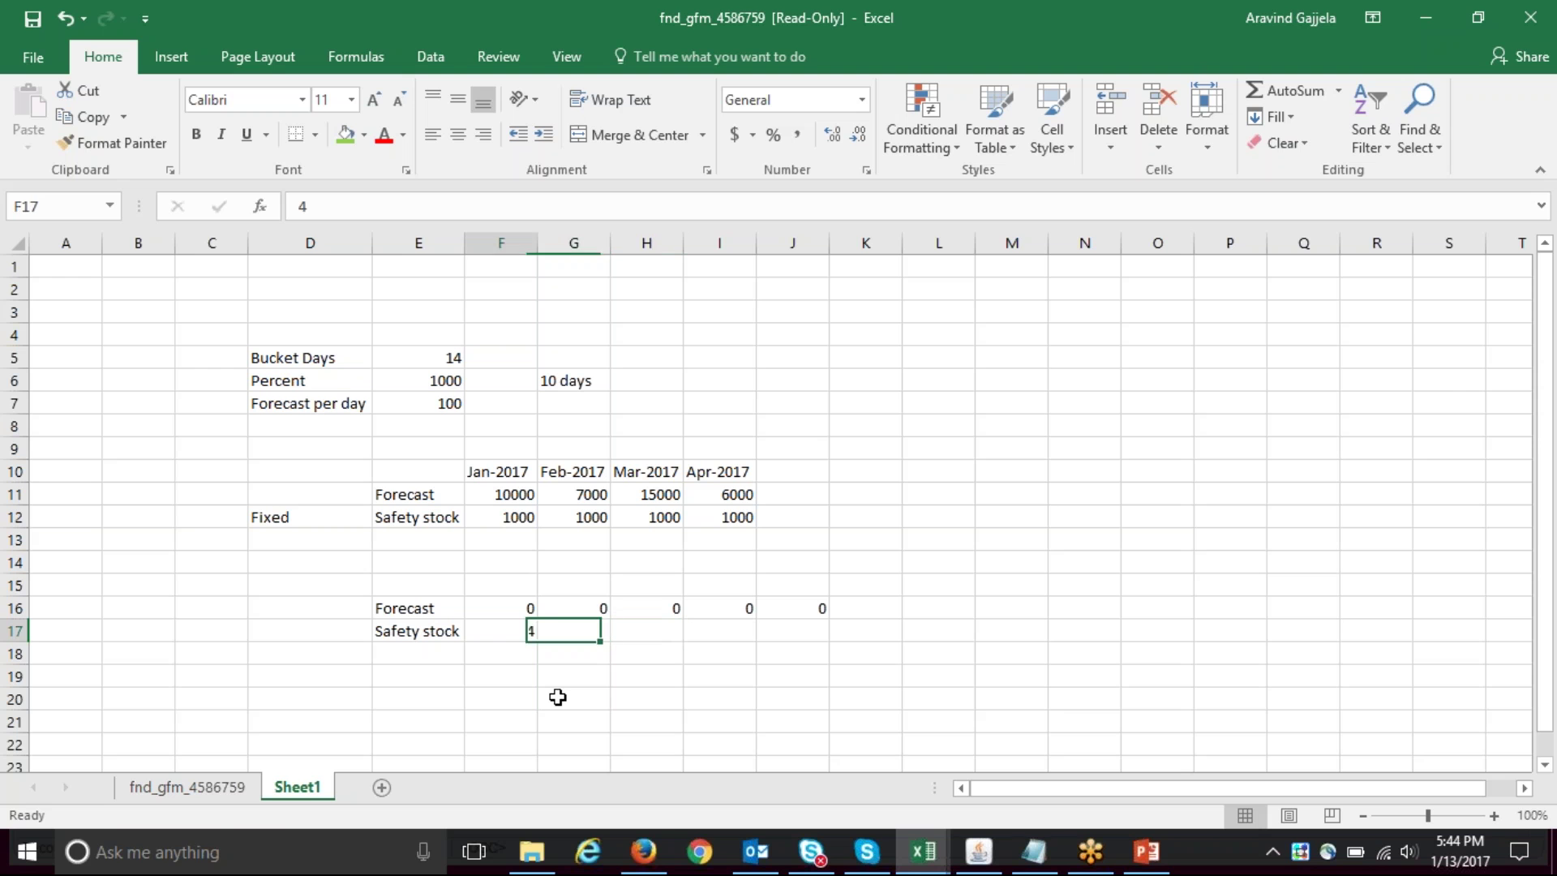
key(ctrl+c)
key(shift+Right)
key(shift+Right)
key(shift+Right)
key(shift+Right)
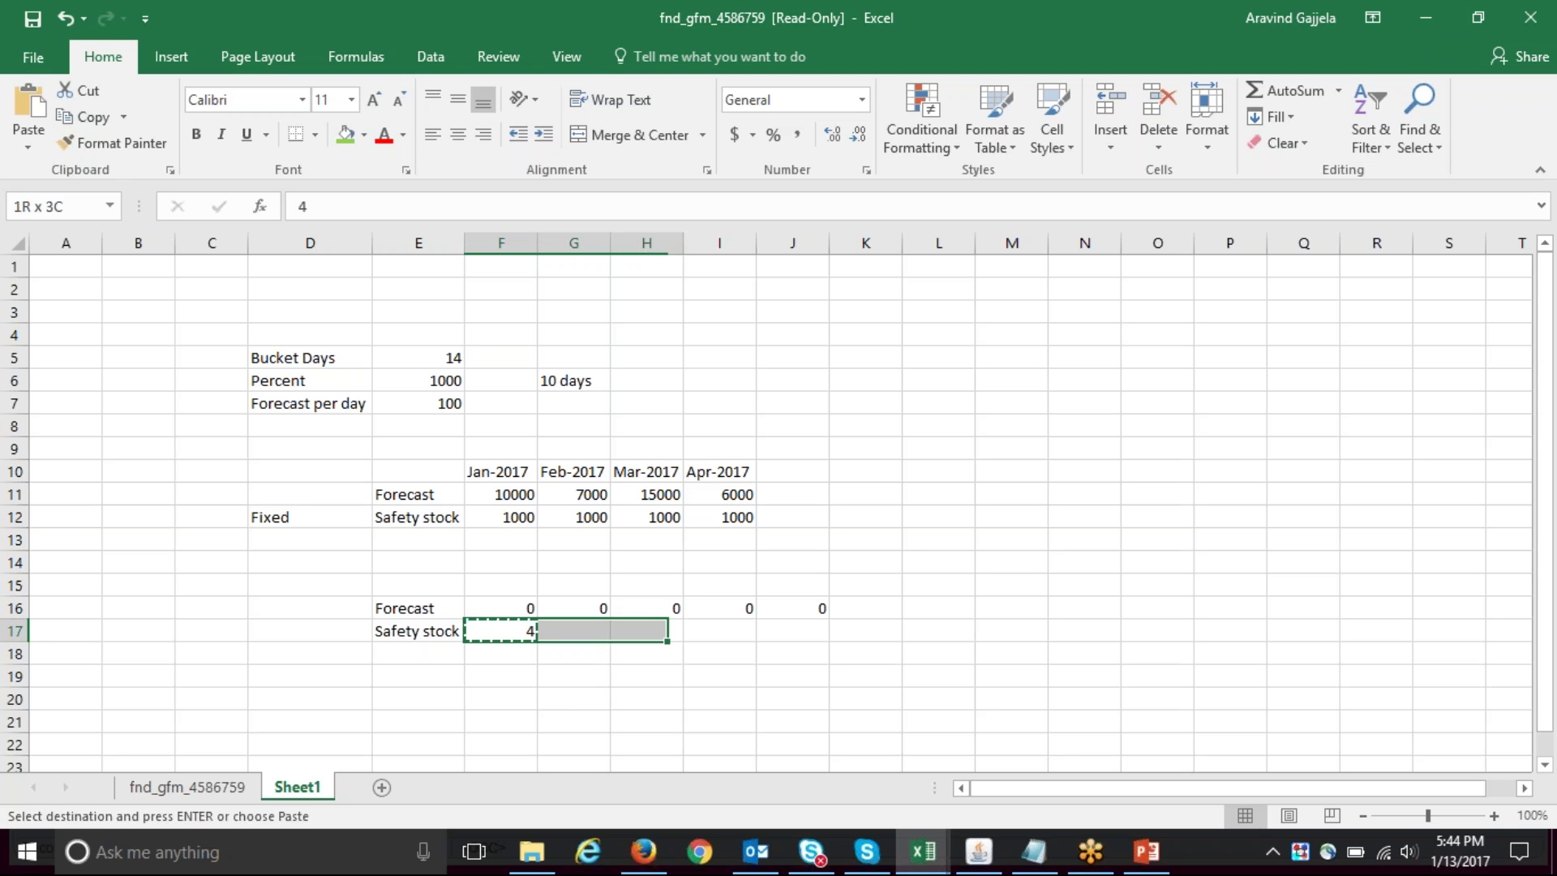
key(ctrl+v)
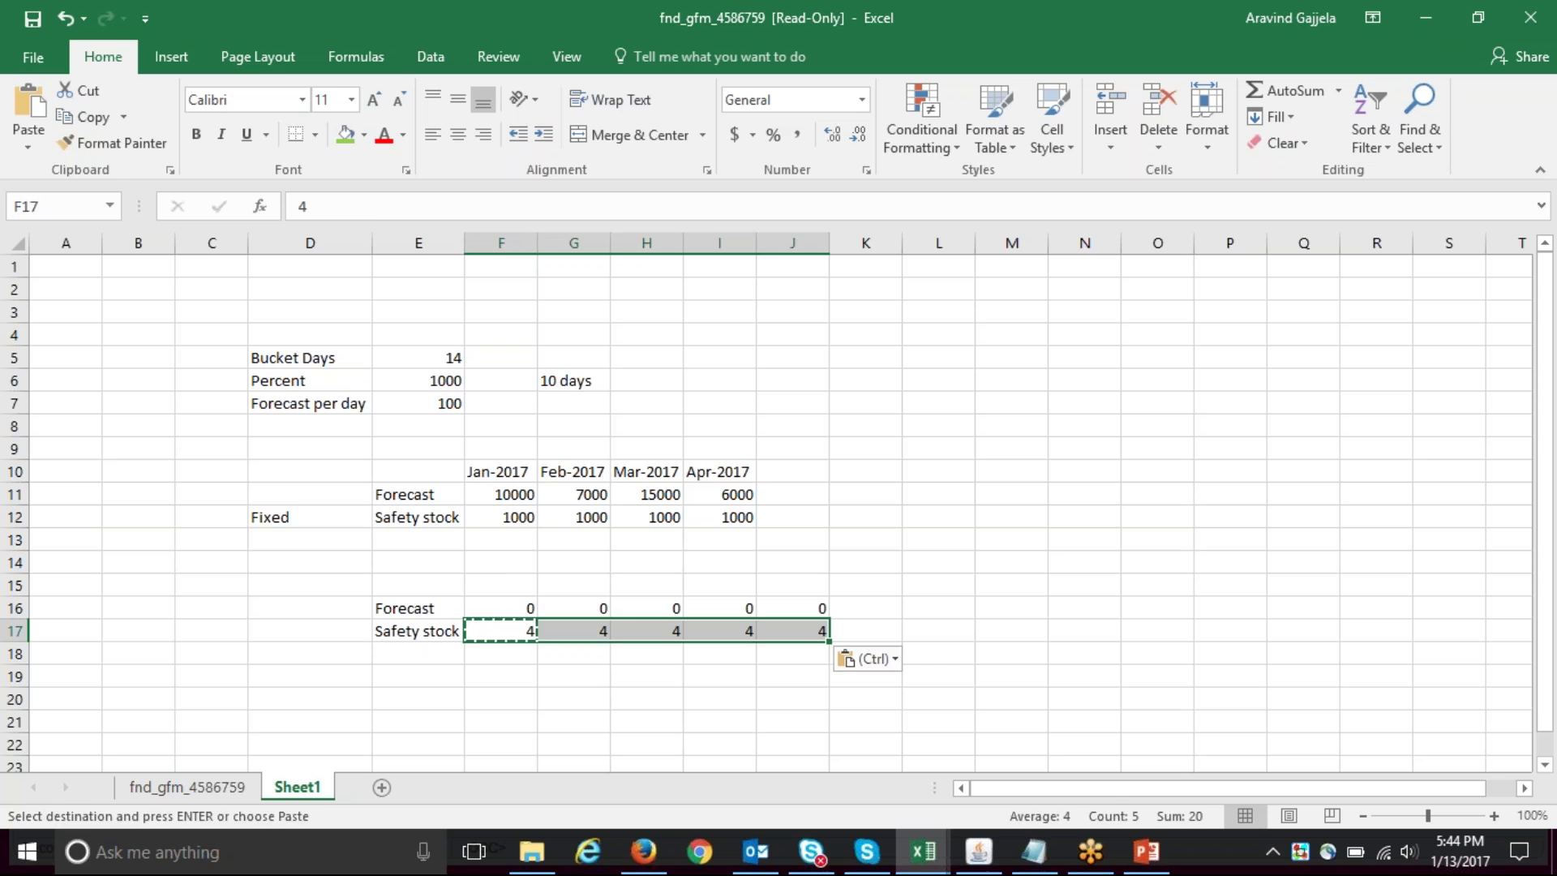
key(Escape)
- Add a Sales order row with a quantity of 3
key(Left)
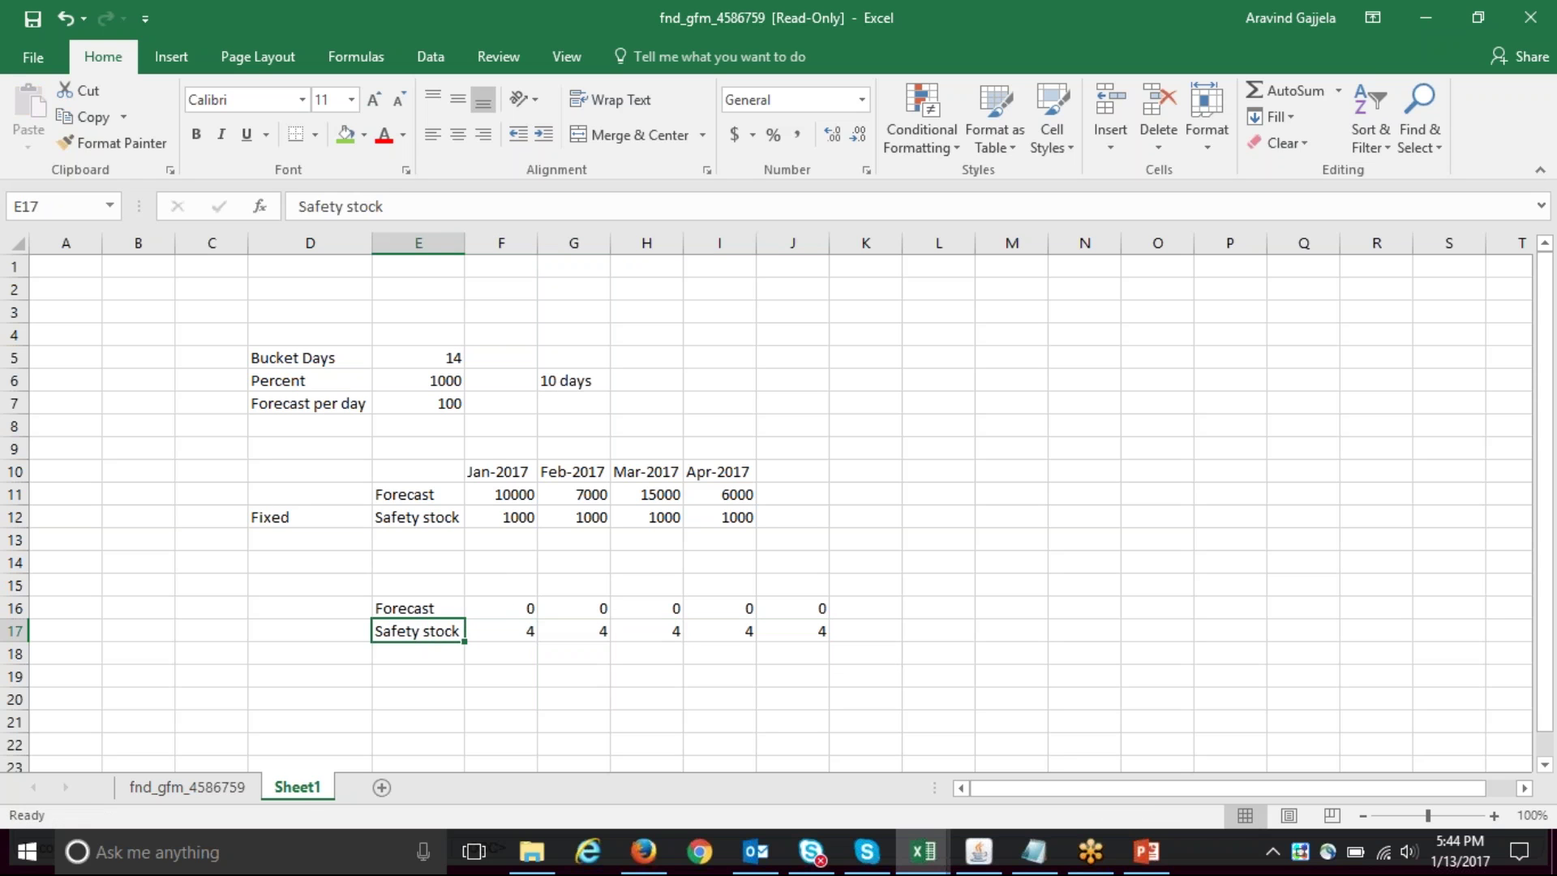
key(Right)
key(Up)
key(Down)
key(Down)
key(Left)
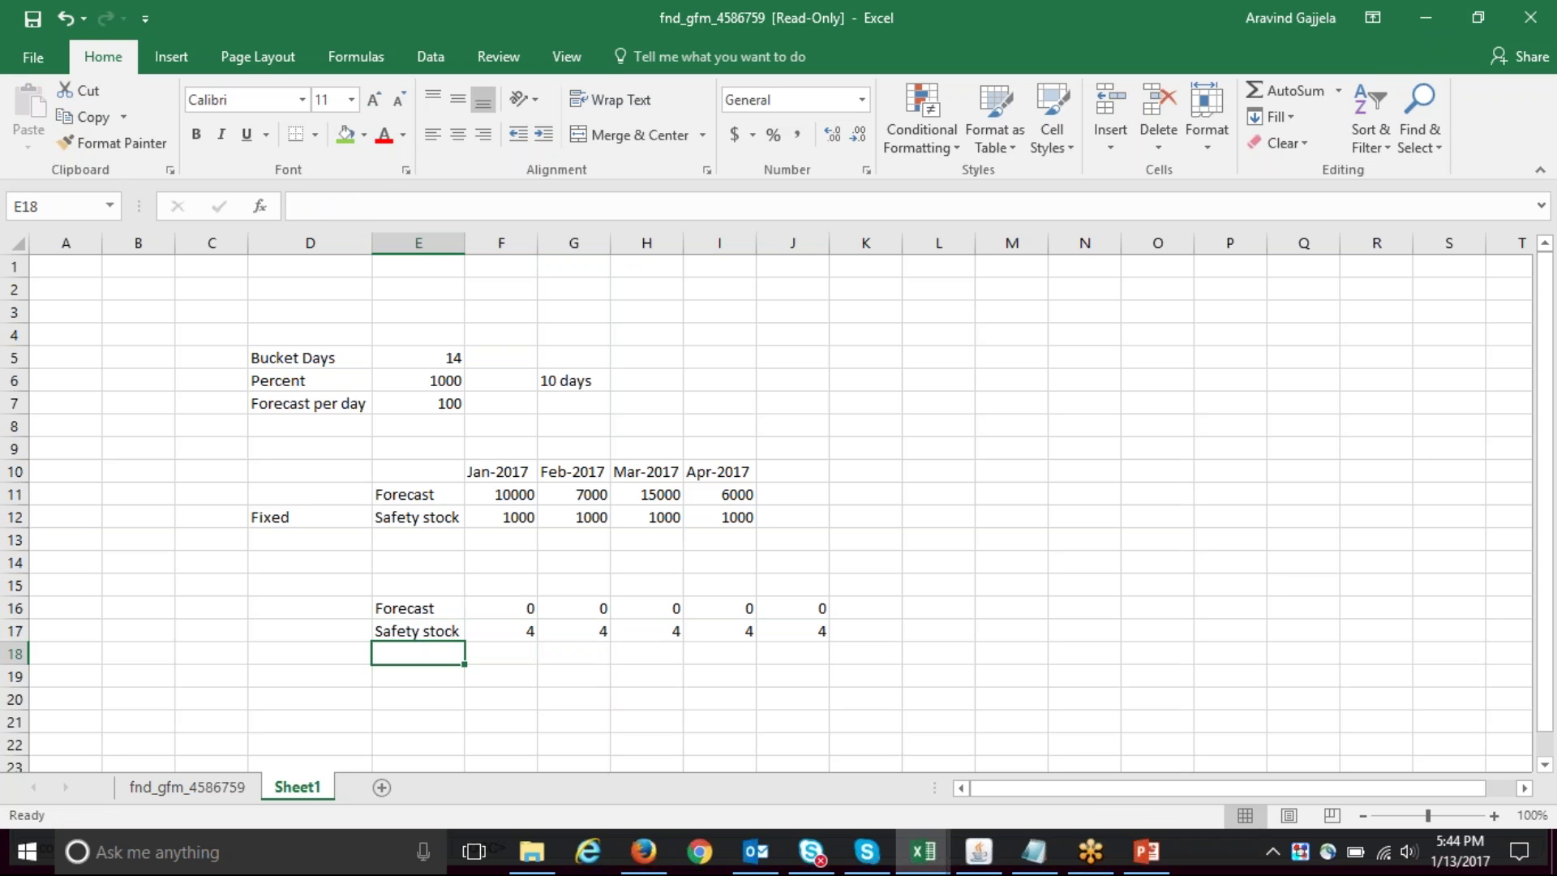
text(Sales order)
key(Tab)
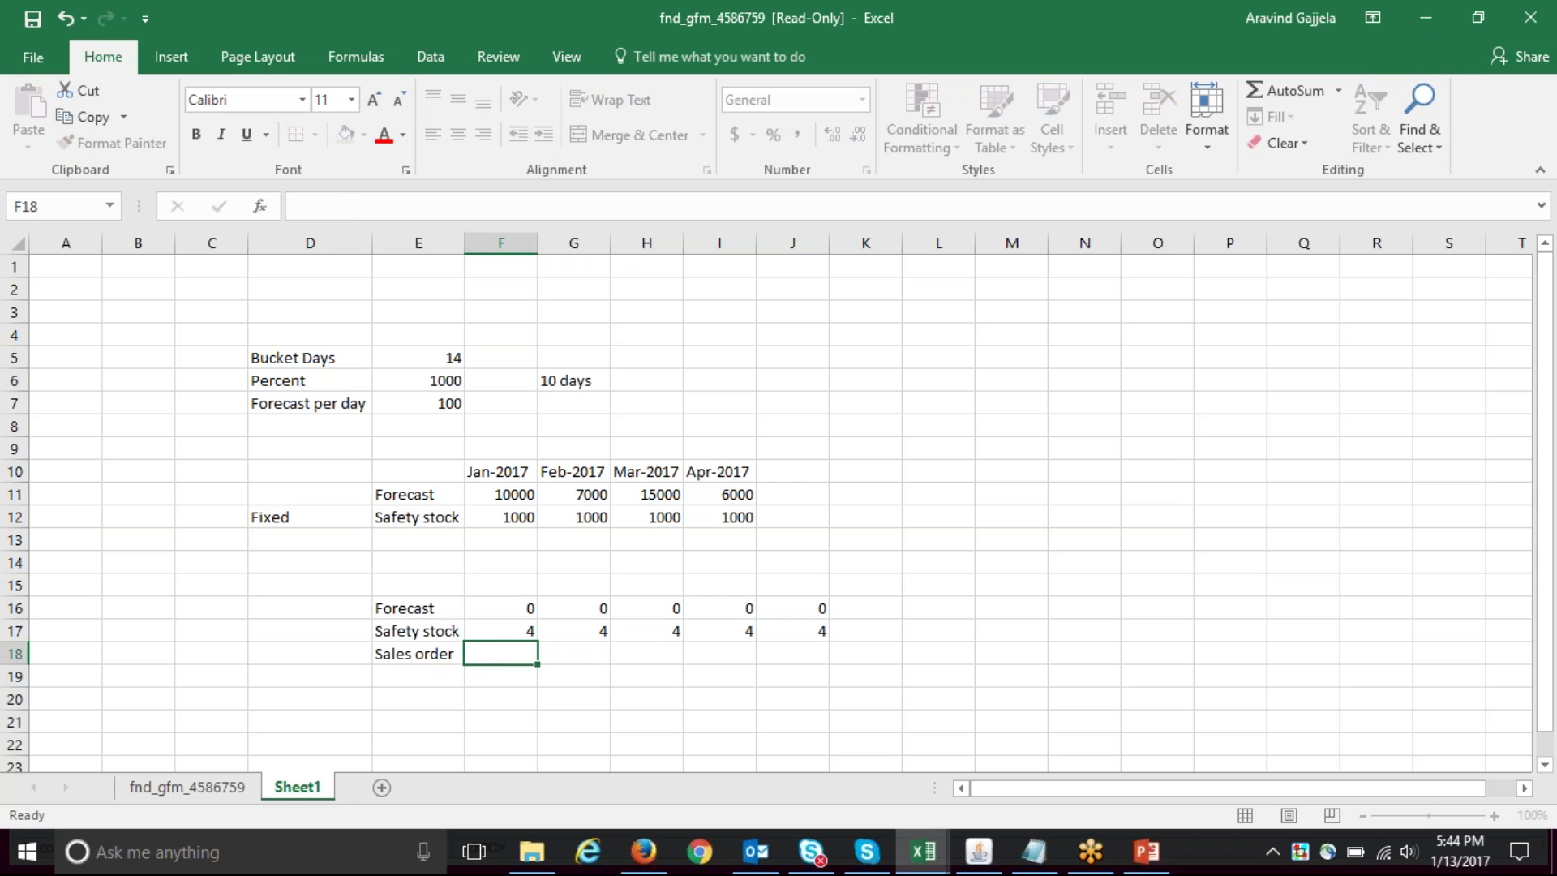
text(3)
key(Up)
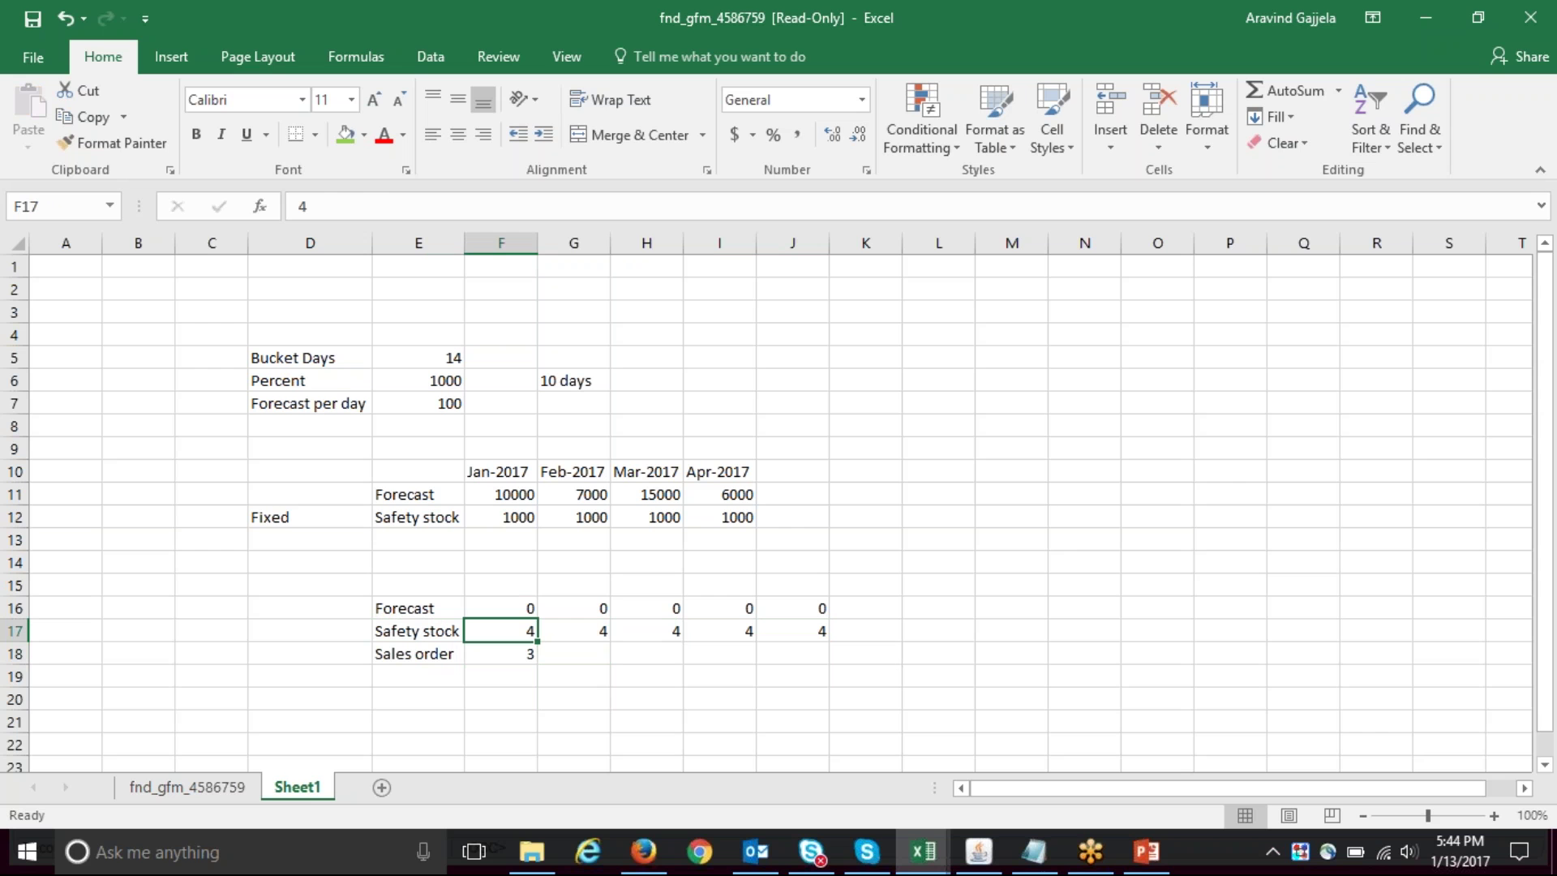
- Select the five safety stock values to confirm they total 20
key(shift+Right)
key(shift+Right)
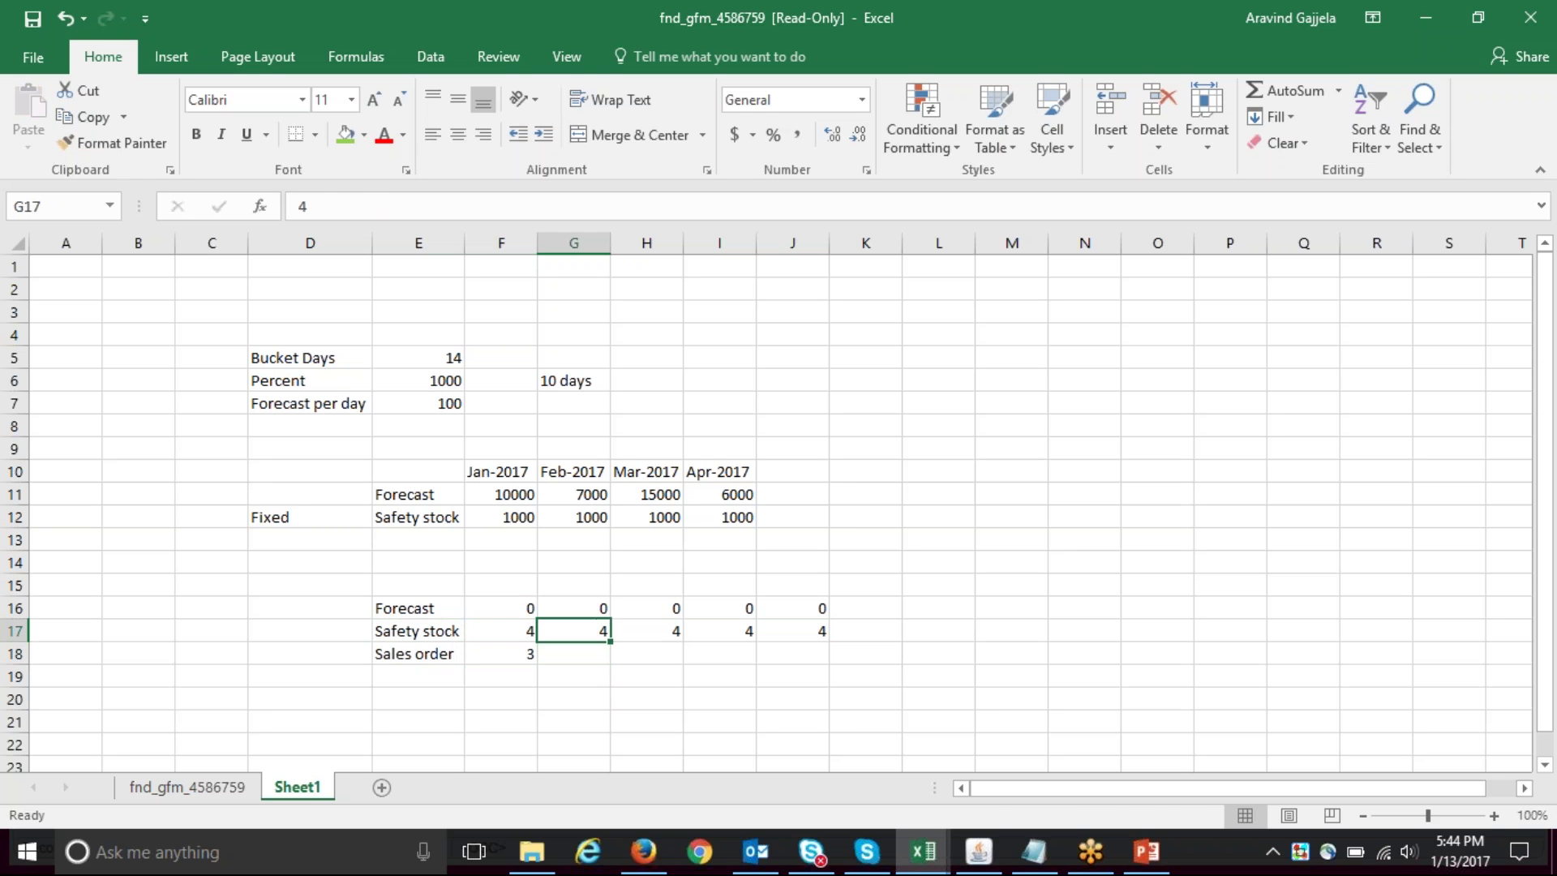
key(shift+Right)
key(shift+Right)
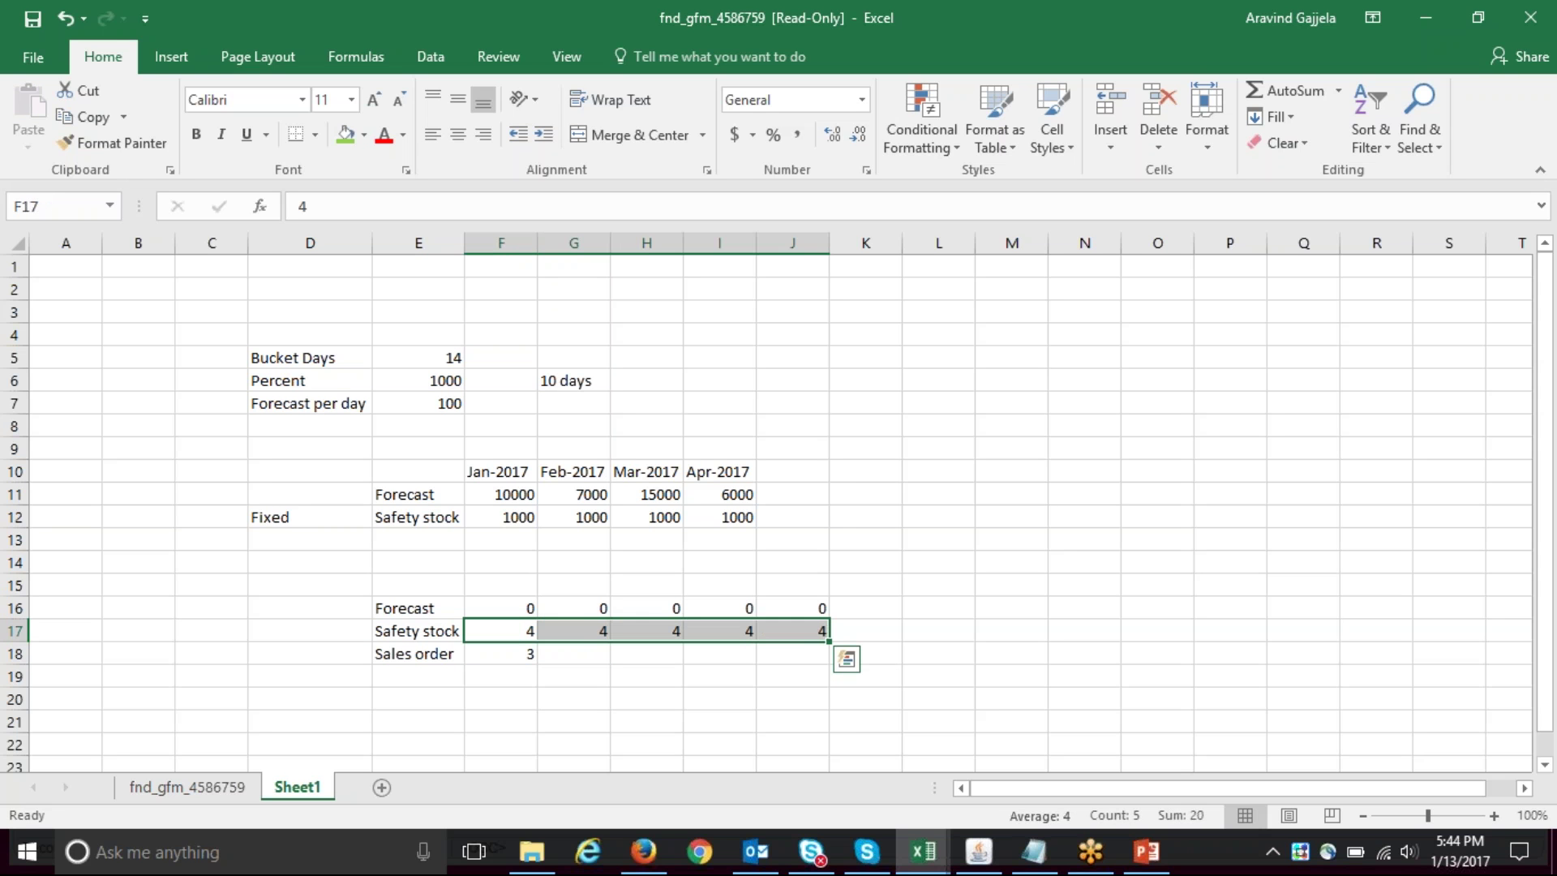
key(Down)
key(Left)
key(Up)
key(Up)
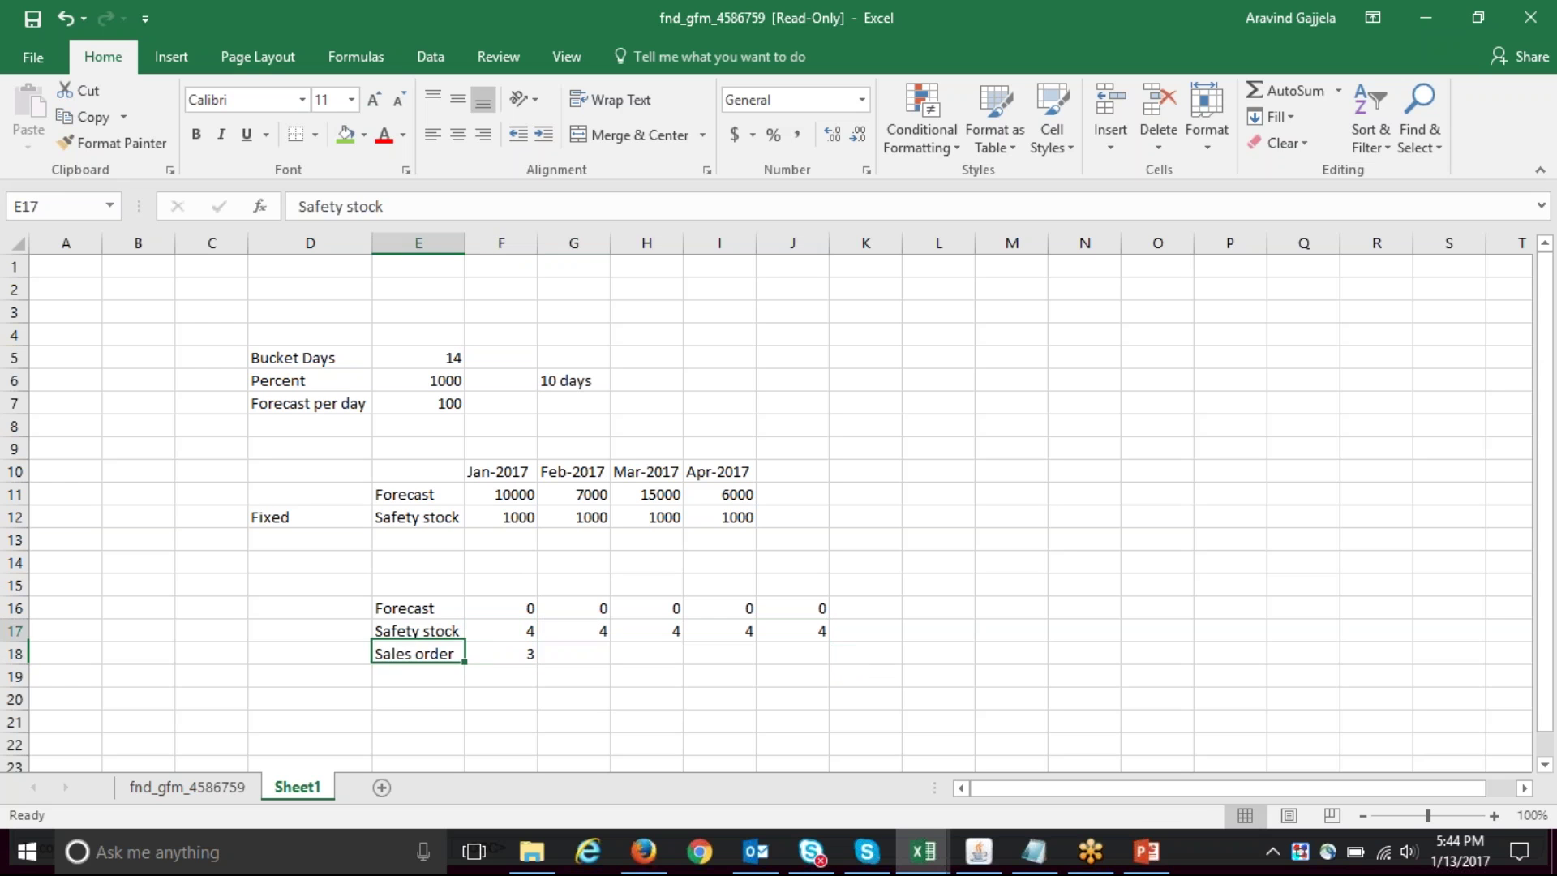
key(Left)
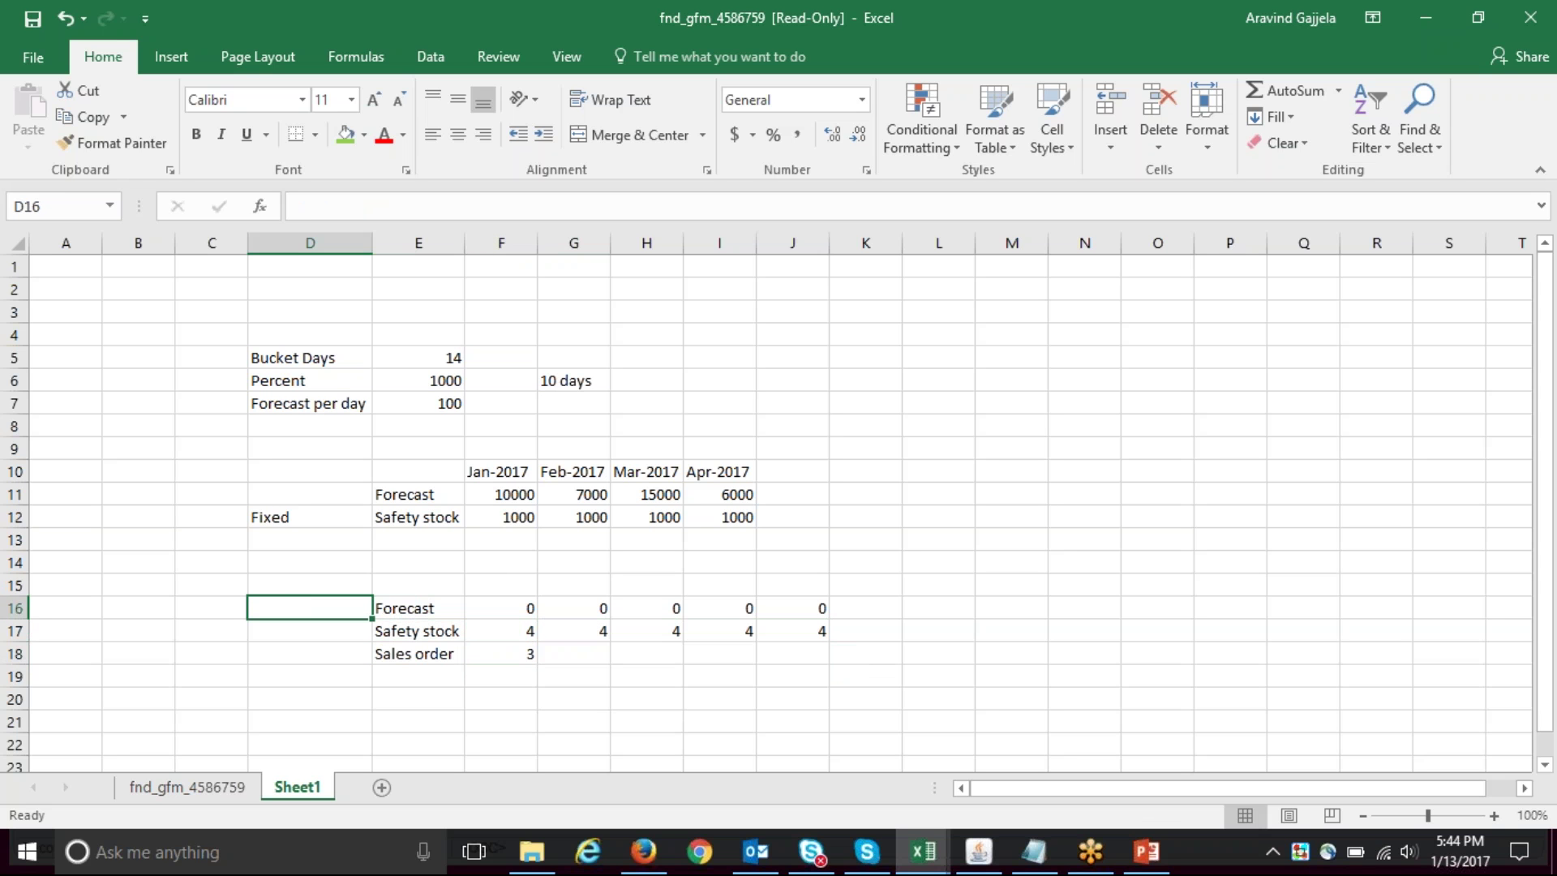
key(Right)
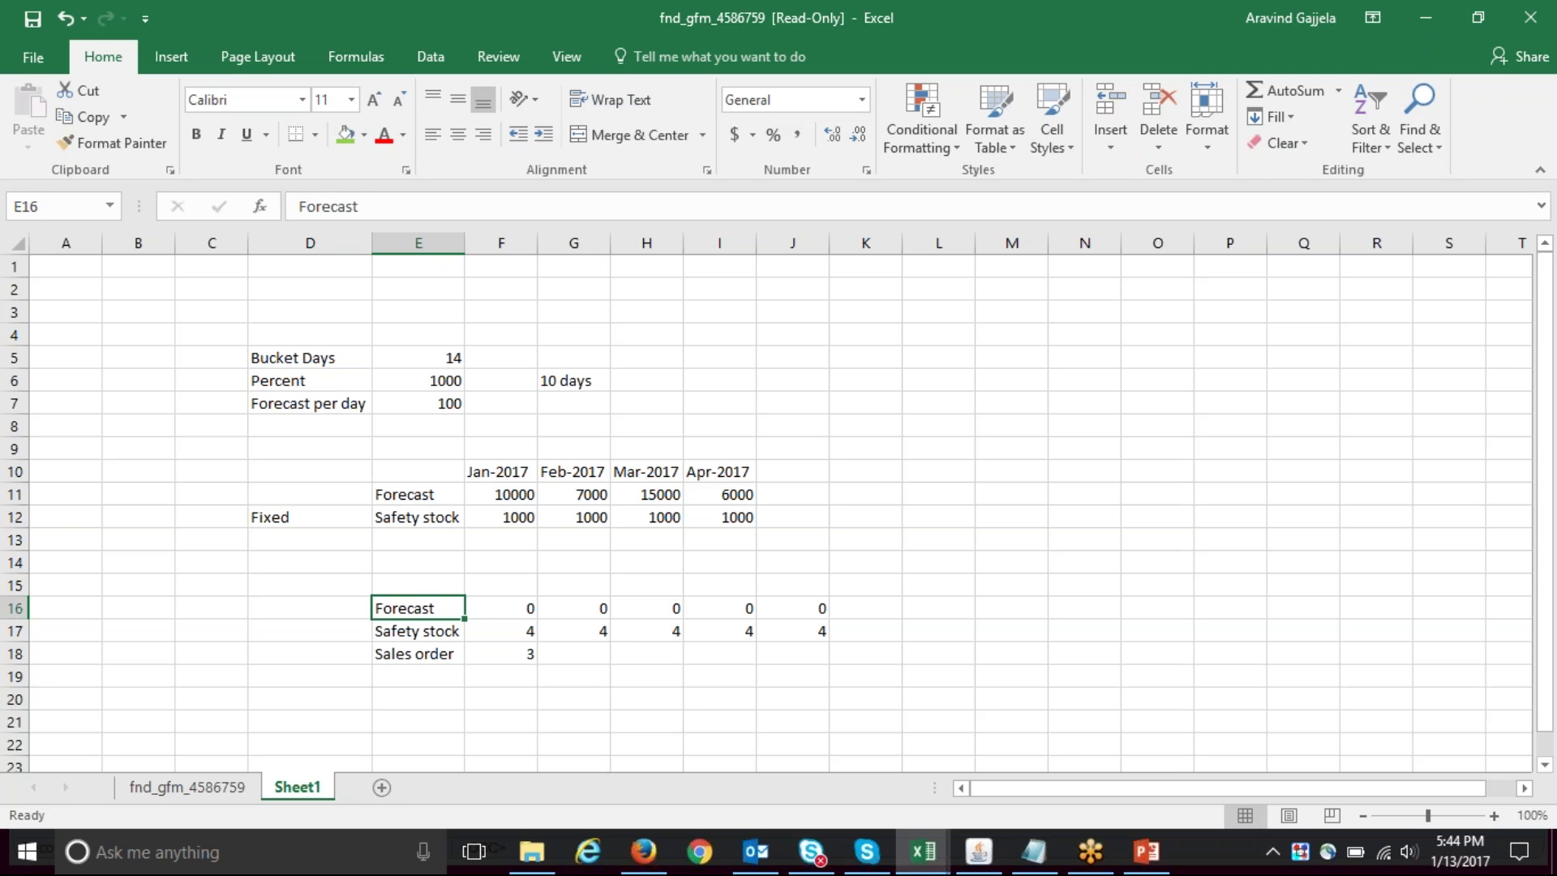
- Label the first block's header row 'MRP Planned SS'
key(Up)
key(Up)
key(Up)
key(Up)
key(Up)
key(Left)
key(Up)
text(MRP Plammed)
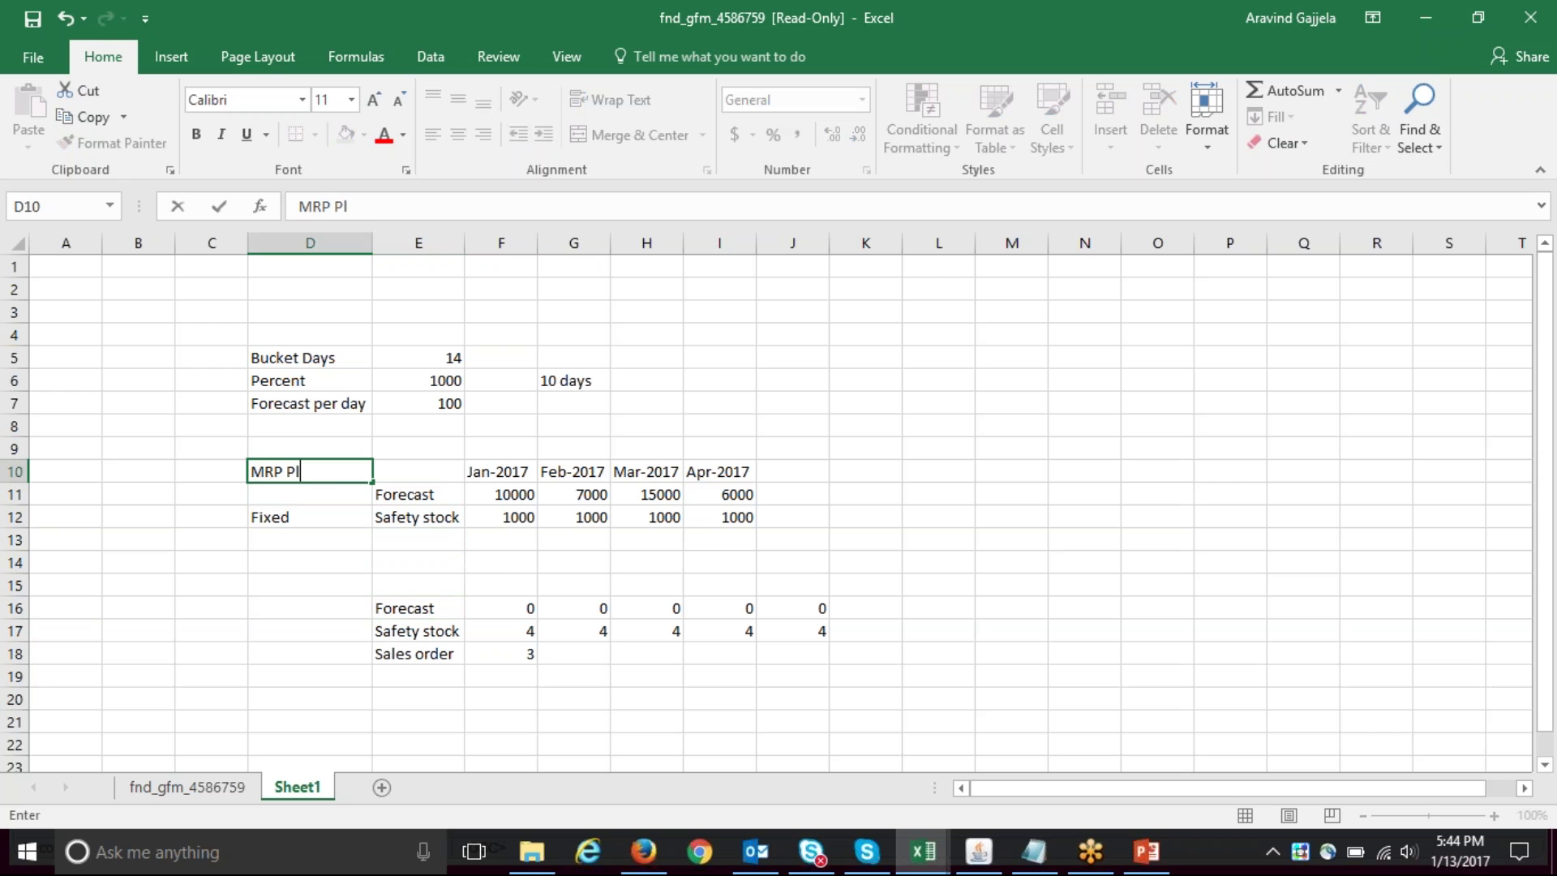
key(BackSpace)
key(BackSpace)
key(BackSpace)
key(BackSpace)
text(nned SS)
key(Tab)
- Label row 13 'Item cost' and begin the formula =10* in F13
click(310, 472)
click(419, 494)
click(501, 494)
click(501, 517)
click(501, 539)
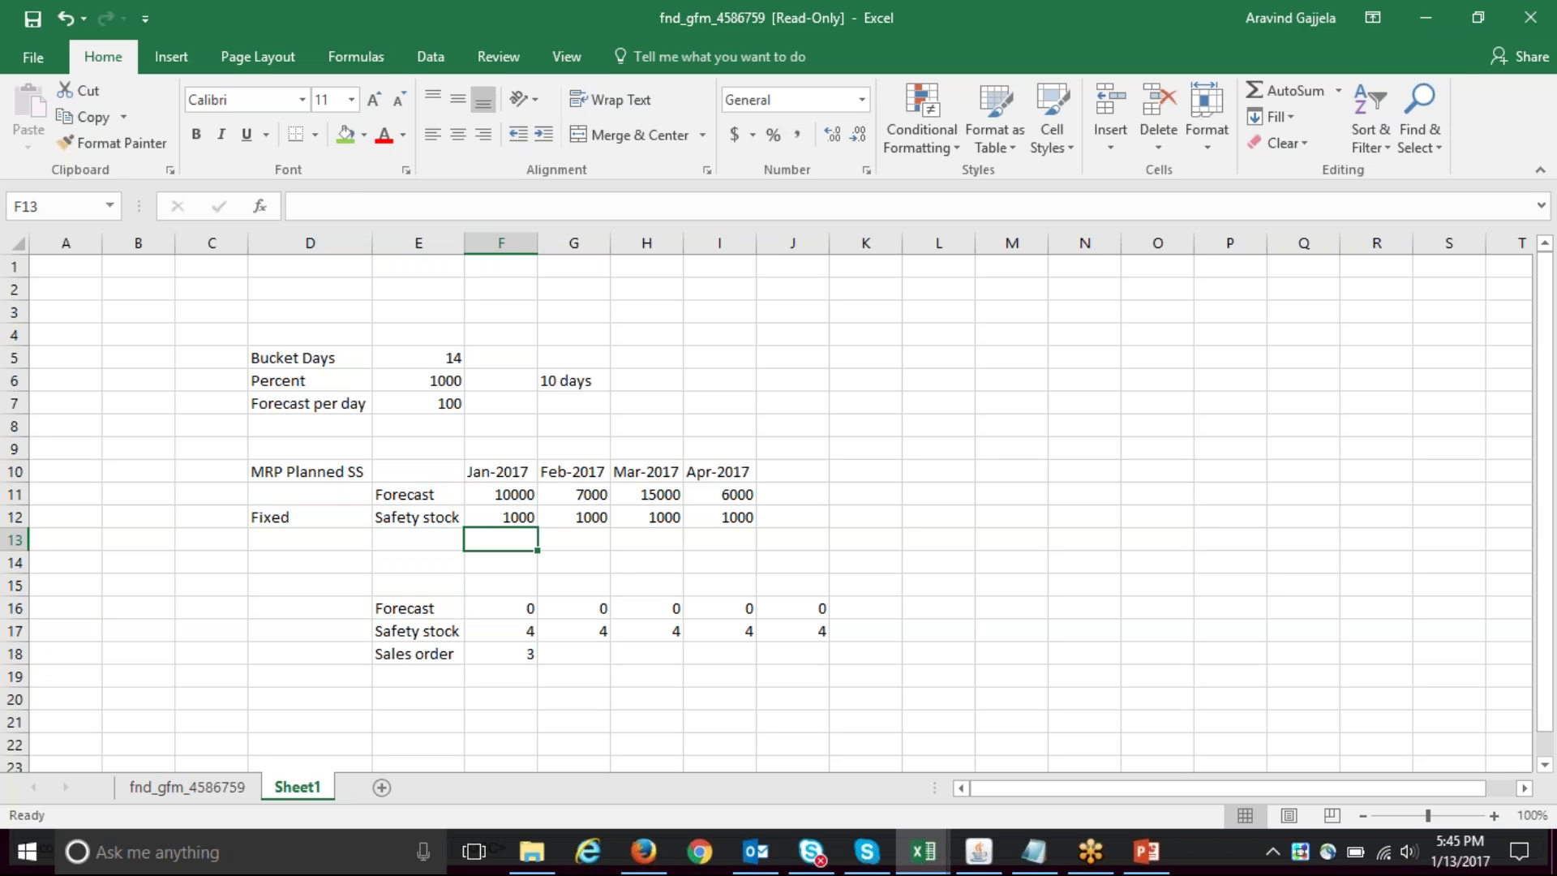
click(418, 539)
click(310, 540)
click(417, 539)
text(Excel)
key(BackSpace)
key(BackSpace)
key(BackSpace)
key(BackSpace)
key(BackSpace)
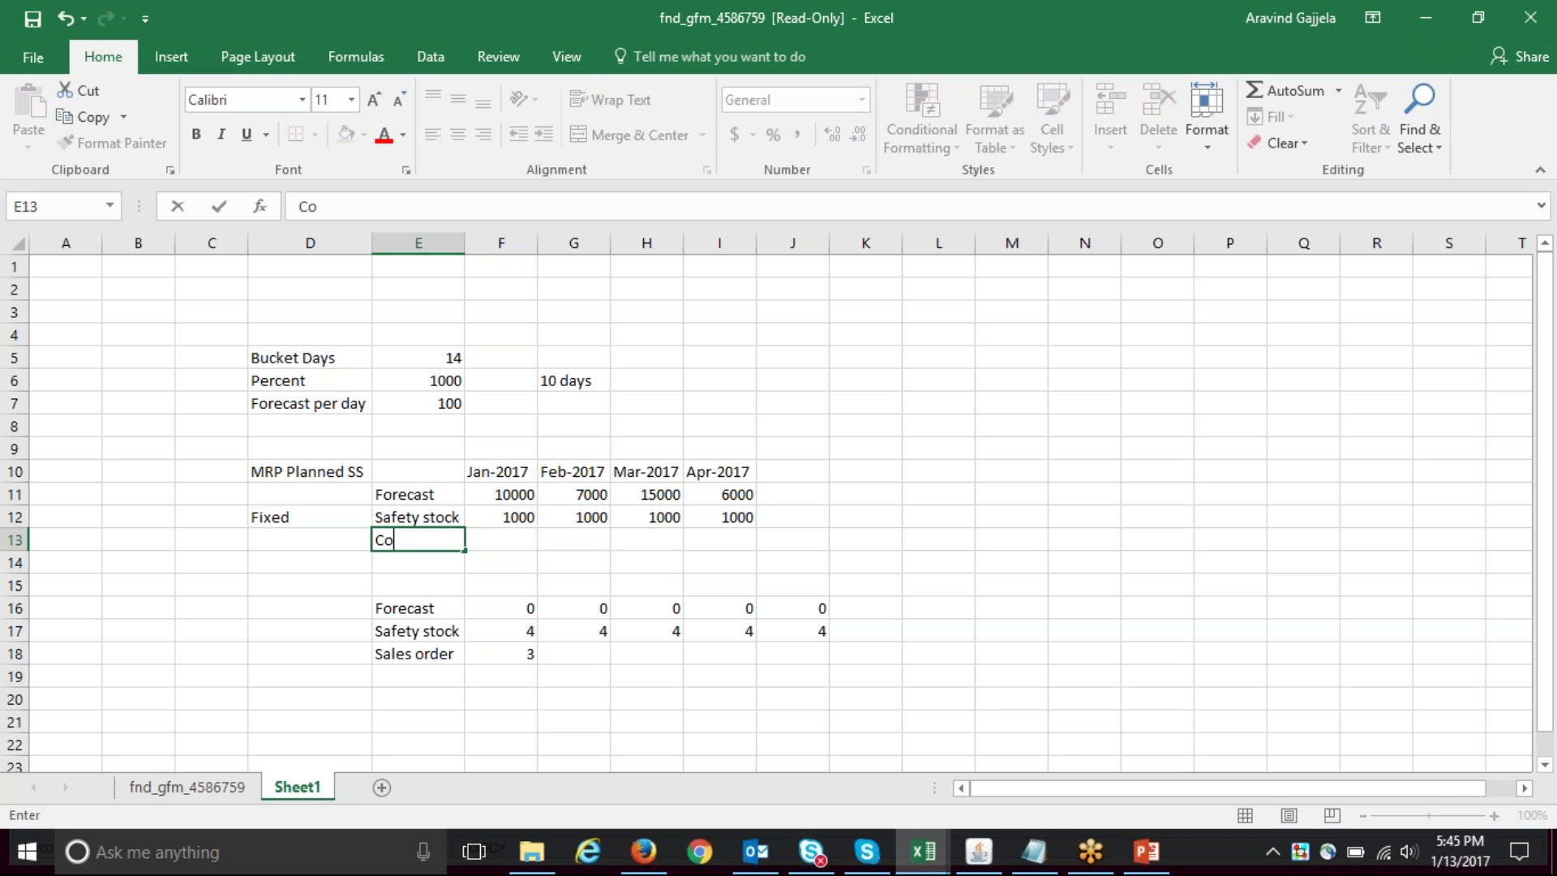
text(Item cost)
key(Tab)
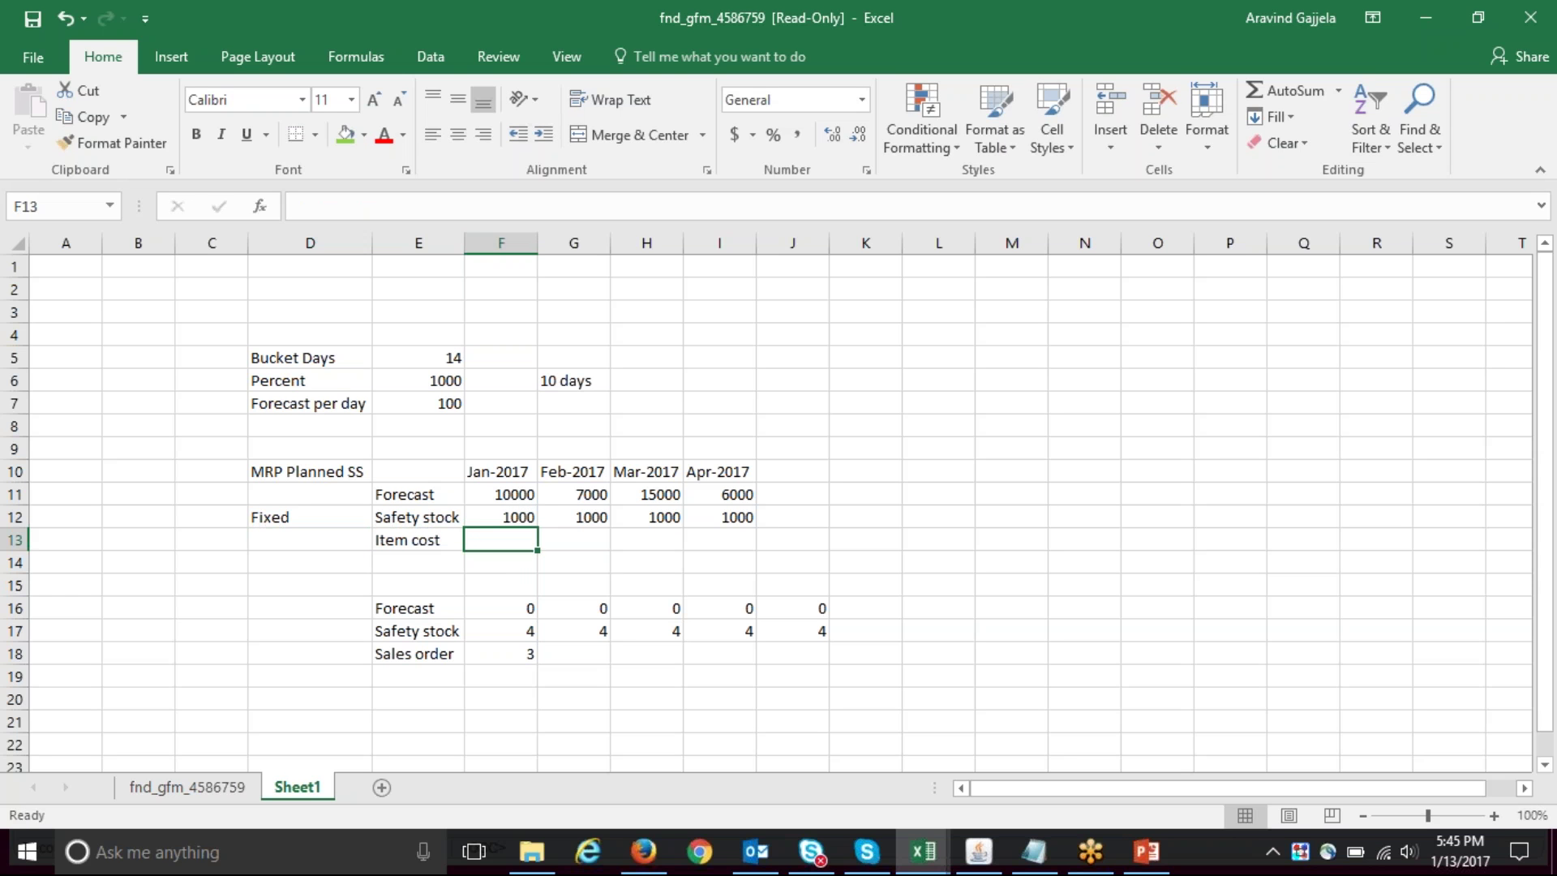
text(=10*)
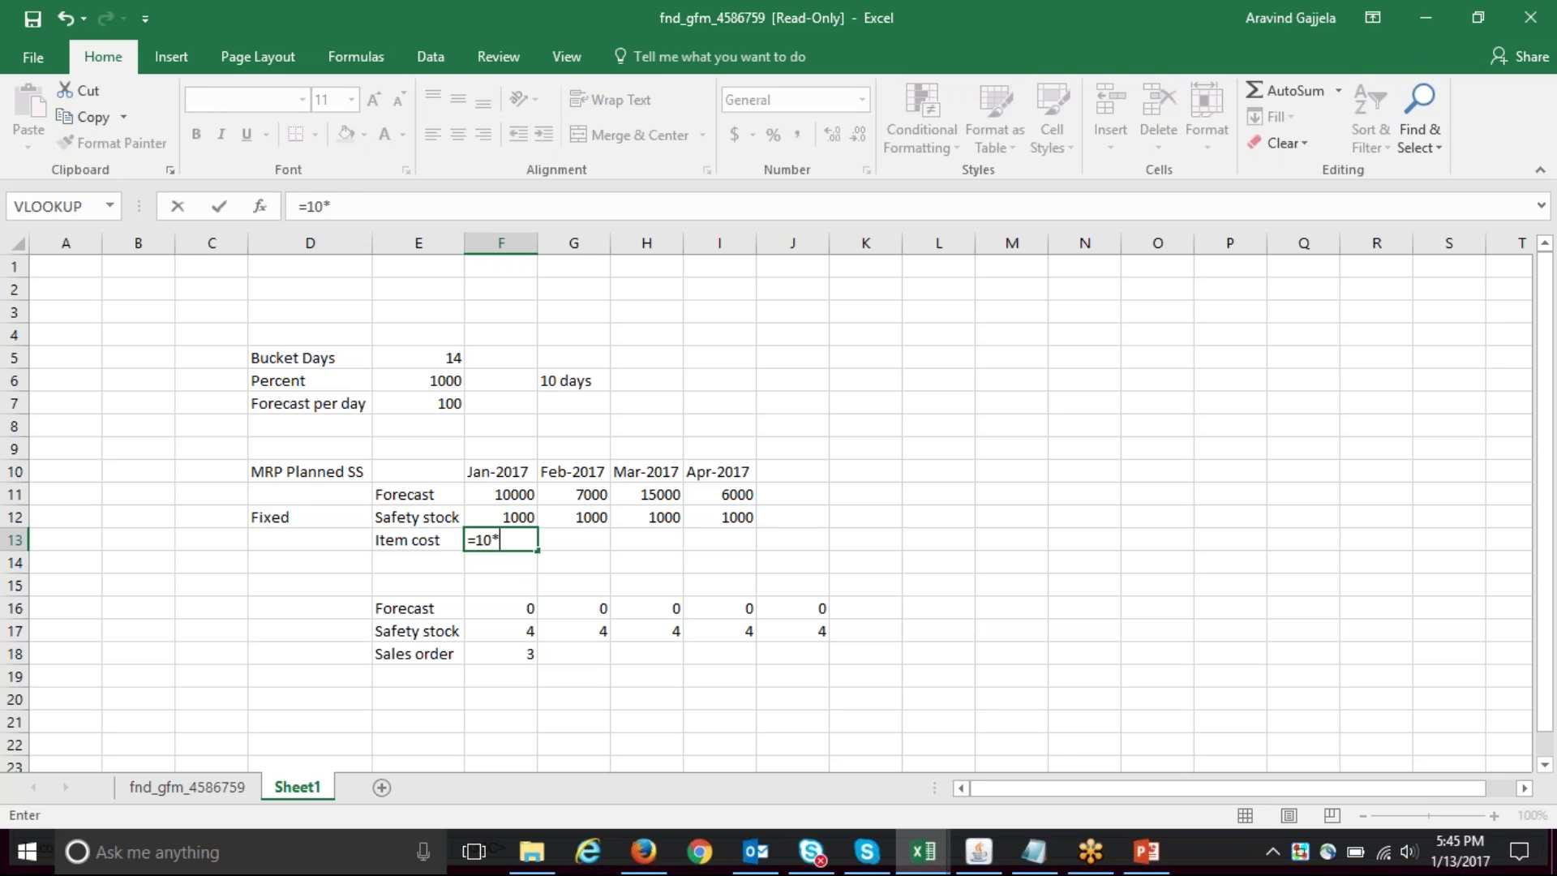
- Enter the January item cost formula =10*F12 and copy it across to February–April
key(Up)
key(Return)
key(Up)
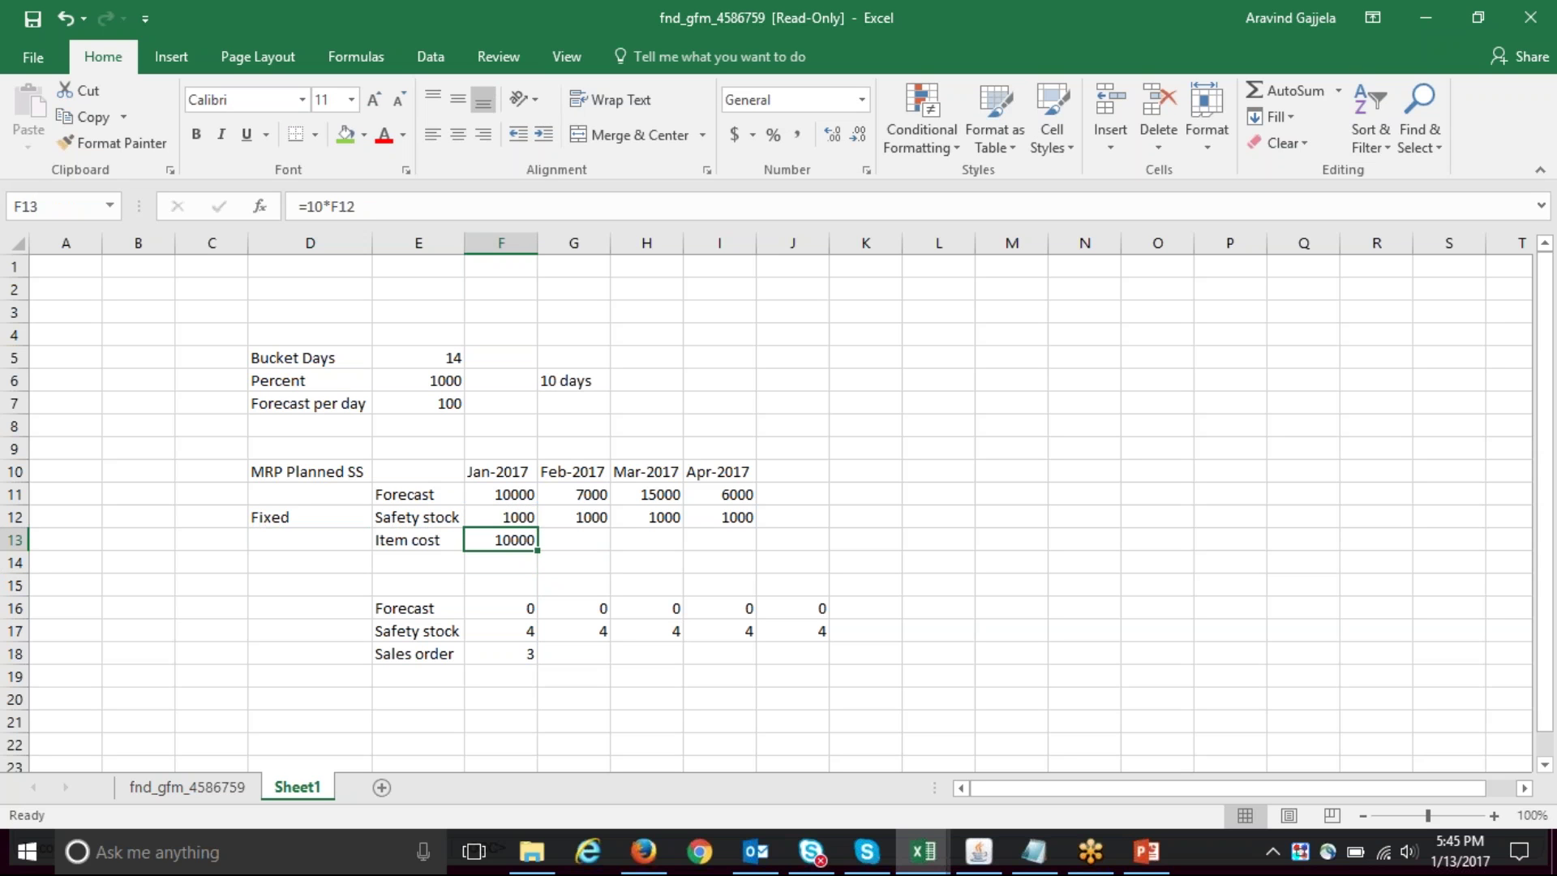
click(573, 540)
click(501, 540)
key(ctrl+c)
drag(500, 539, 719, 540)
key(ctrl+v)
key(Escape)
key(Left)
- Rewrite the February item cost as 10 times February safety stock
key(Right)
key(Right)
key(F2)
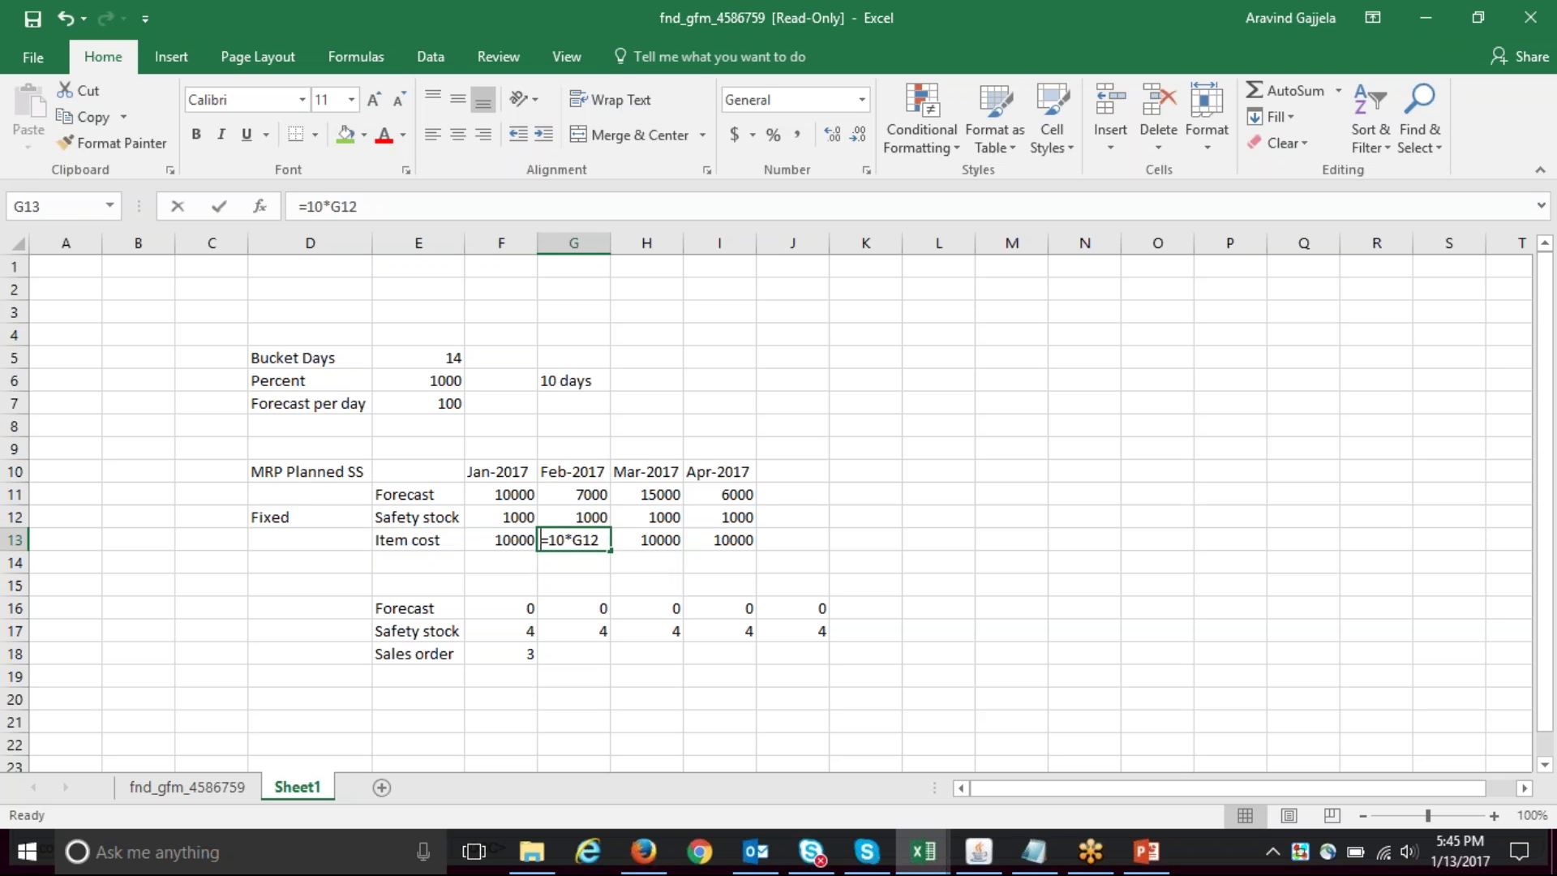
key(Escape)
text(=10)
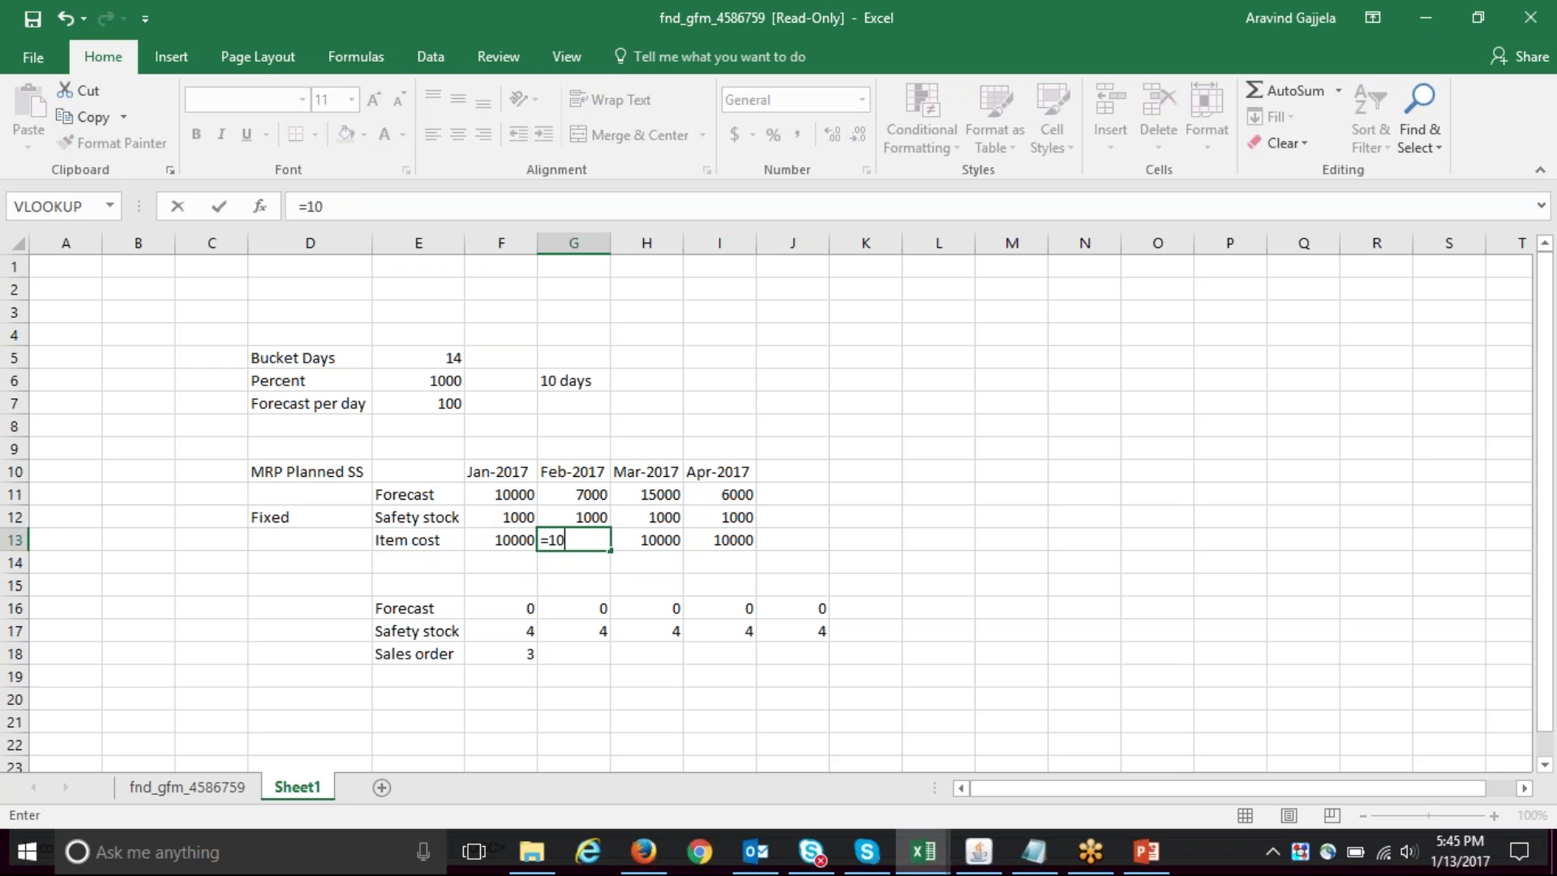
text(*)
key(Up)
key(Return)
- Enter February–April safety stock values of 600, 1300 and 550
key(Up)
key(Up)
key(Right)
key(Right)
key(Left)
key(Left)
key(Left)
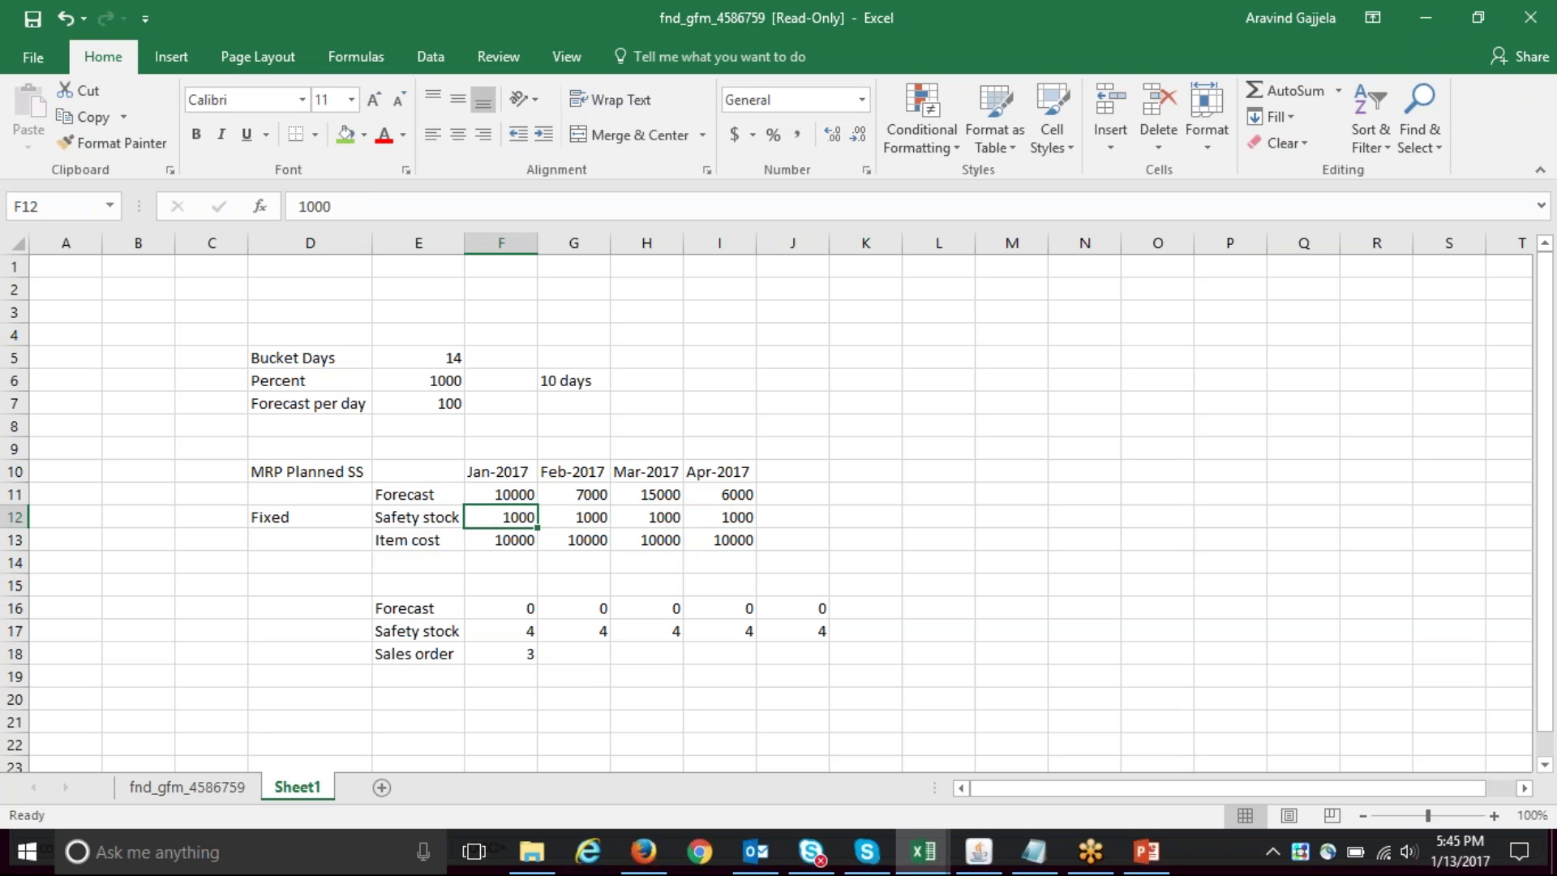
key(Right)
key(Left)
key(Right)
key(Left)
key(Right)
text(600)
key(Right)
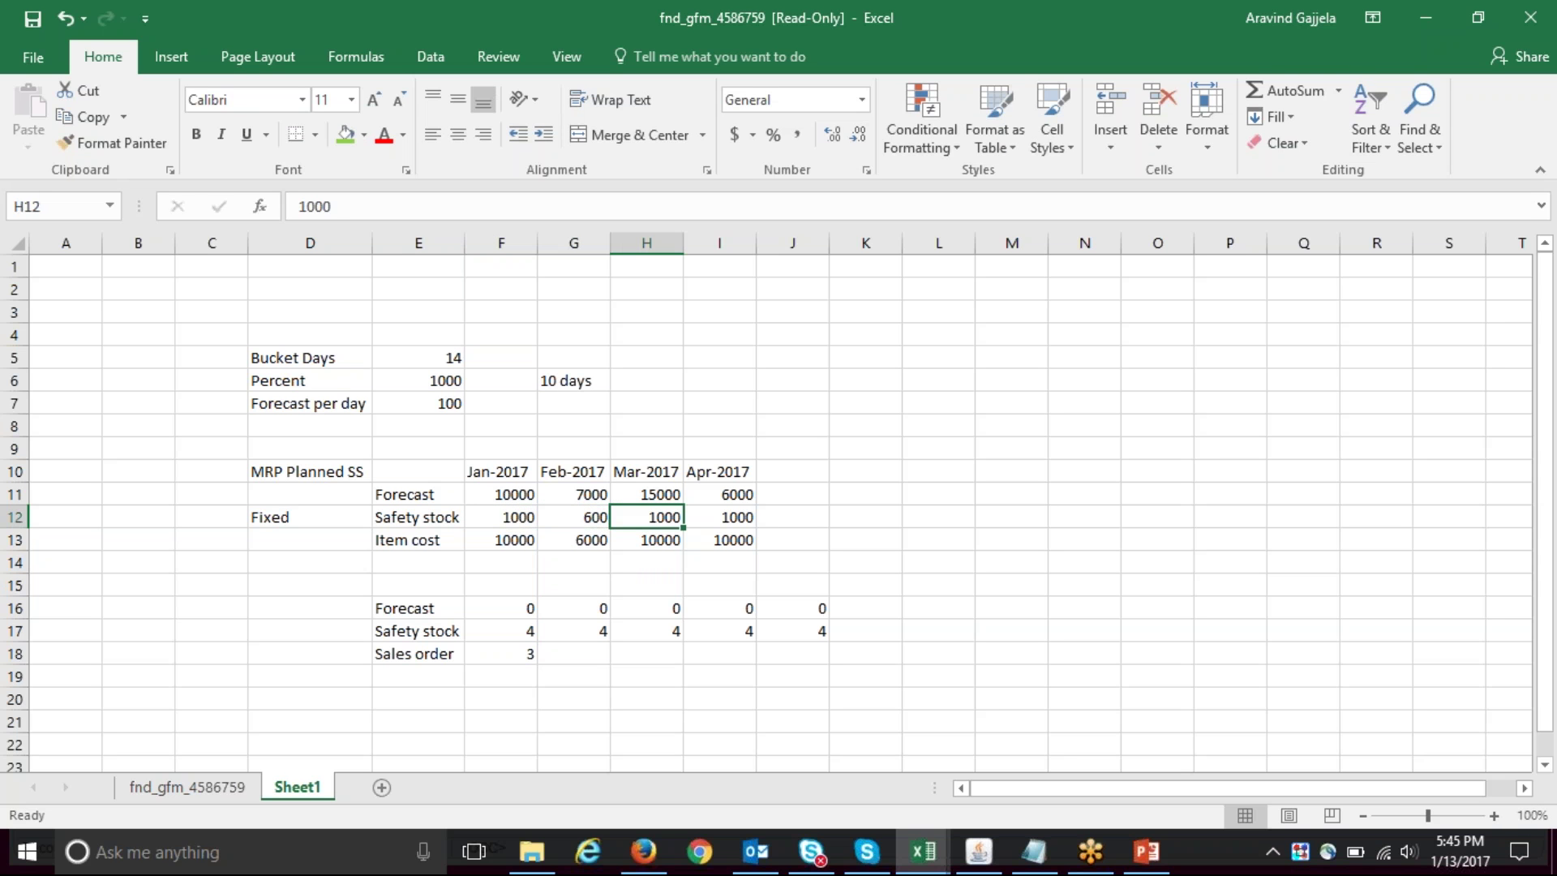
text(1300)
key(Right)
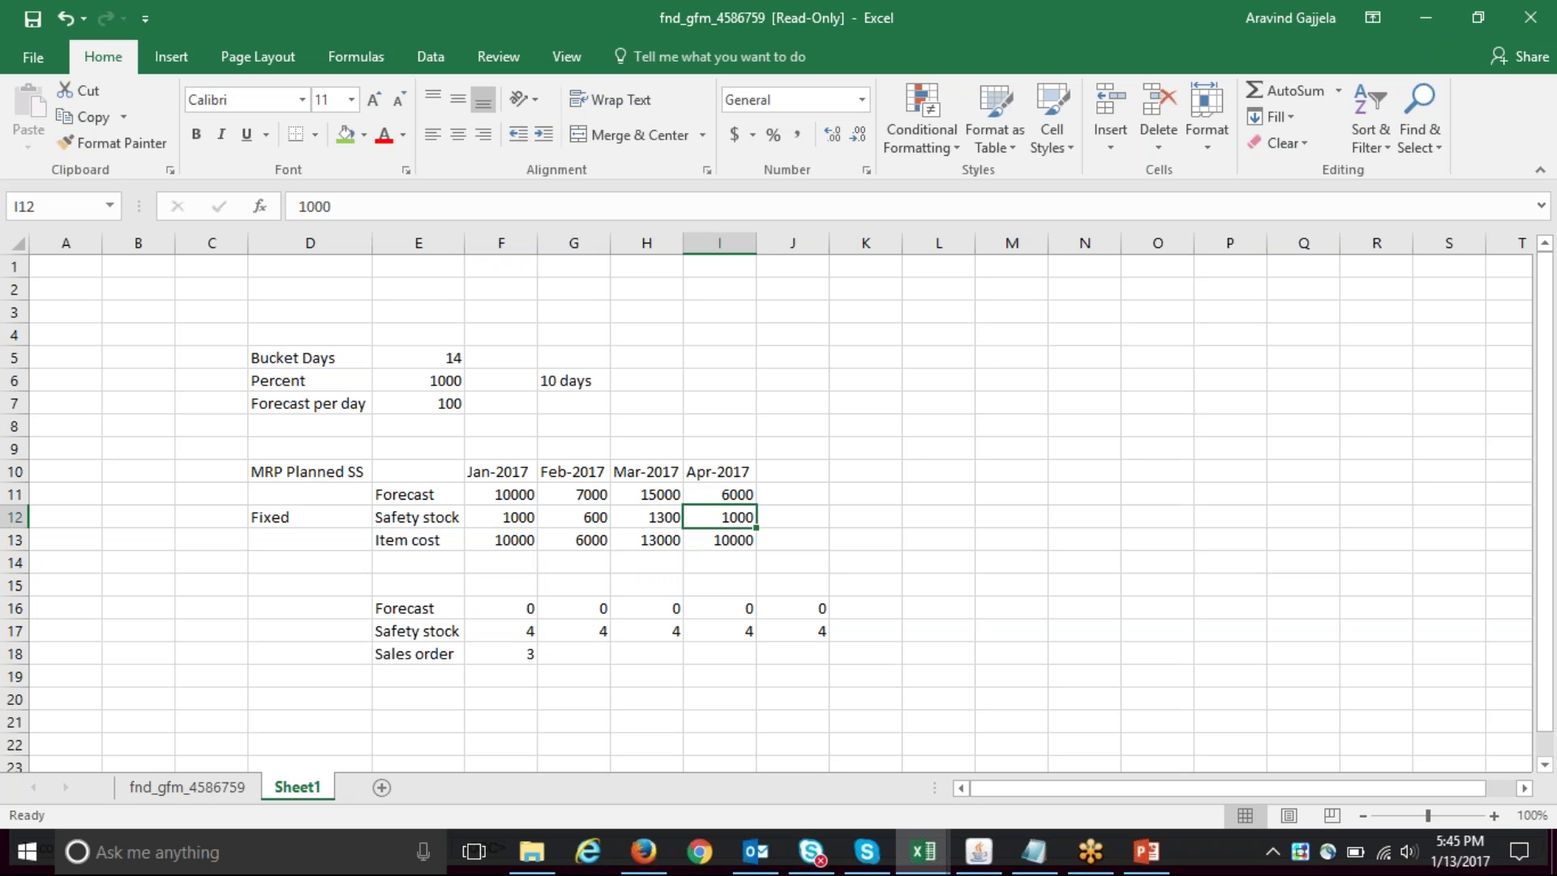
text(5)
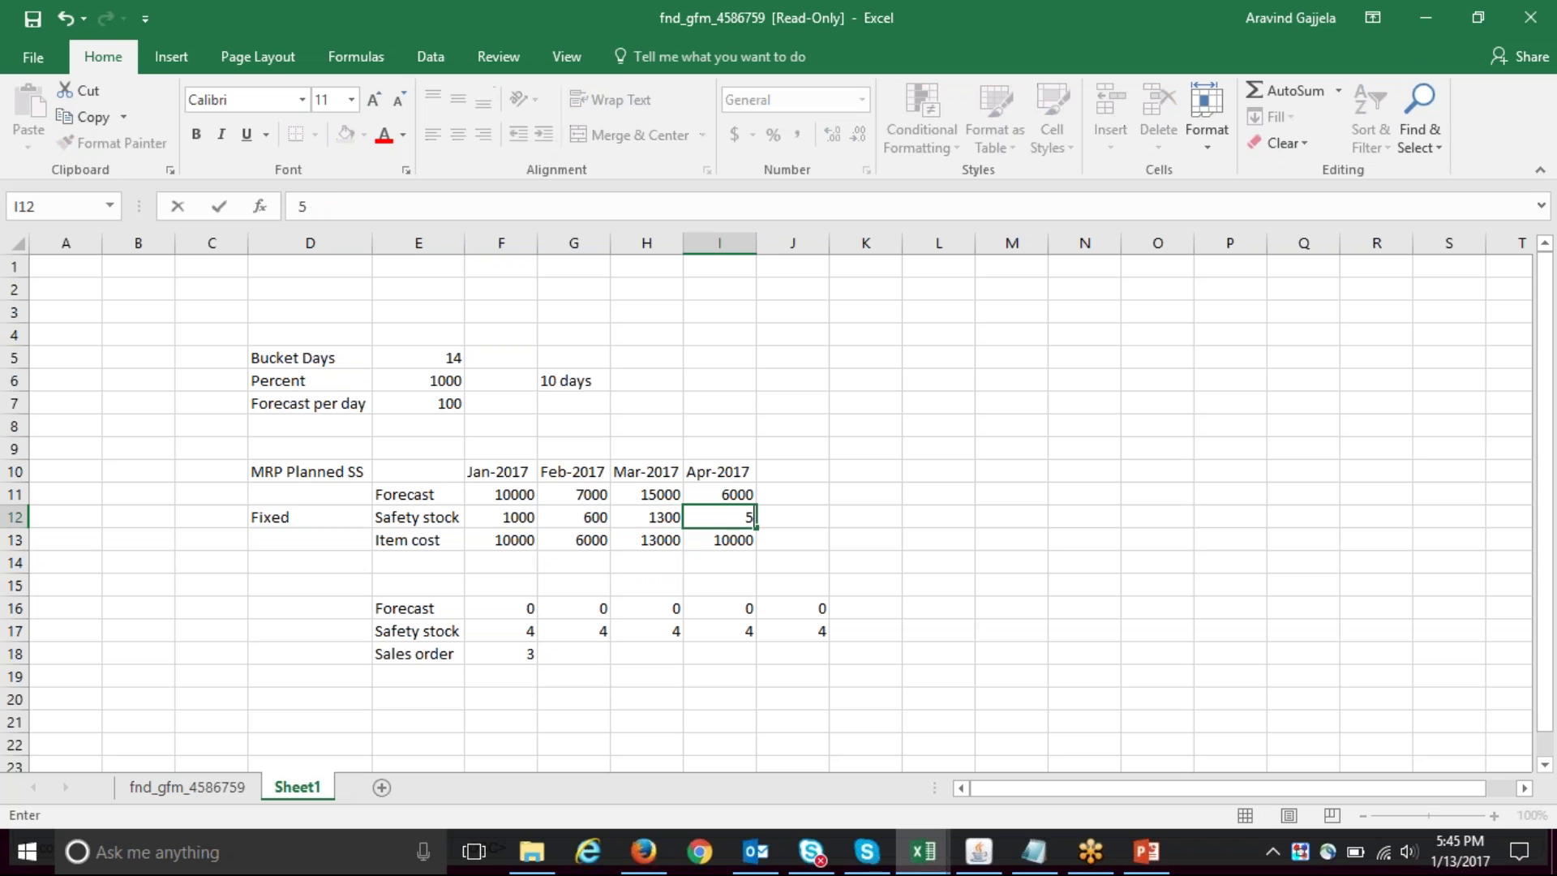
text(50)
key(ctrl+Return)
- Check the Item cost results of 10000, 6000, 13000 and 5500 for Jan–Apr
click(574, 540)
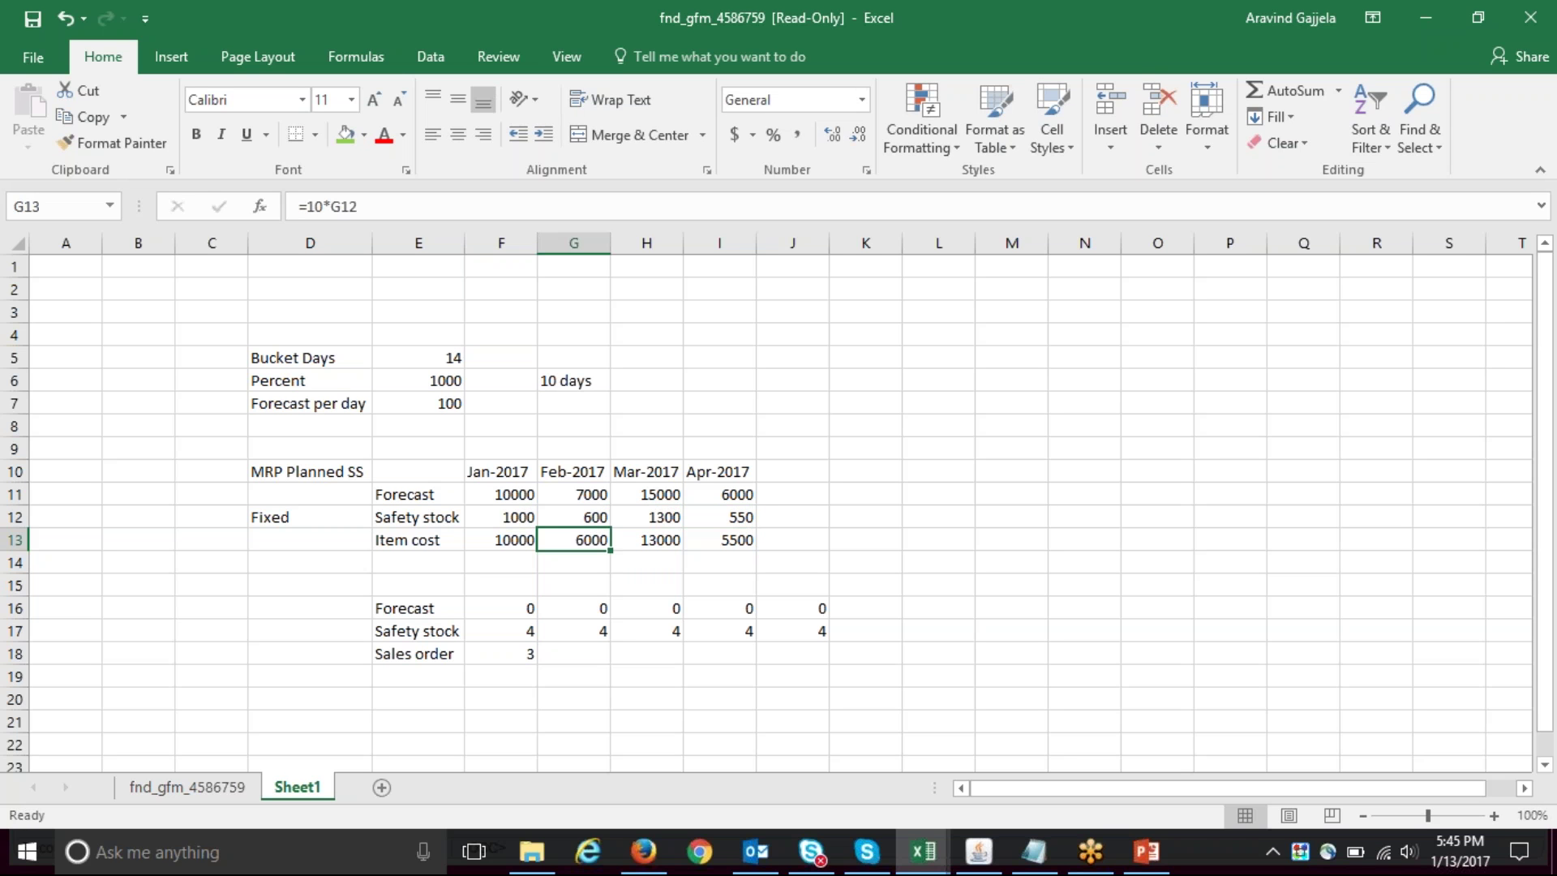
key(Right)
key(Left)
key(shift+Left)
key(Right)
key(Left)
key(Left)
key(shift+Right)
key(shift+Right)
key(shift+Right)
key(Up)
key(Down)
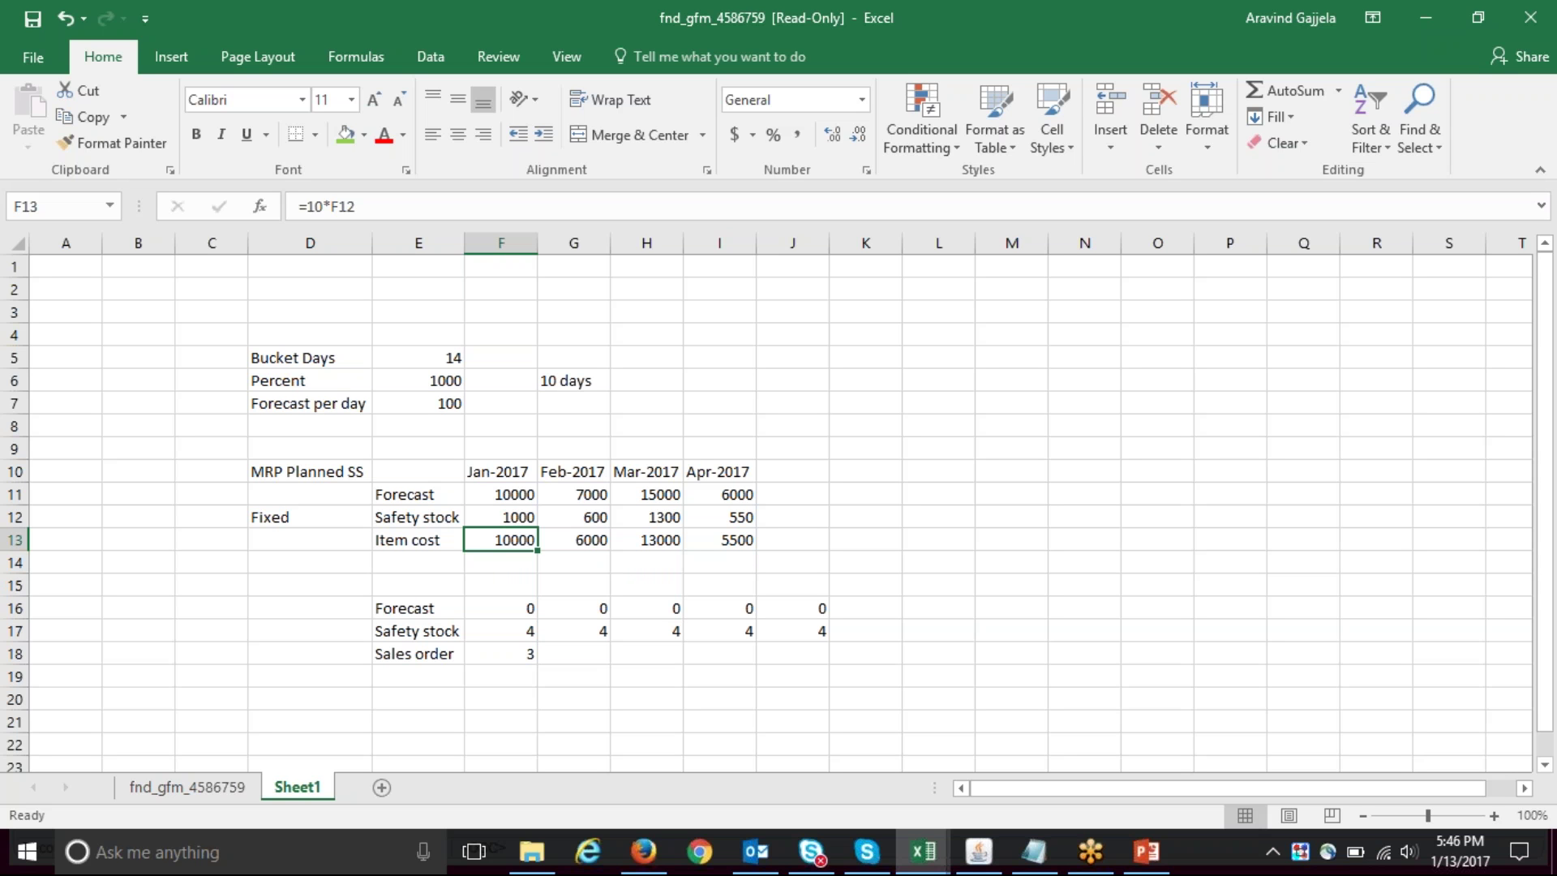
- In SS-1's Master Item form, keep MRP Planned % and review 14 bucket days and 1000 percent
click(333, 468)
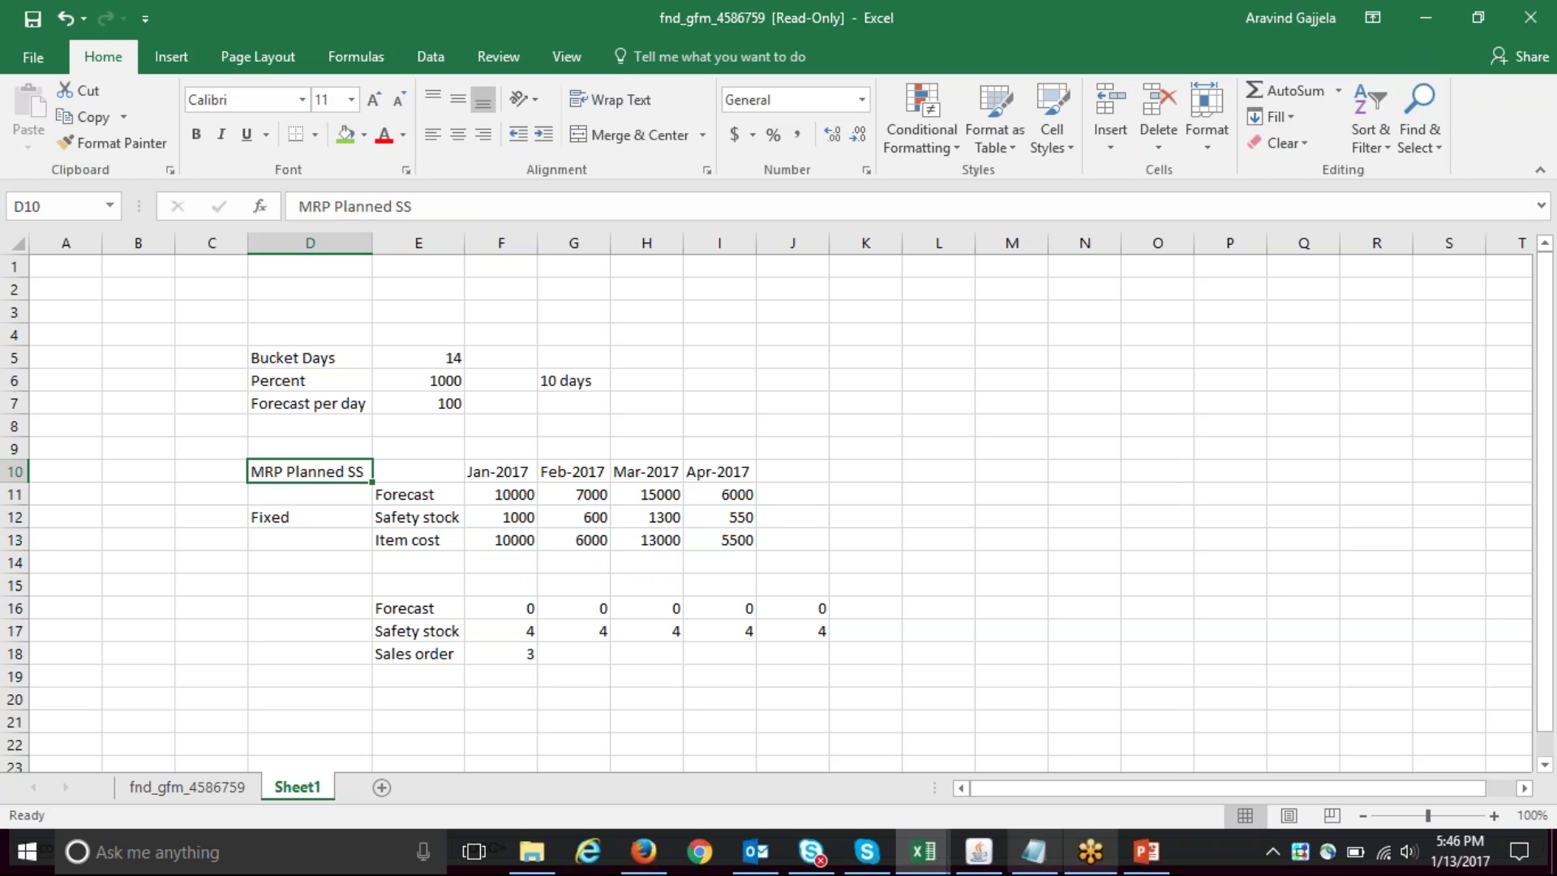
click(994, 856)
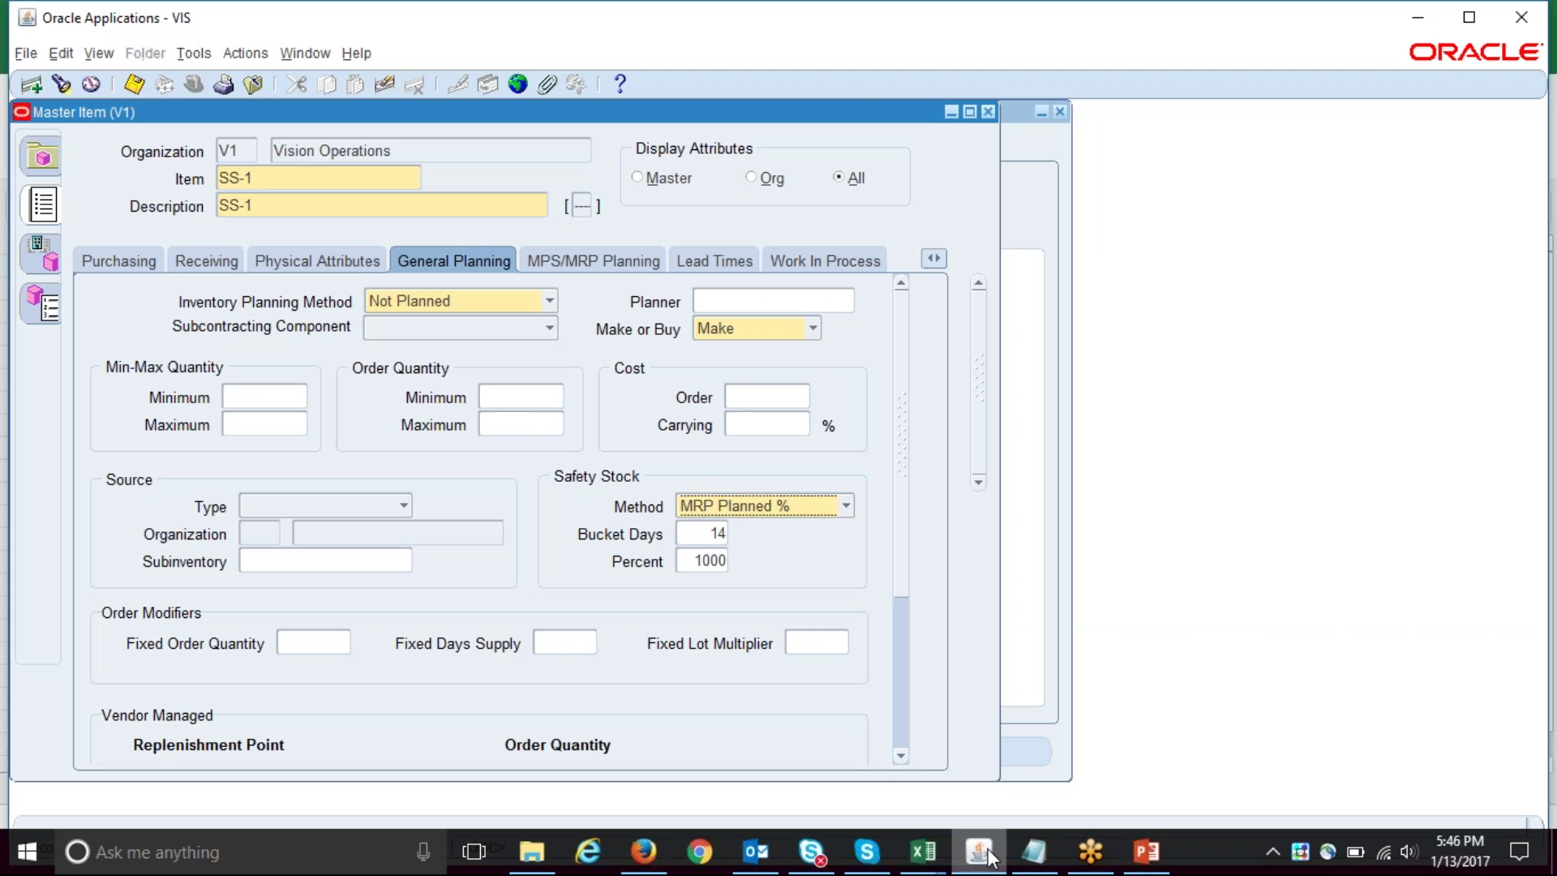
click(298, 176)
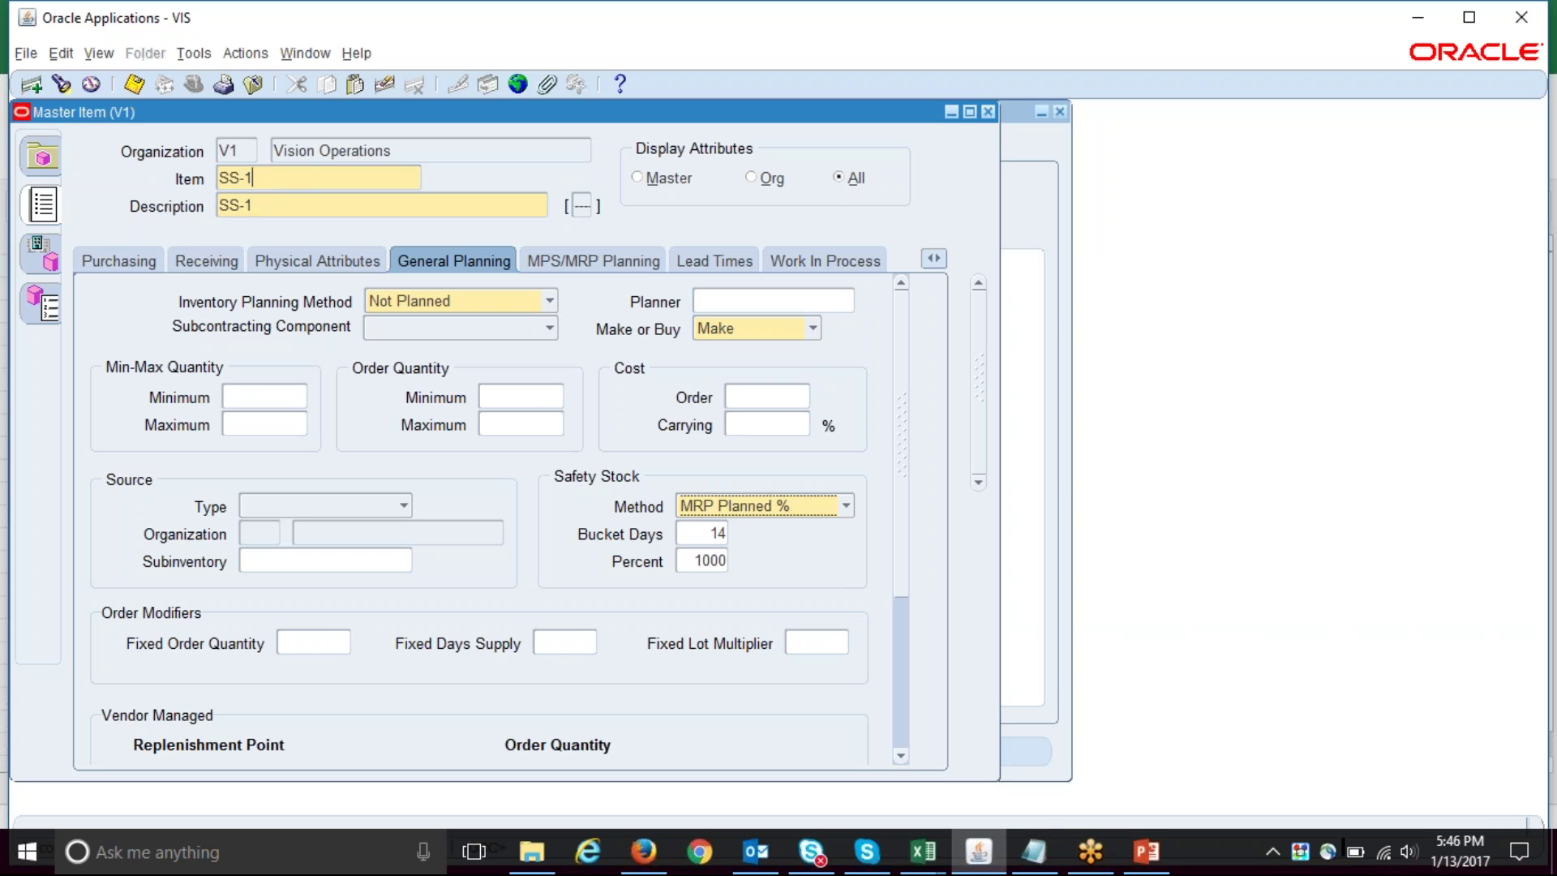
click(792, 502)
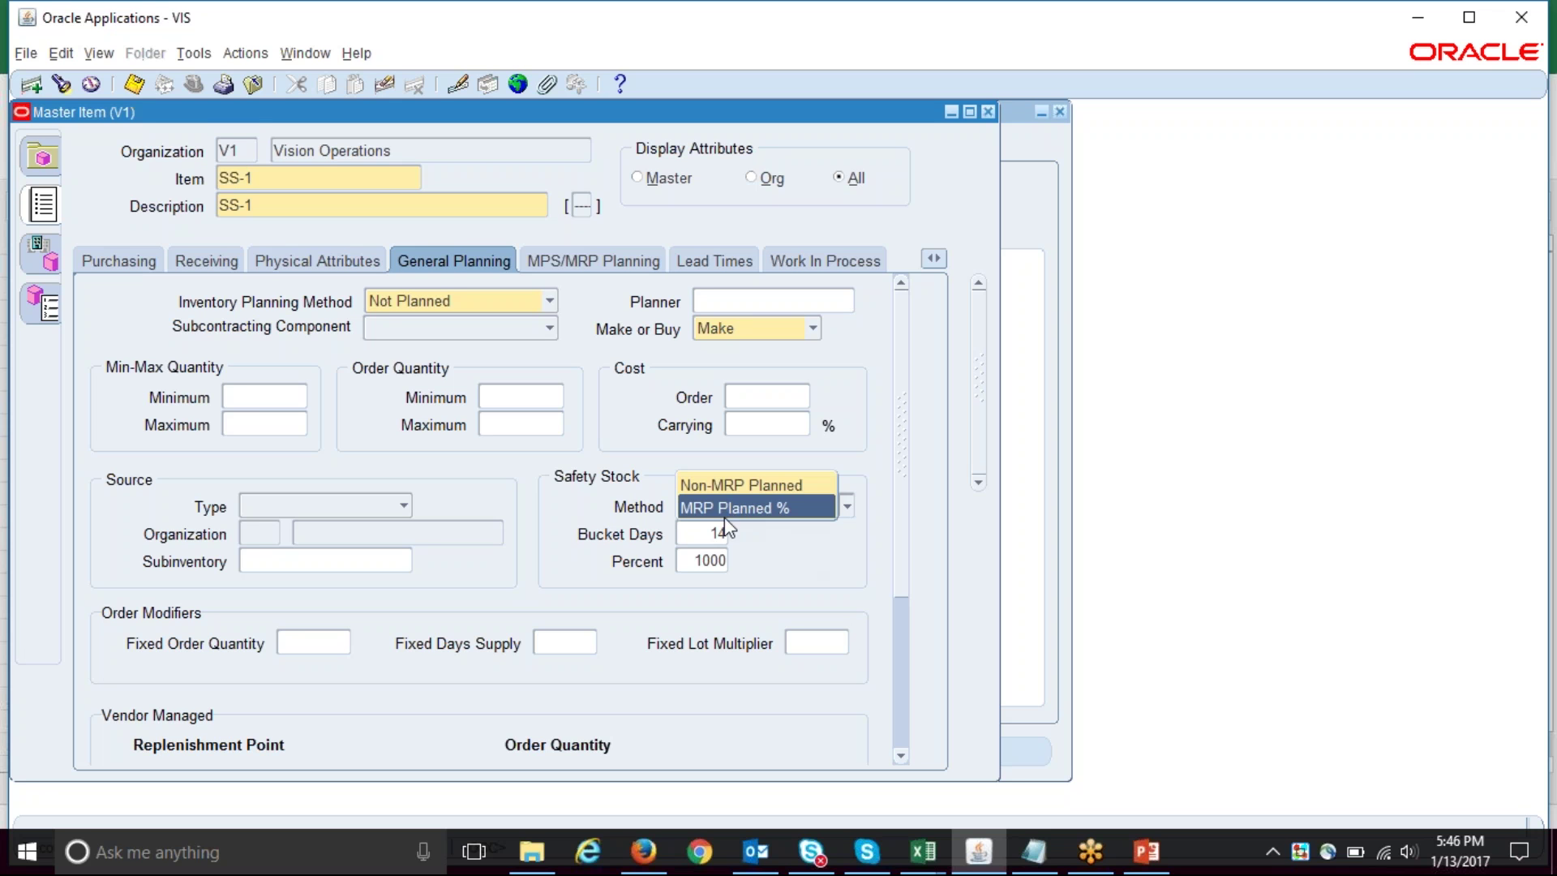
click(713, 508)
key(Tab)
key(ctrl+c)
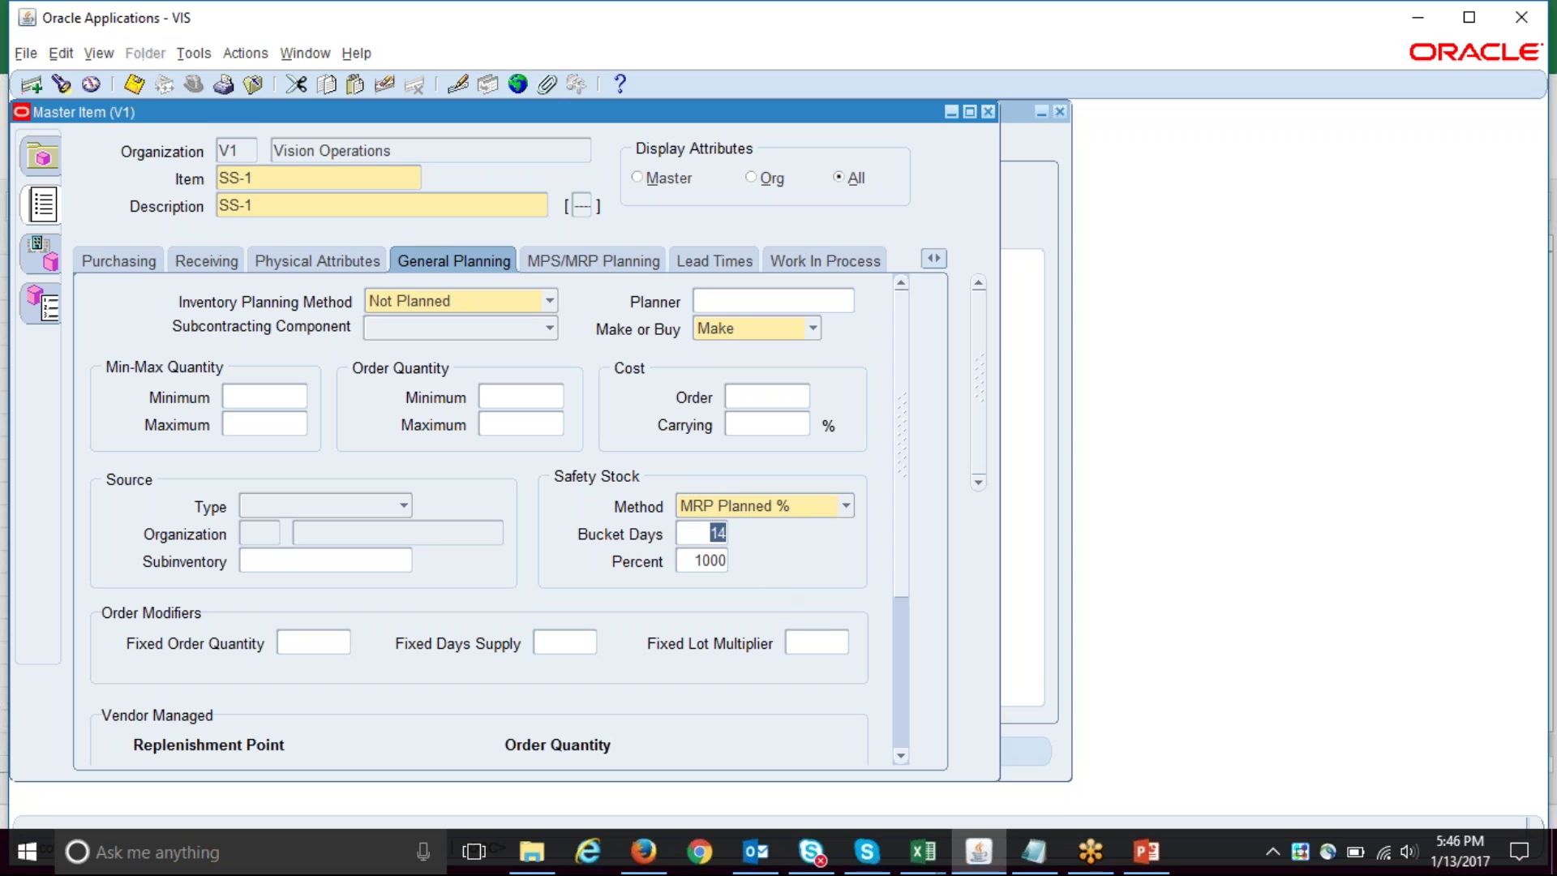
key(Tab)
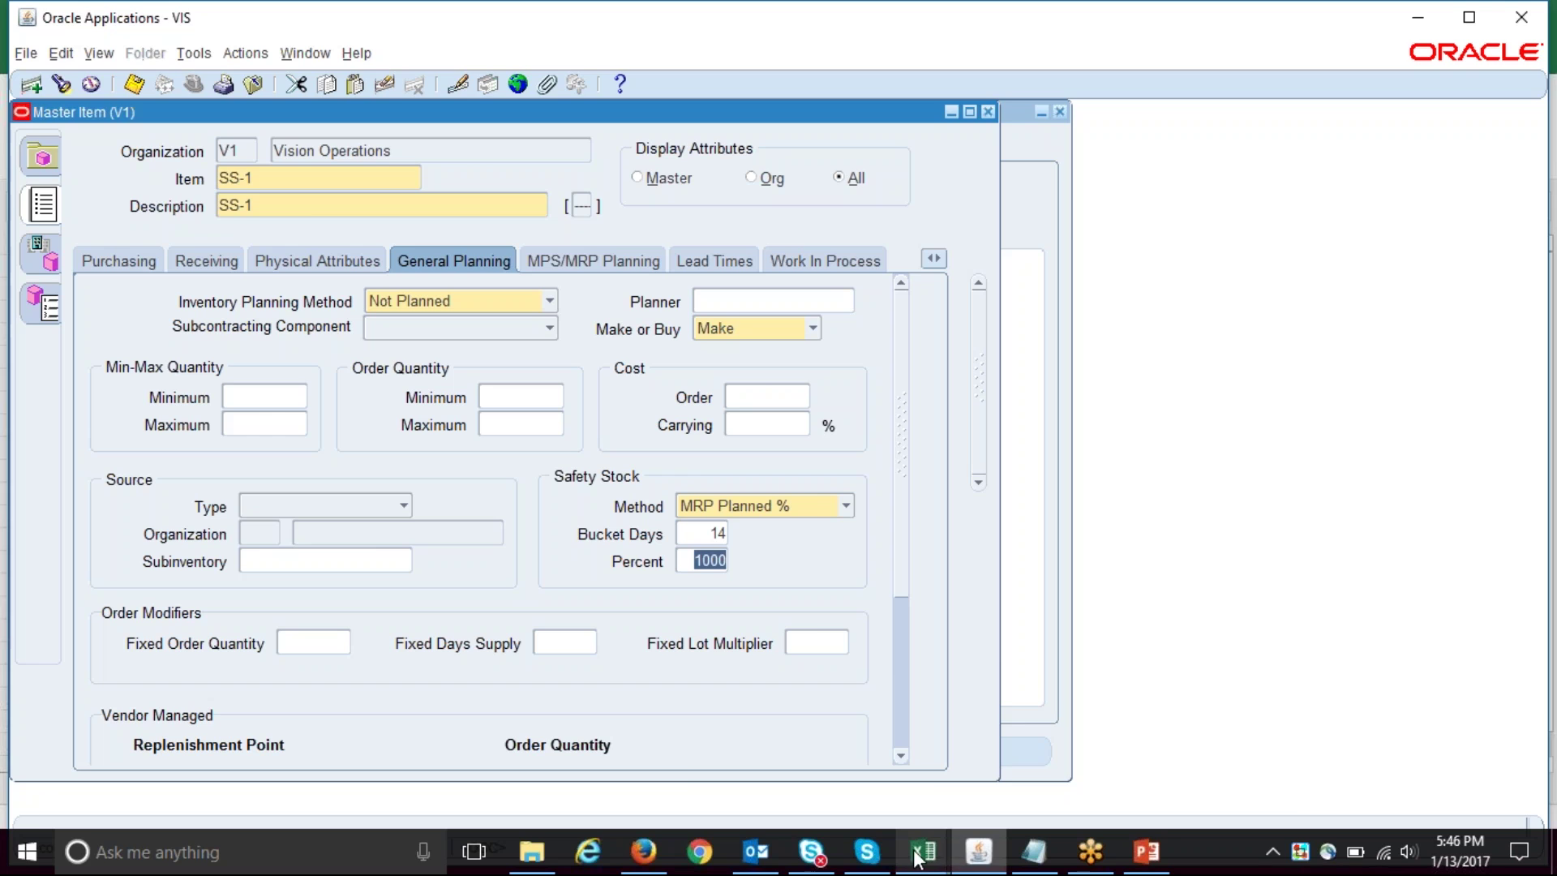
mouse_move(922, 852)
click(1047, 783)
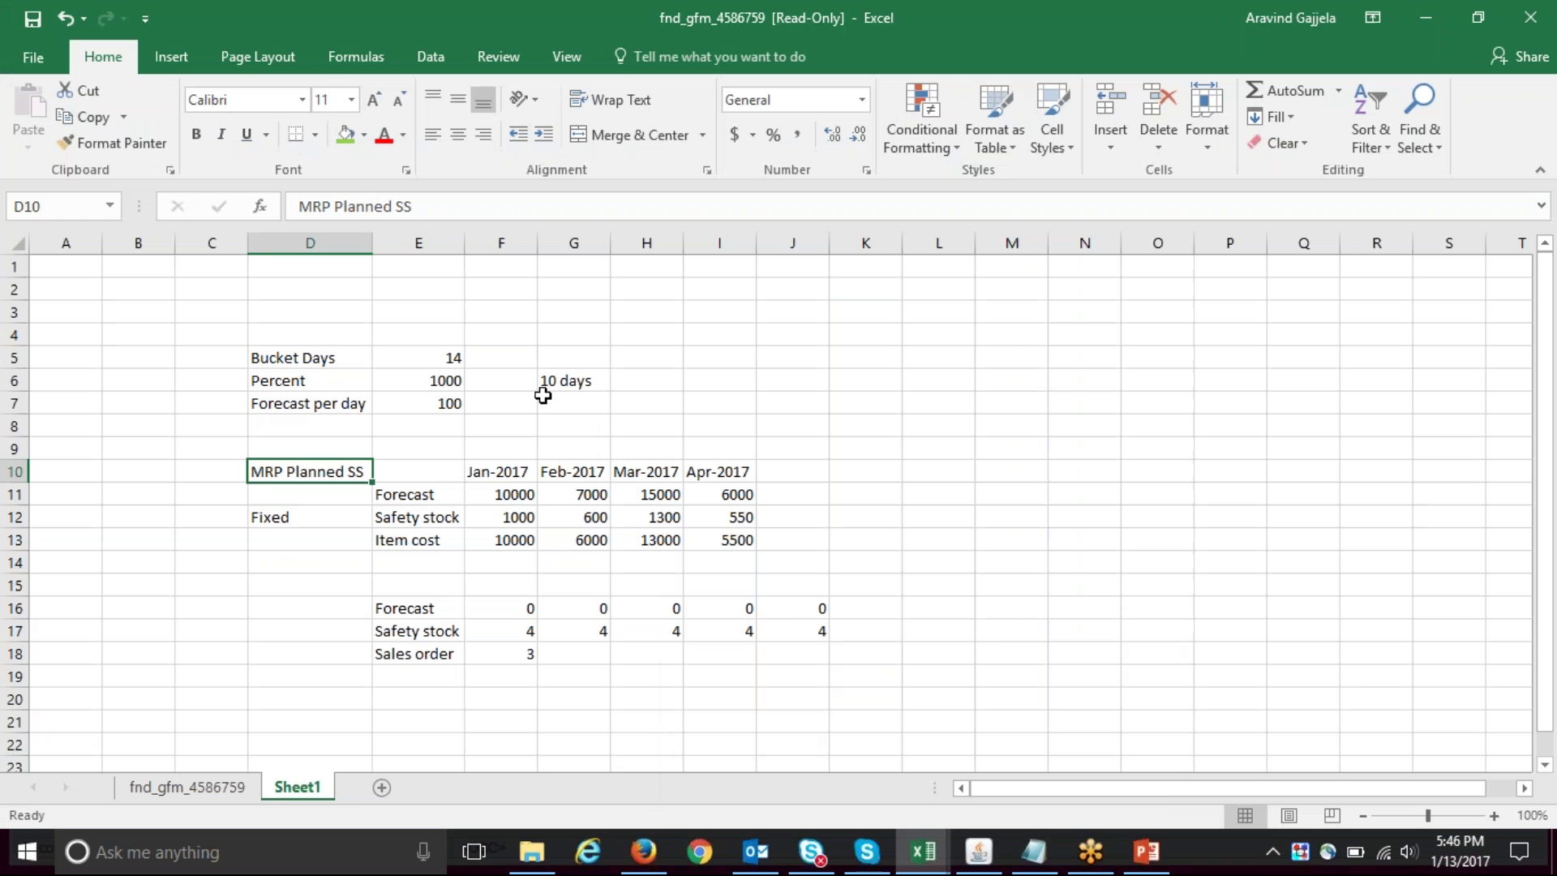
- Paste into the Bucket Days cell and add the MRP Planned heading above it
click(456, 359)
key(ctrl+v)
click(337, 332)
text(MRP Pa)
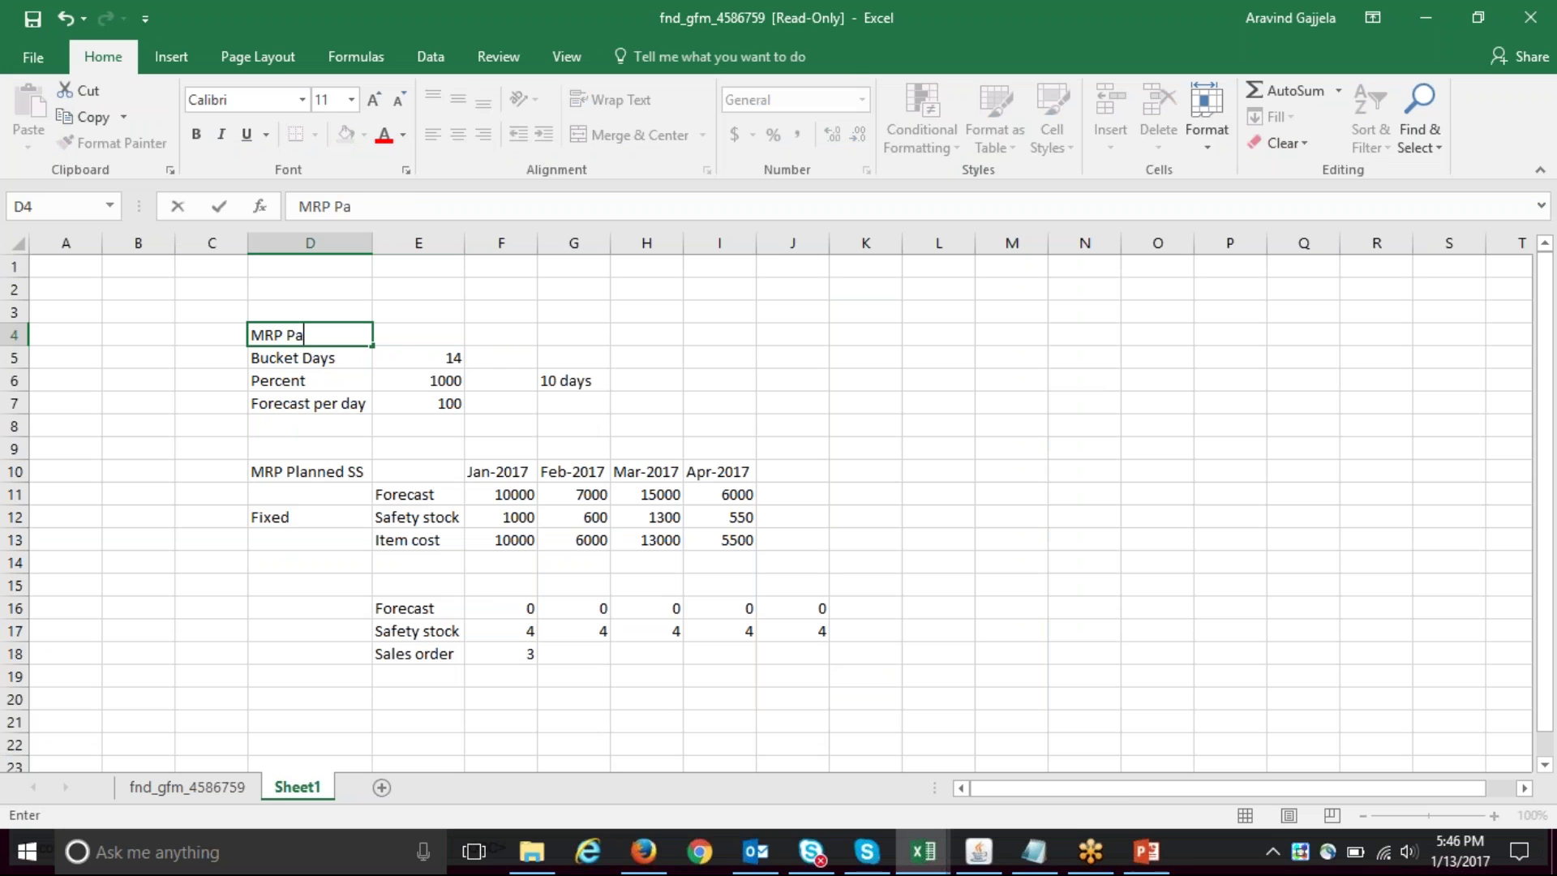
key(BackSpace)
text(lanned)
key(Return)
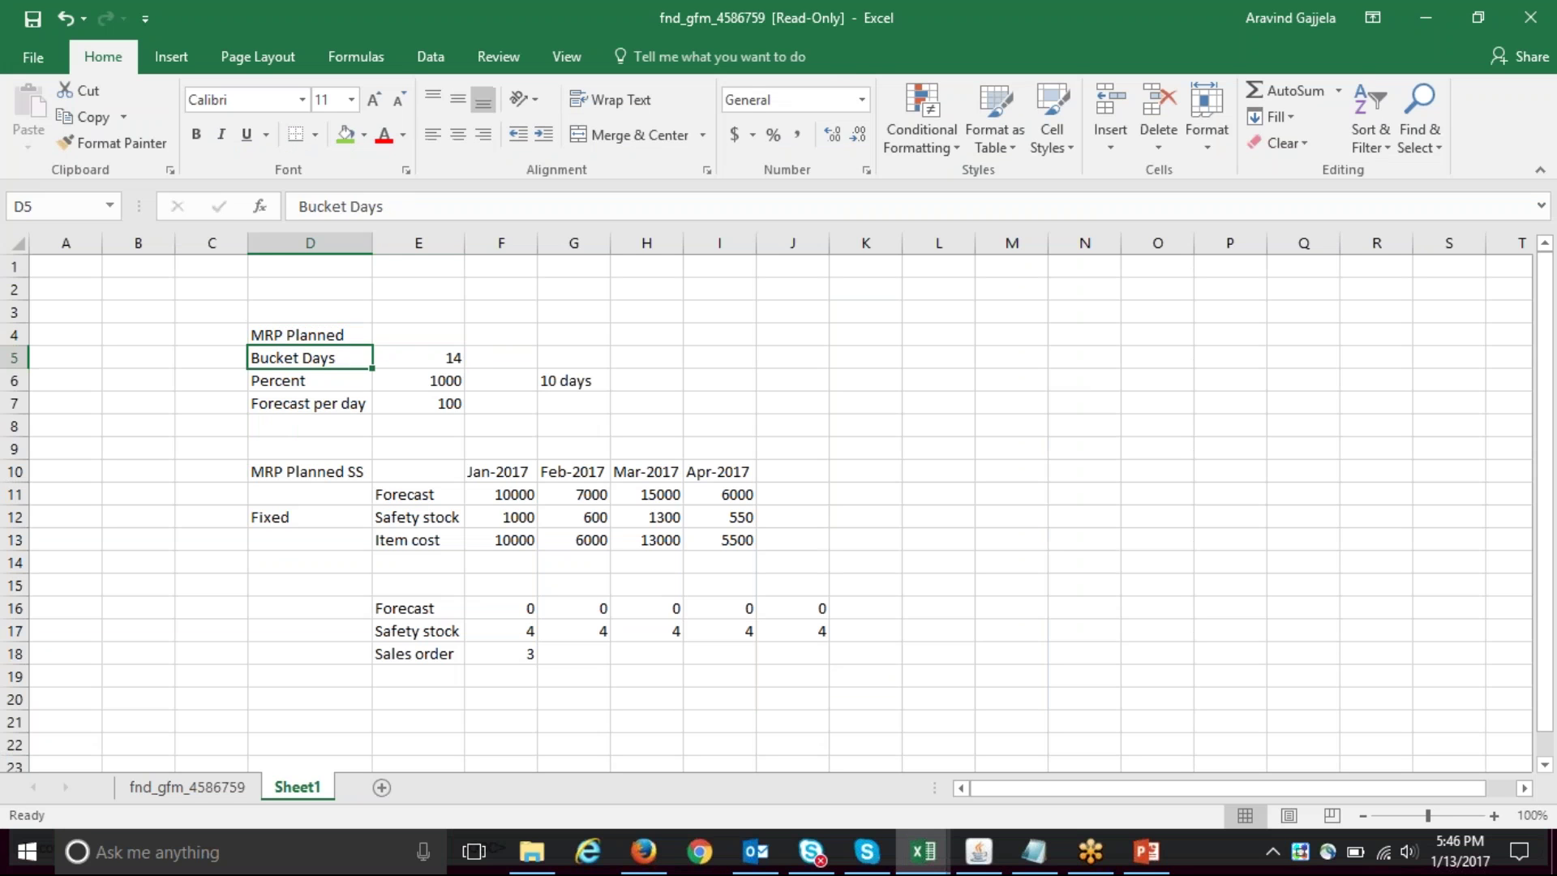
- Add an Average Demand label above the 10 days note
key(Right)
key(Right)
key(Right)
key(Left)
key(Down)
key(Right)
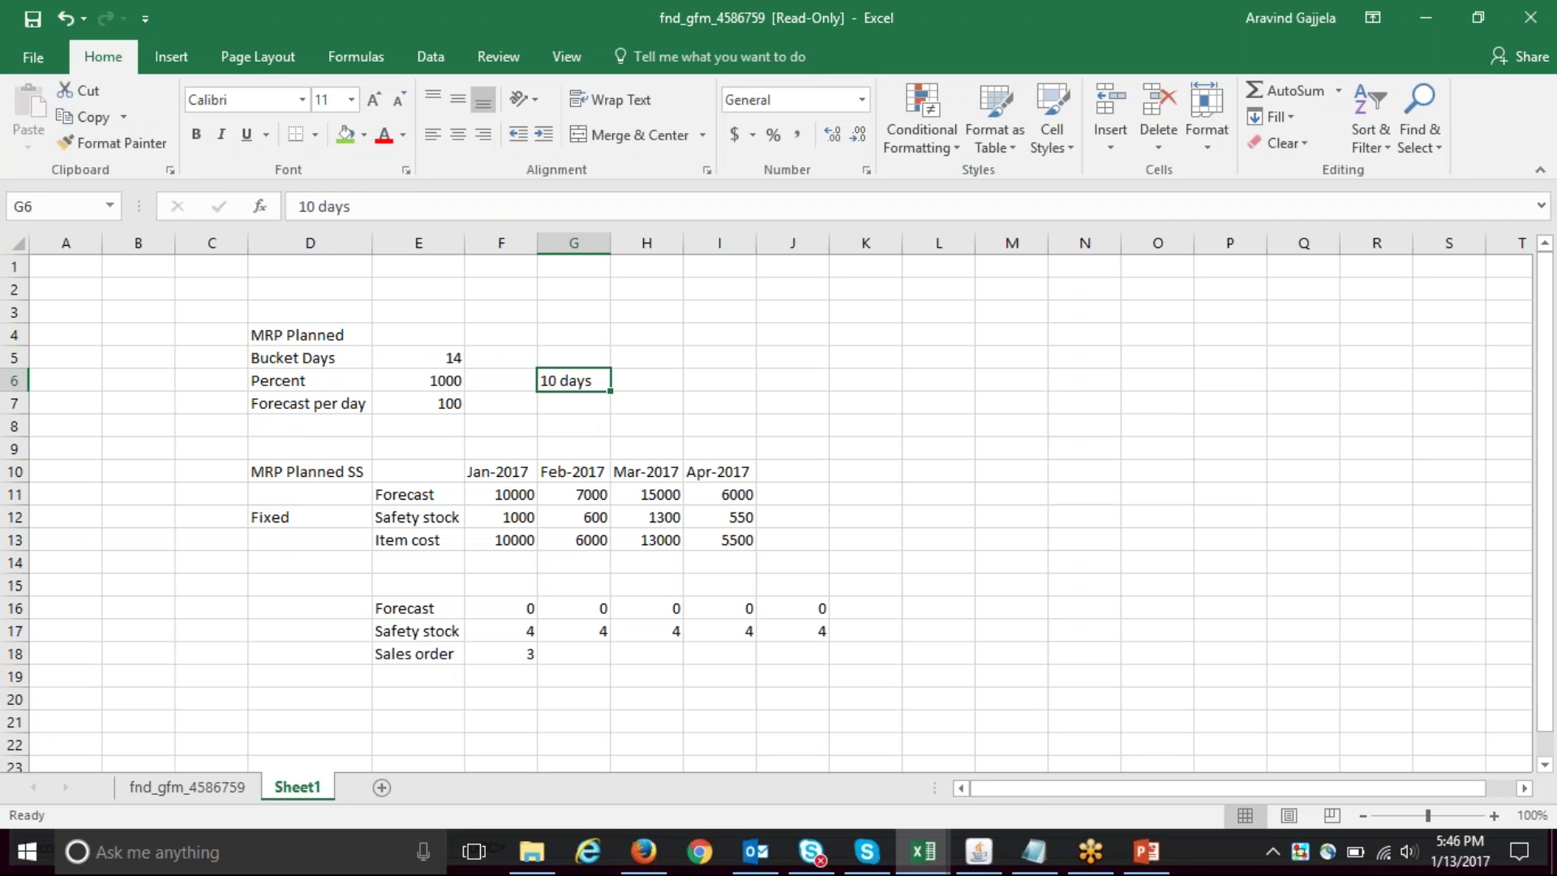
key(Up)
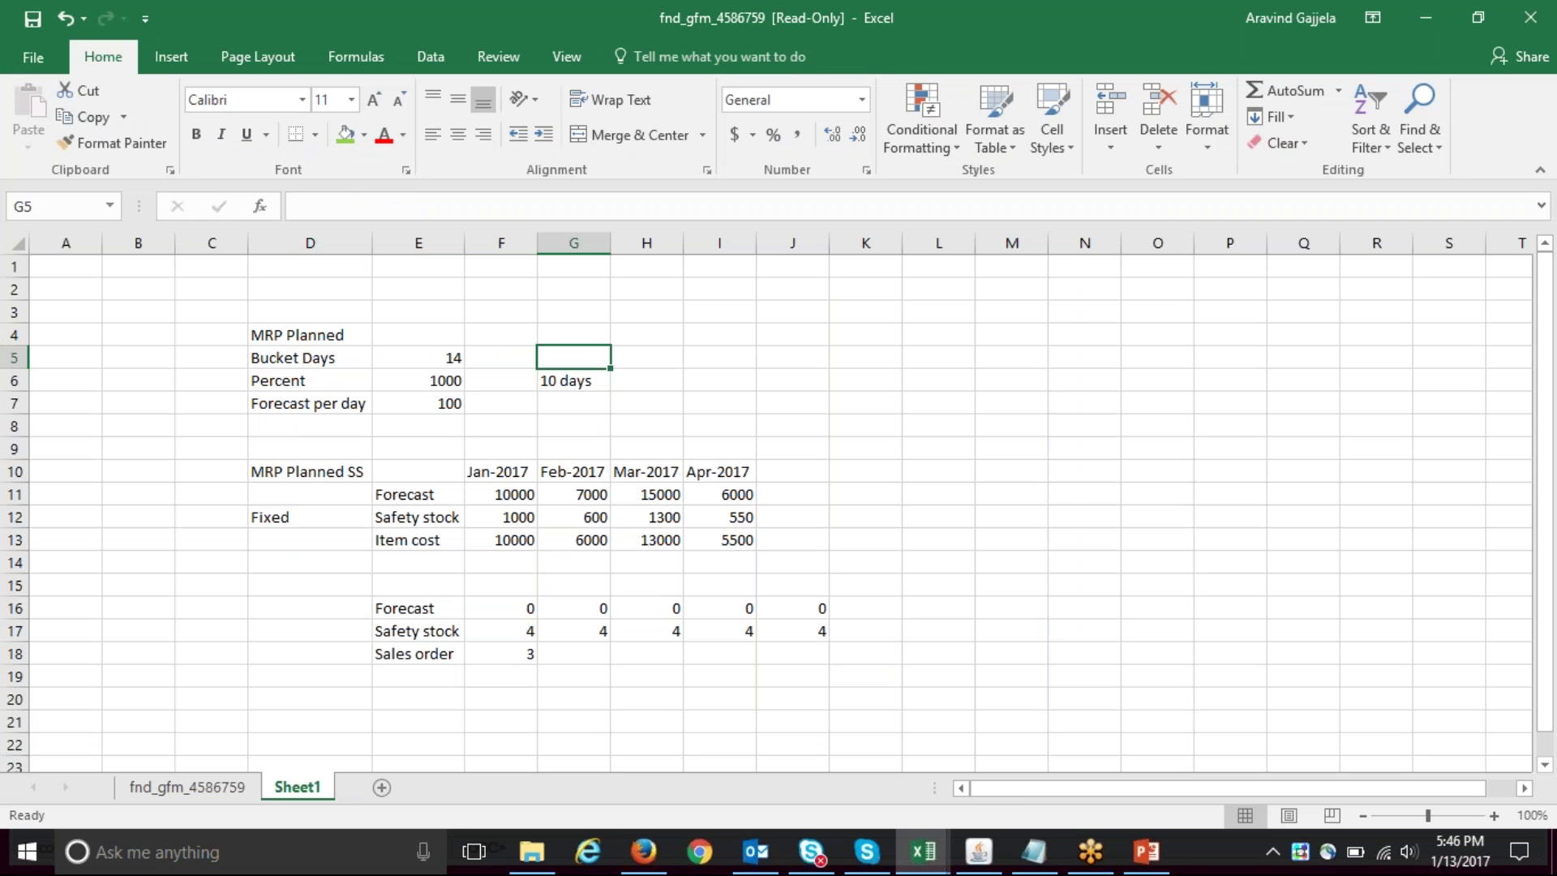
text(Average Demand)
key(Return)
- Extend the note to '10 days worth of safety stock' and add a Demand label
key(Left)
key(Left)
key(Left)
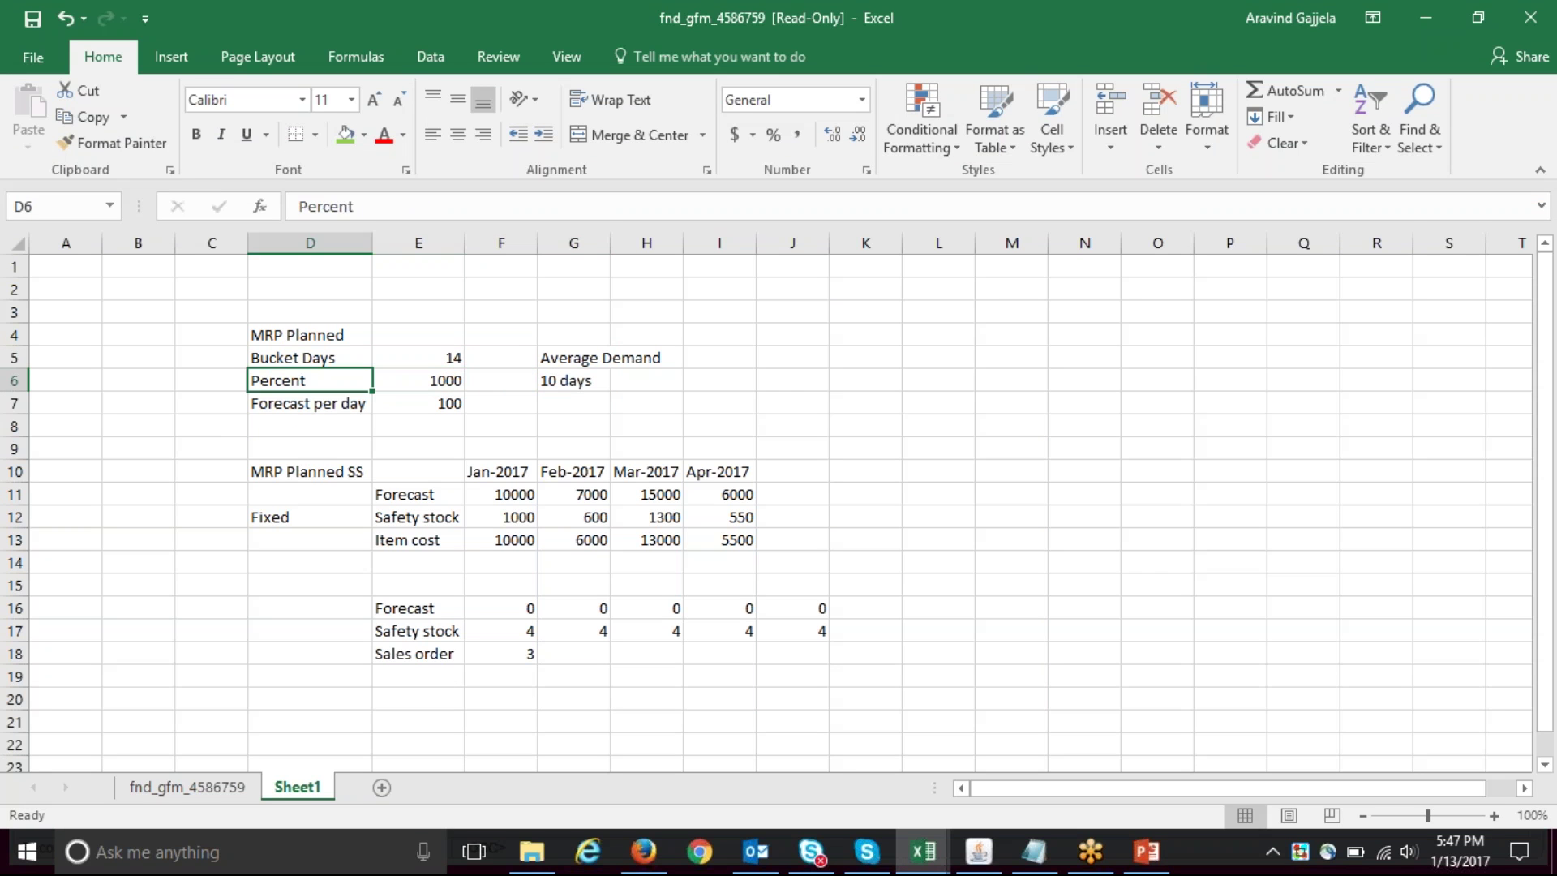
key(Right)
key(Right)
key(Right)
key(F2)
text(worth of safety stock)
key(Return)
key(Left)
key(Left)
key(Left)
key(Left)
text(Demand)
key(Return)
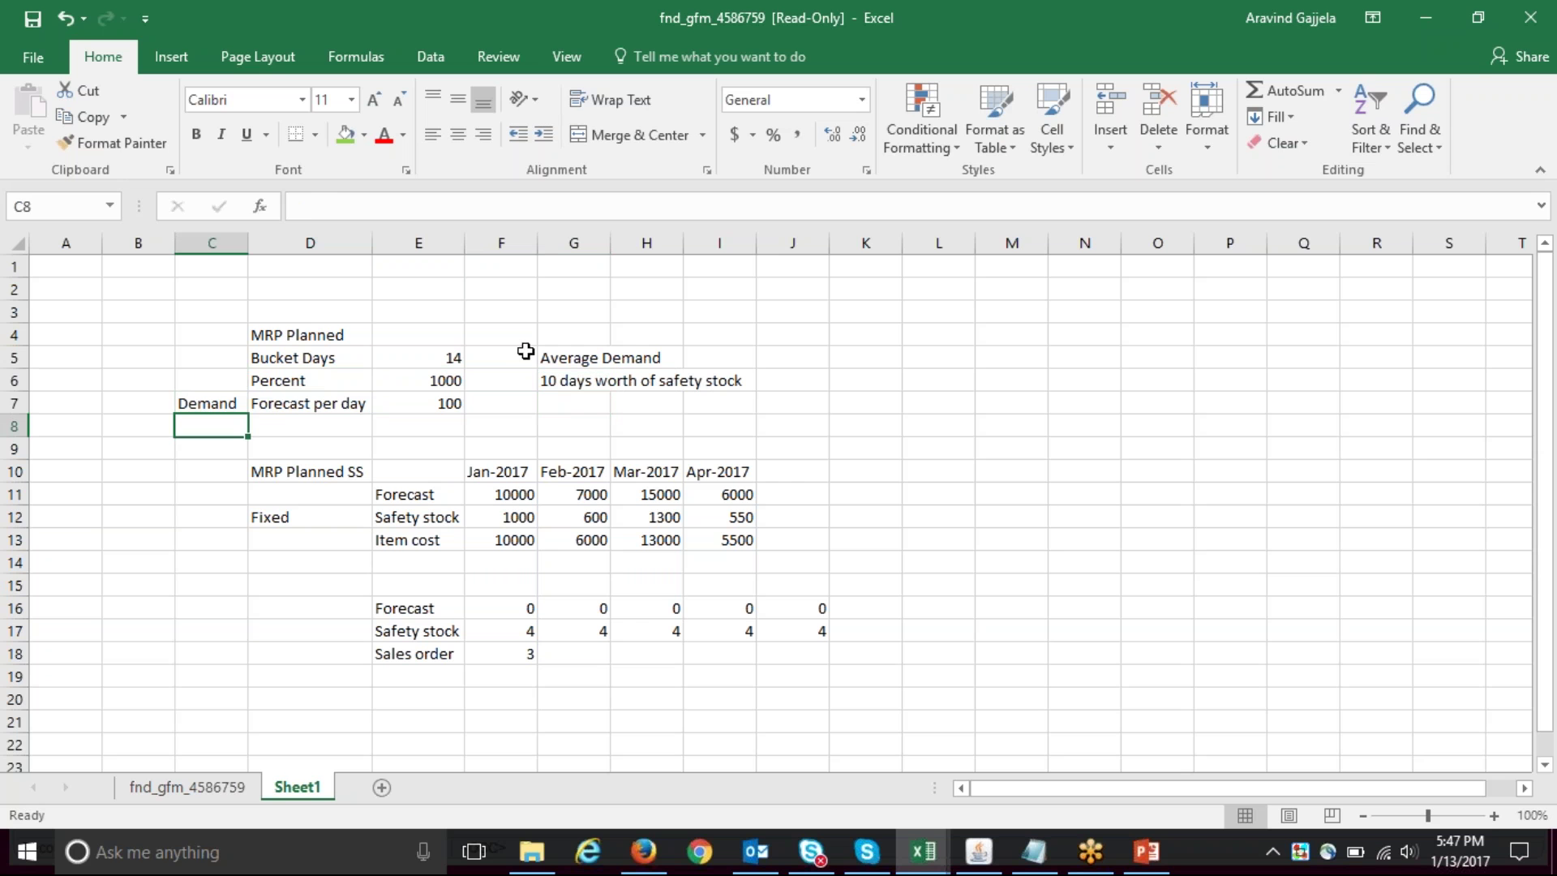
- Enter =1000/100 left of Percent to calculate a demand of 10
click(431, 358)
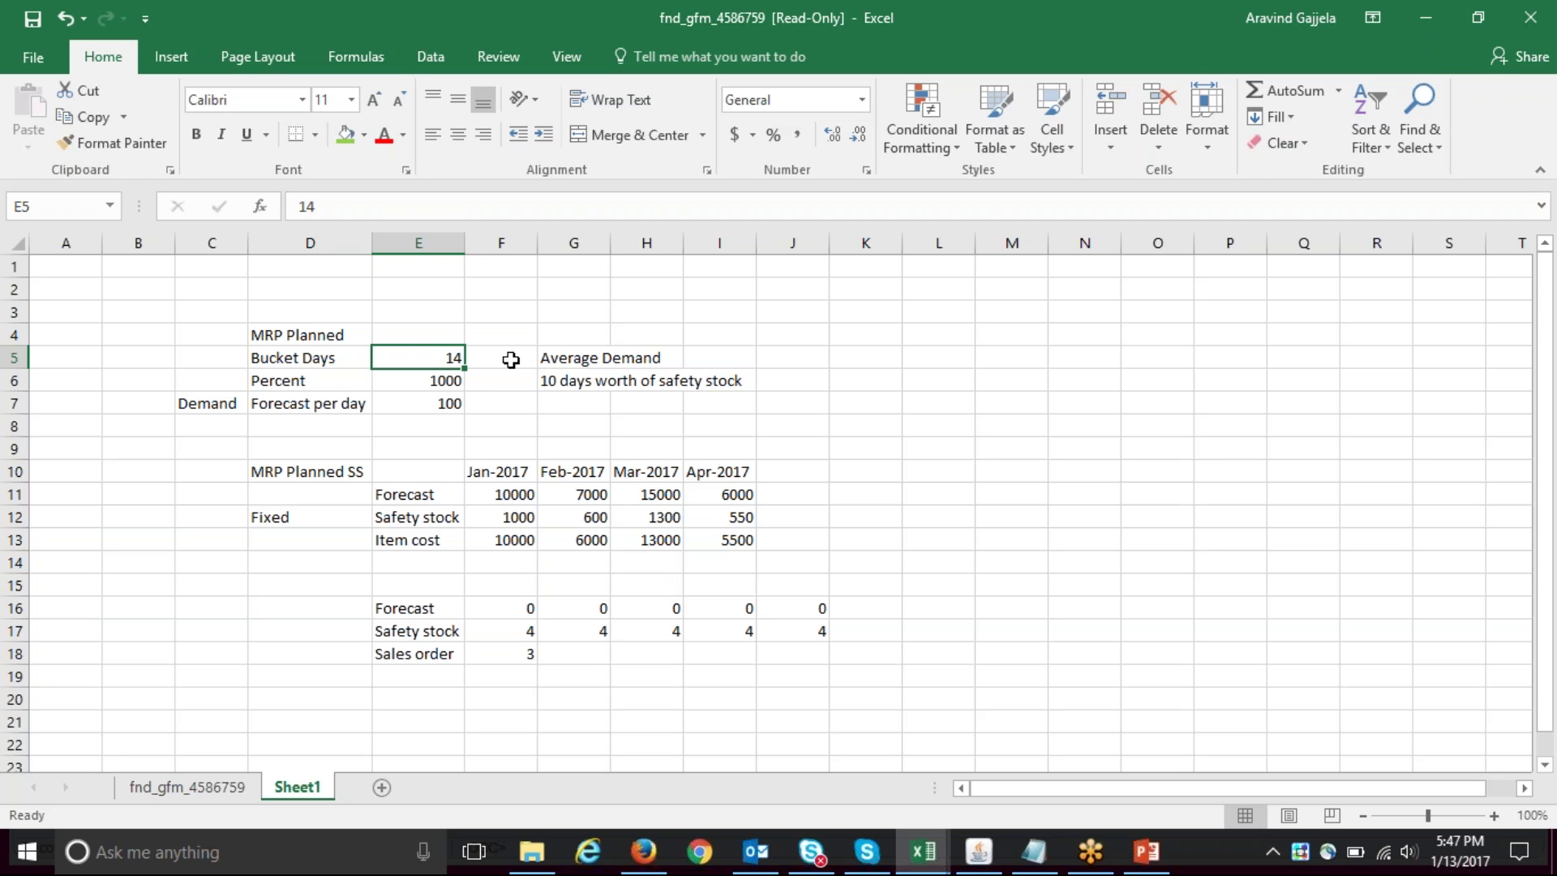
click(517, 360)
click(478, 379)
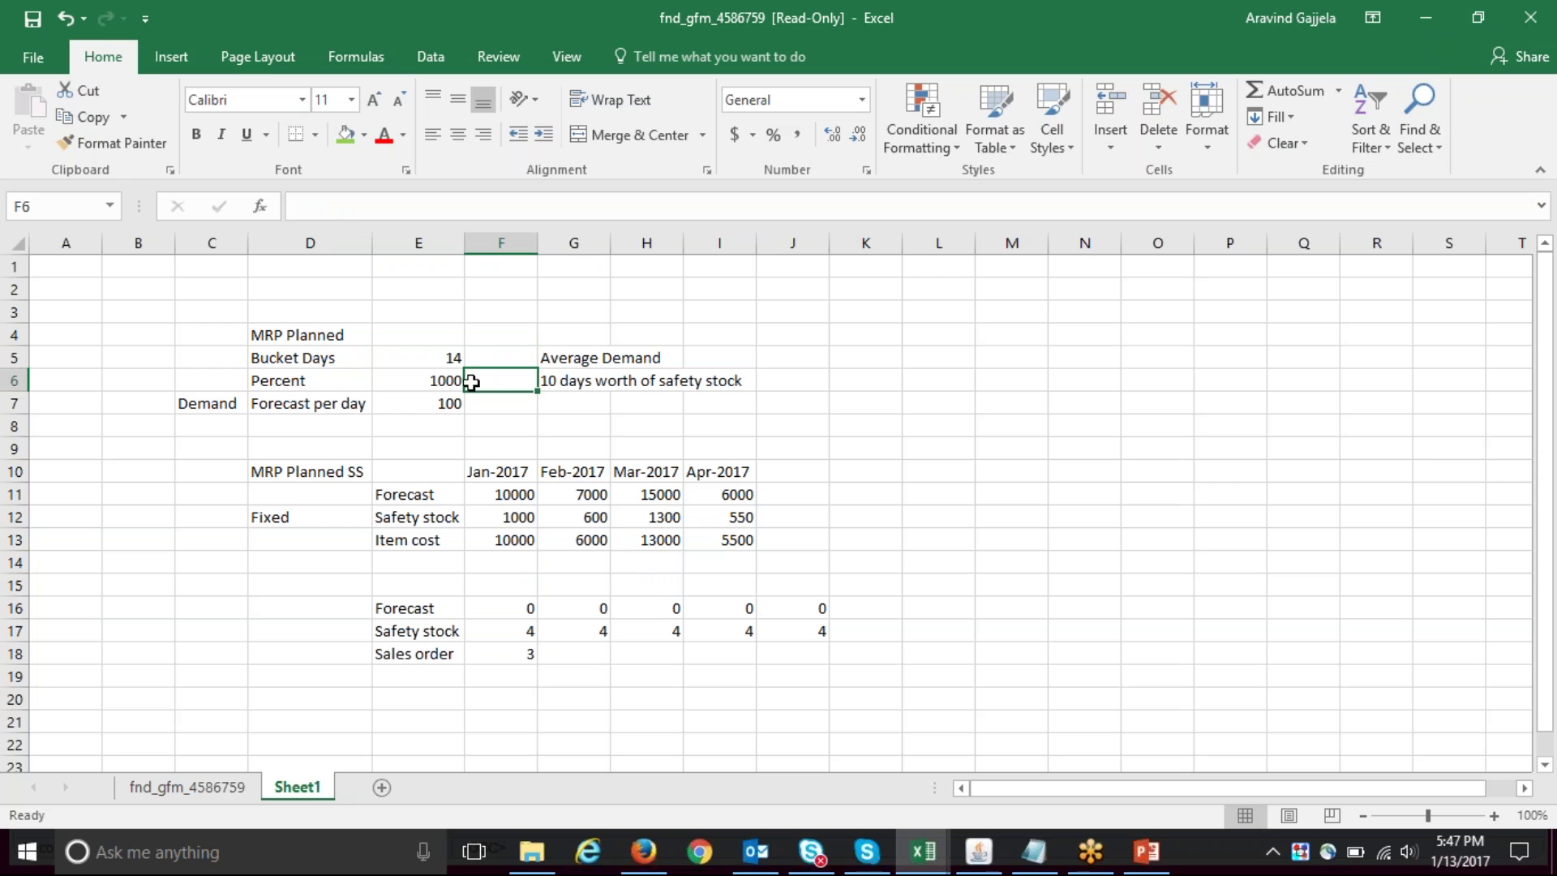
click(335, 380)
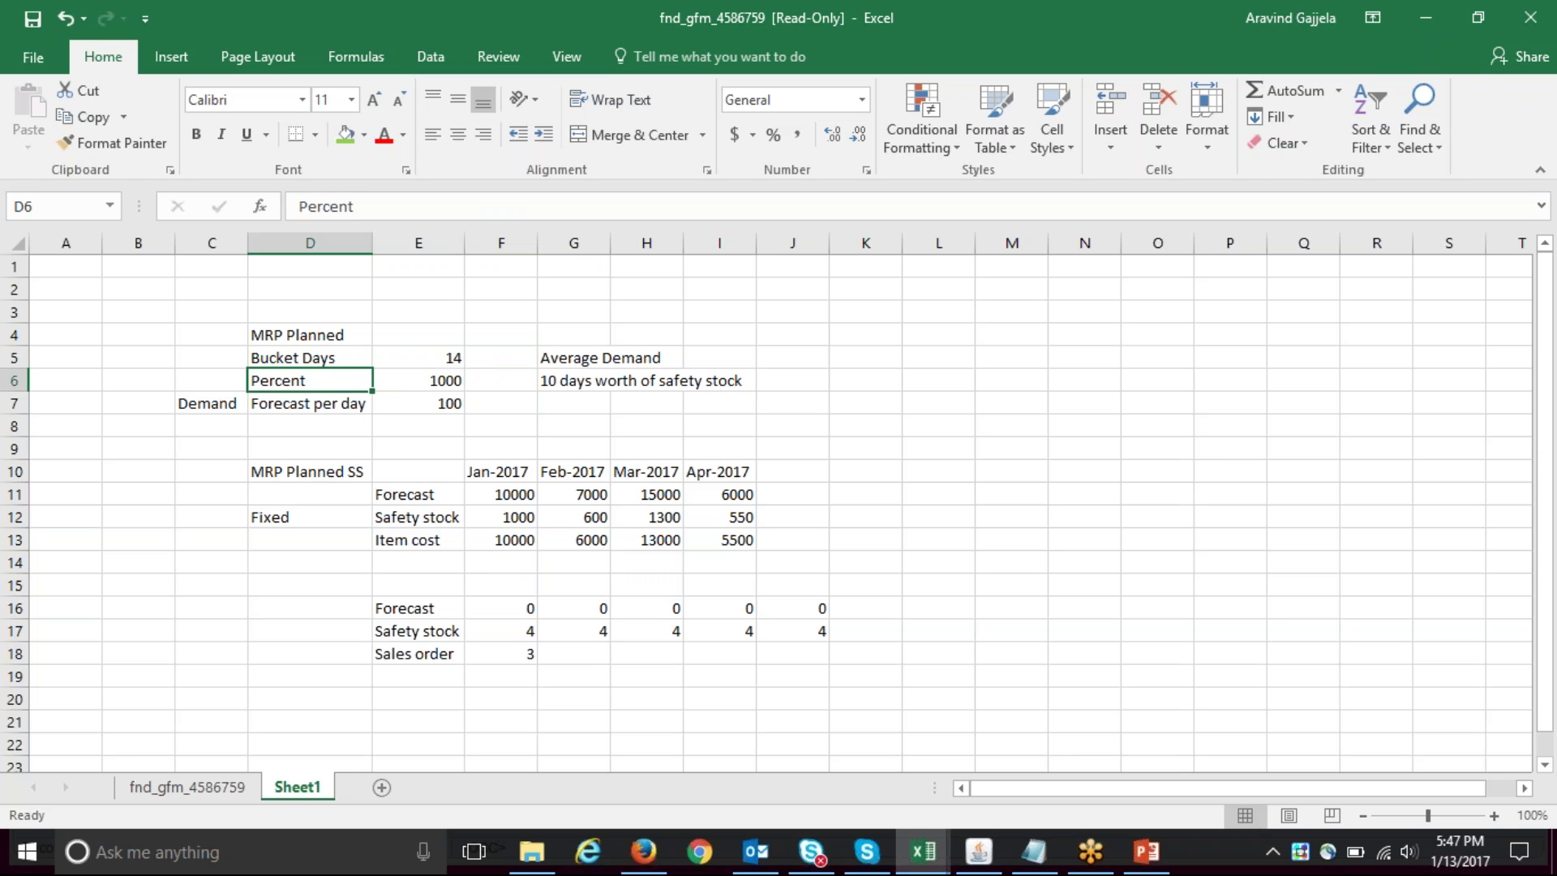
click(225, 380)
text(=10)
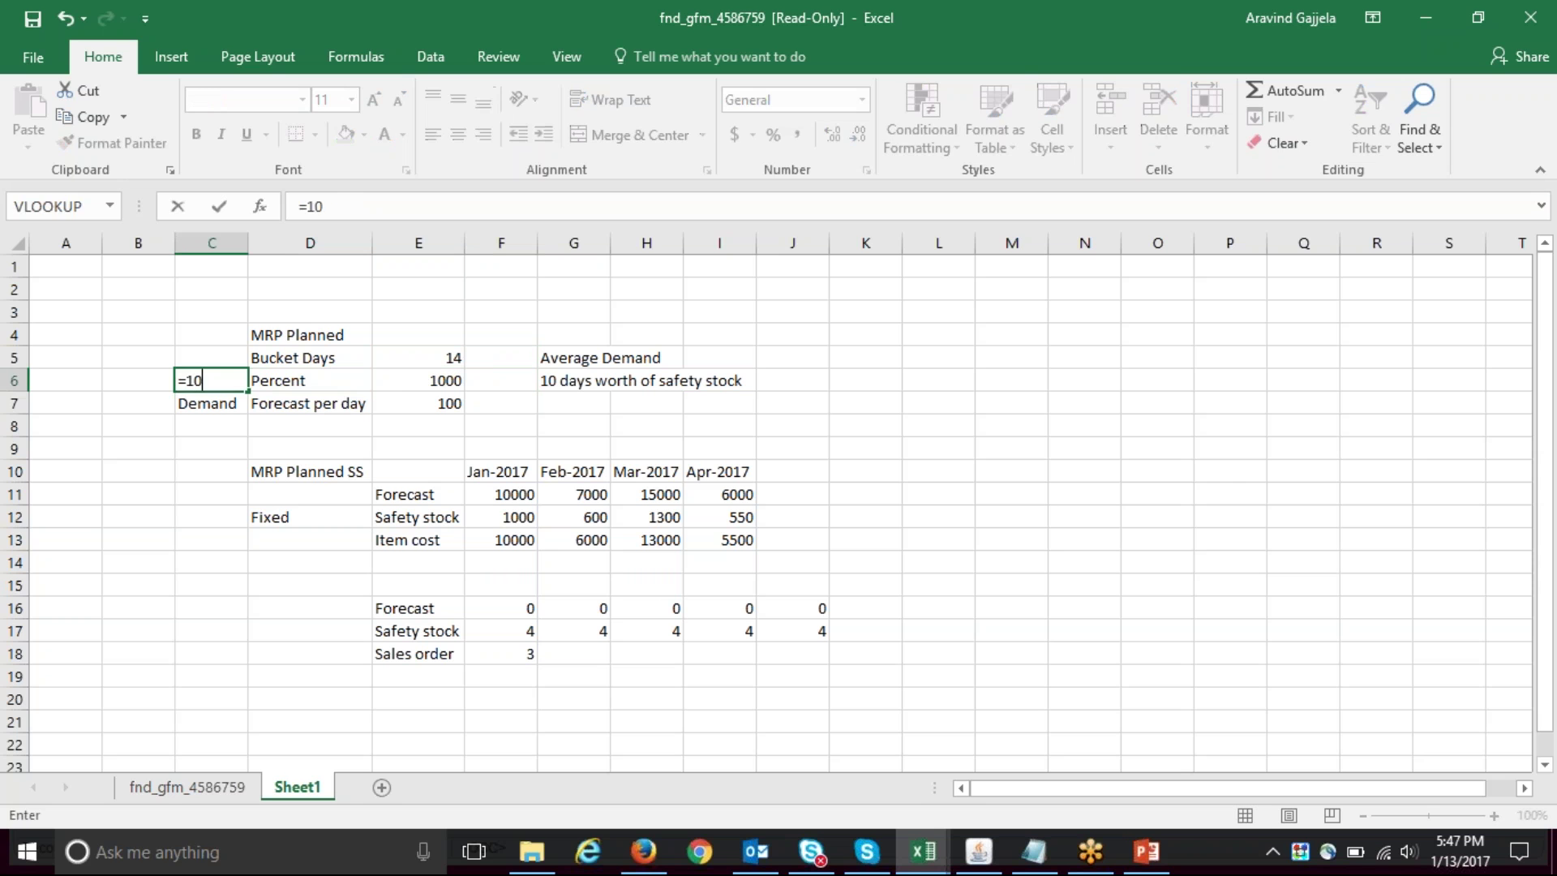
text(00/100)
key(Return)
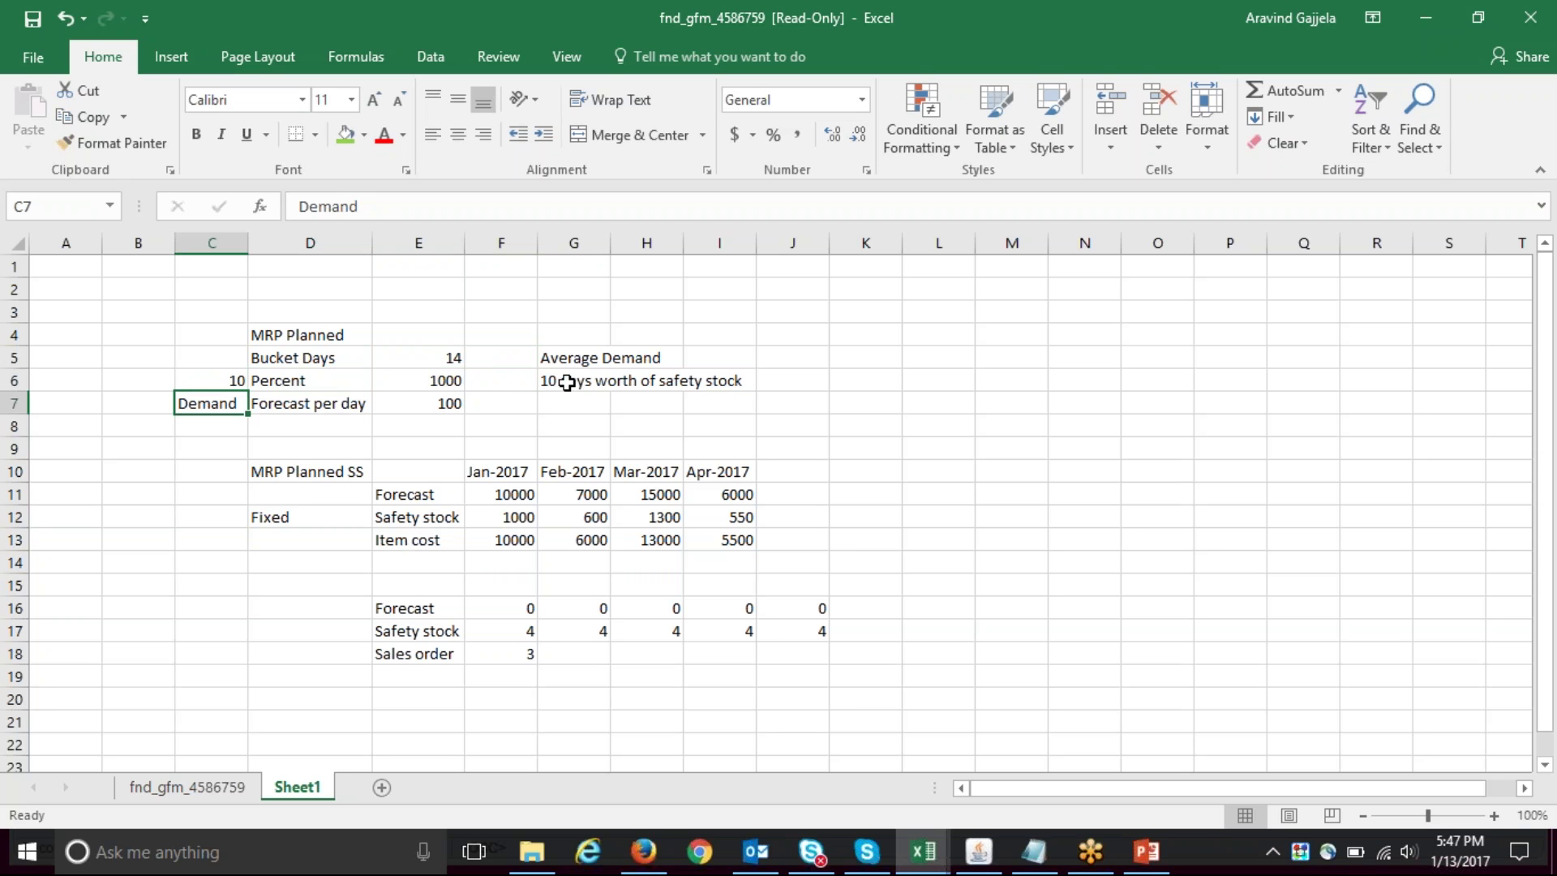
click(979, 851)
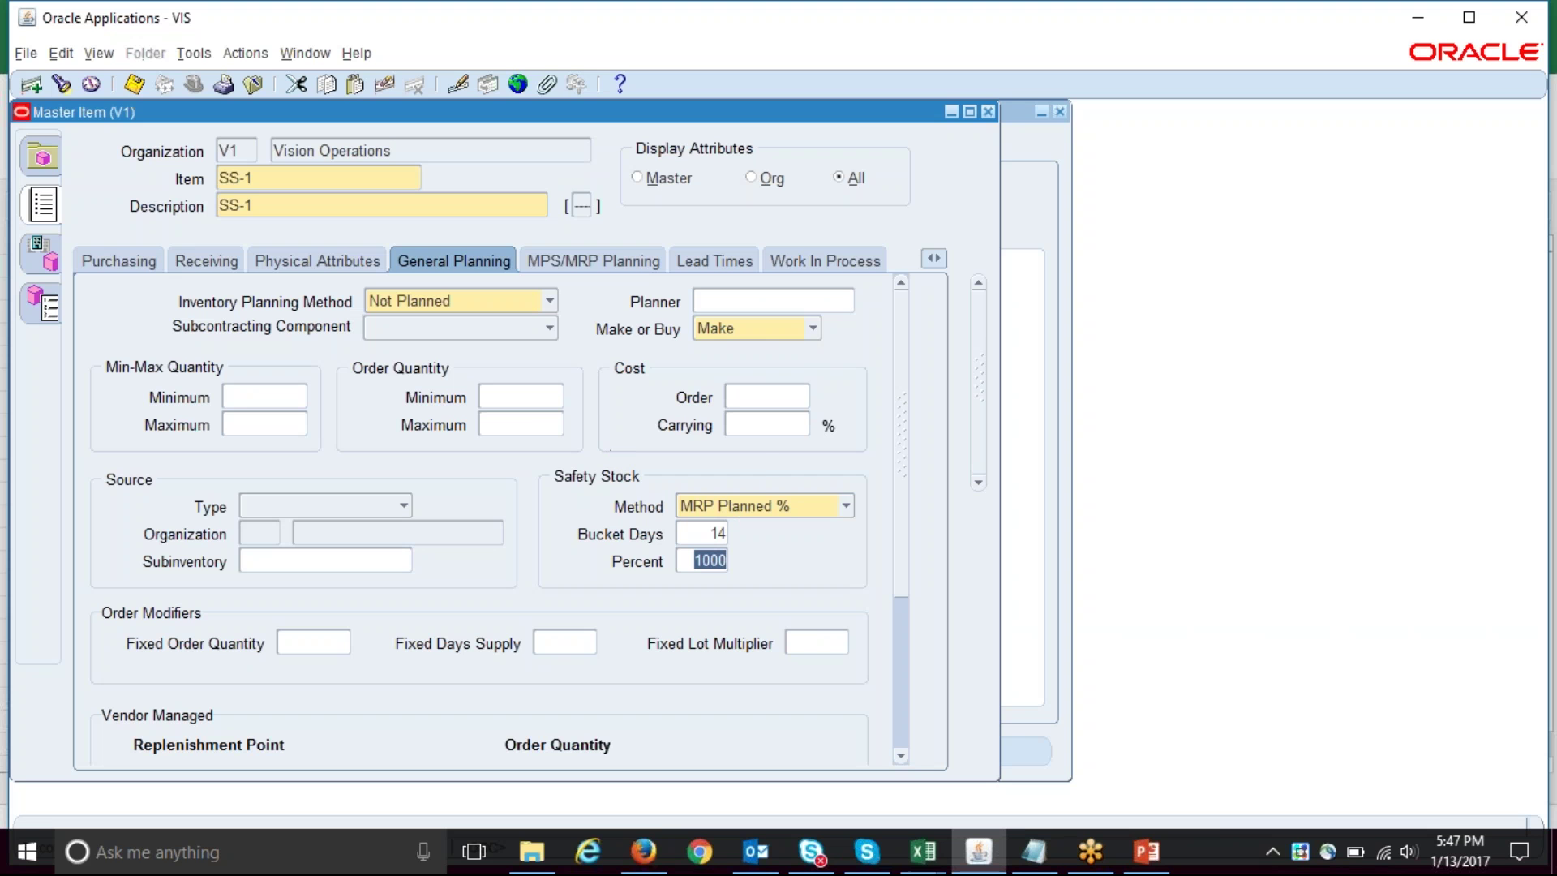
- Review SS-1's M1 General Planning safety stock attributes, then close the item forms
click(42, 255)
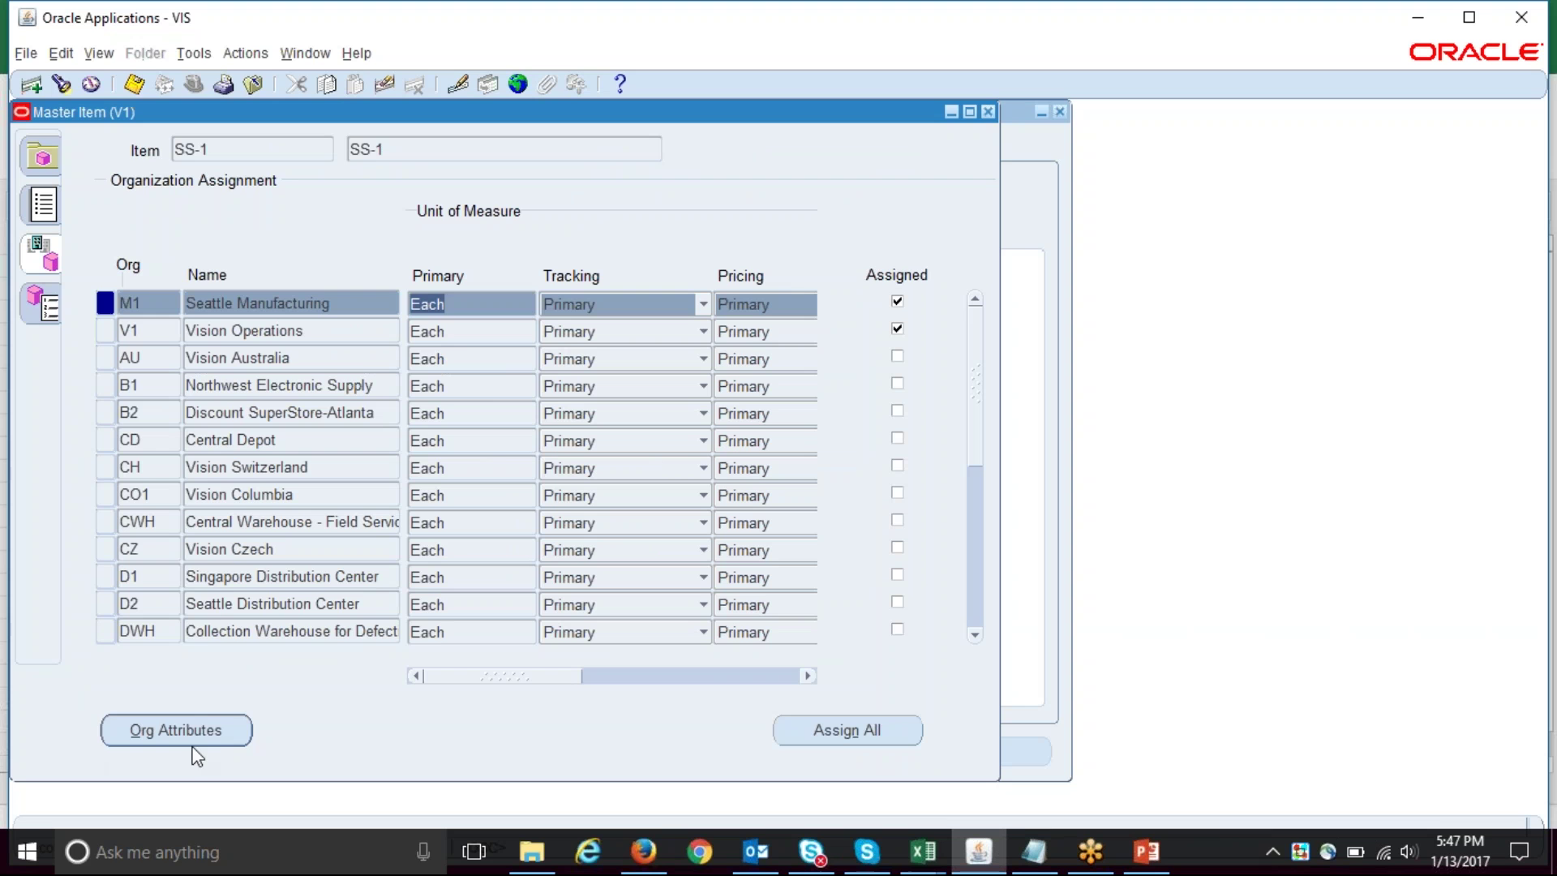
click(207, 735)
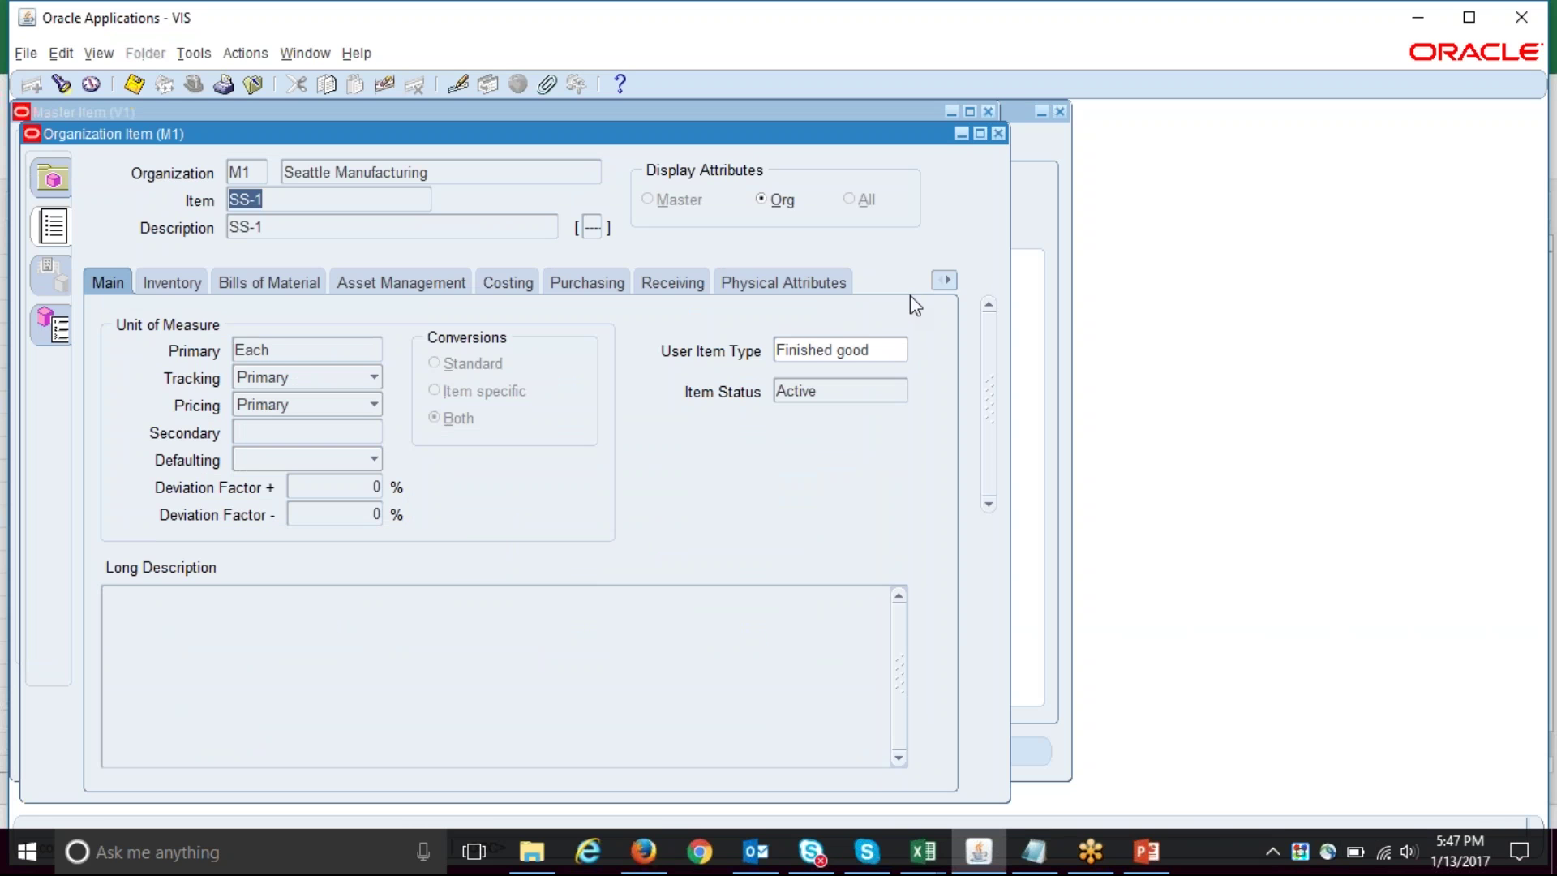
click(944, 281)
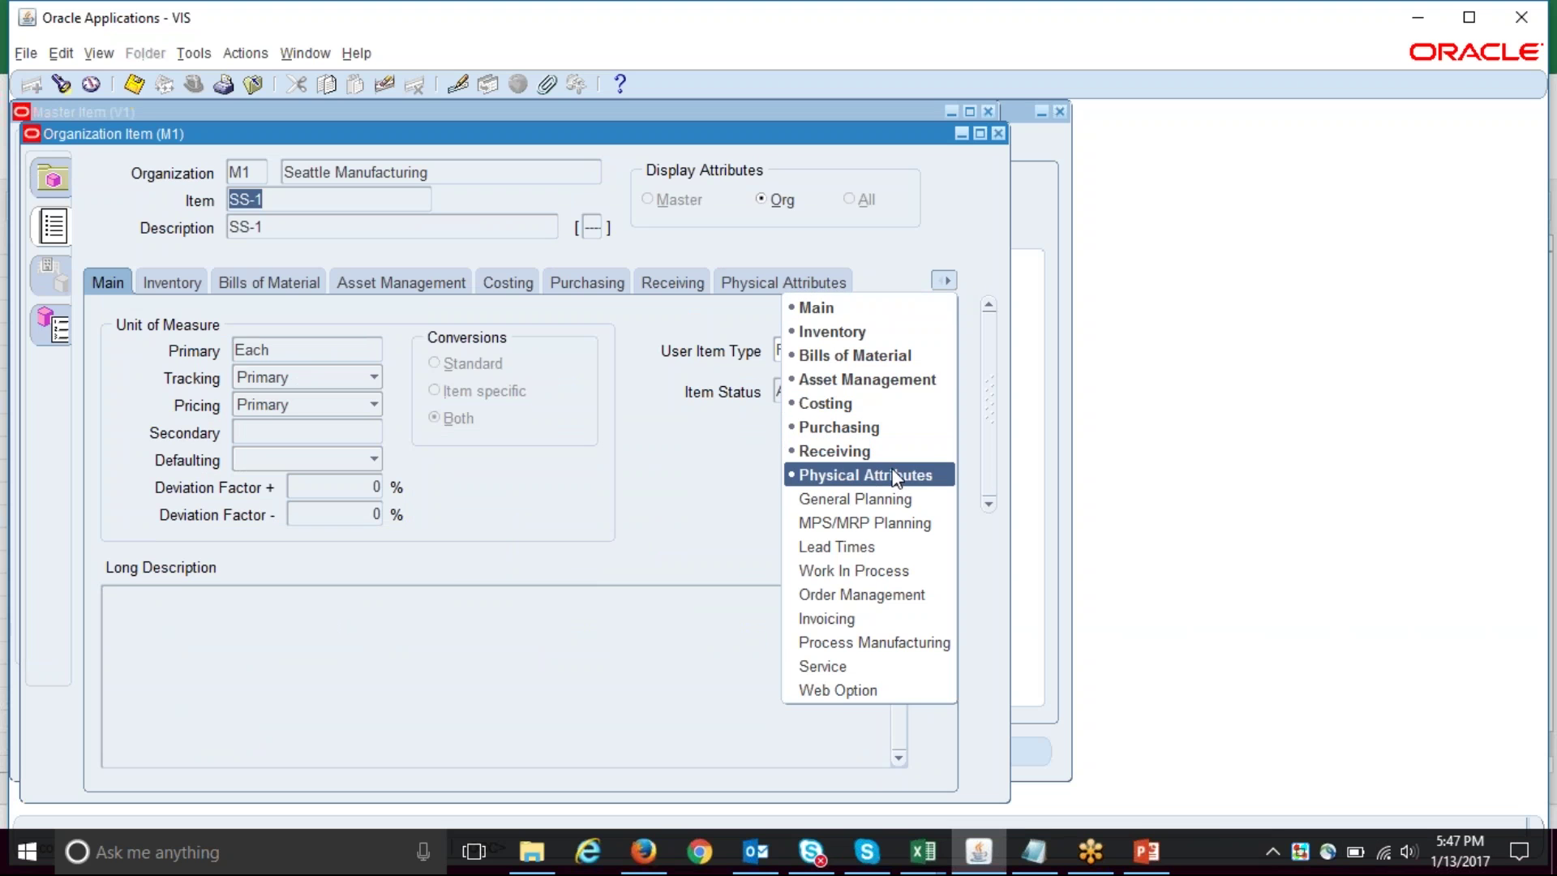
click(844, 495)
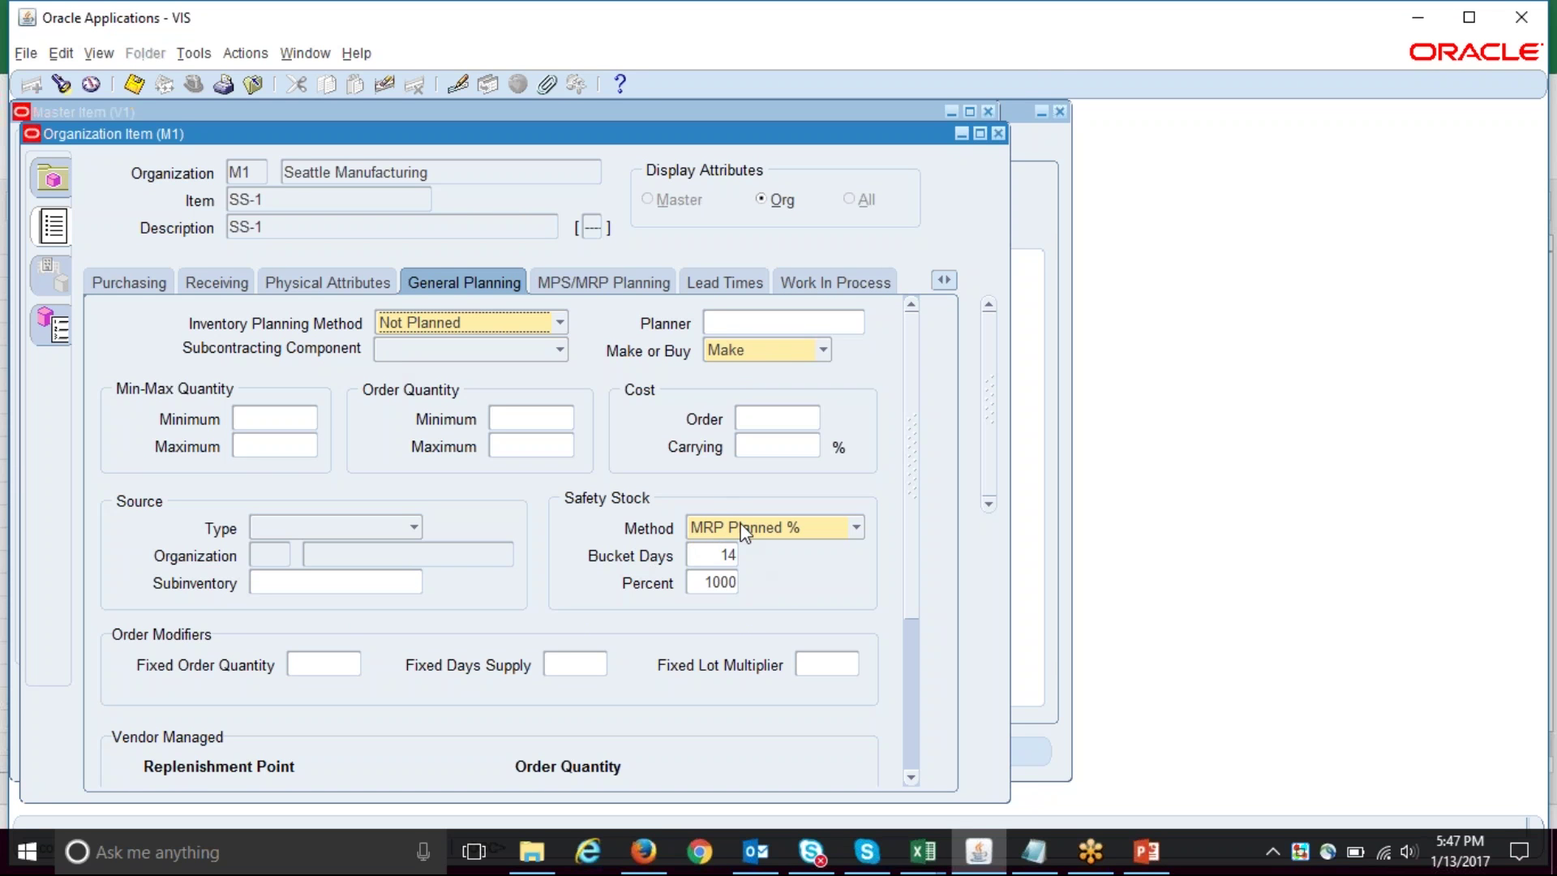
click(999, 134)
click(990, 111)
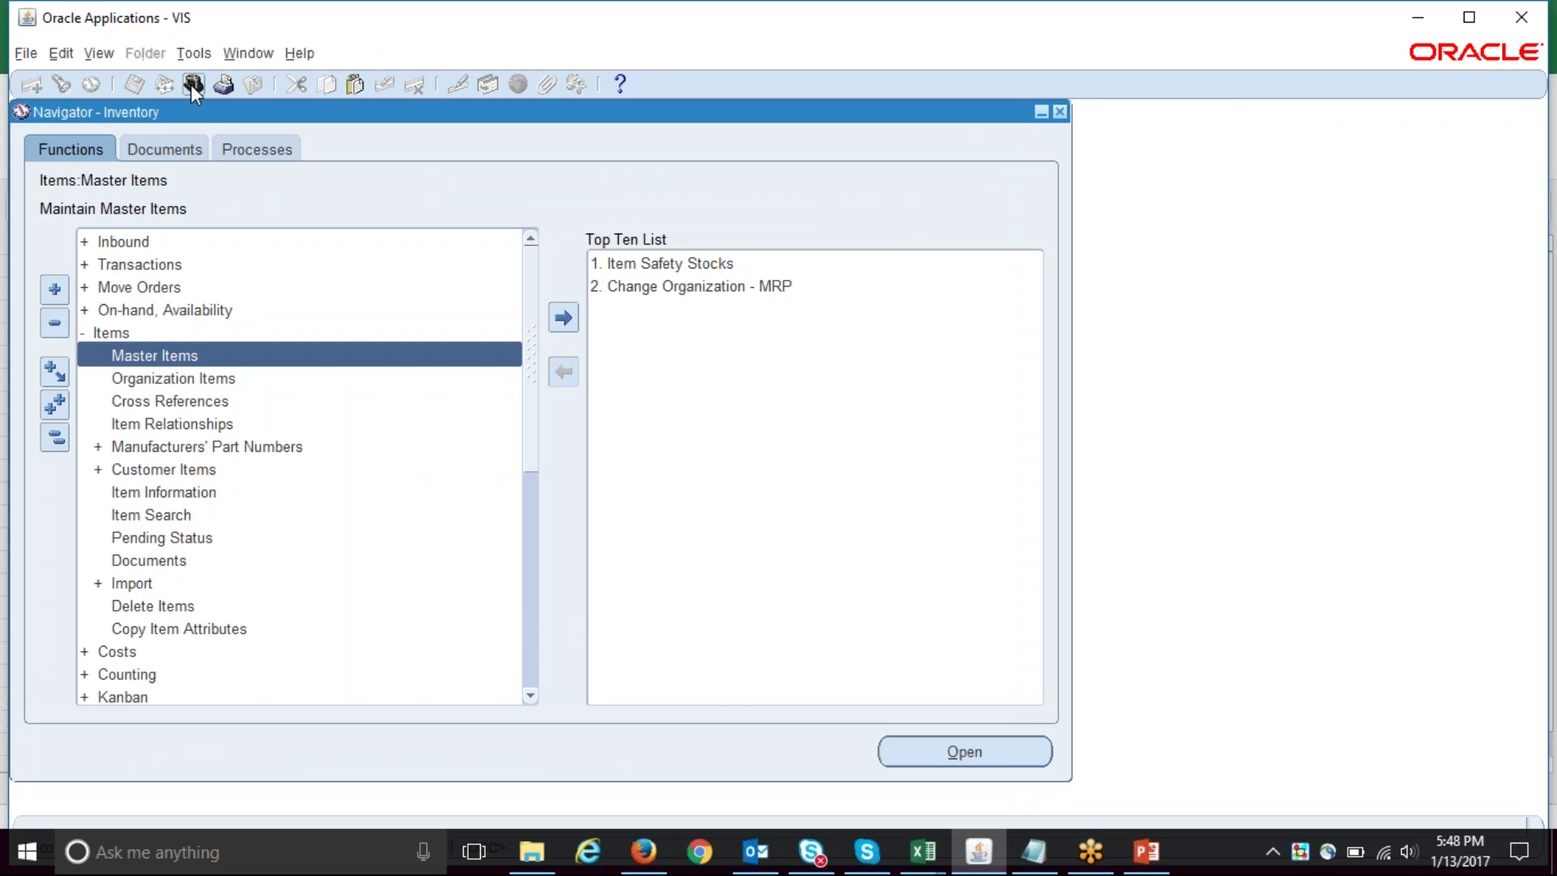
- Switch to the Supply Chain Planner responsibility and open Forecast Sets for organization M1
text(supply Chain %)
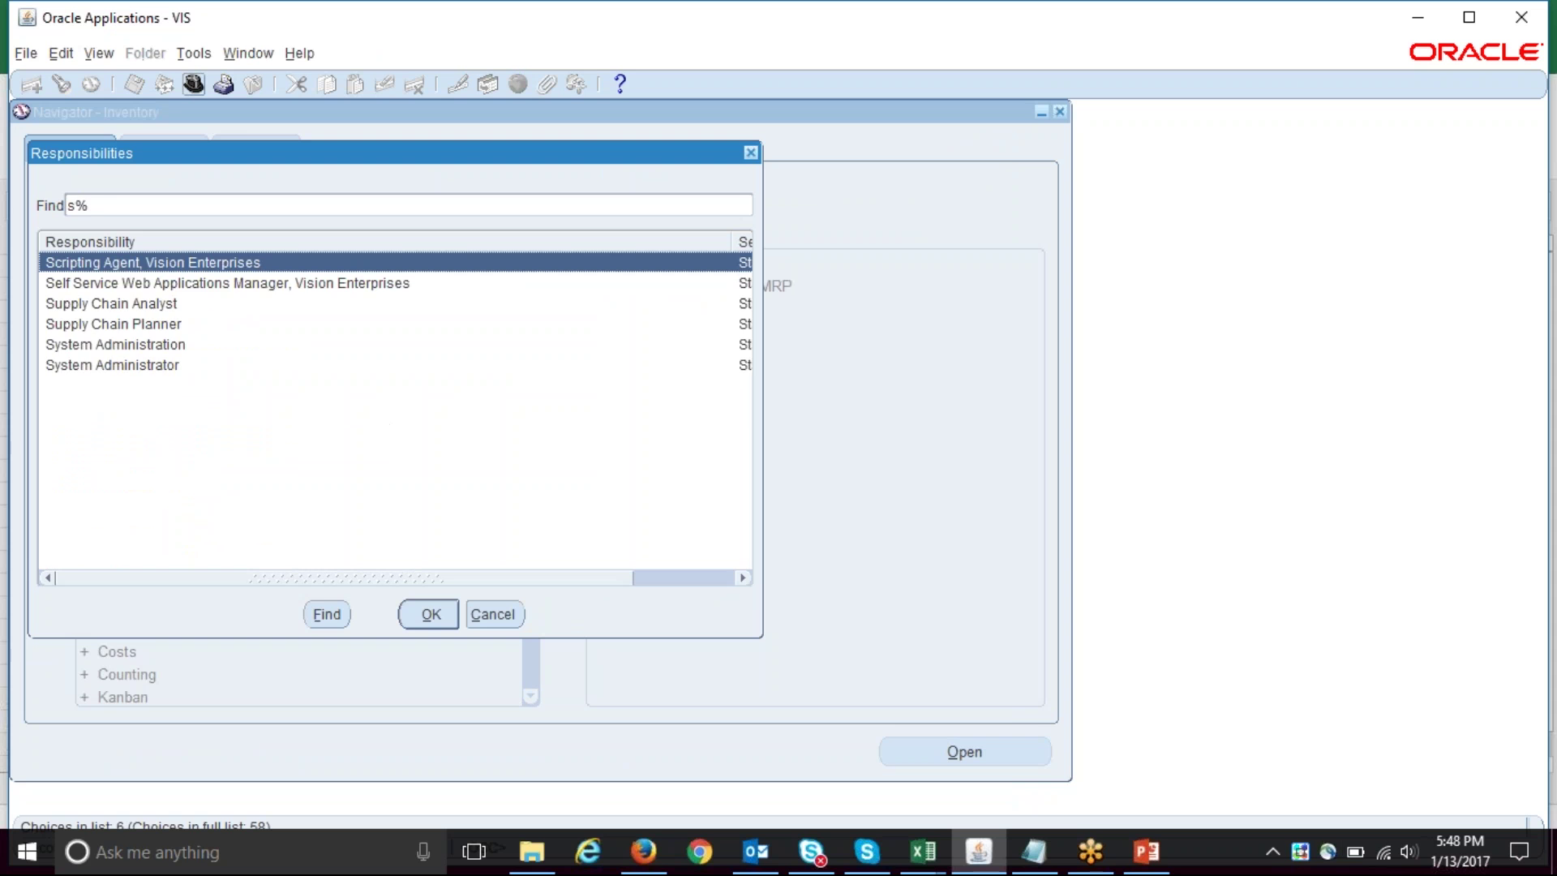
click(113, 283)
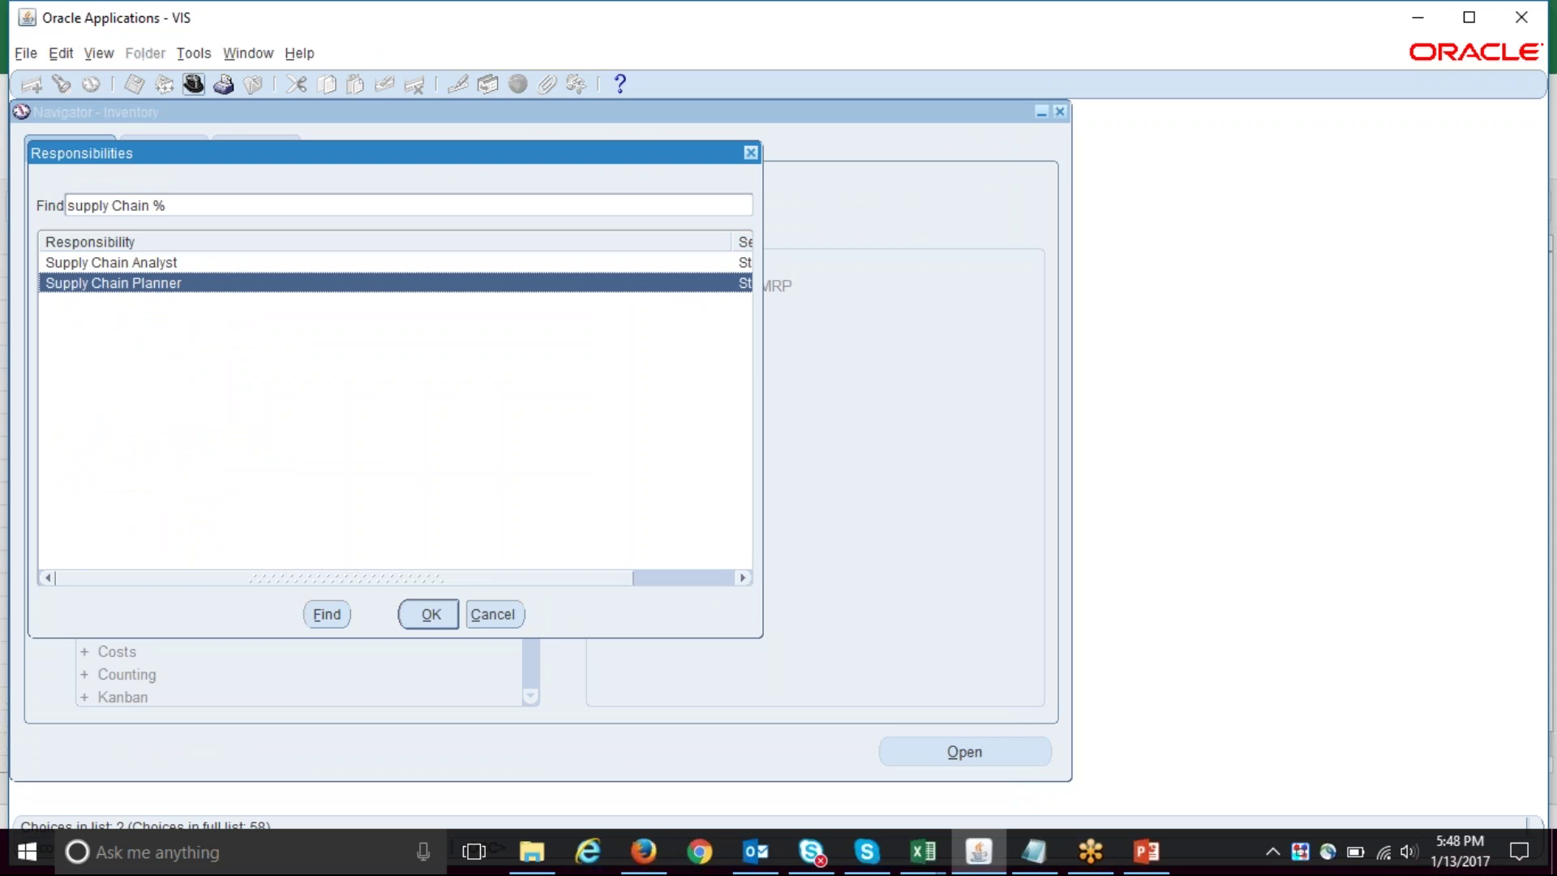
key(Return)
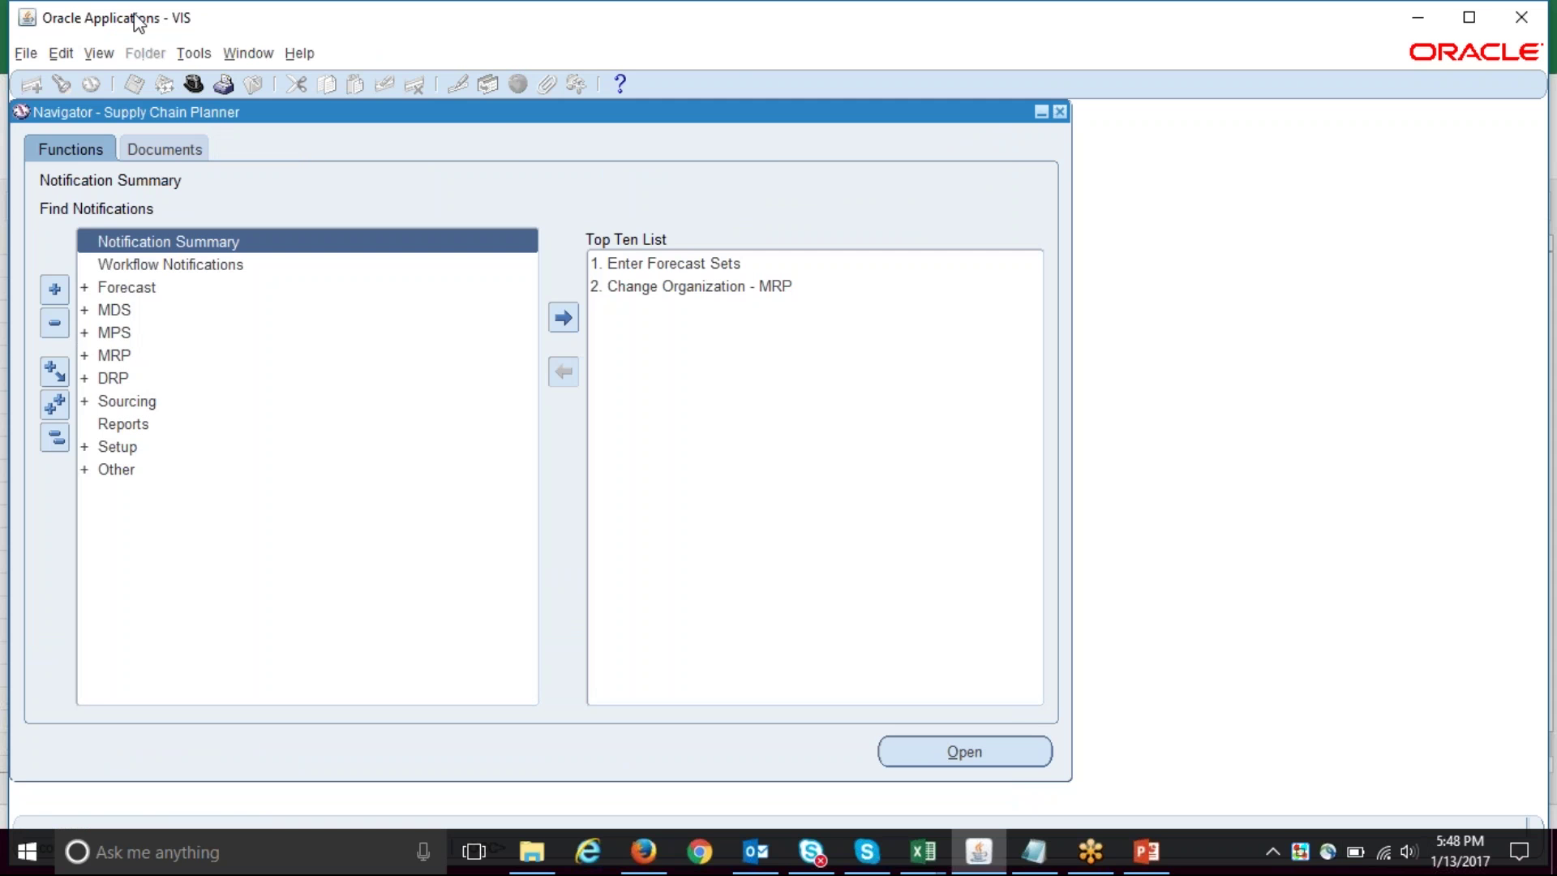
click(146, 288)
click(145, 288)
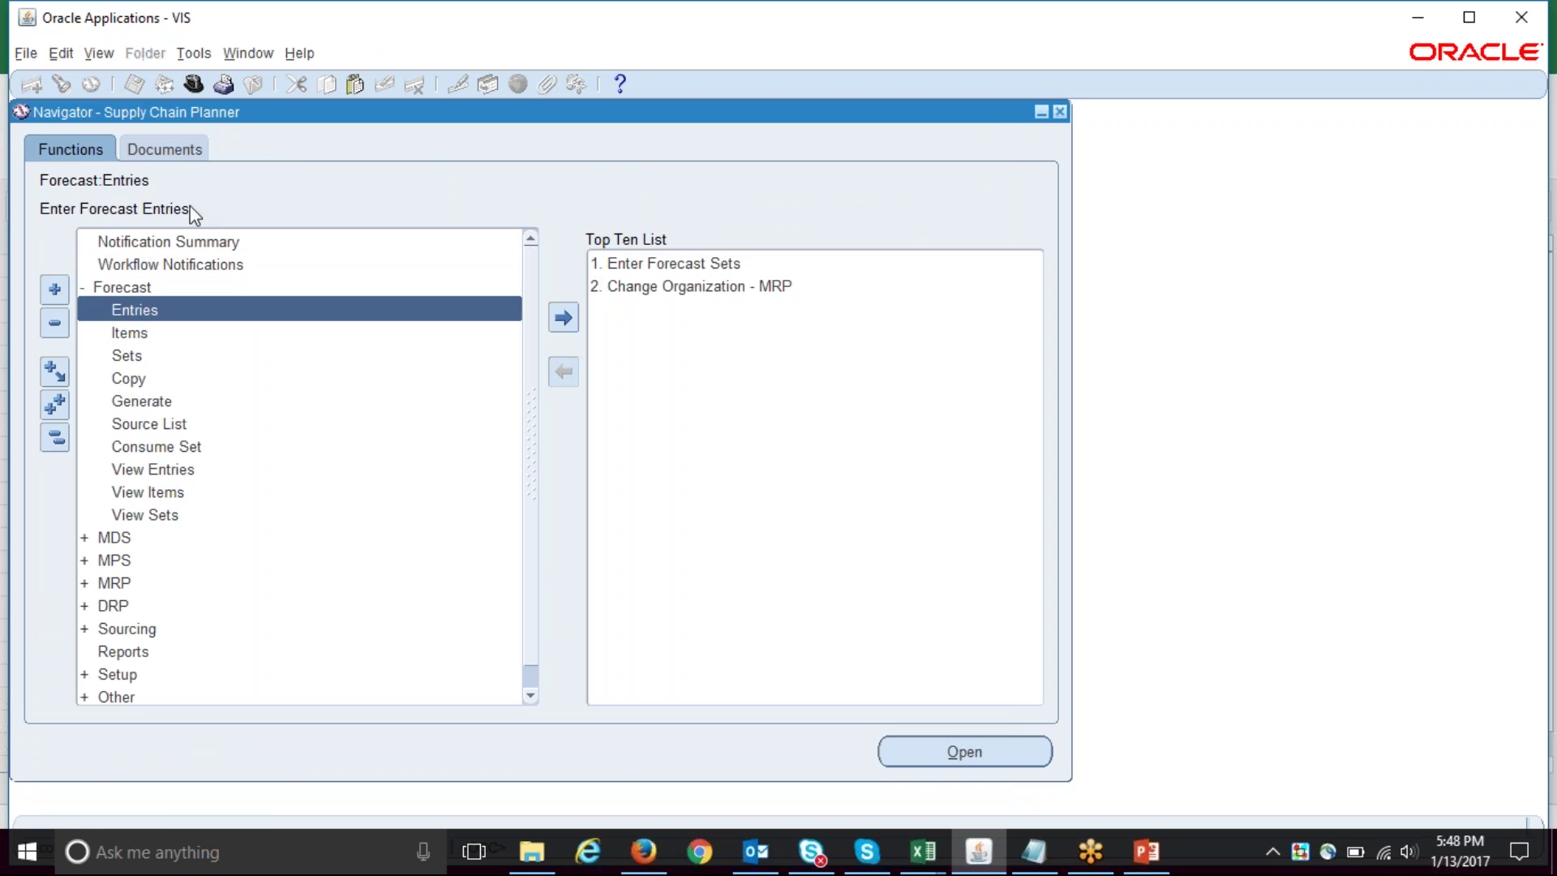
double_click(136, 357)
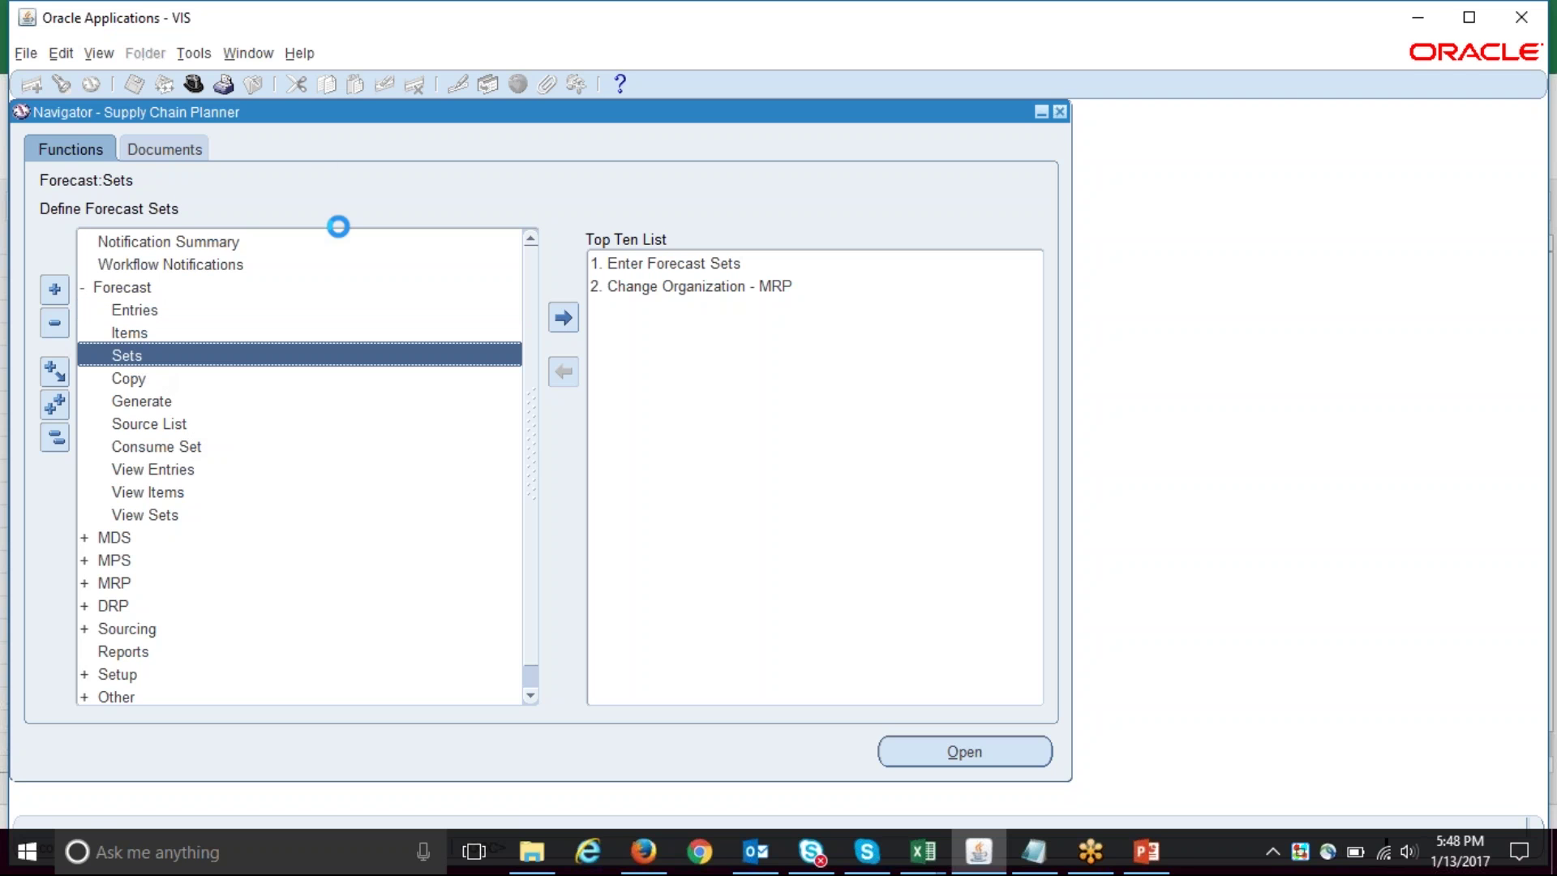
key(Return)
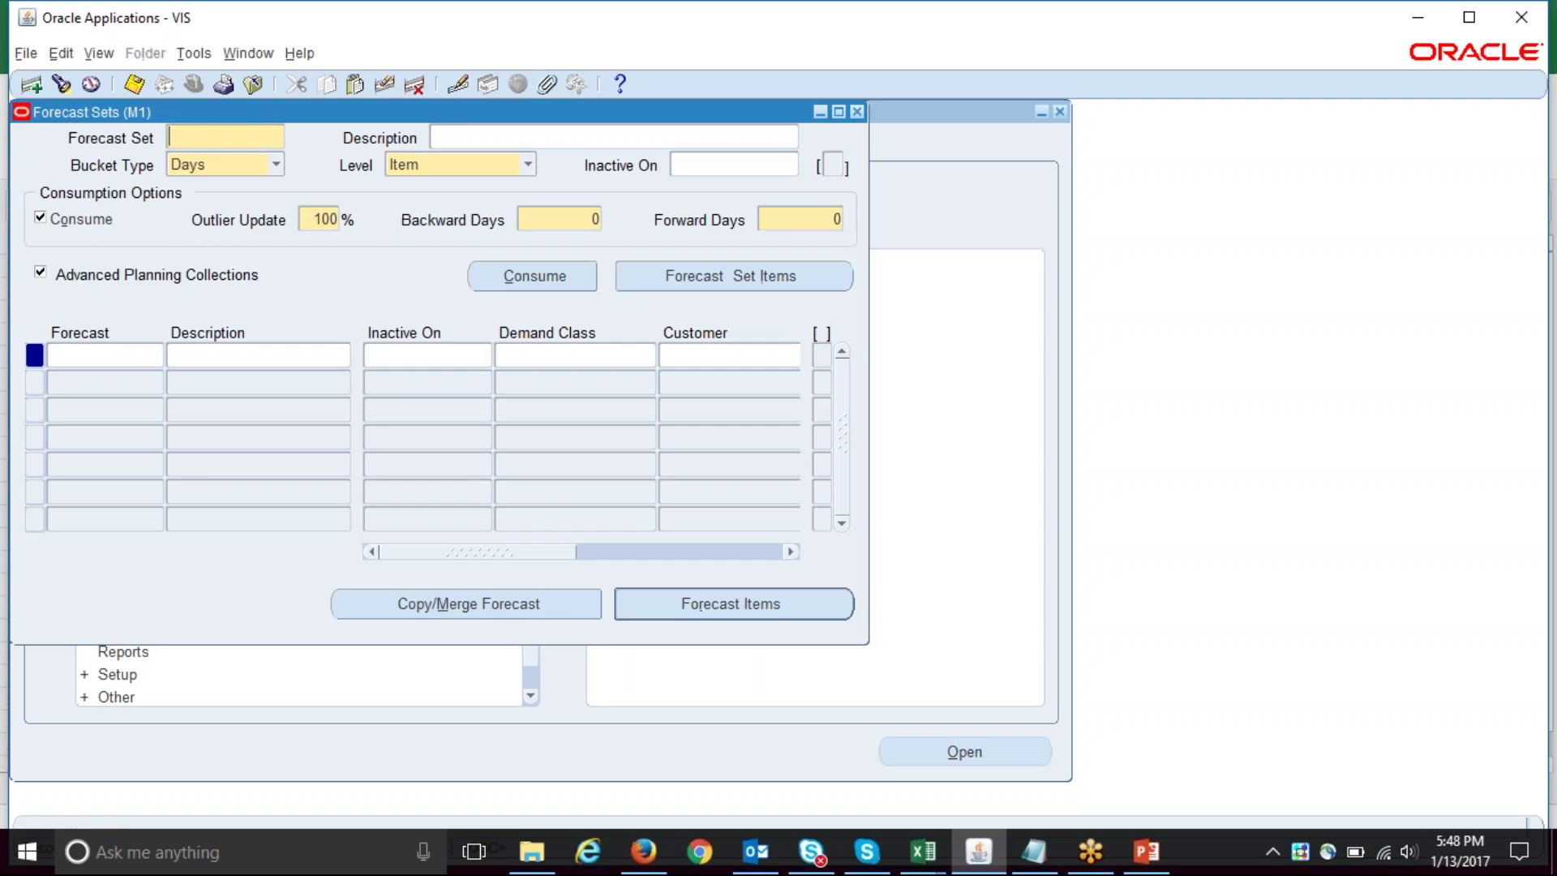
- Query forecast set SS and review SS-1's 100-per-day entries from 13-JAN-2017 to 10-FEB-2017
key(ctrl+f)
key(Return)
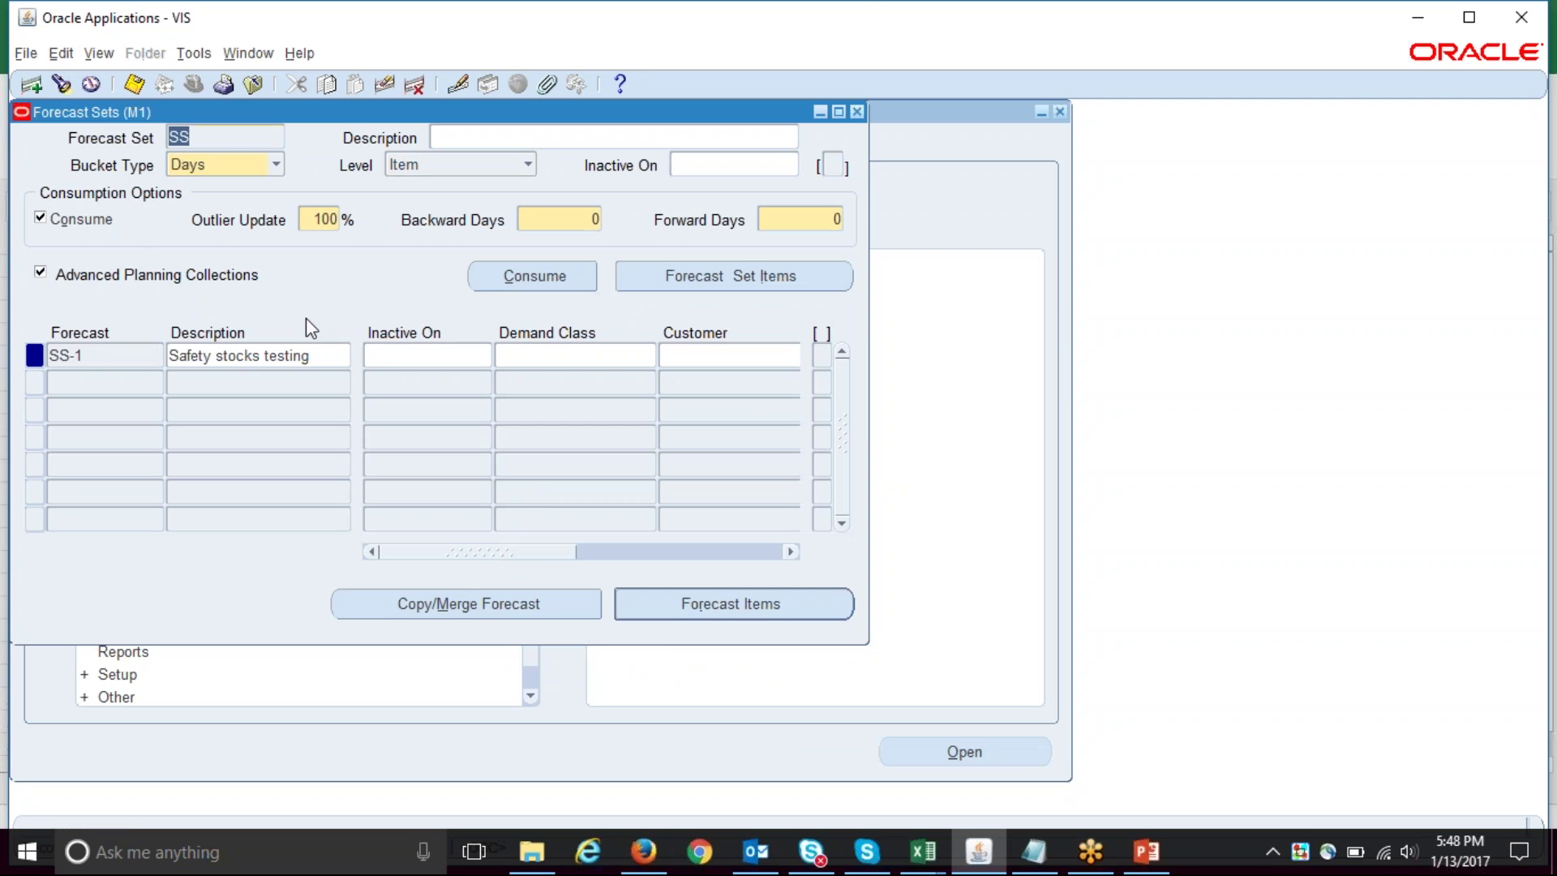
click(271, 361)
click(728, 607)
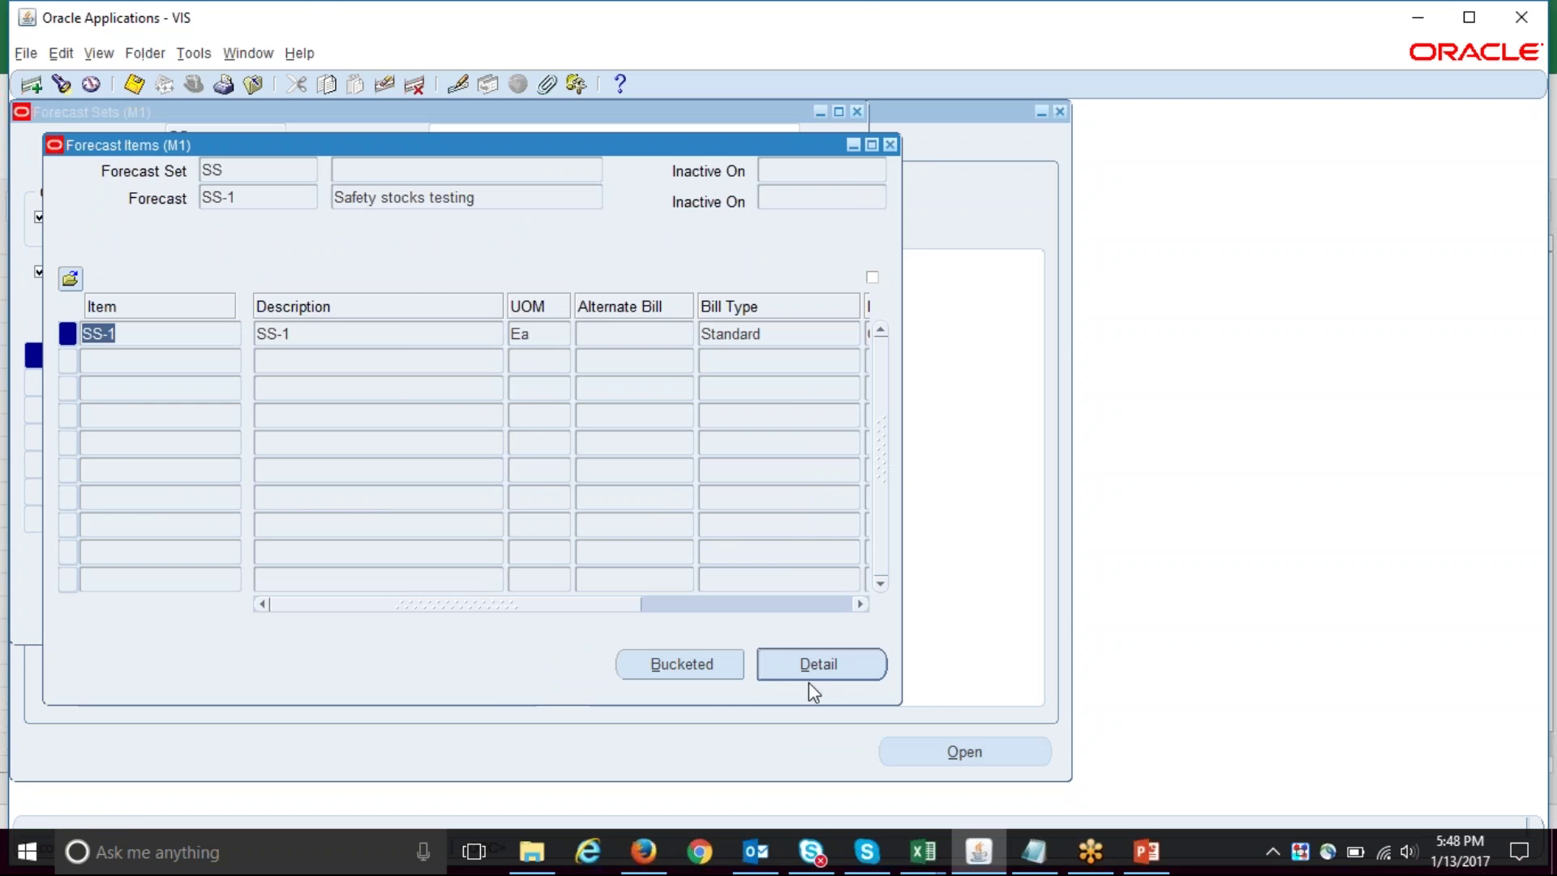
click(798, 667)
click(309, 312)
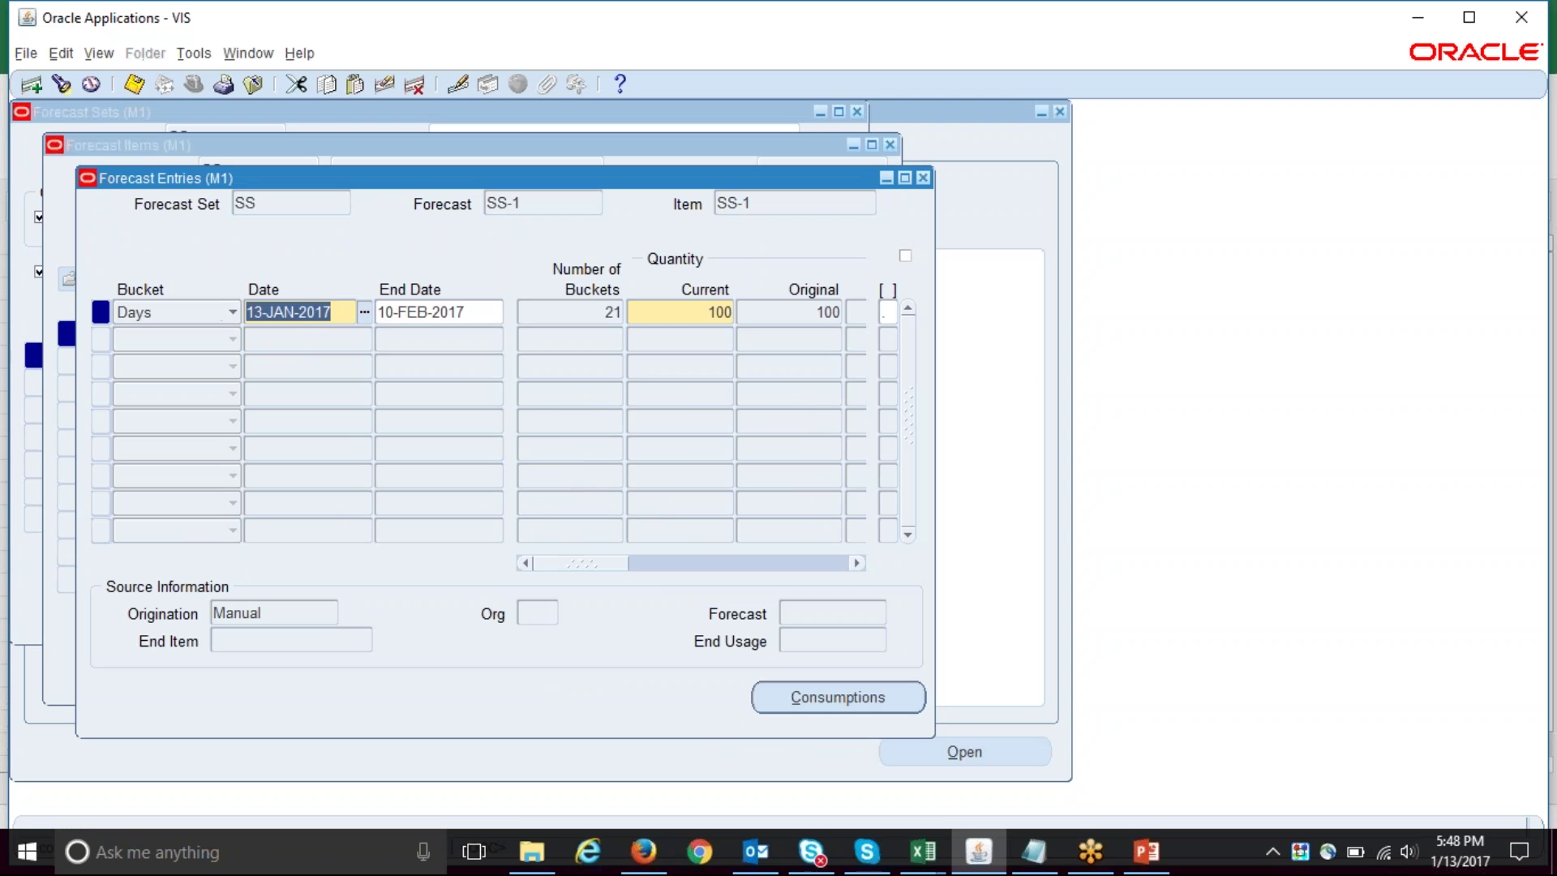
click(451, 312)
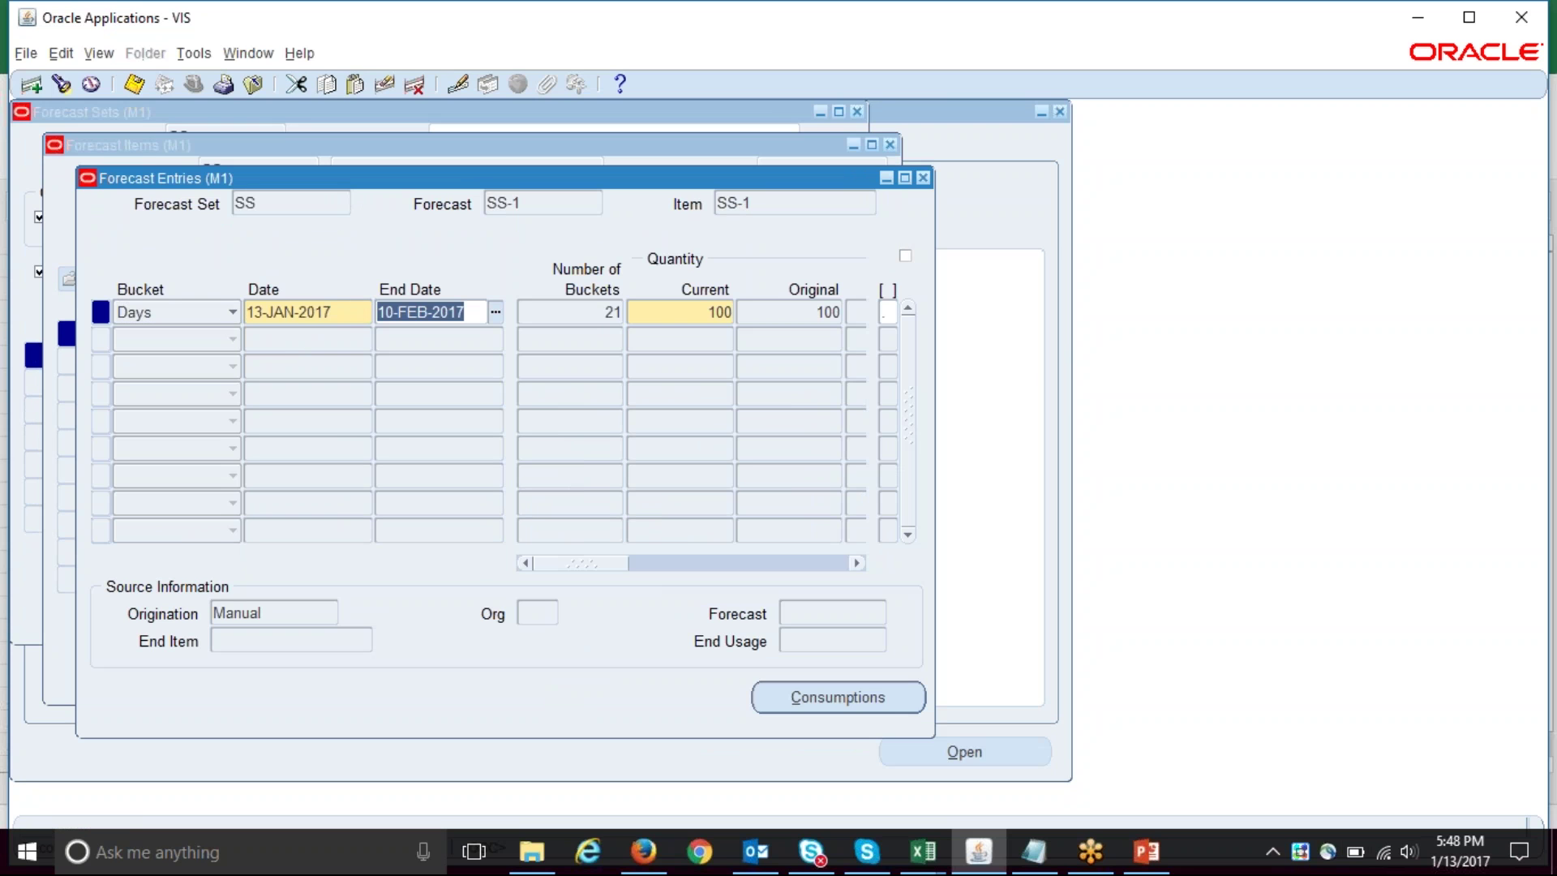
click(584, 314)
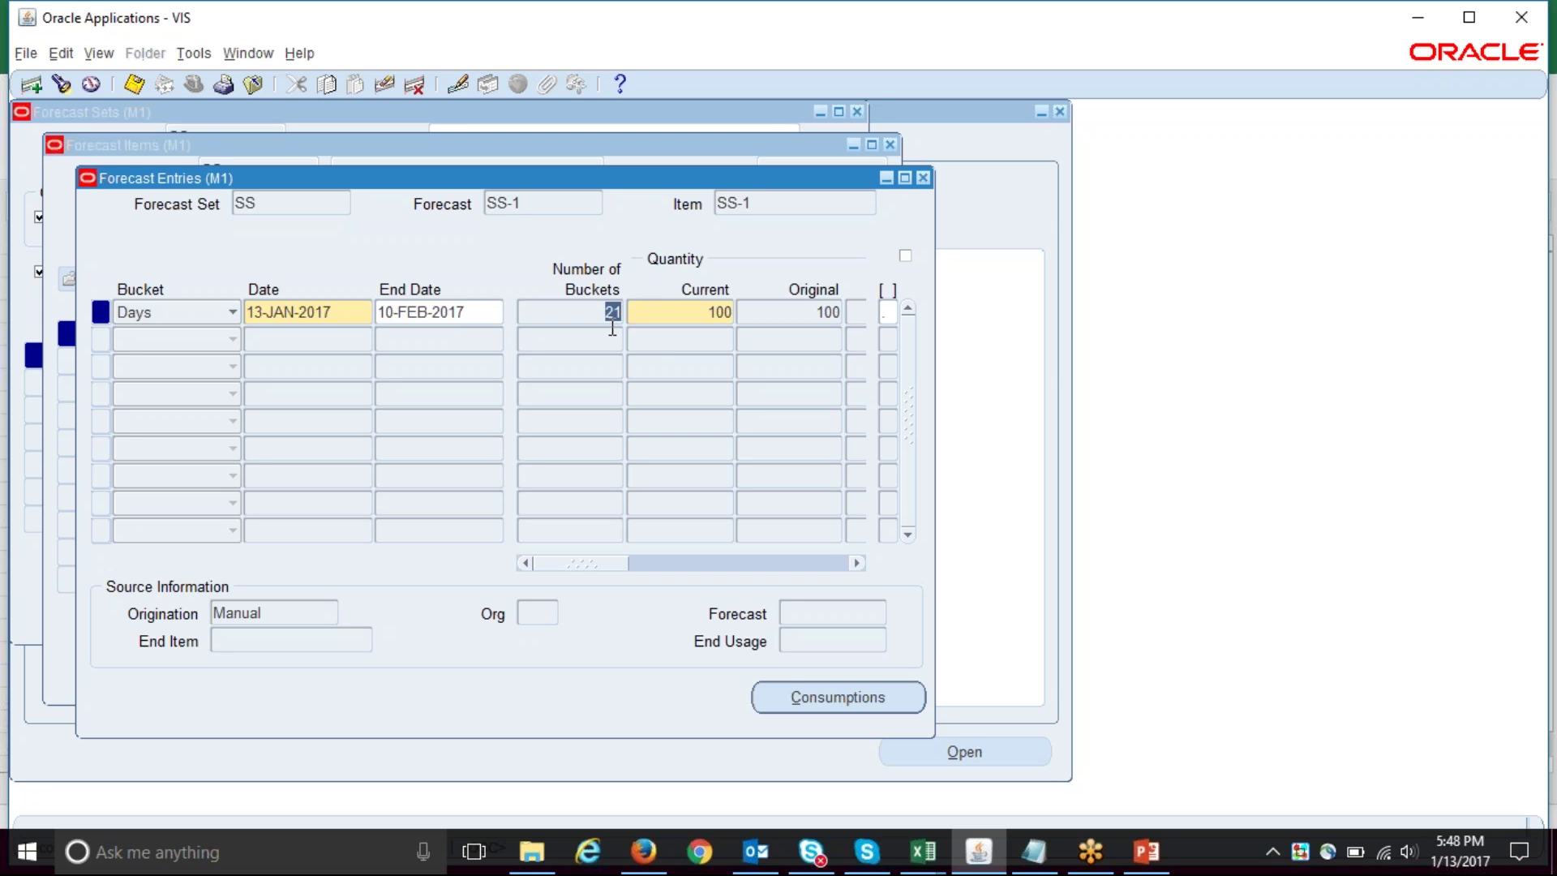
click(704, 315)
click(922, 178)
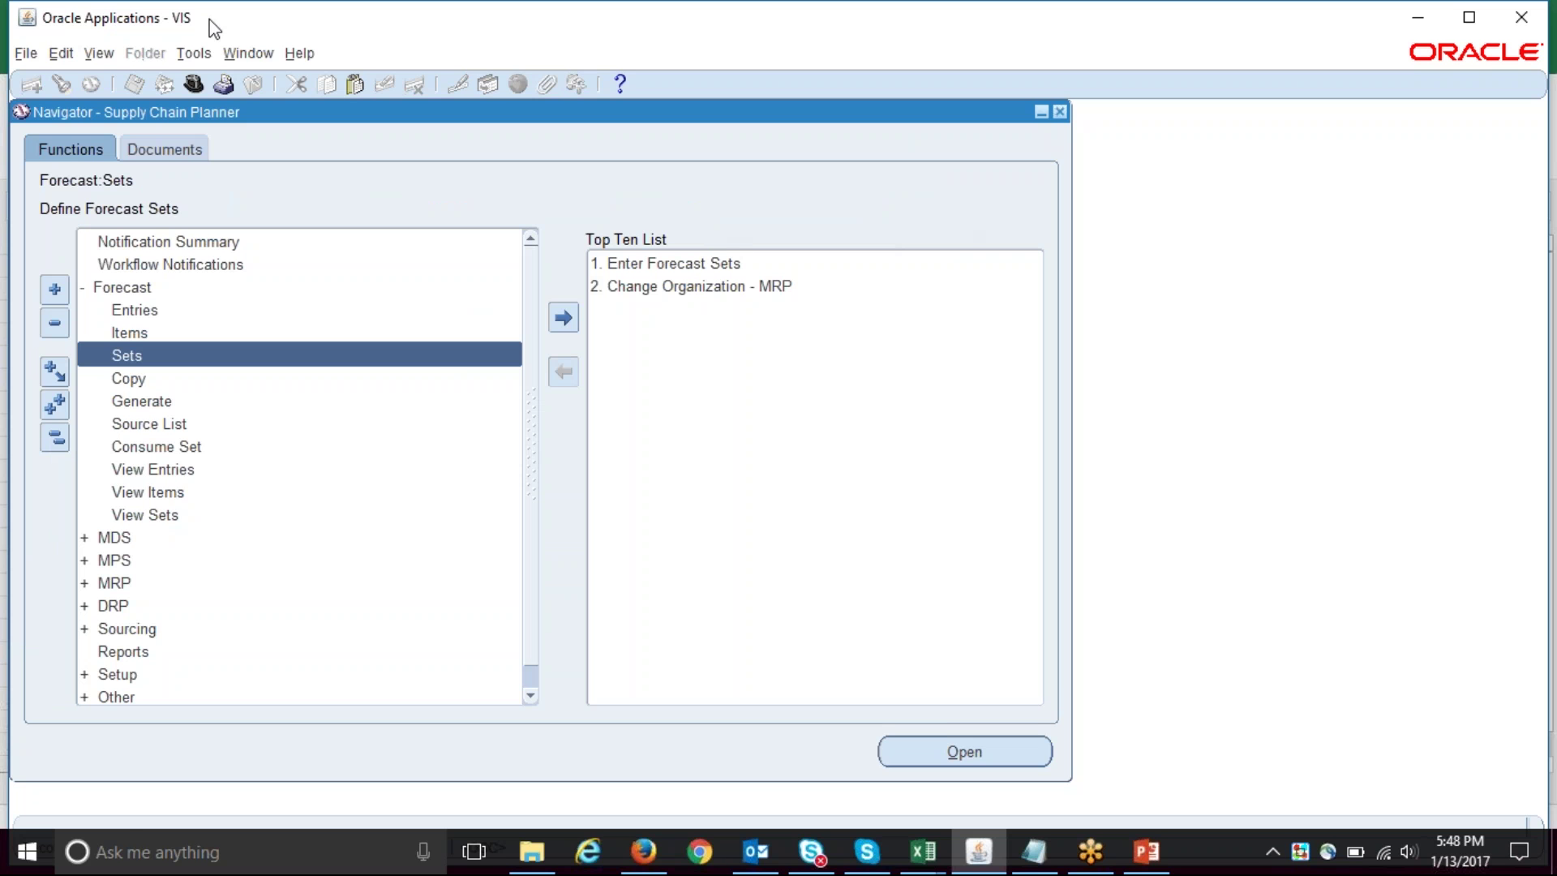
- Switch to Advanced Supply Chain Planner and view the Supply Chain Plan names list
click(193, 83)
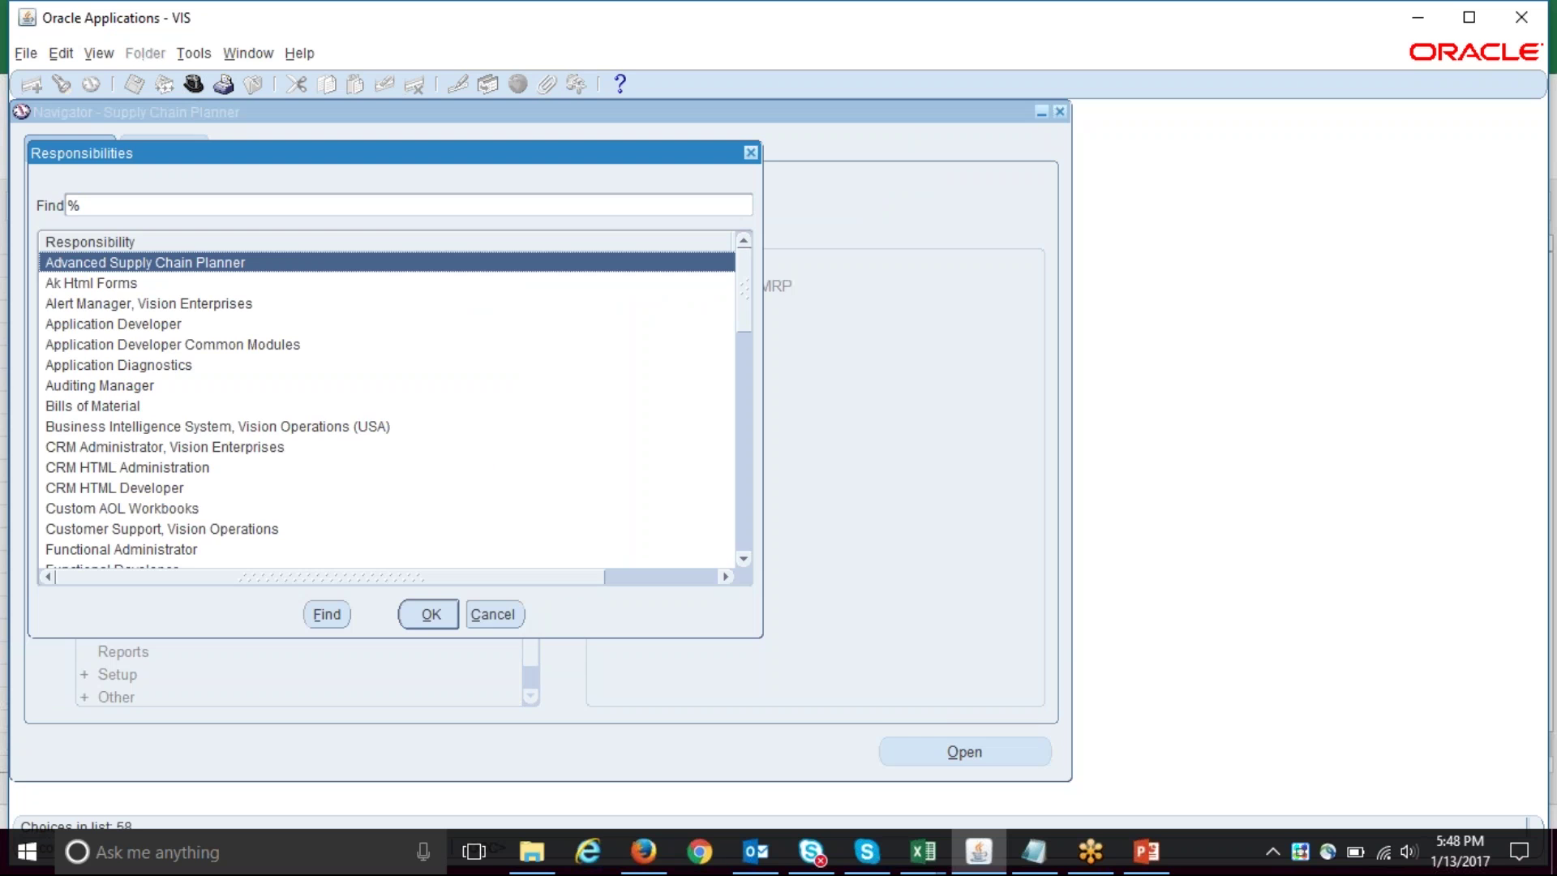
key(Return)
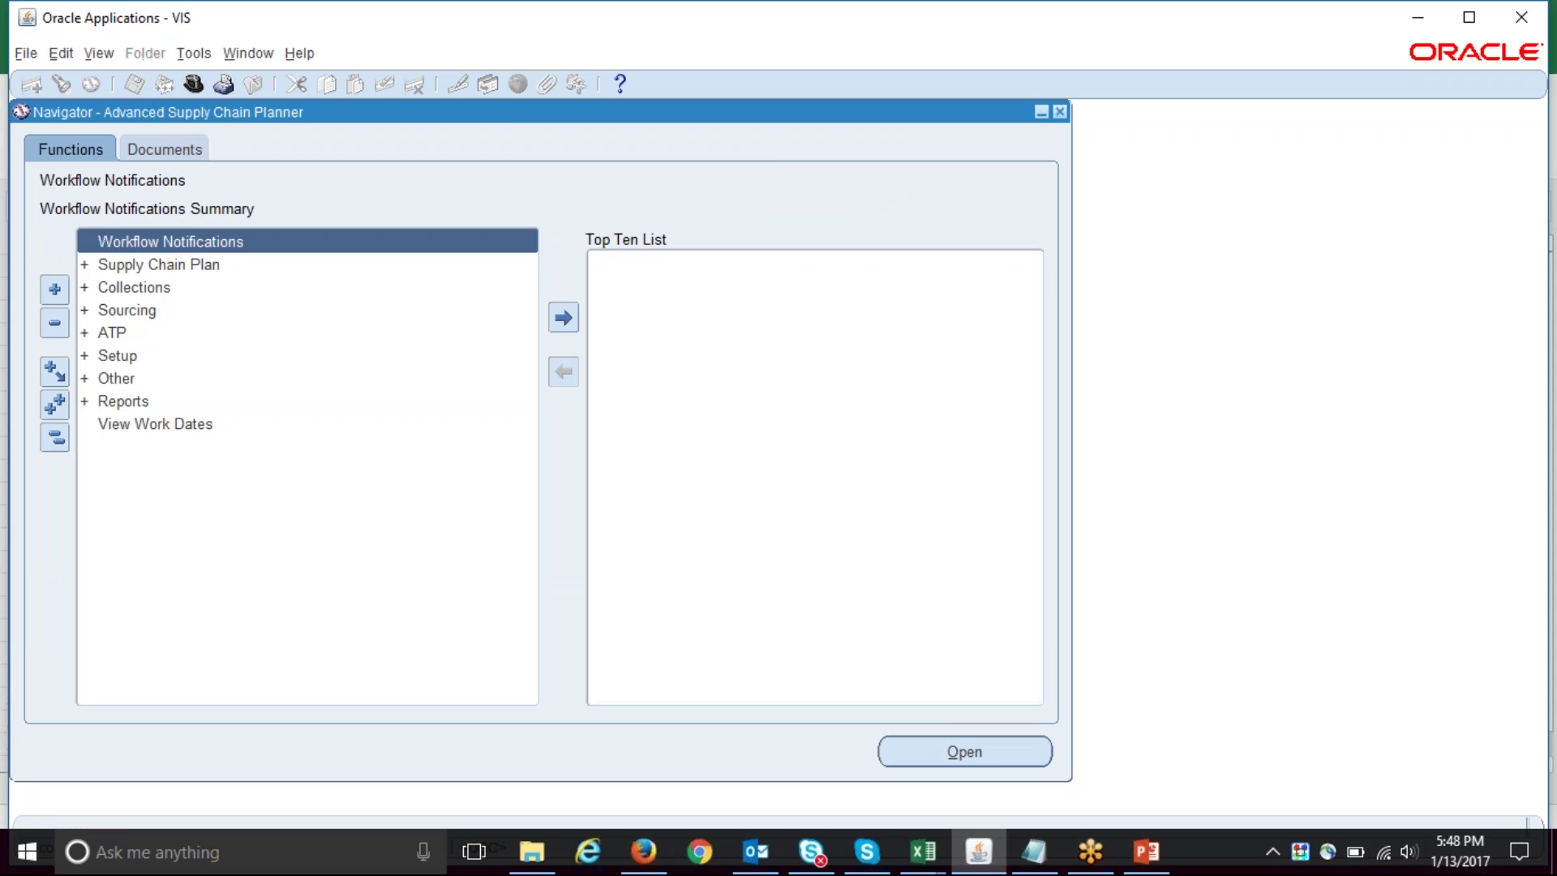
key(Down)
key(Down)
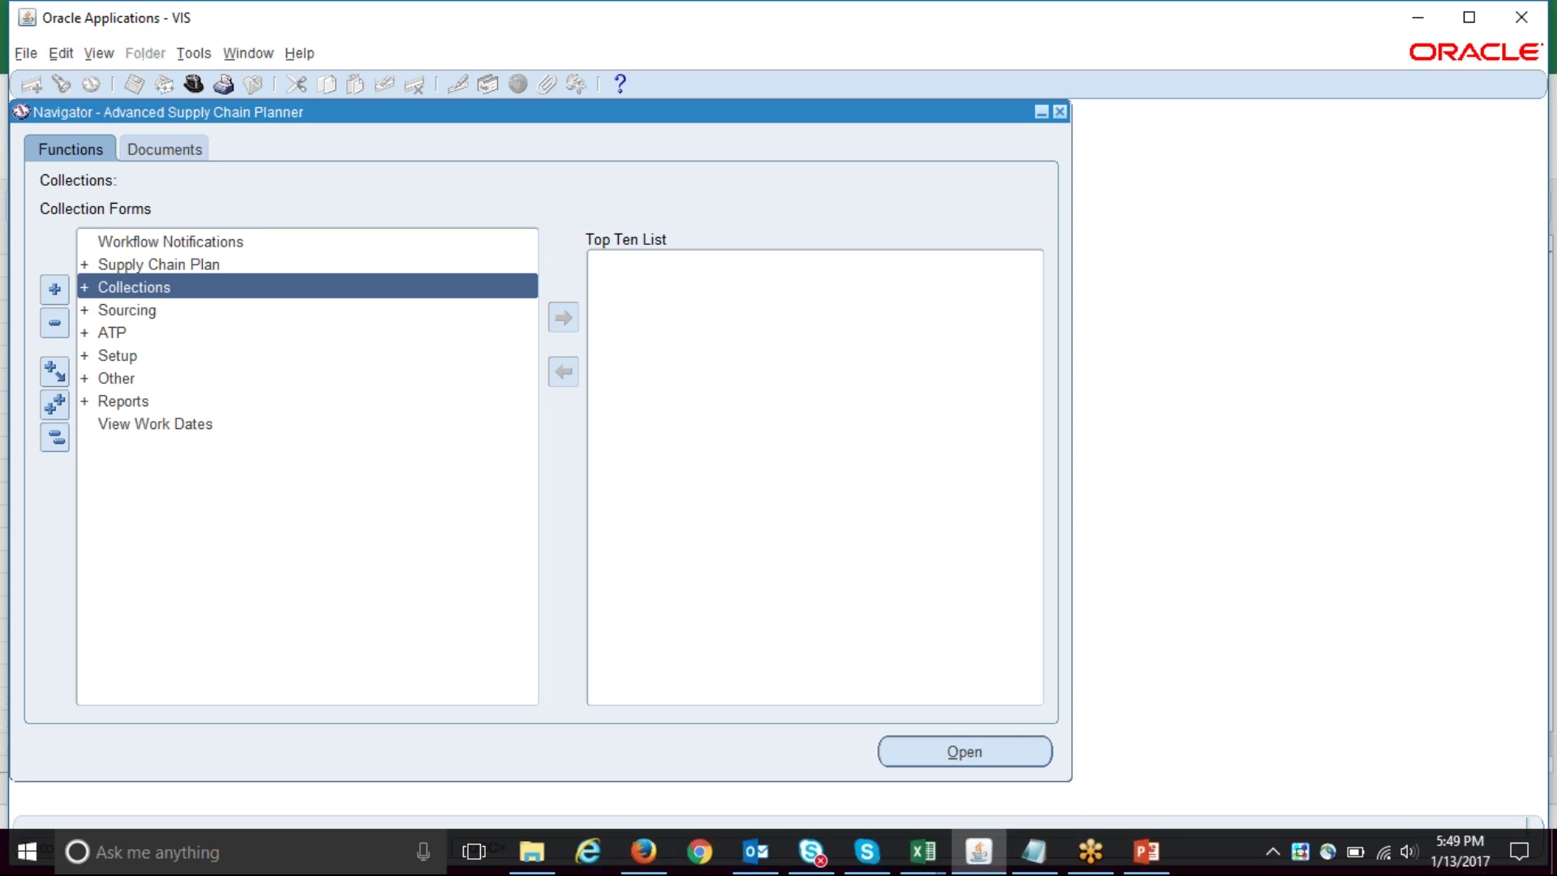
click(159, 264)
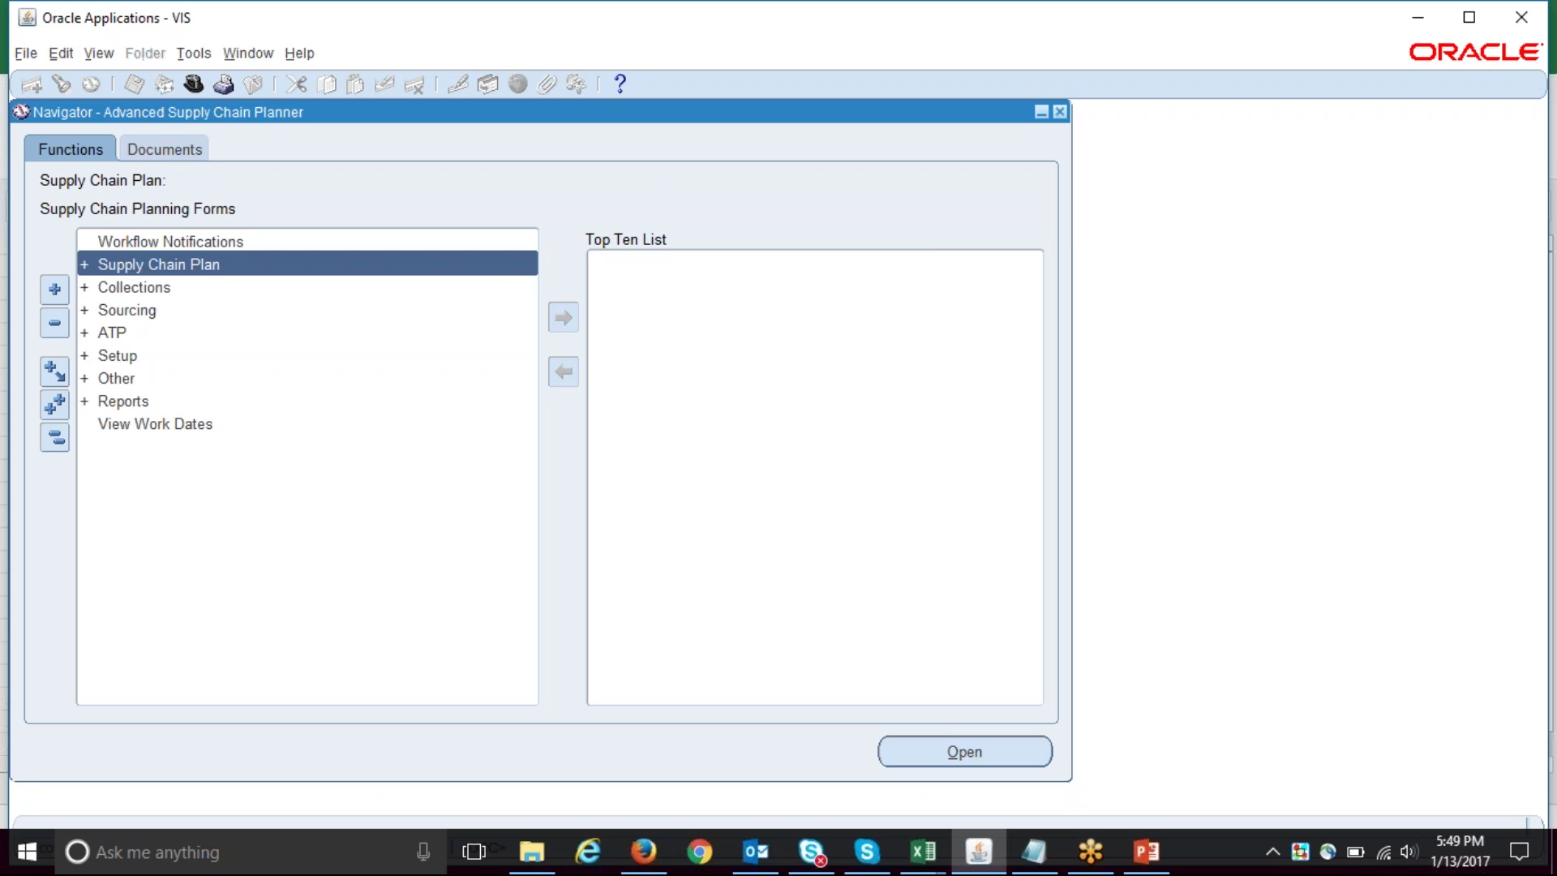
key(Return)
click(134, 333)
key(Return)
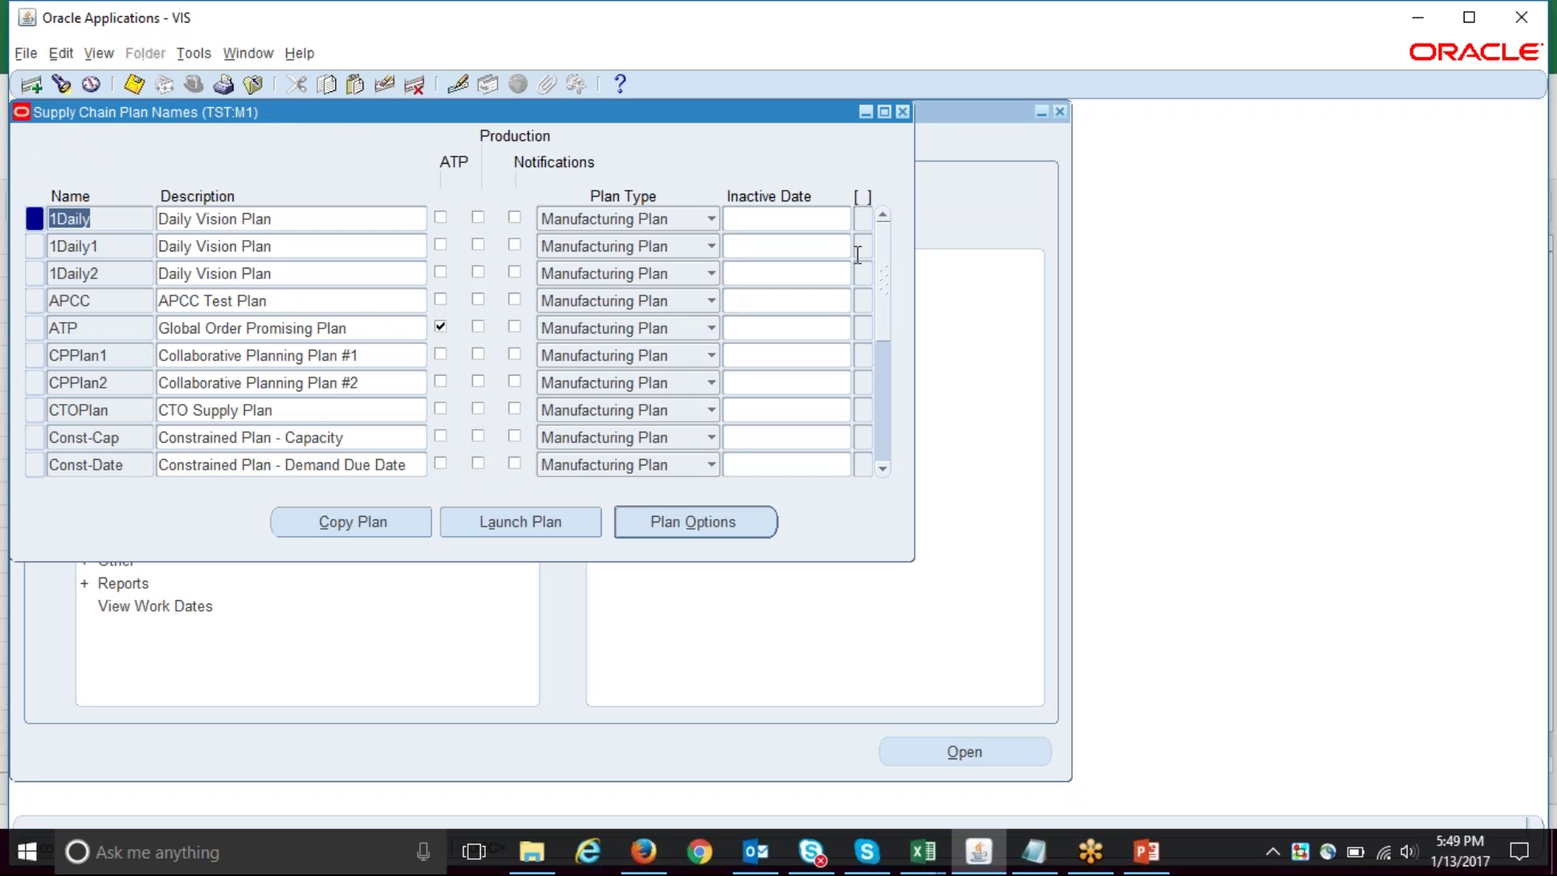
click(902, 112)
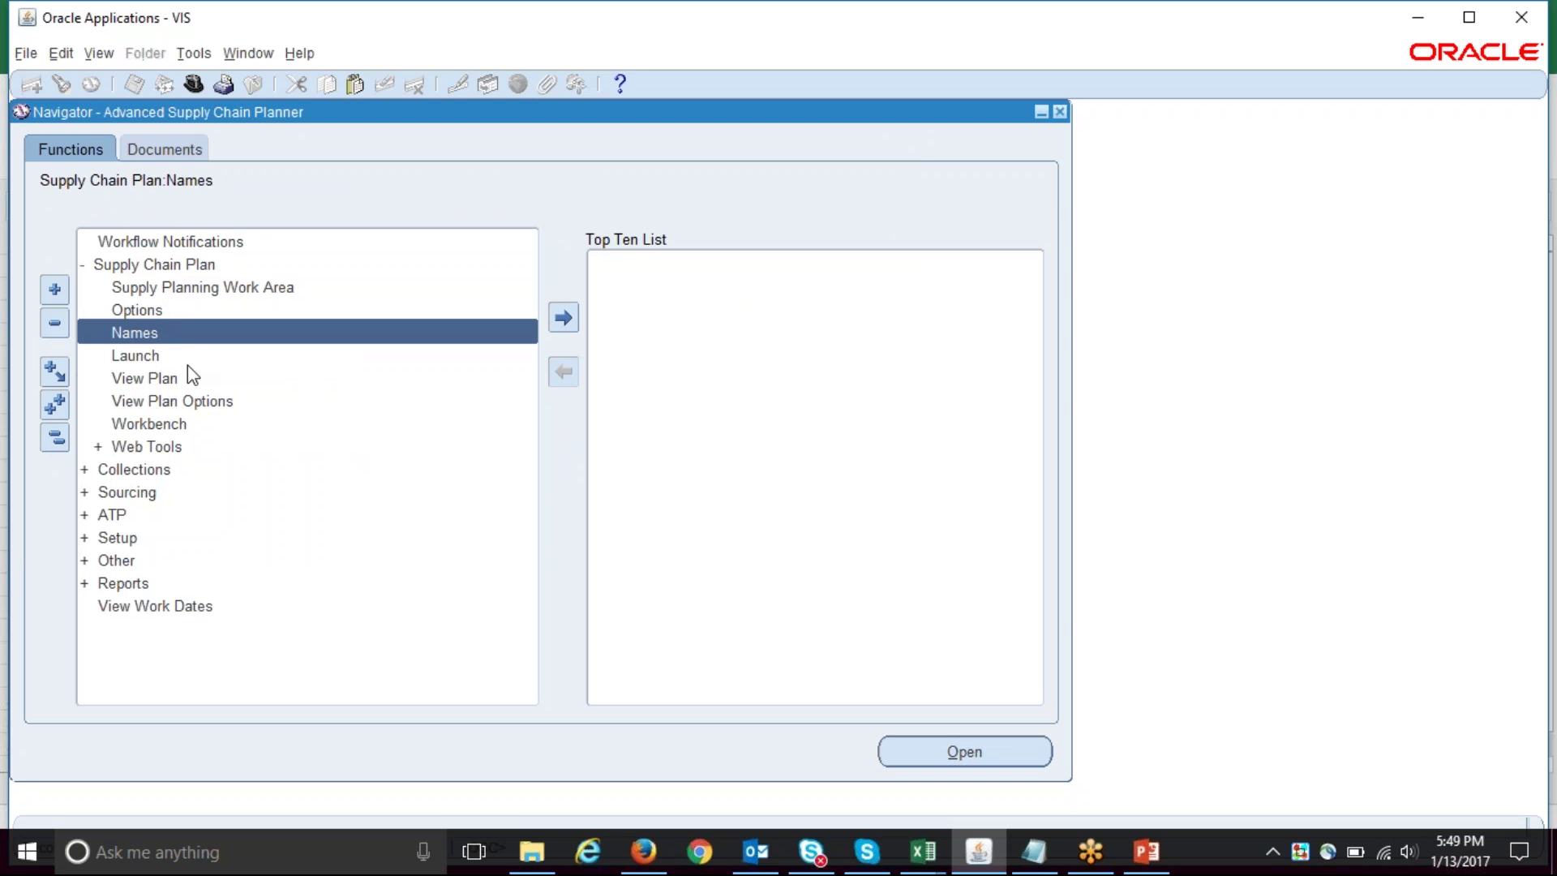
- In the Planner Workbench, find item SS-1 within plan SS-ASCP
click(175, 423)
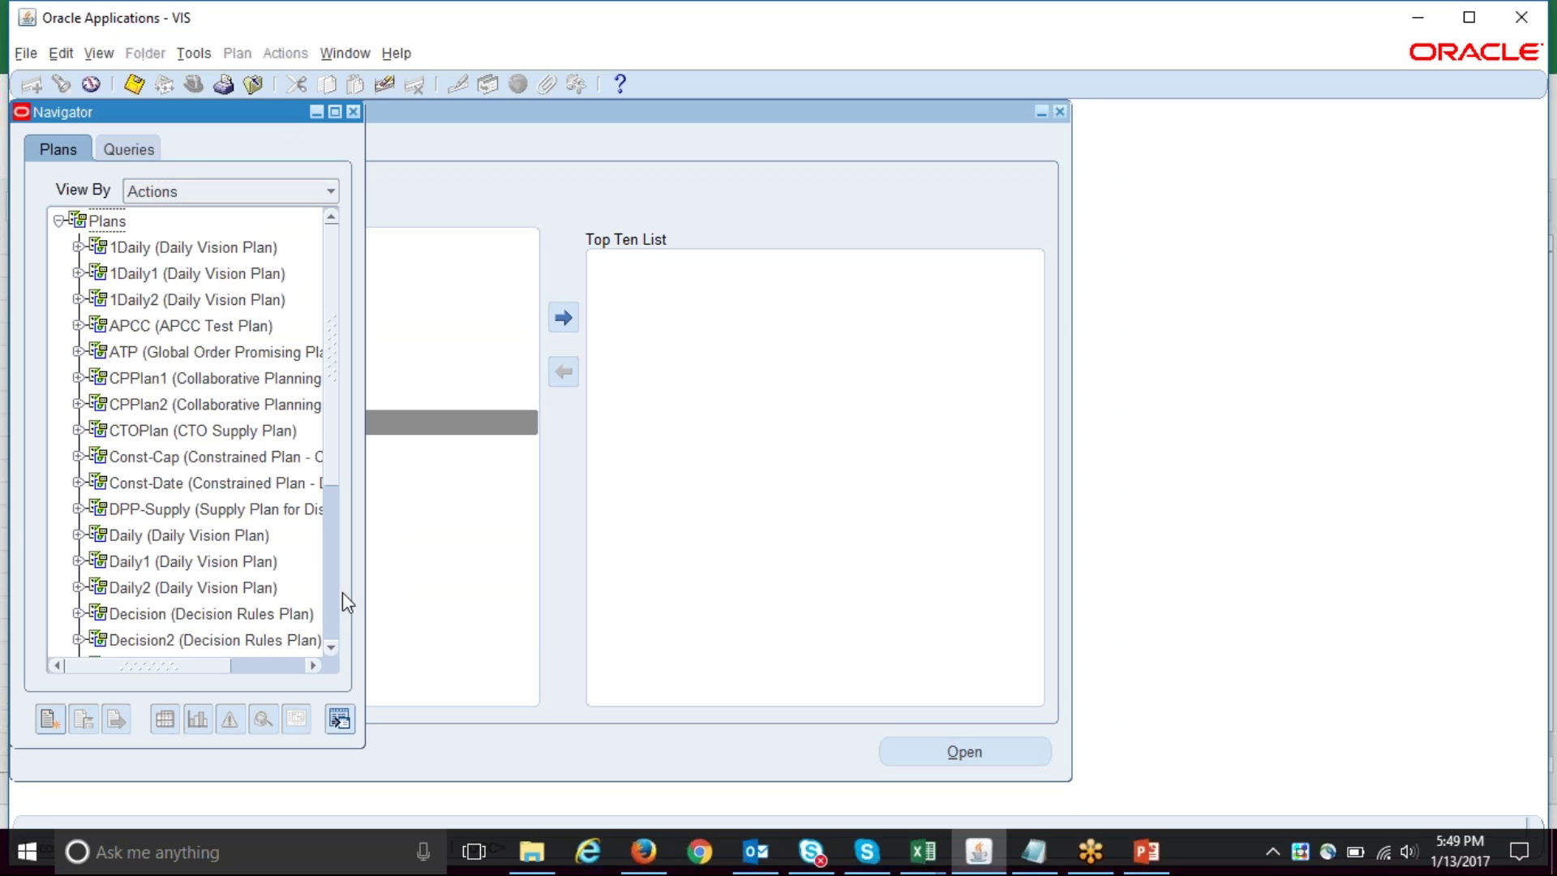
scroll(342, 592, down, 3)
click(203, 644)
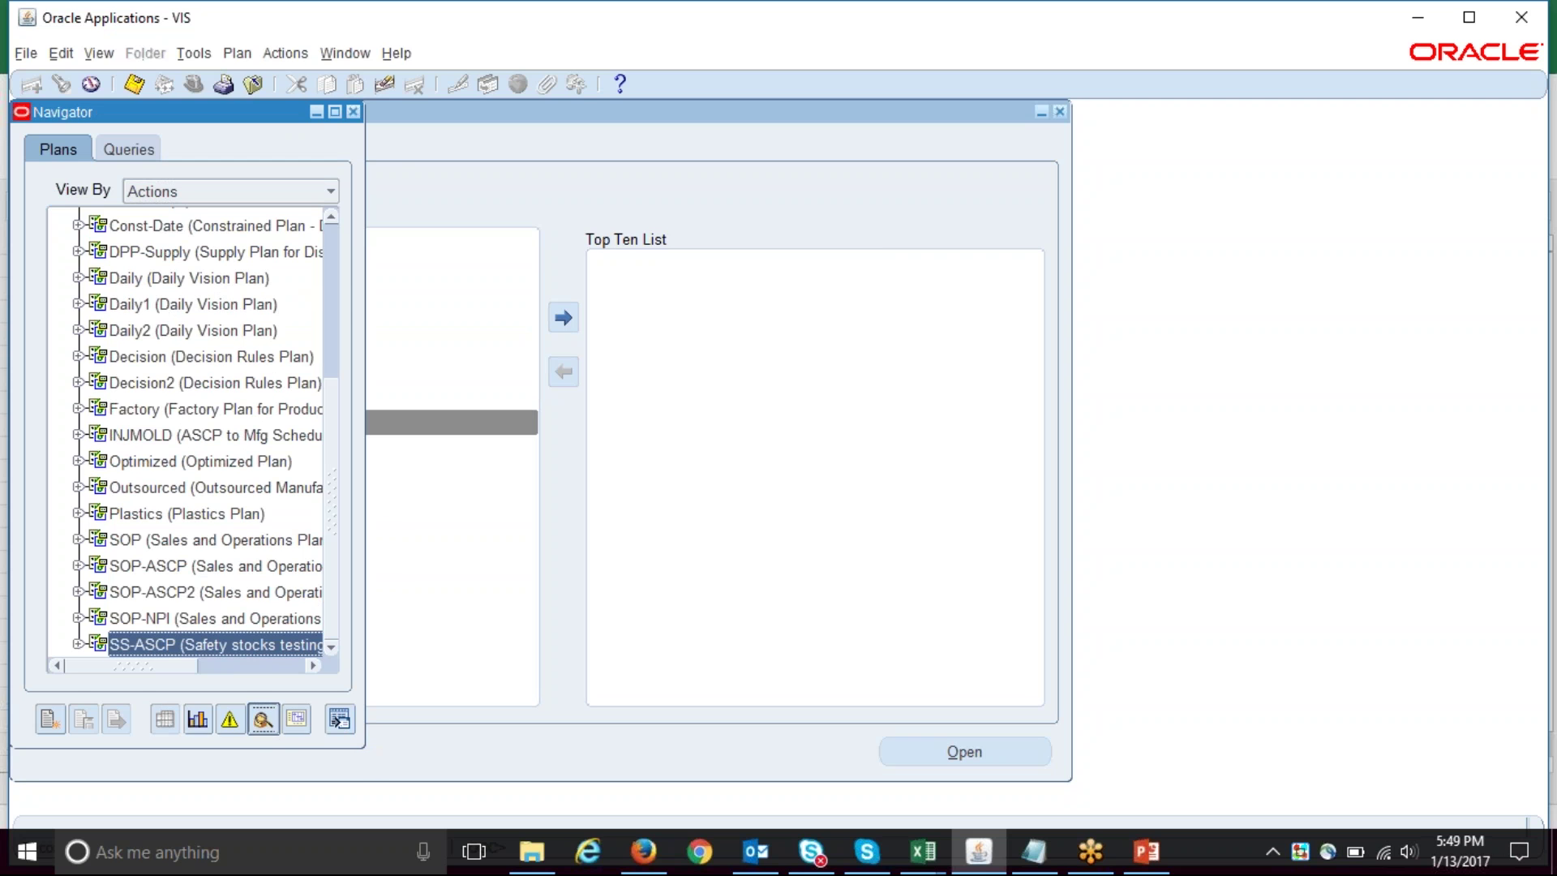
click(263, 718)
text(Item)
key(Tab)
key(ctrl+l)
text(SS-1)
key(Return)
key(Return)
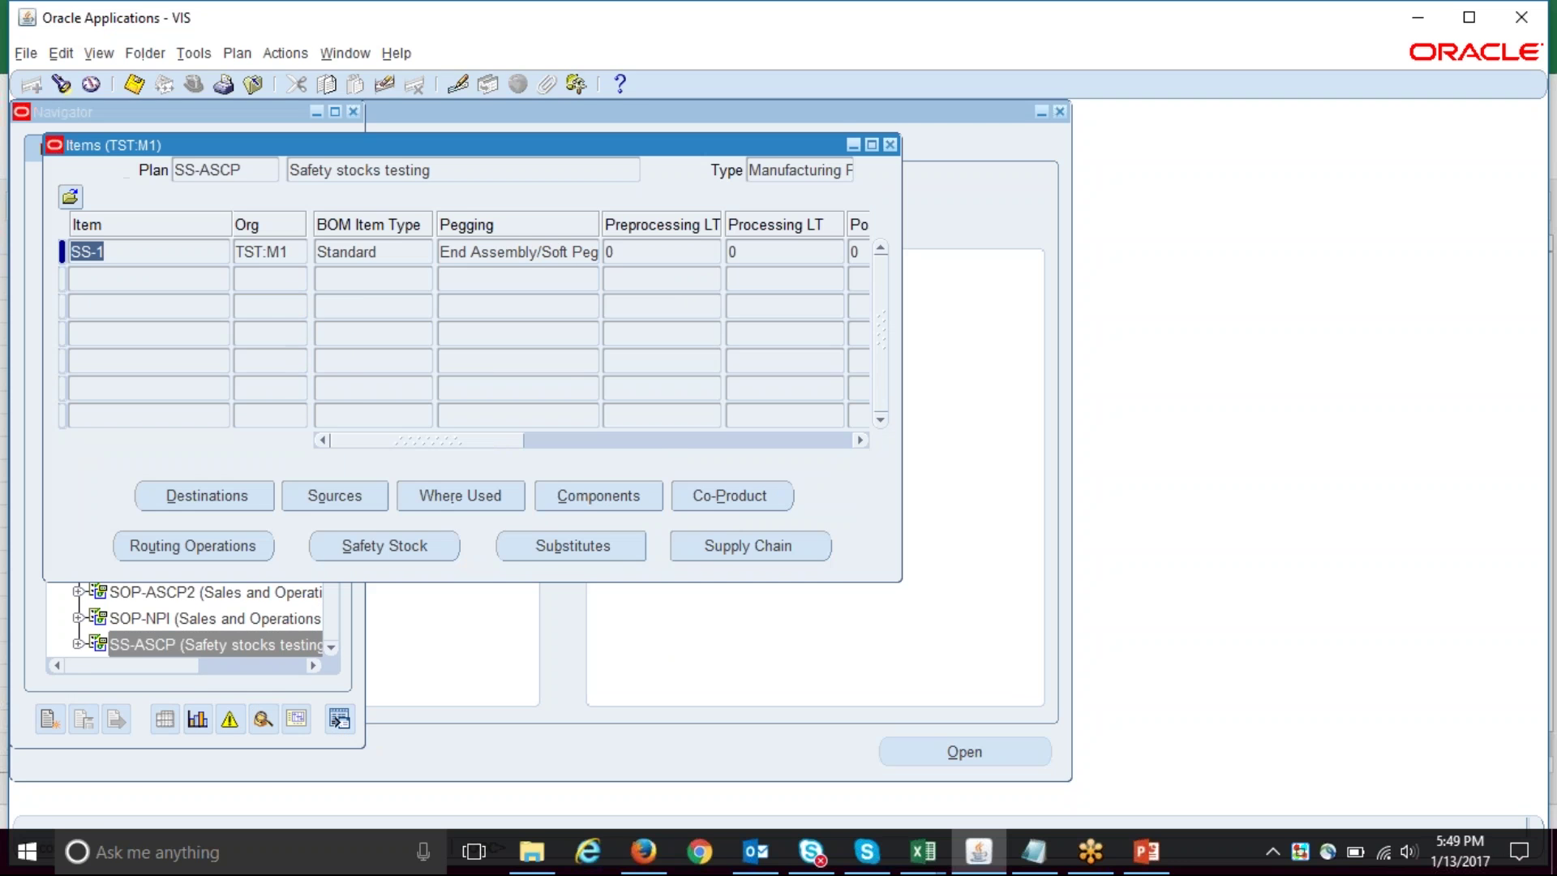
- Review SS-1's safety stock quantities from 1000 on 13-JAN-2017, then switch to Excel's Book1
click(406, 546)
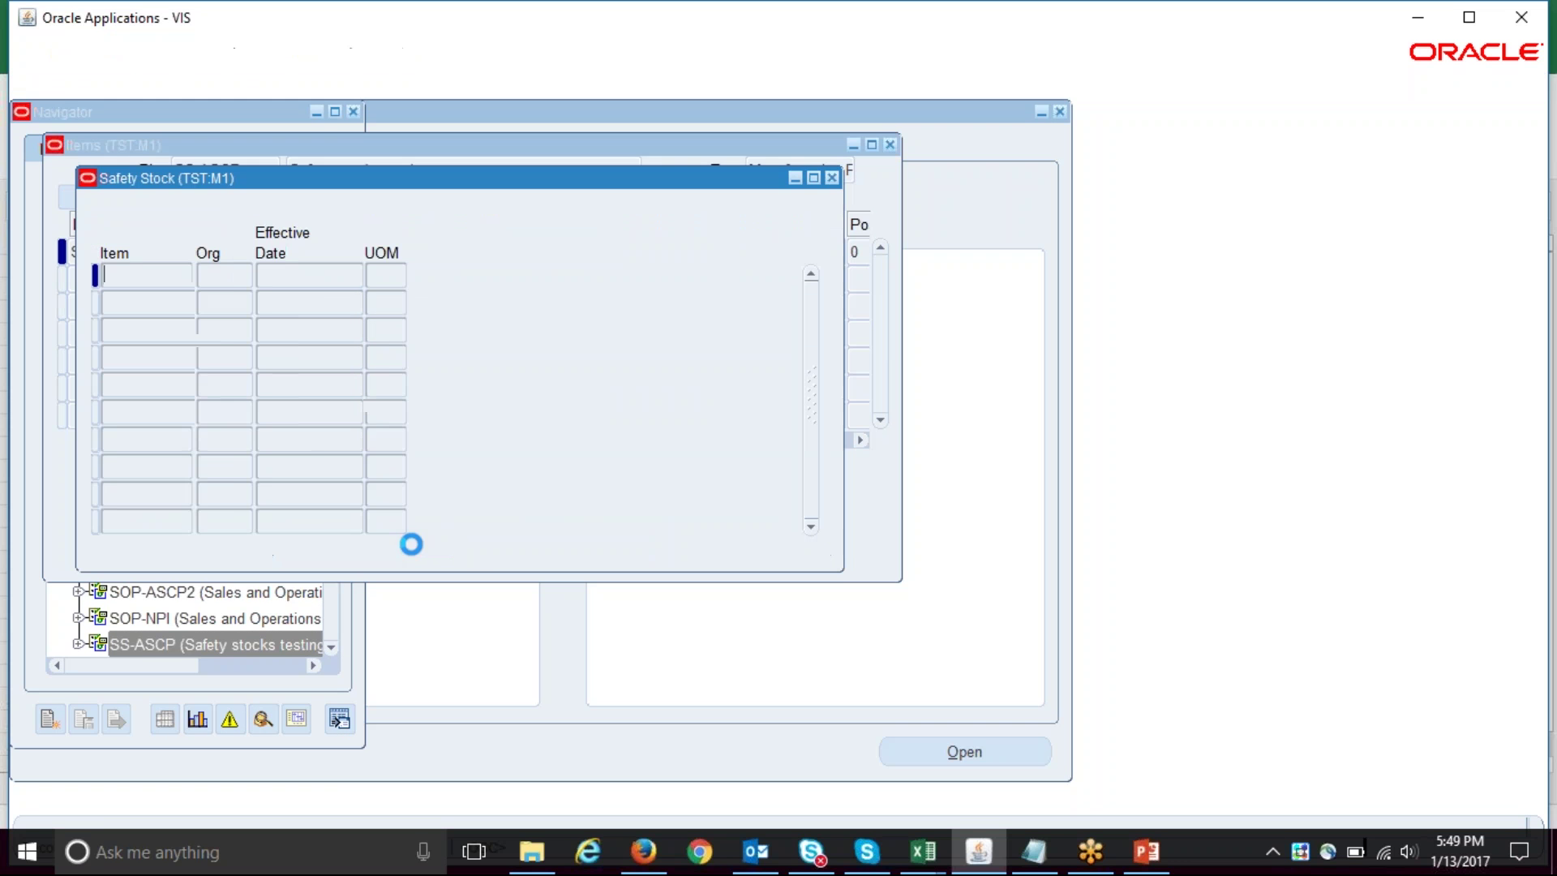
click(573, 284)
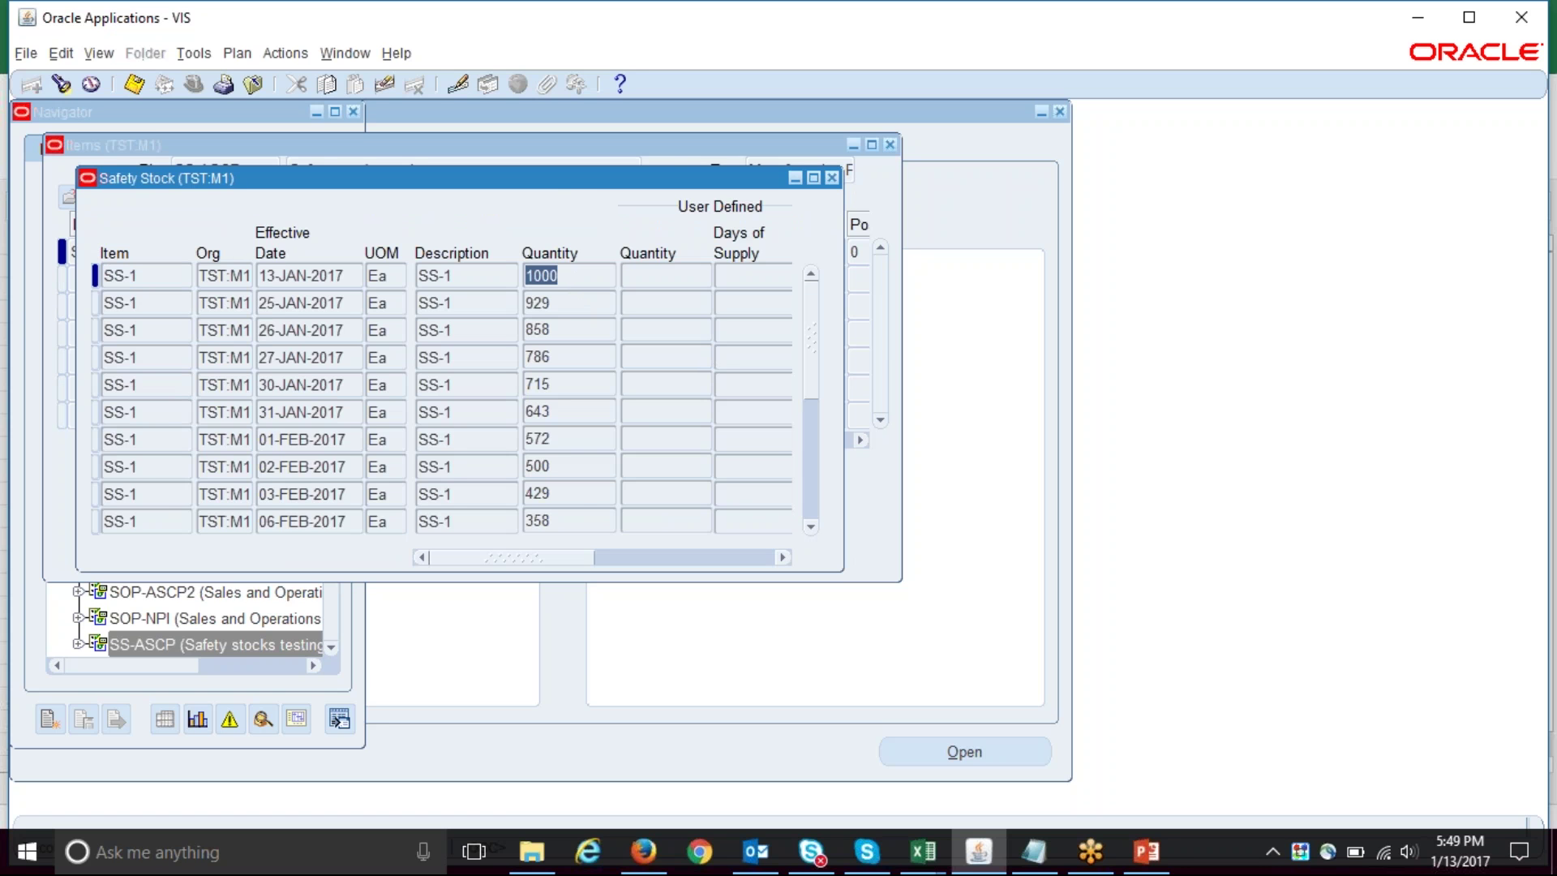
drag(564, 189, 883, 281)
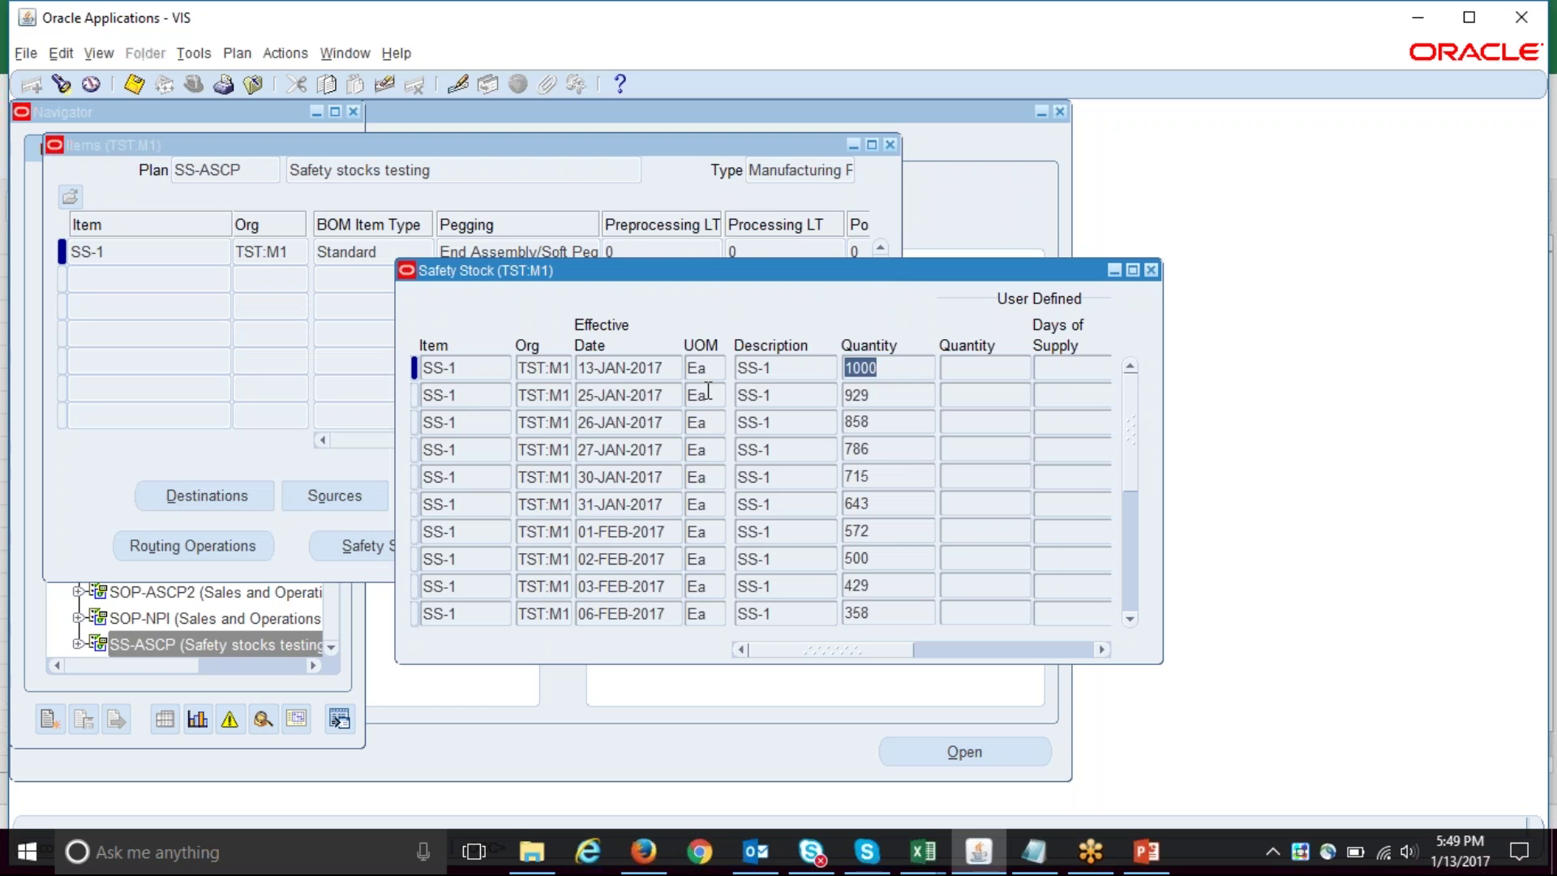
click(632, 369)
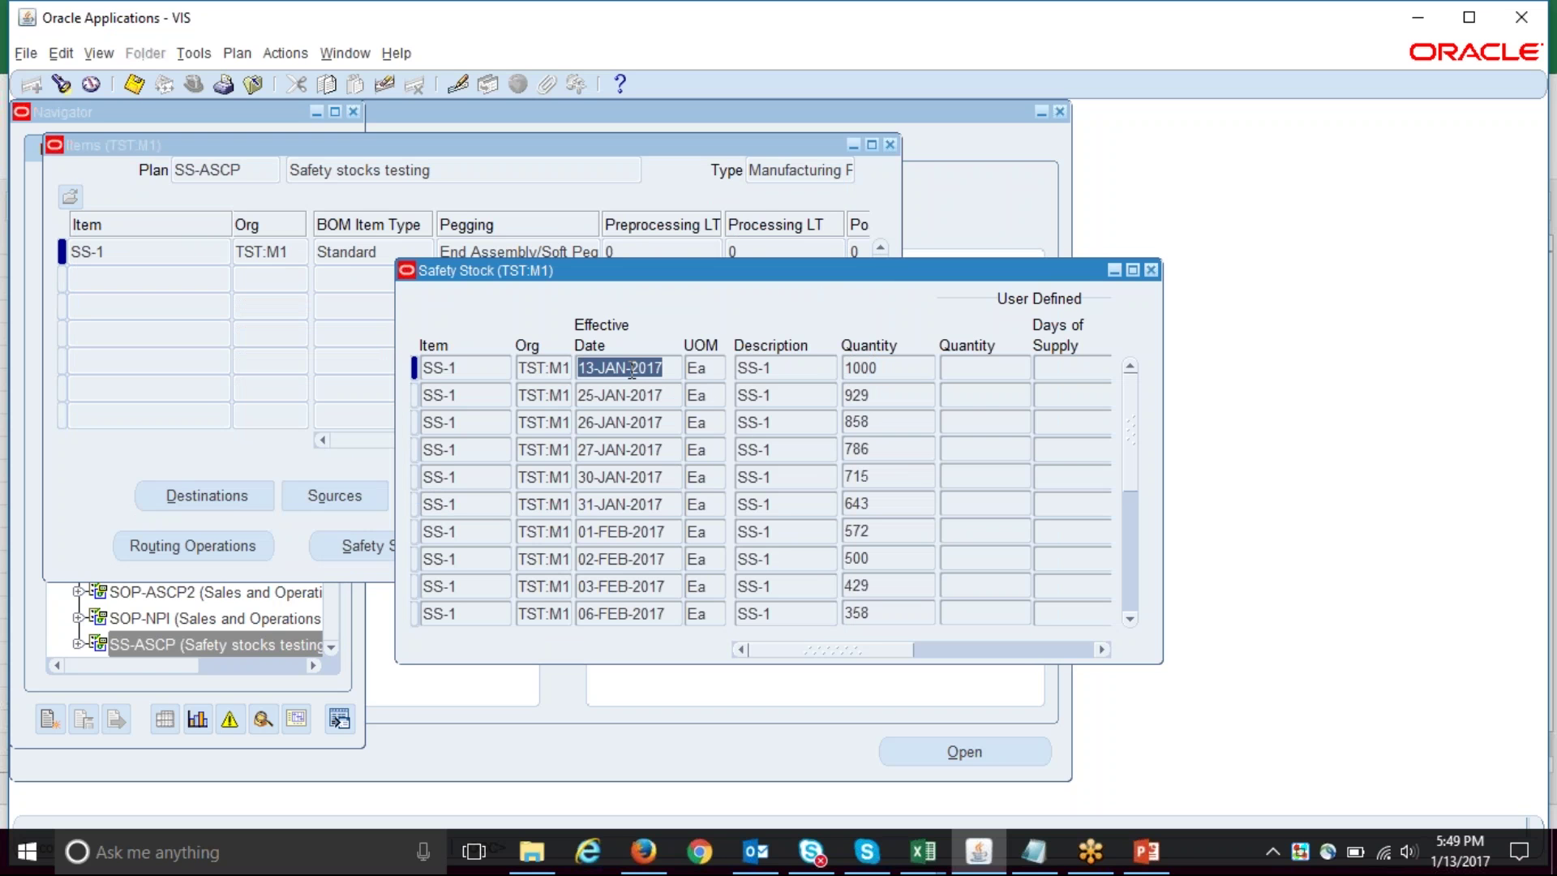
click(881, 365)
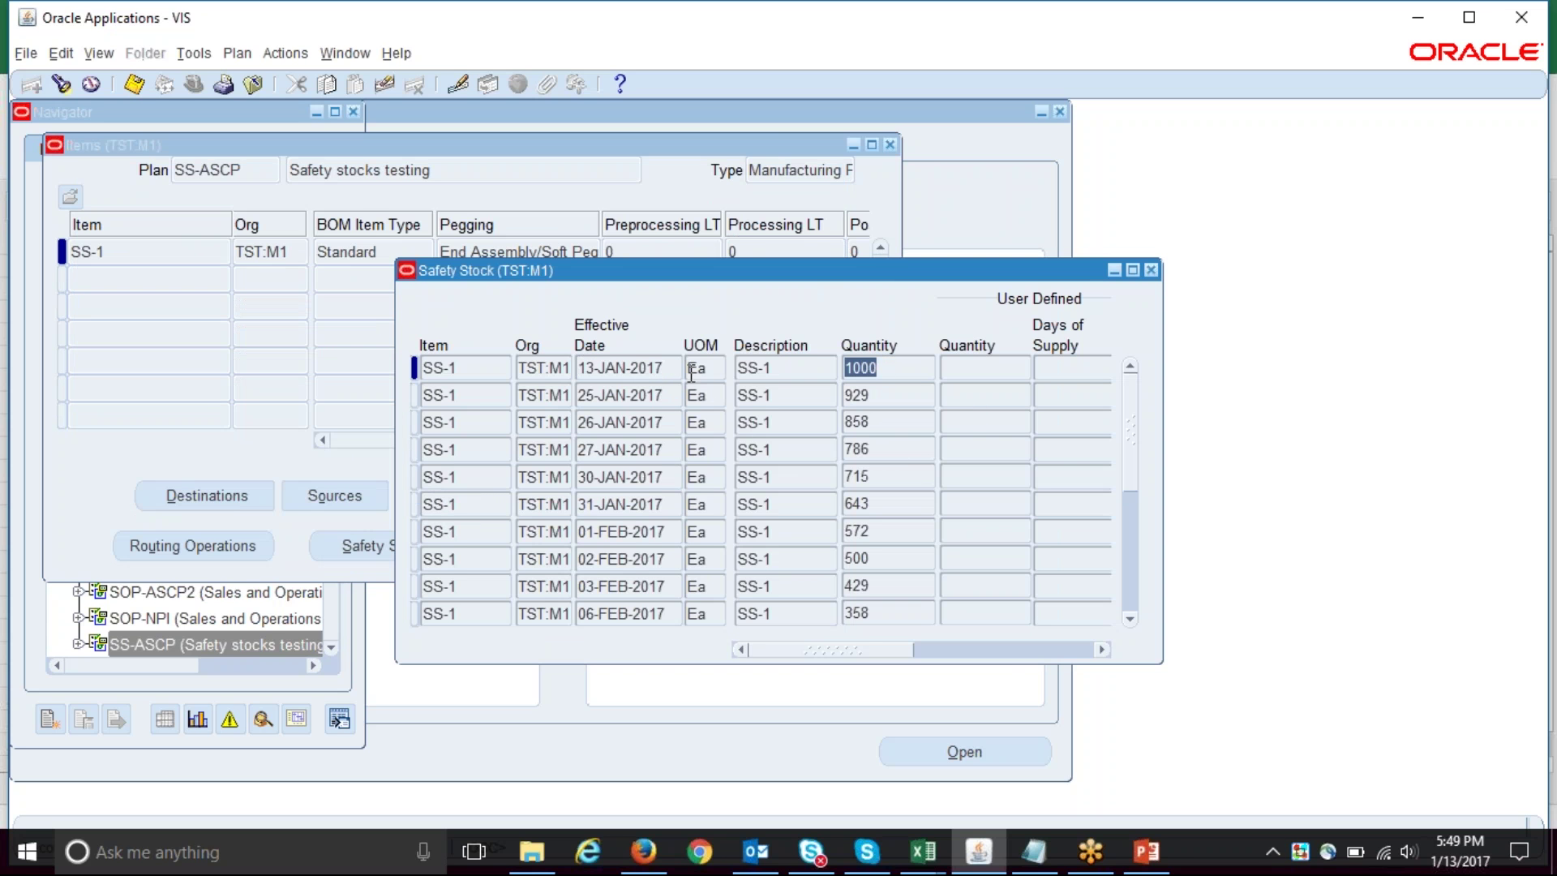
click(649, 395)
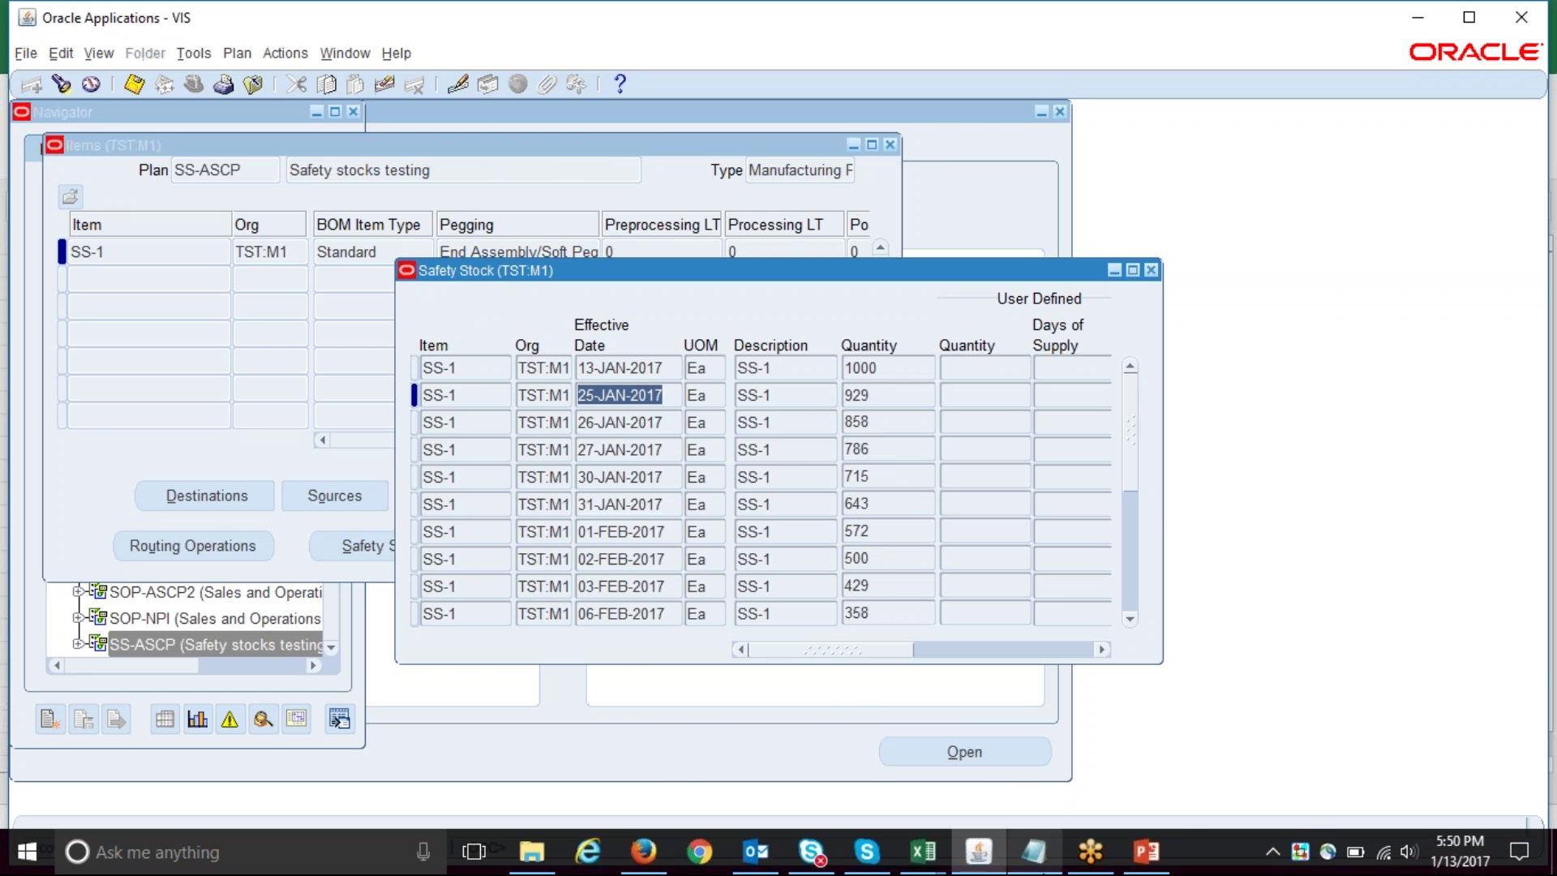
click(916, 856)
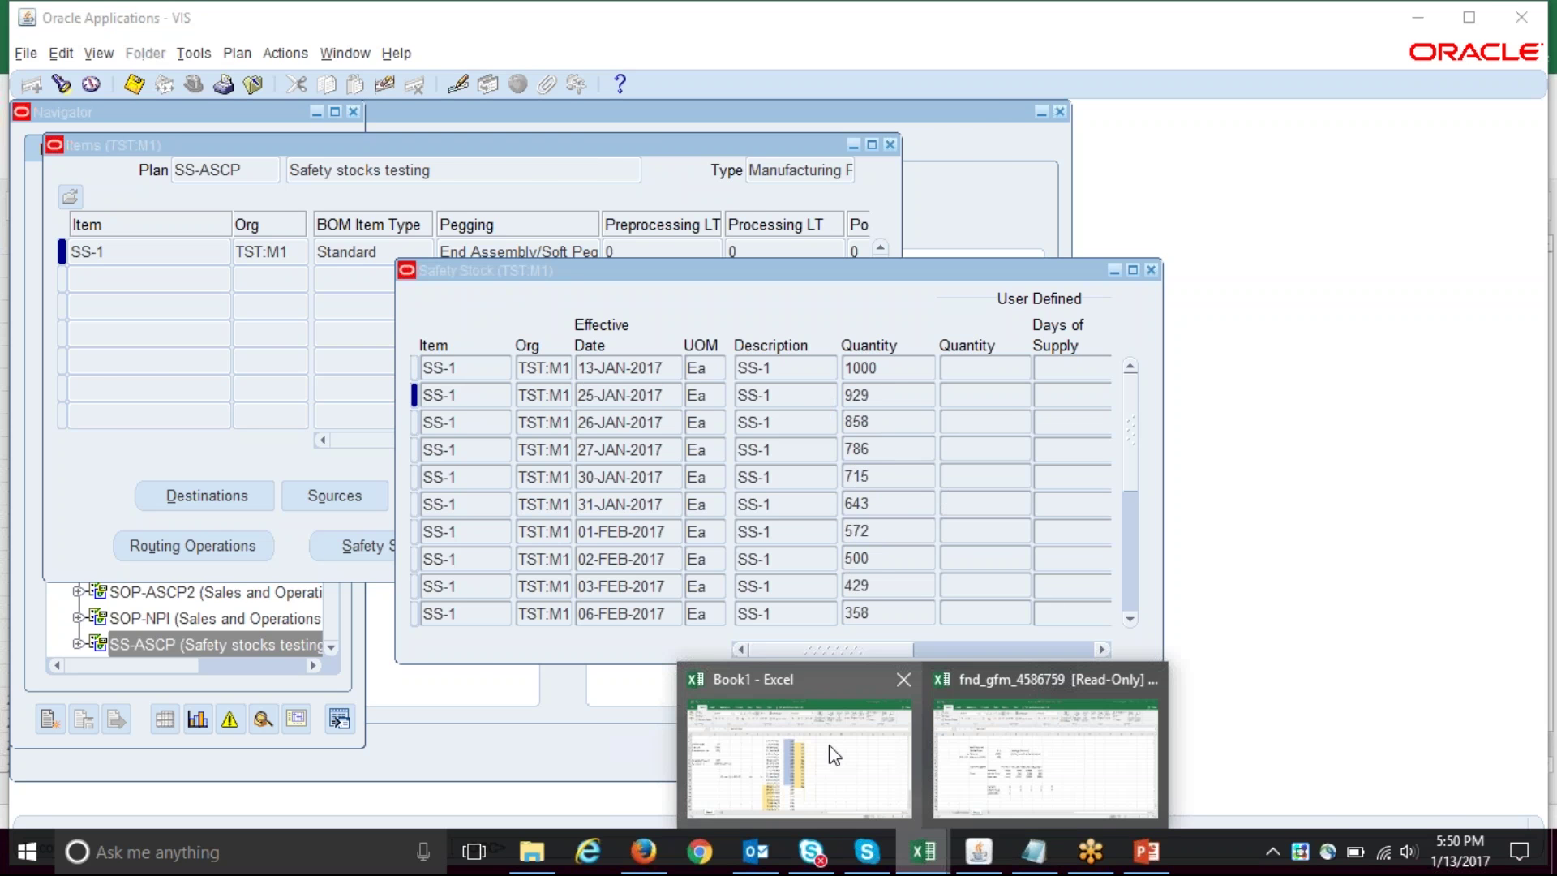
click(830, 747)
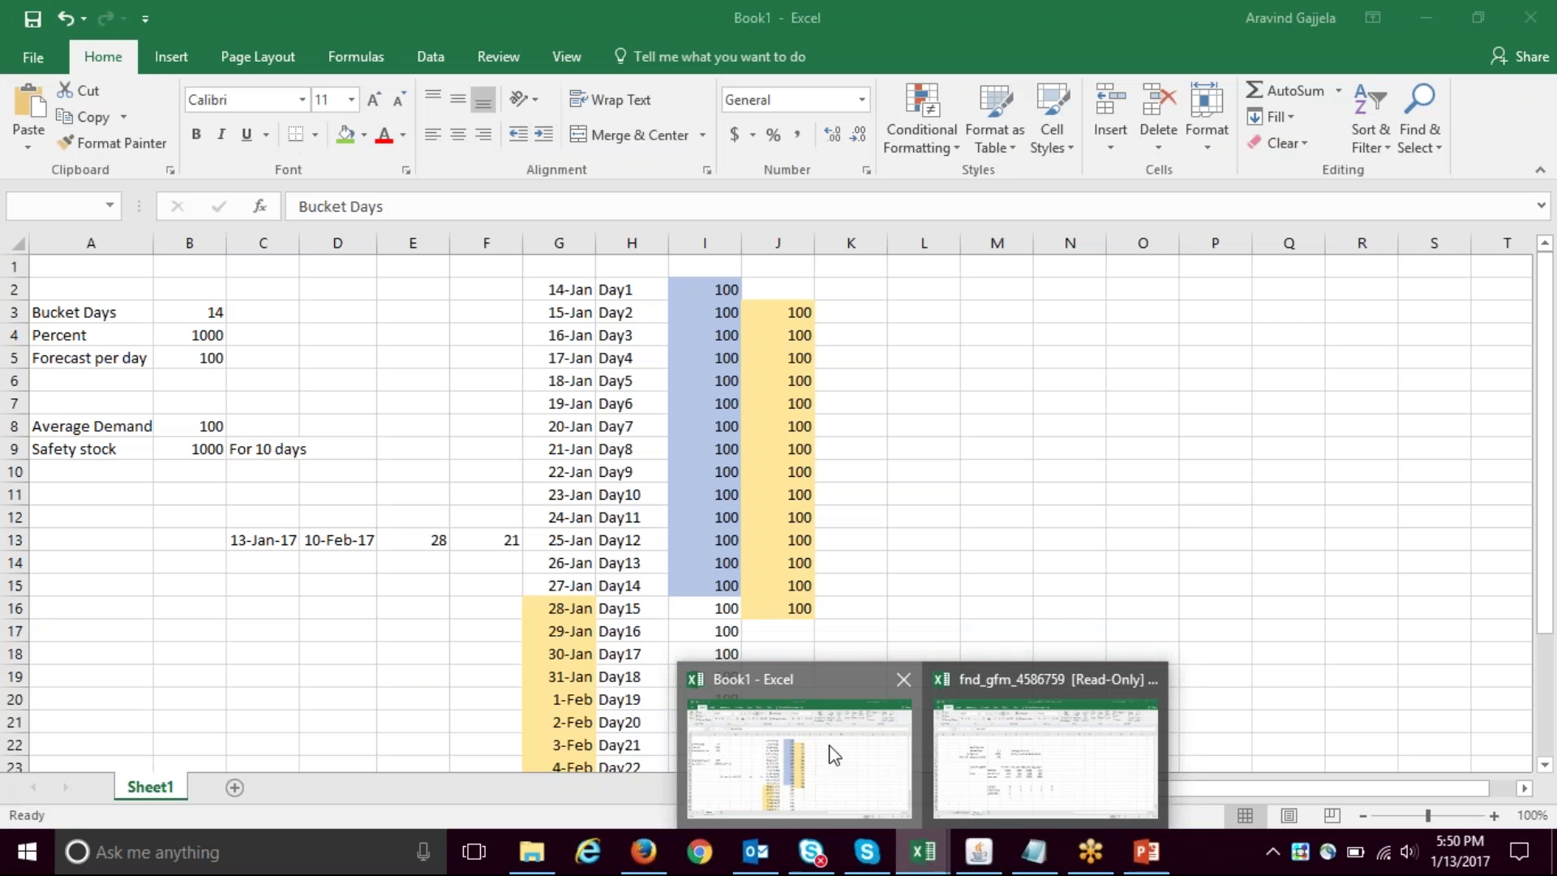
- Switch to the fnd_gfm_4586759 workbook and inspect the first forecast's order type, due date and quantity
click(923, 851)
click(1010, 740)
click(186, 787)
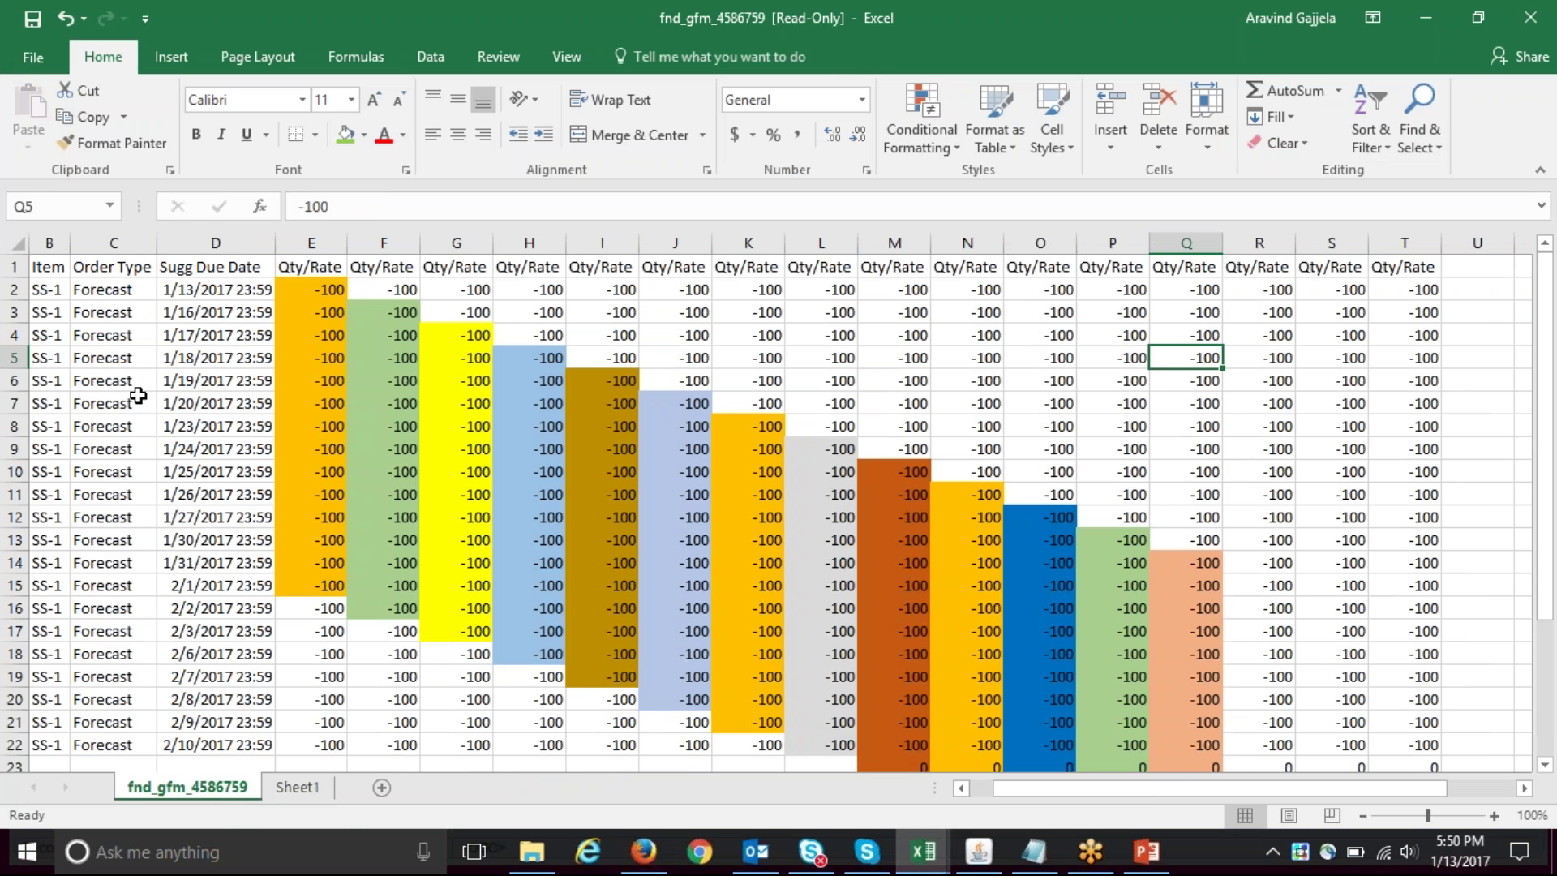
click(112, 309)
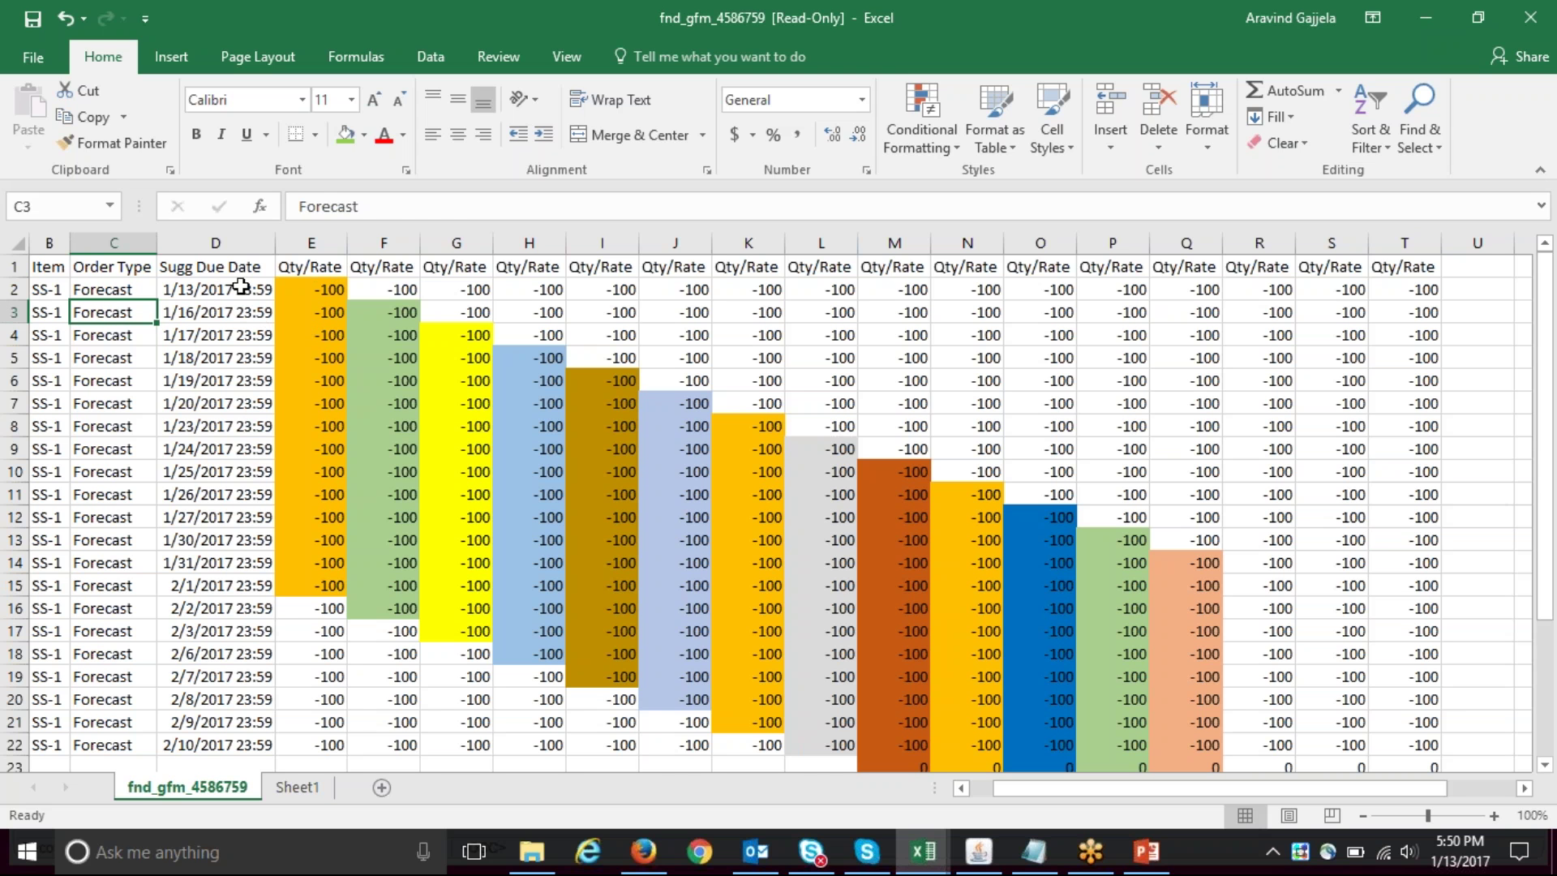
click(212, 286)
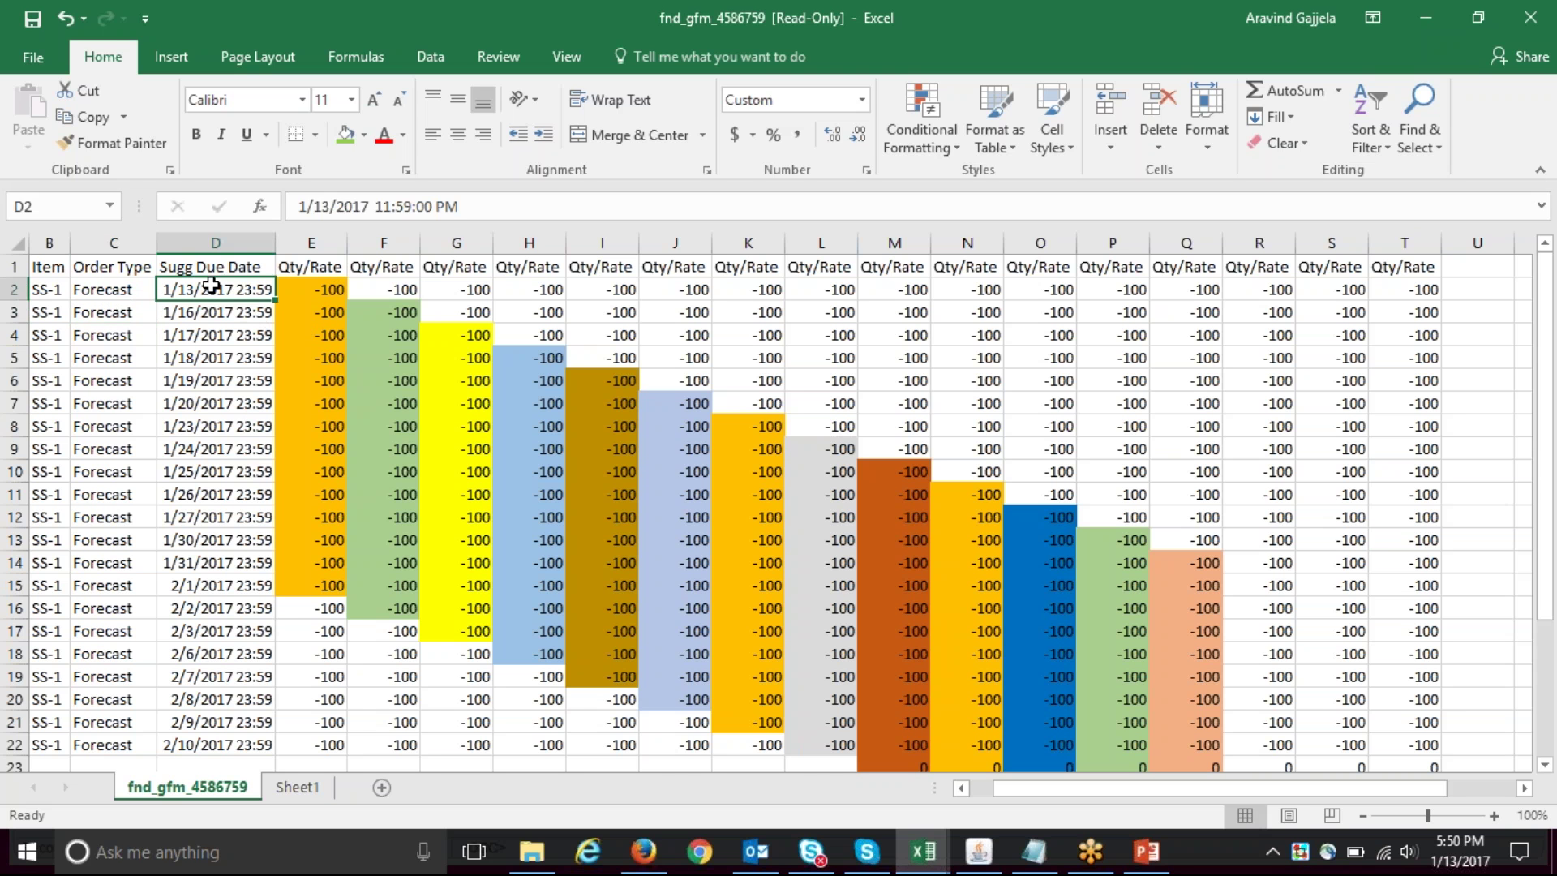
click(308, 268)
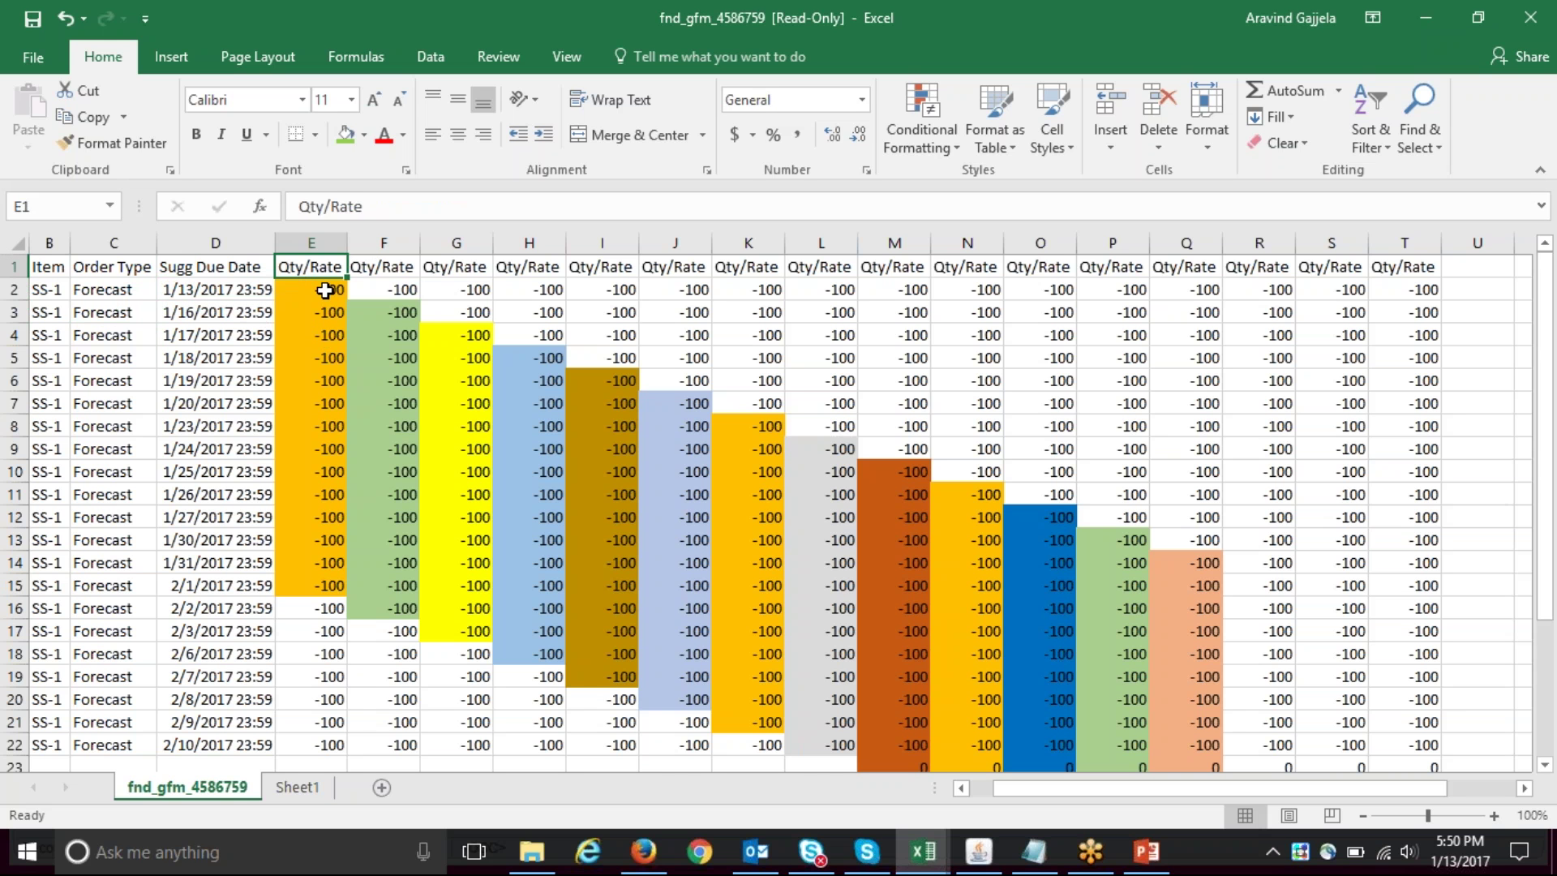
- Select the first 14 daily forecasts (-100 each, -1400 total) and check Sheet1's Percent of 1000
key(Down)
key(shift+Down)
key(shift+Down)
key(shift+Down)
key(shift+Down)
key(shift+Down)
key(shift+Down)
key(shift+Down)
key(shift+Down)
key(shift+Down)
key(shift+Down)
key(shift+Down)
key(shift+Down)
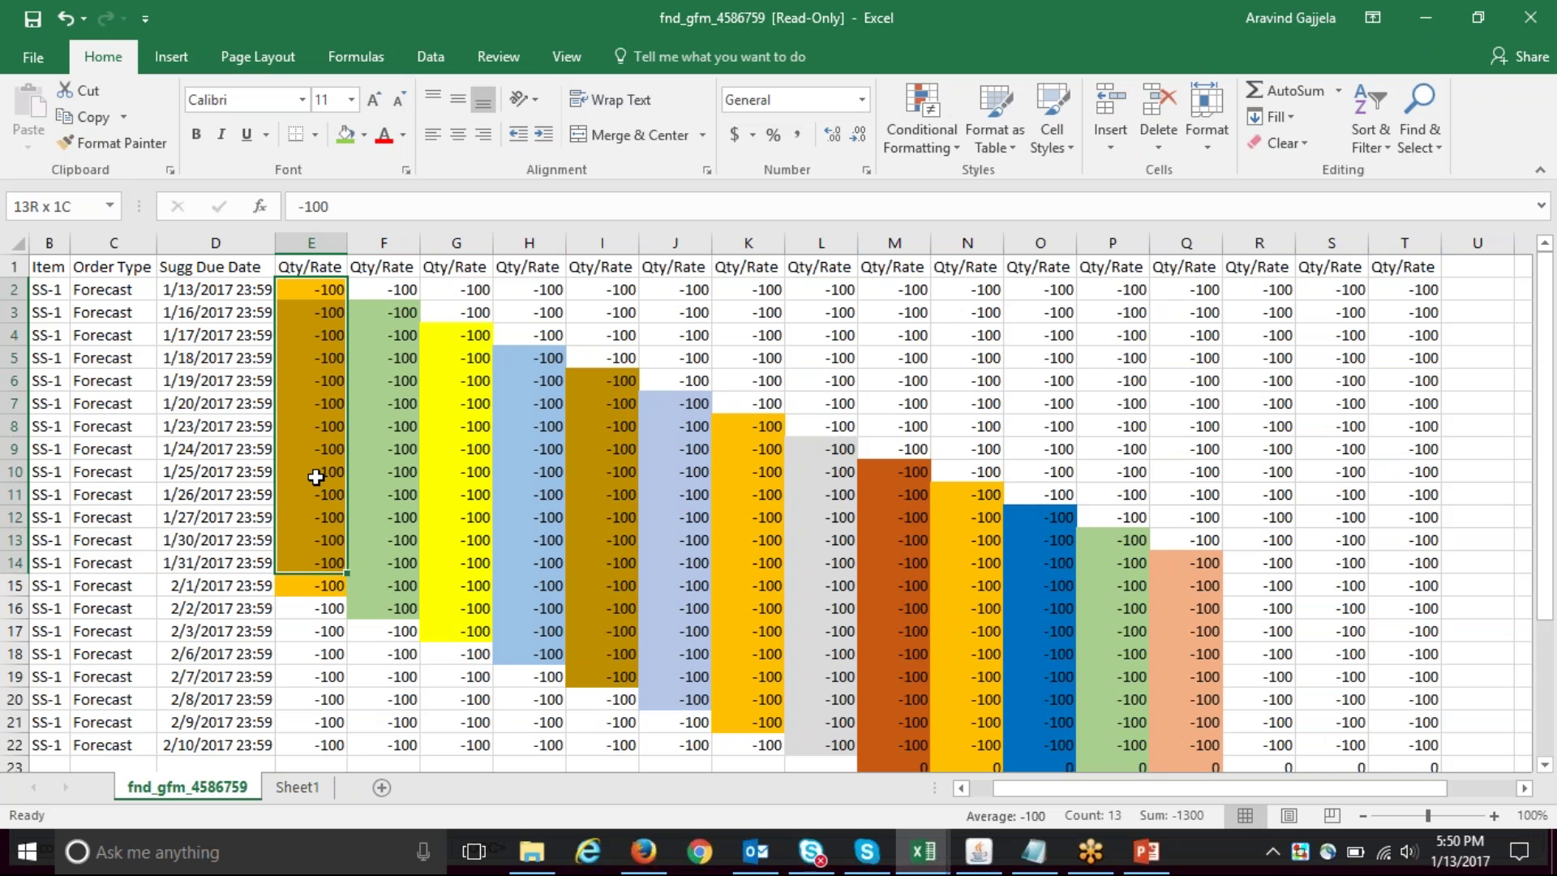
key(shift+Down)
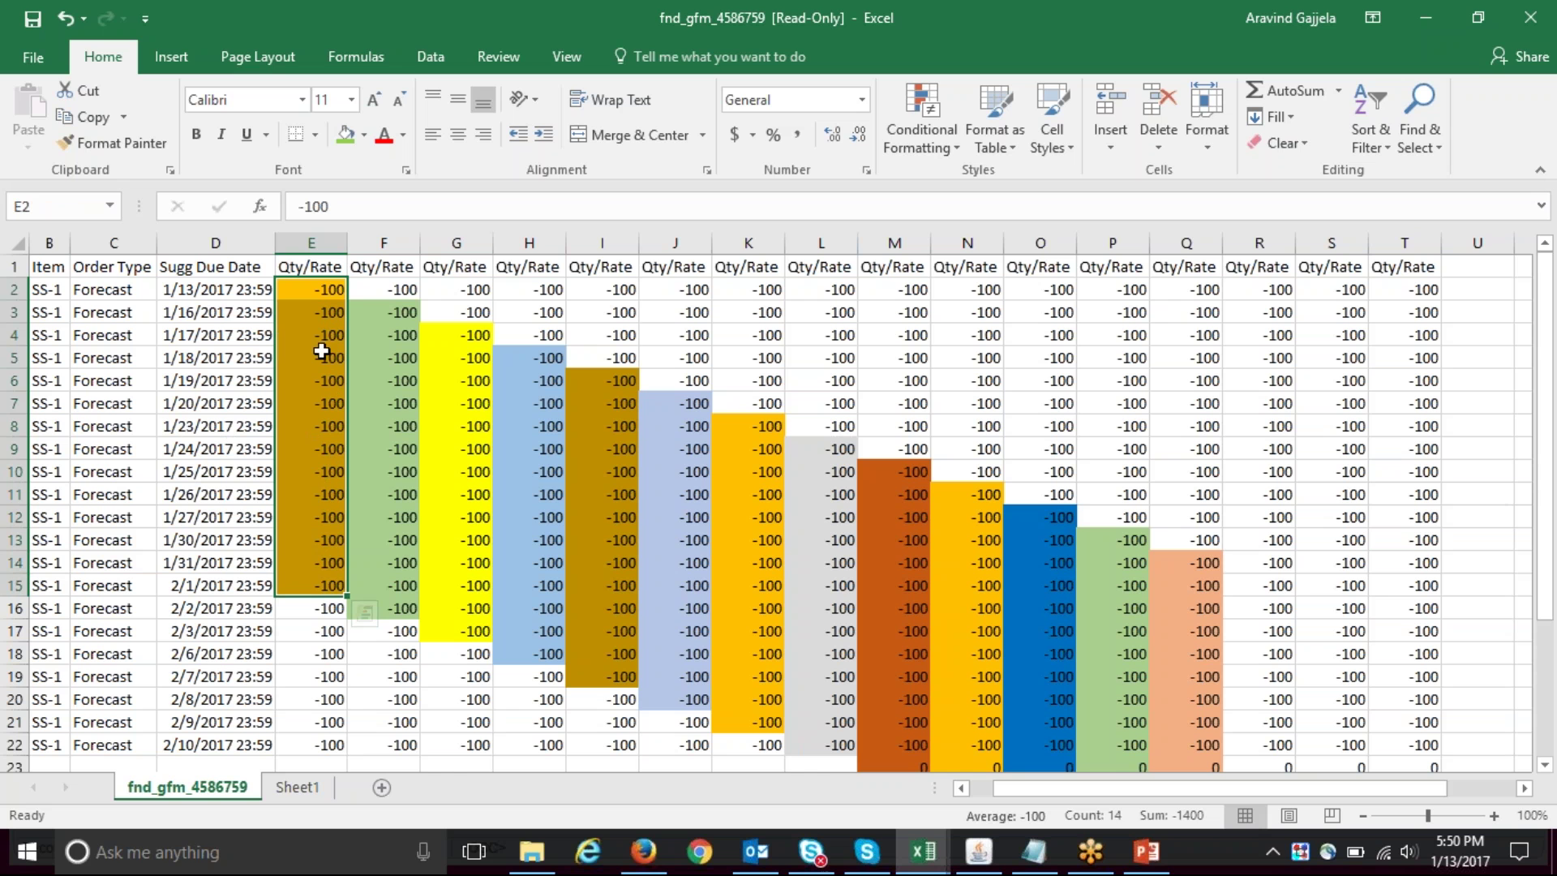
key(Down)
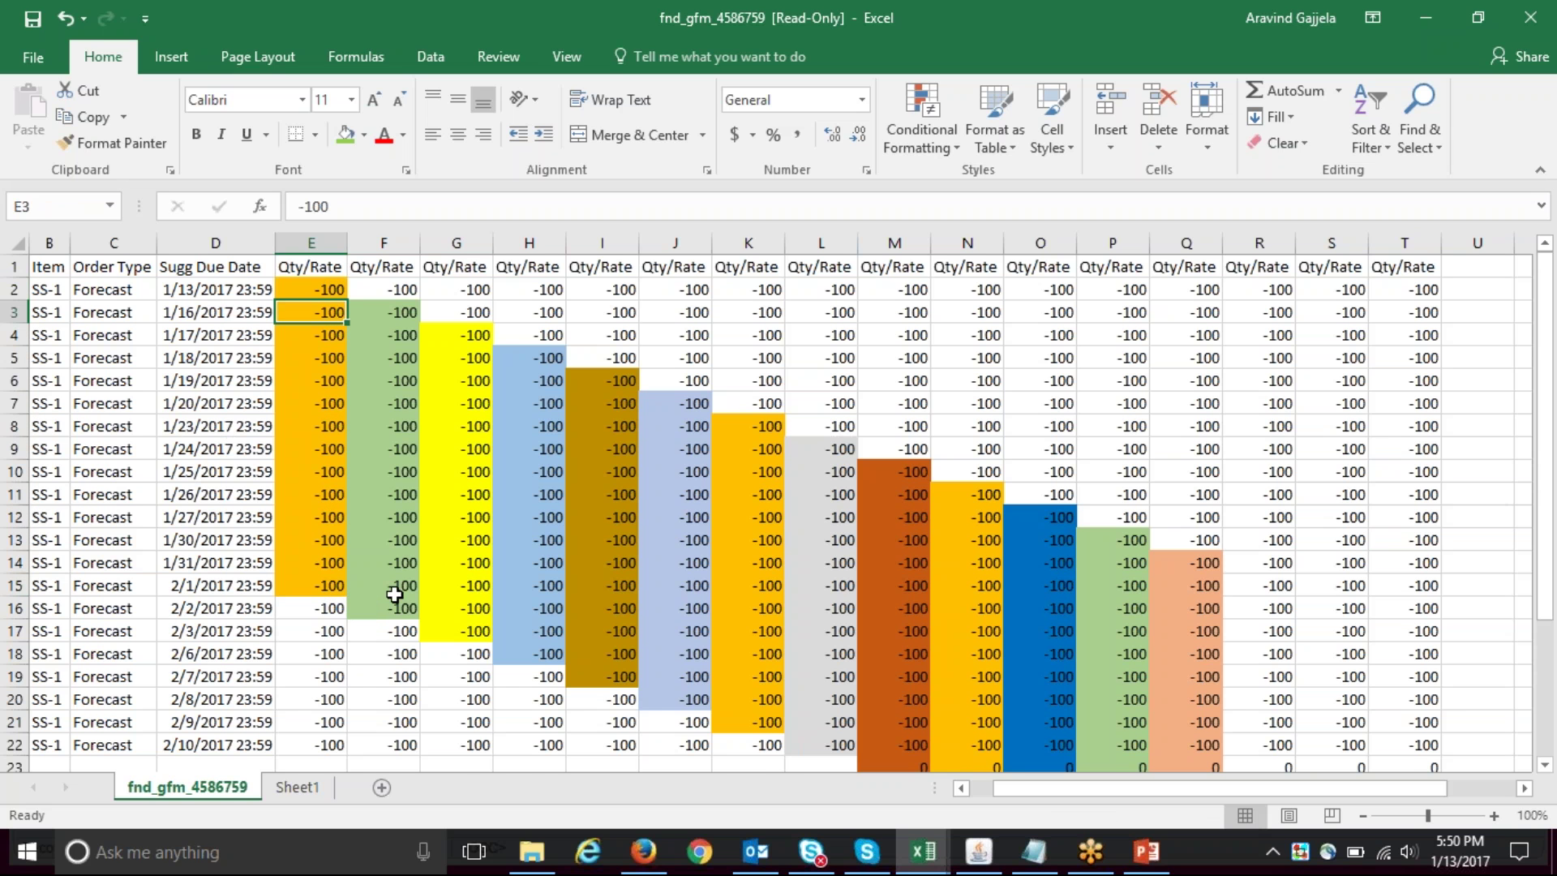
click(309, 791)
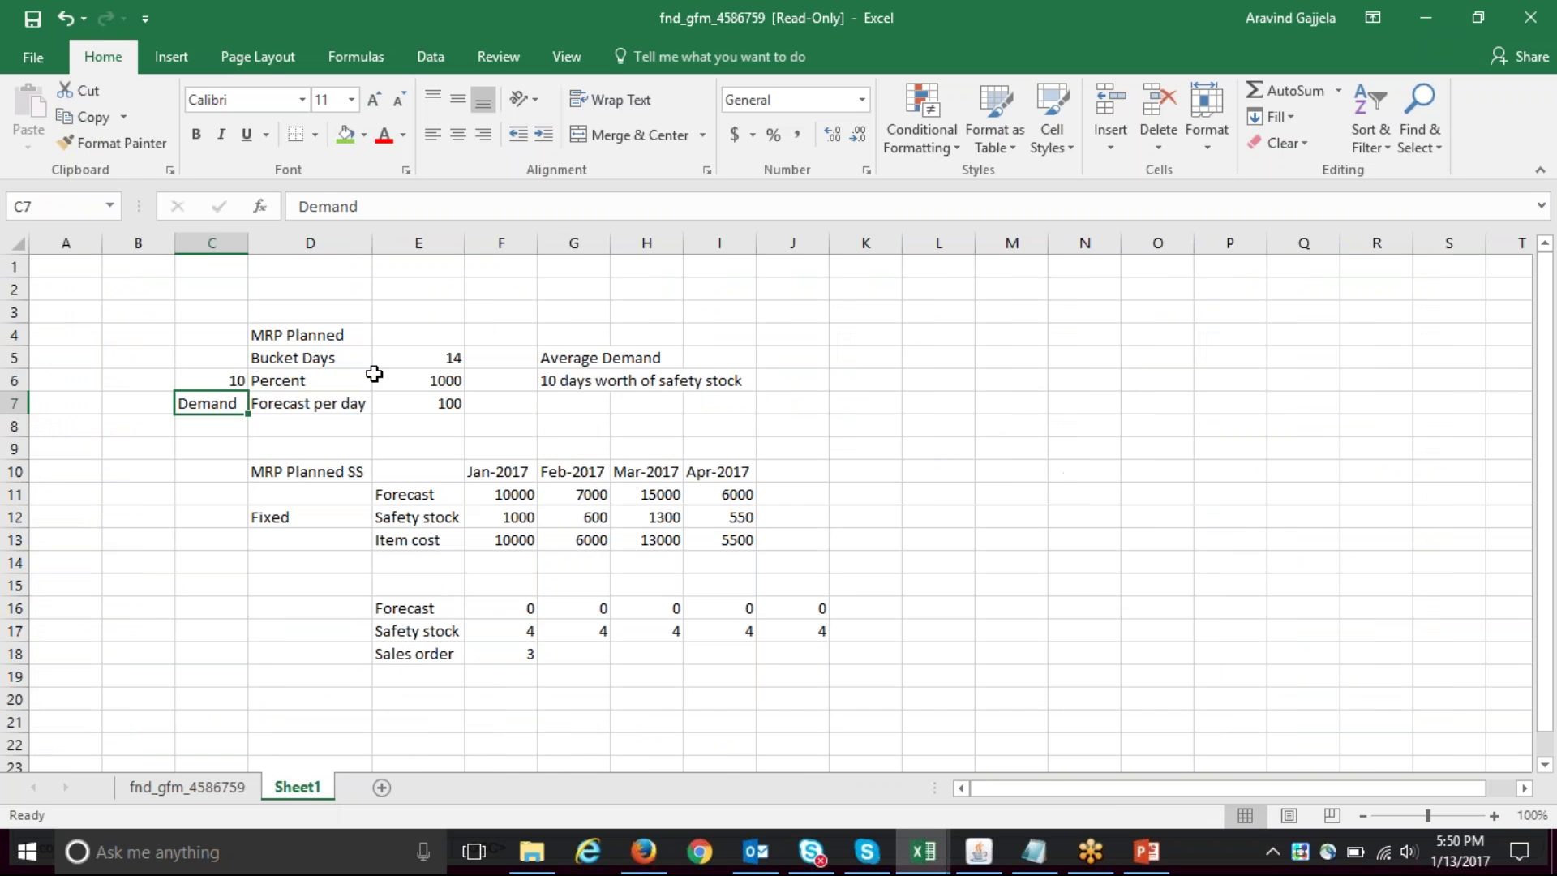
click(434, 383)
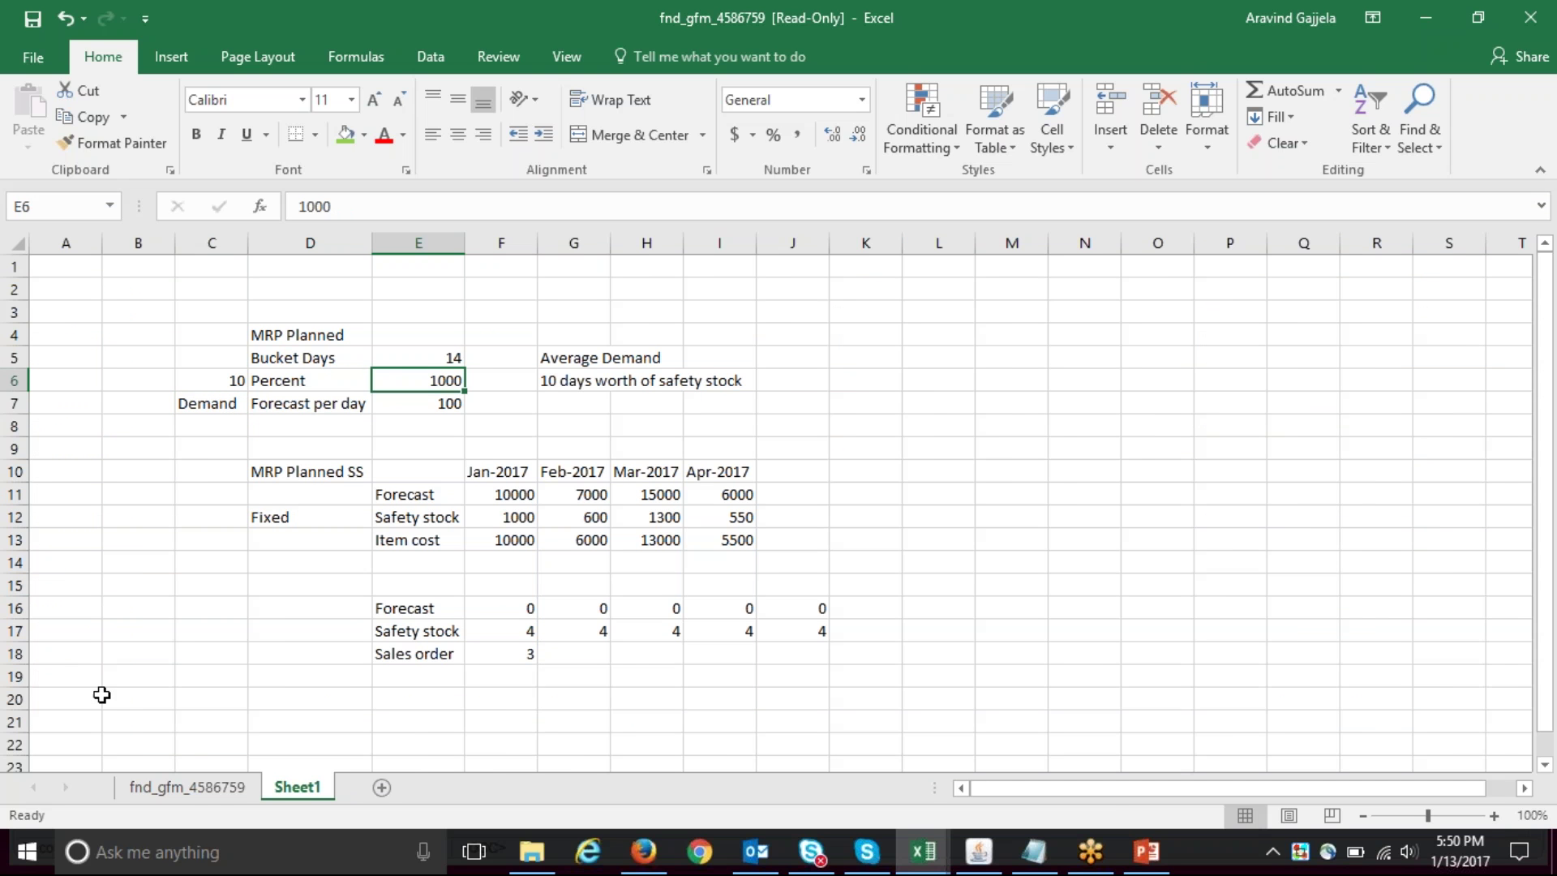
click(187, 788)
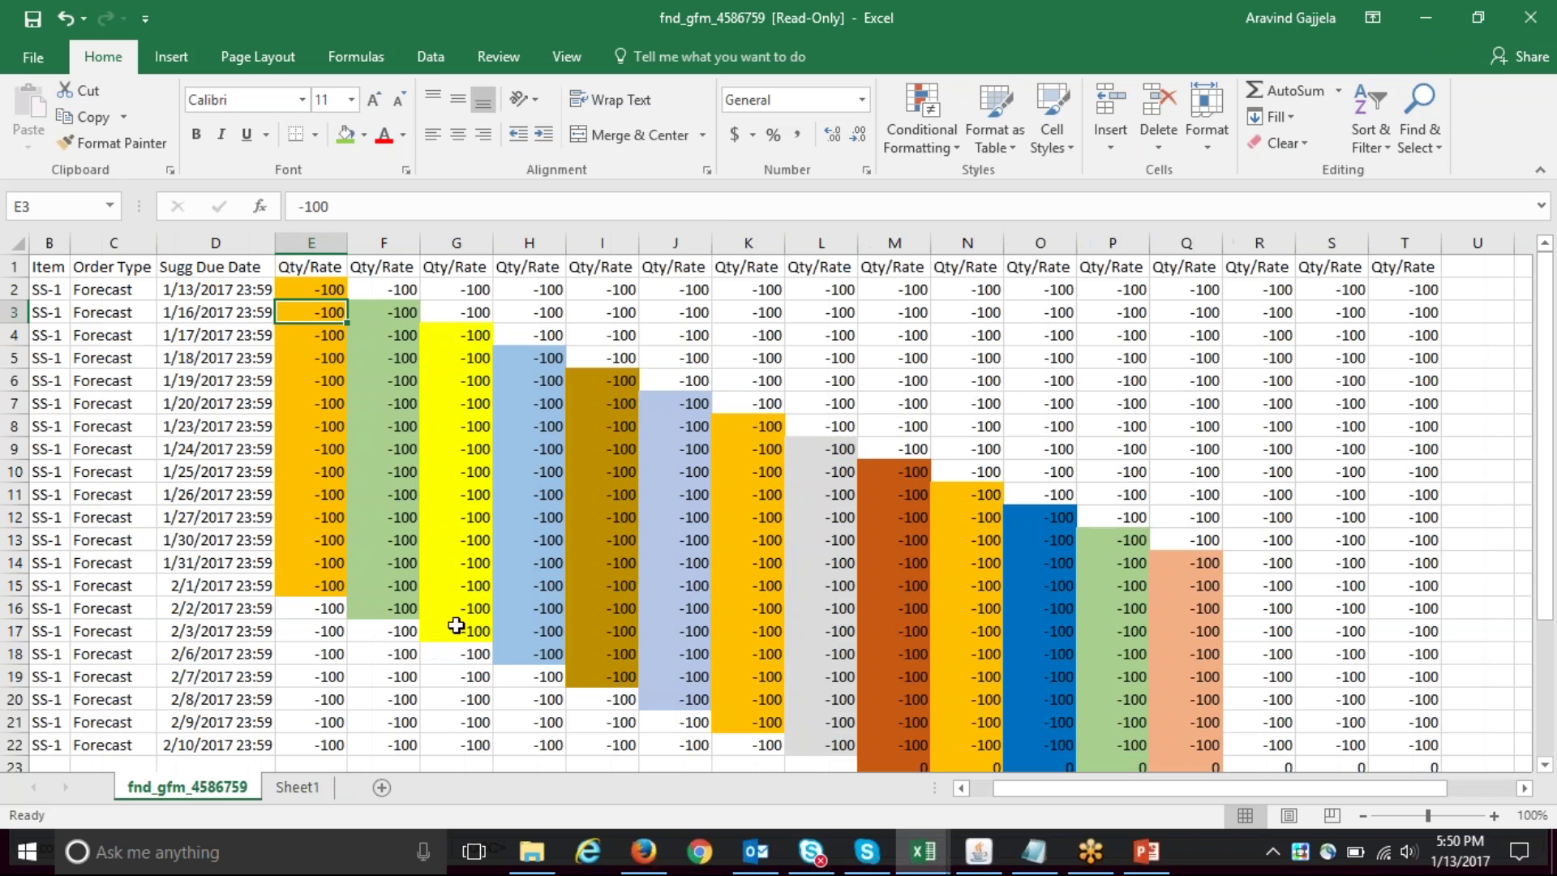
click(977, 858)
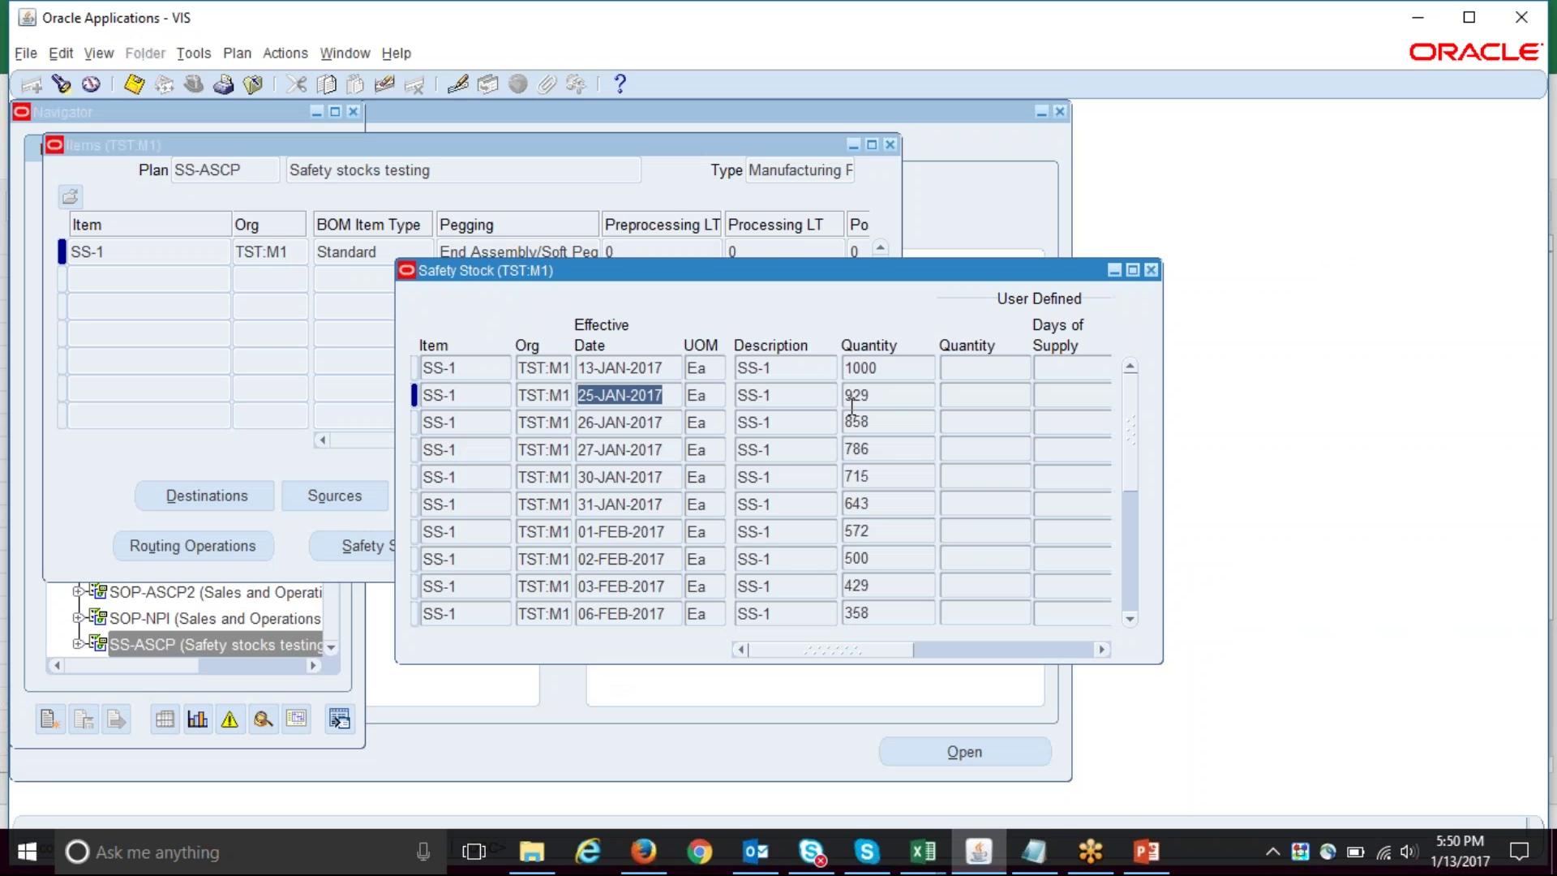
click(860, 368)
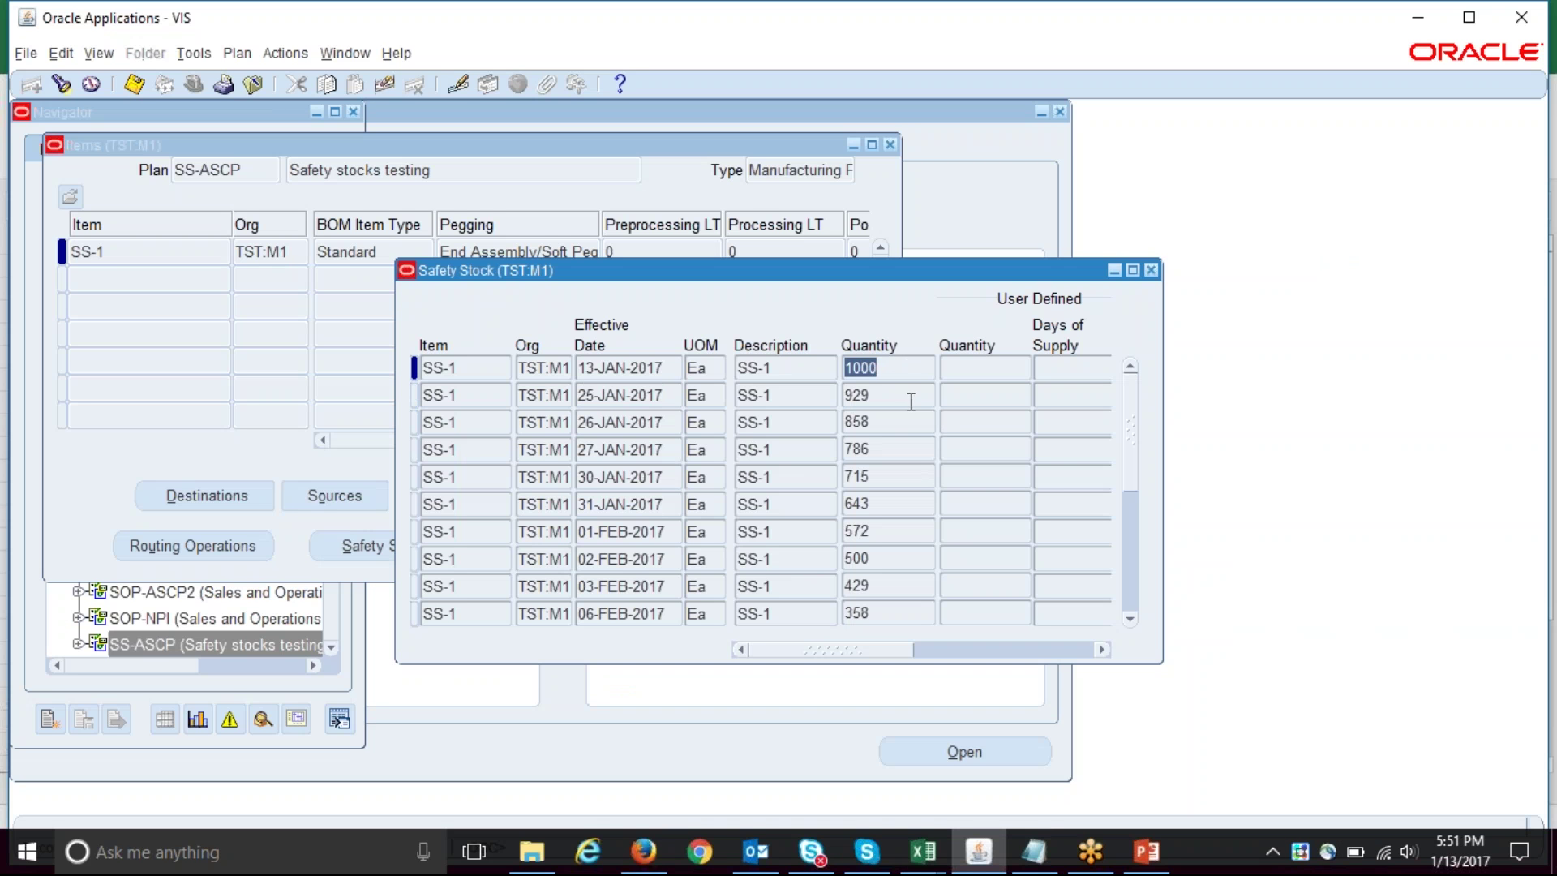
click(887, 394)
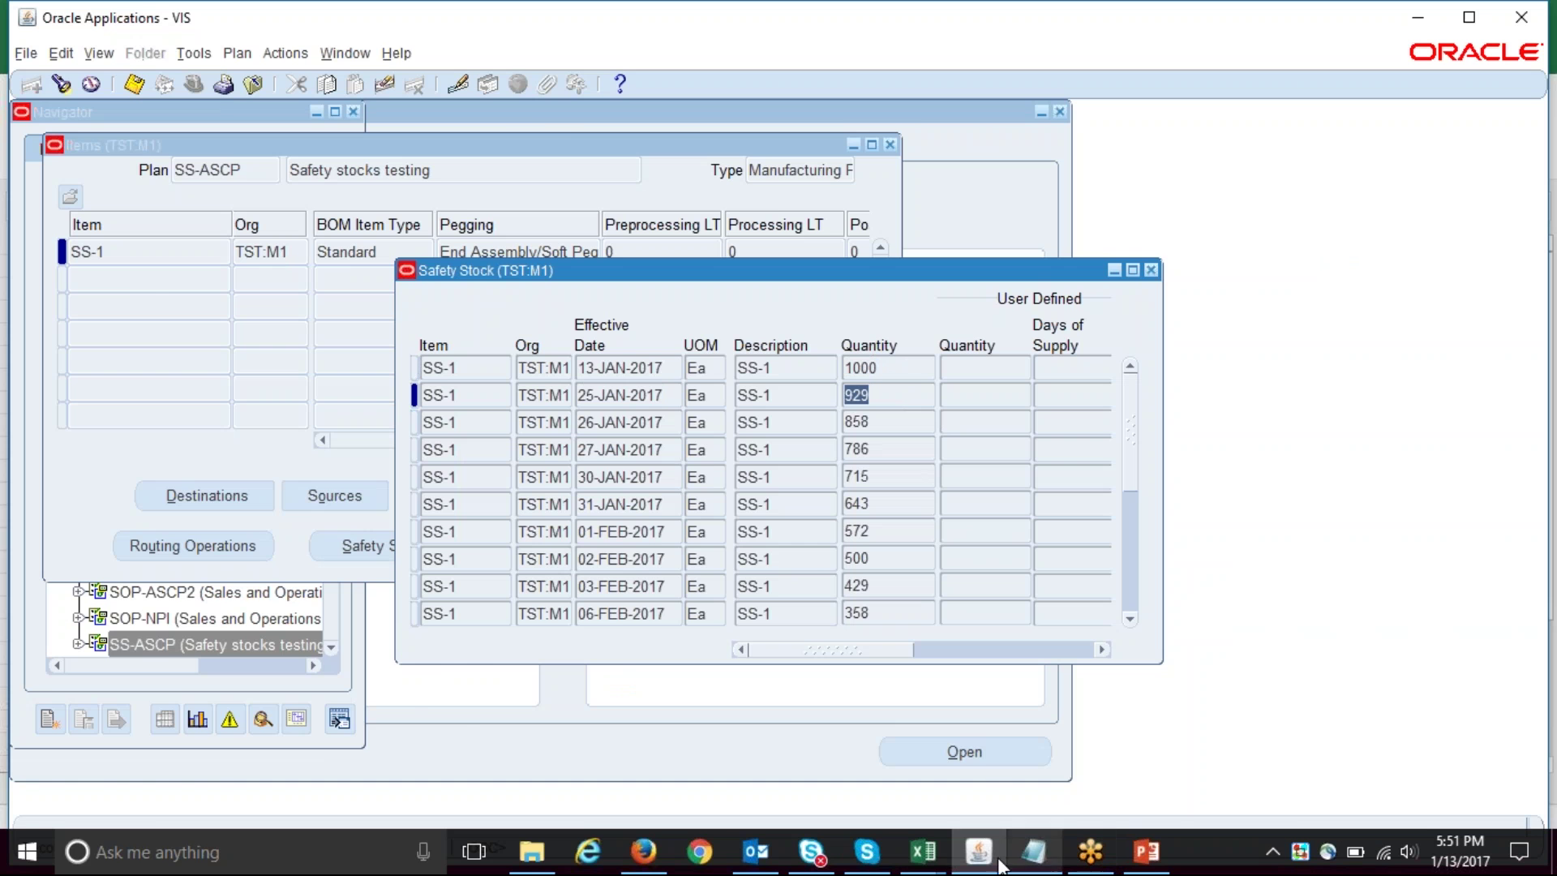
click(936, 864)
click(1073, 772)
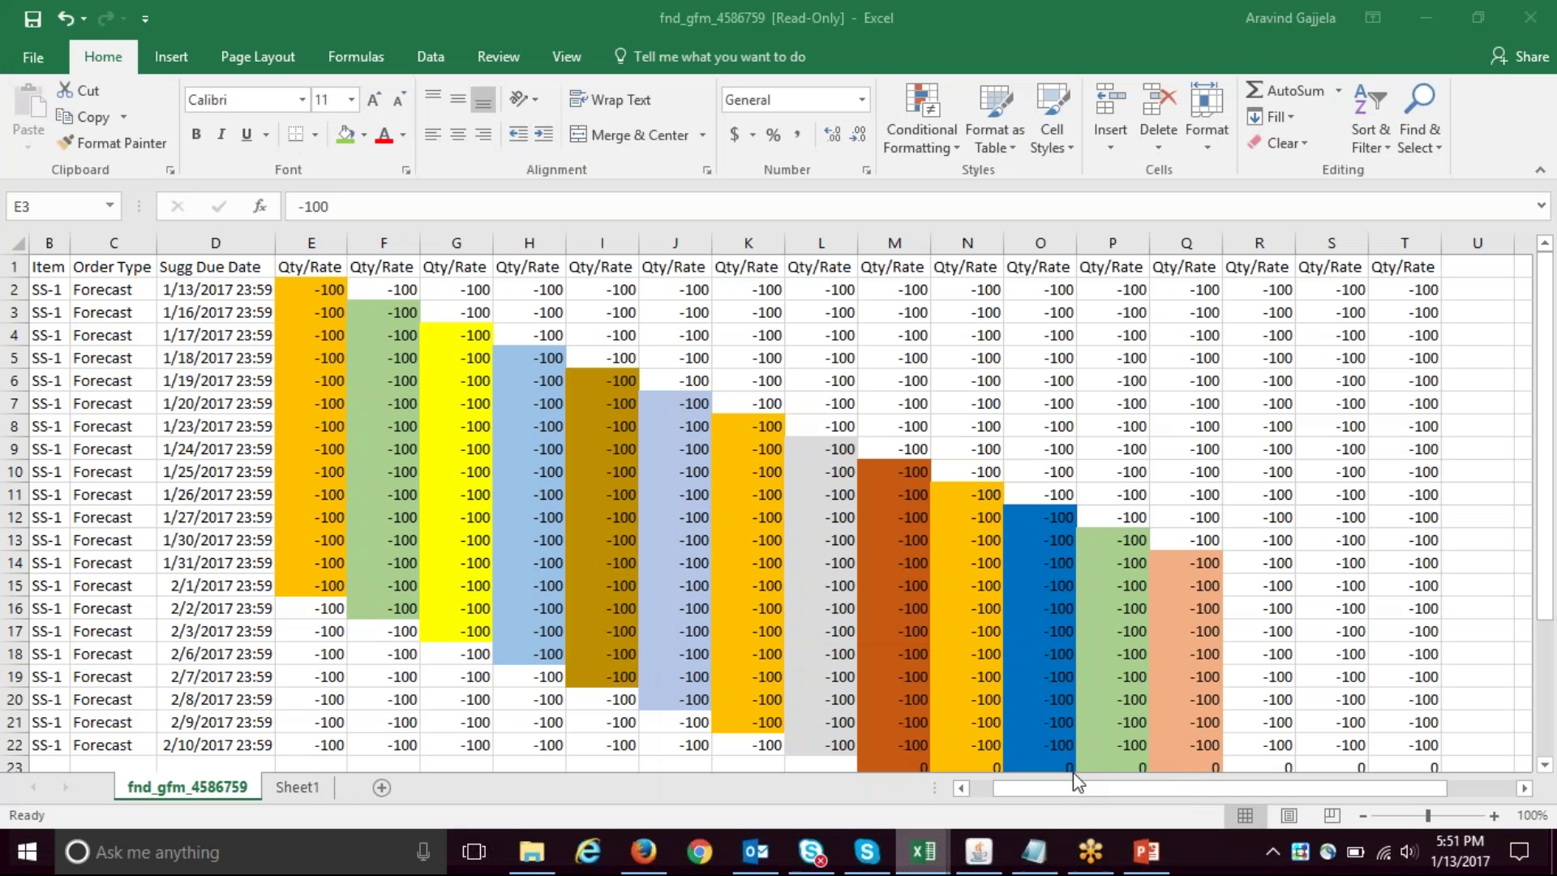
click(391, 358)
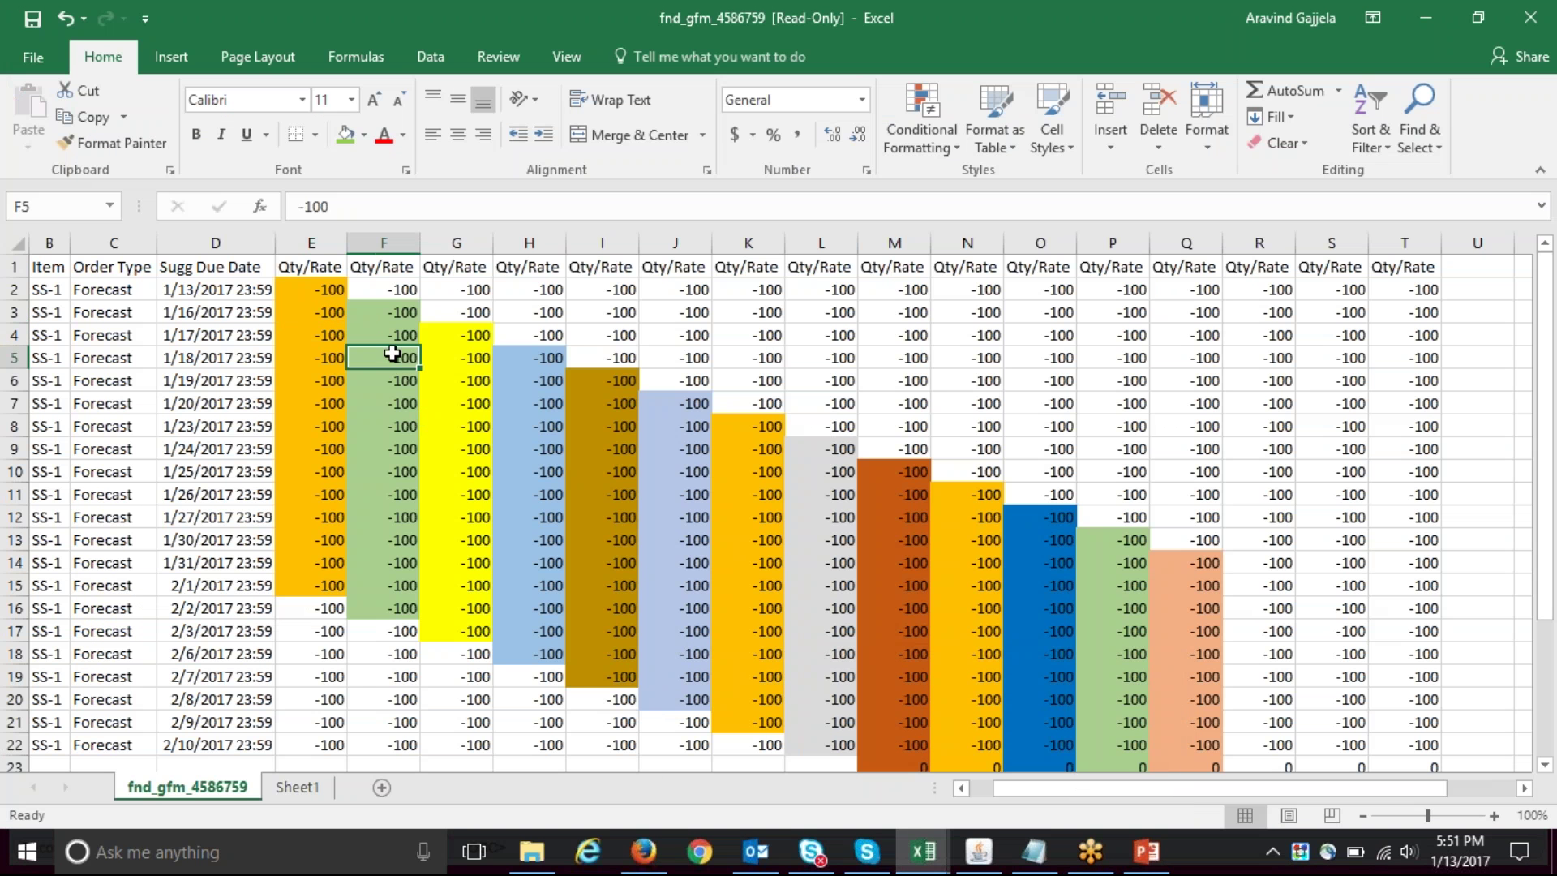
click(397, 313)
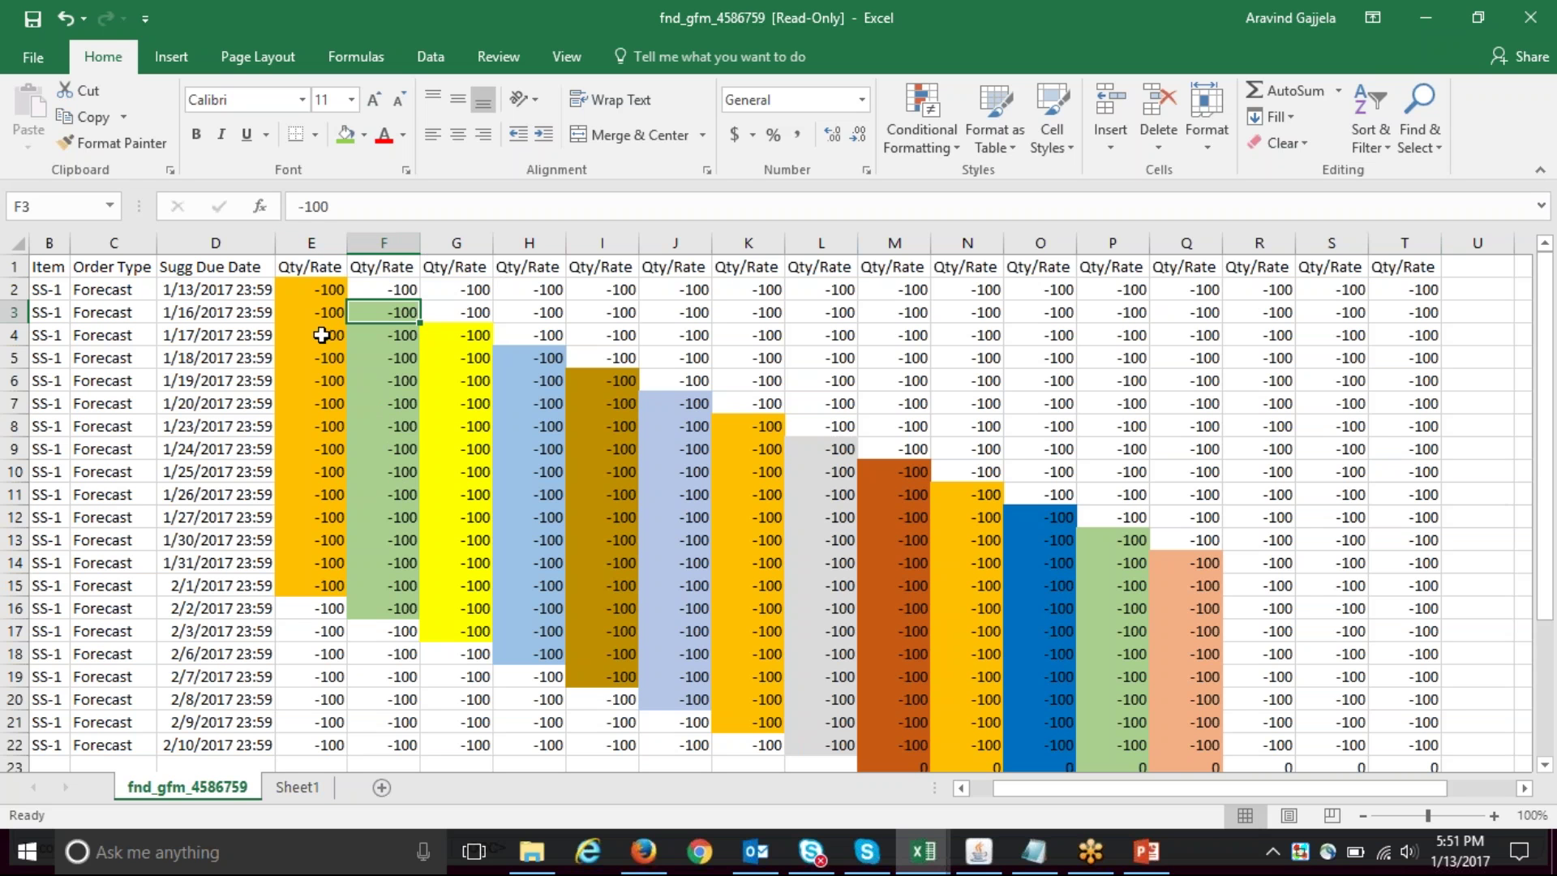
click(329, 292)
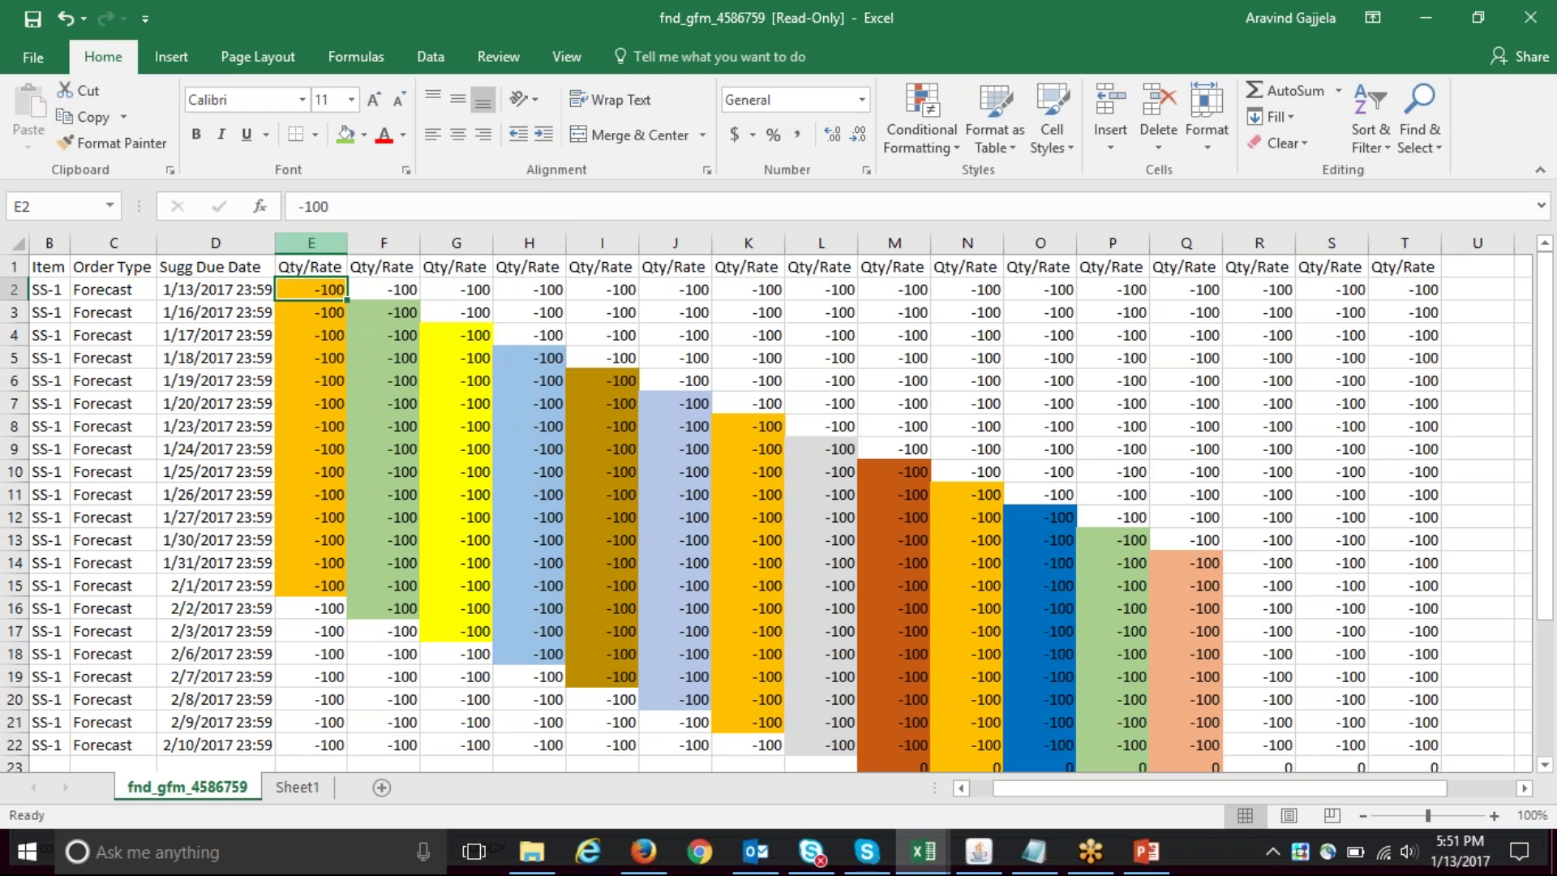
click(318, 243)
- Insert a new column E before the quantities, headed 'Safety Stock'
right_click(321, 246)
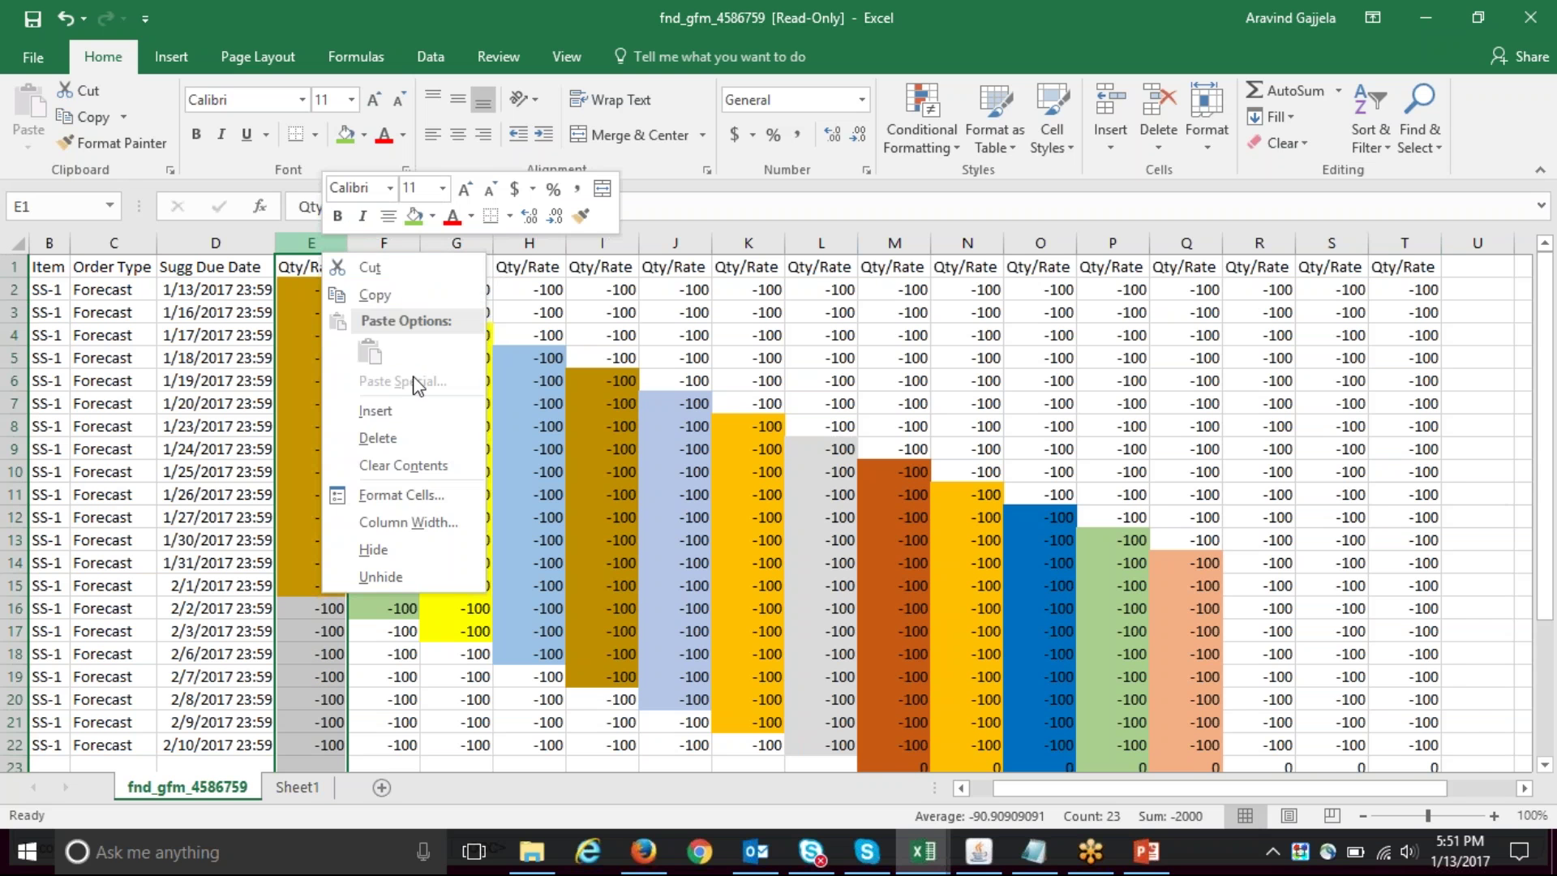
click(381, 411)
click(333, 268)
text(Safety Stock)
key(Return)
- Enter 1000 in E2 and 929 in E3, re-entering 929 as text '929
text(1000)
key(Return)
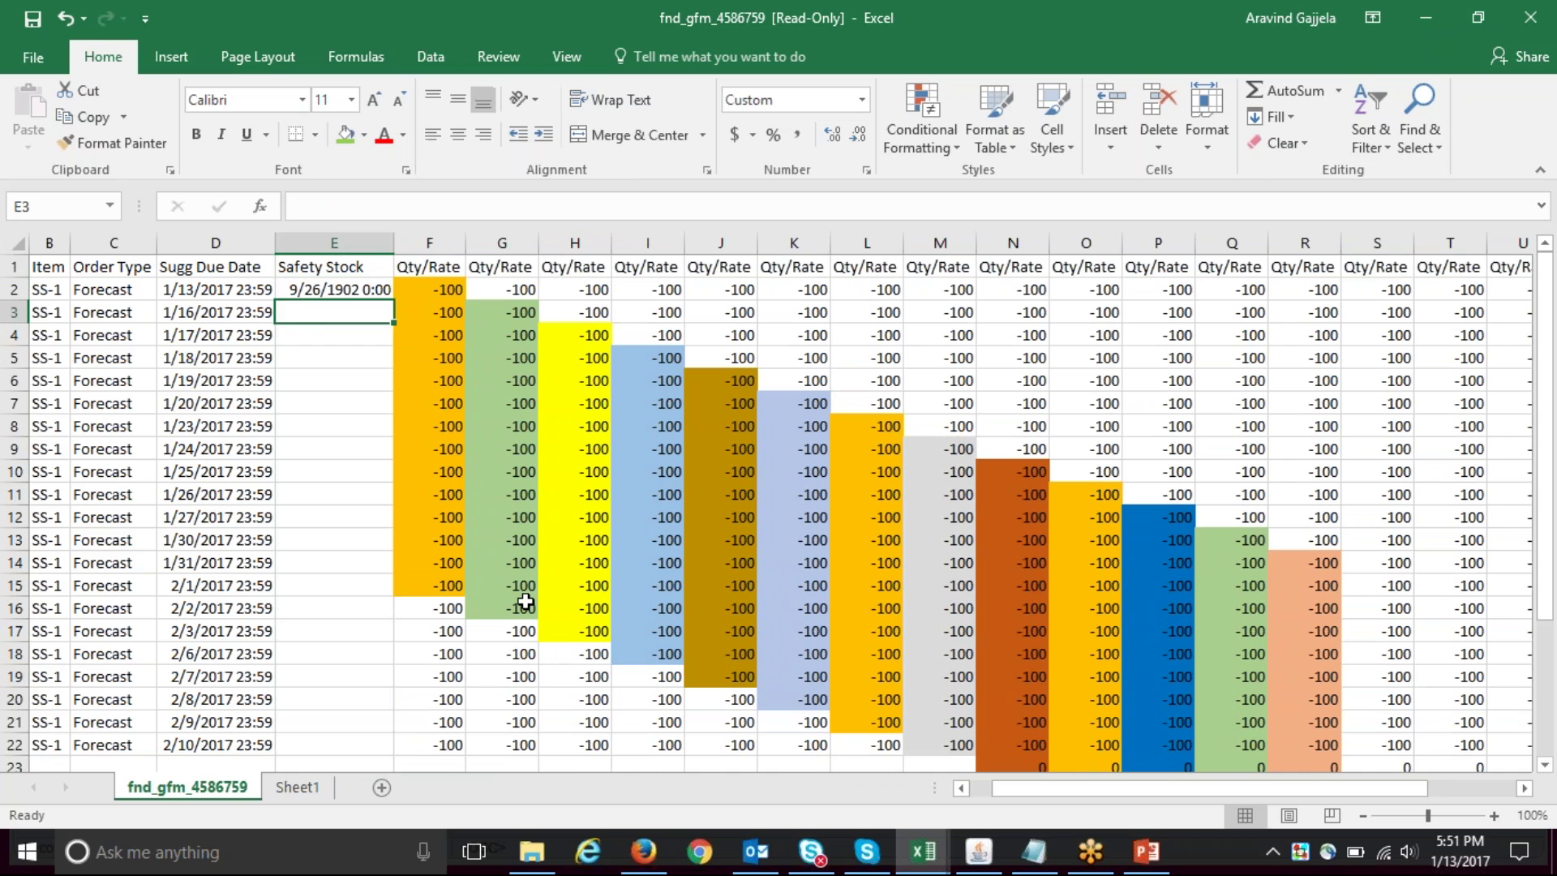
text(929)
key(Return)
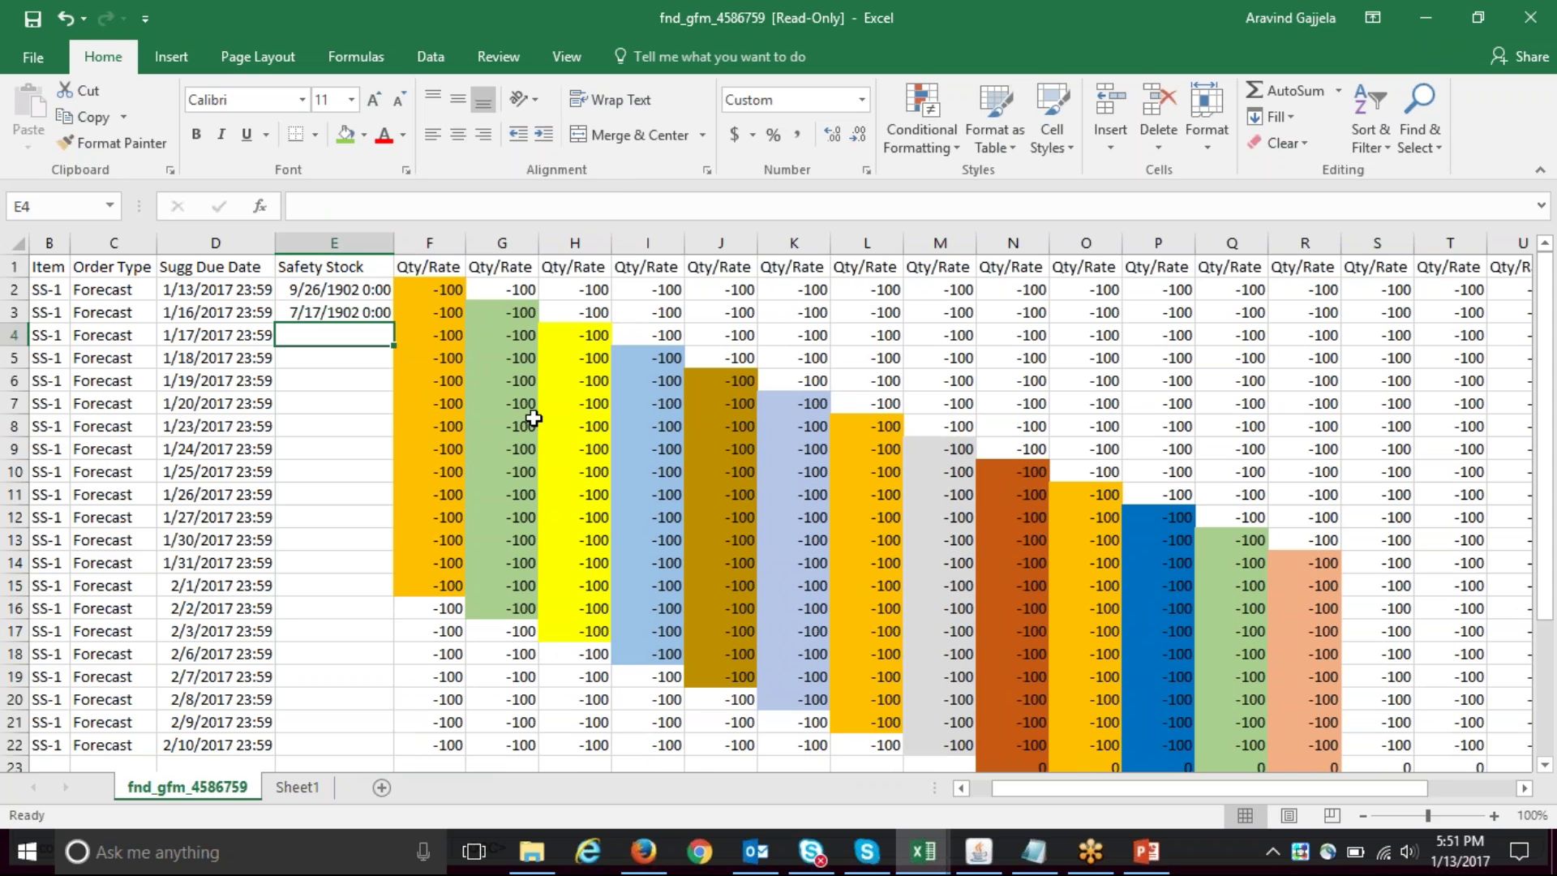
click(347, 309)
text('929)
key(Return)
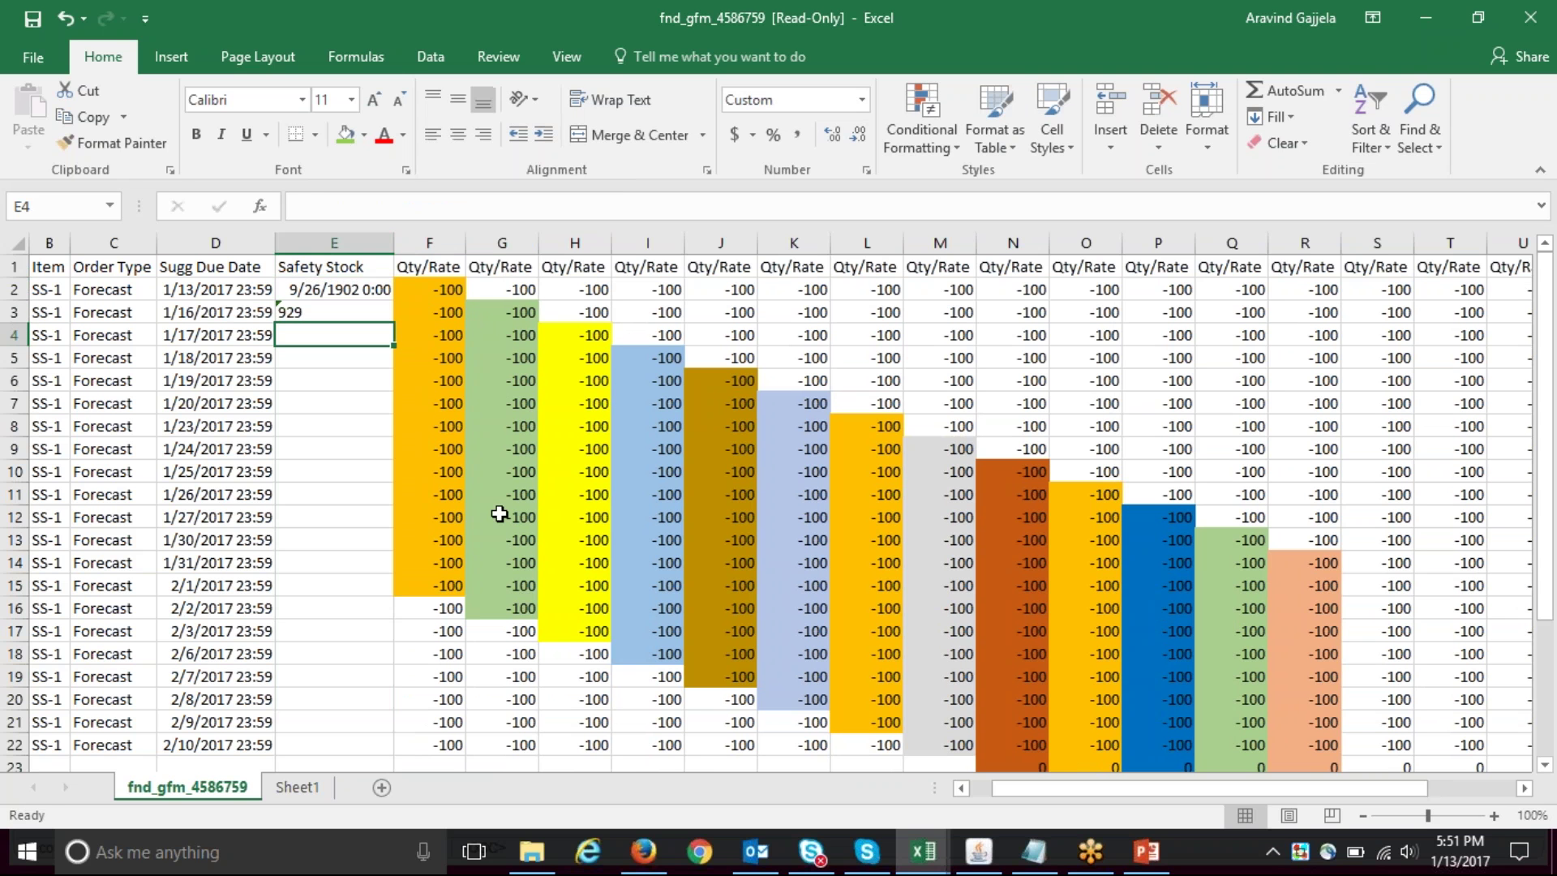
- Re-enter E2 as text '1000 to replace its date-formatted value
click(282, 311)
key(Delete)
text('1000)
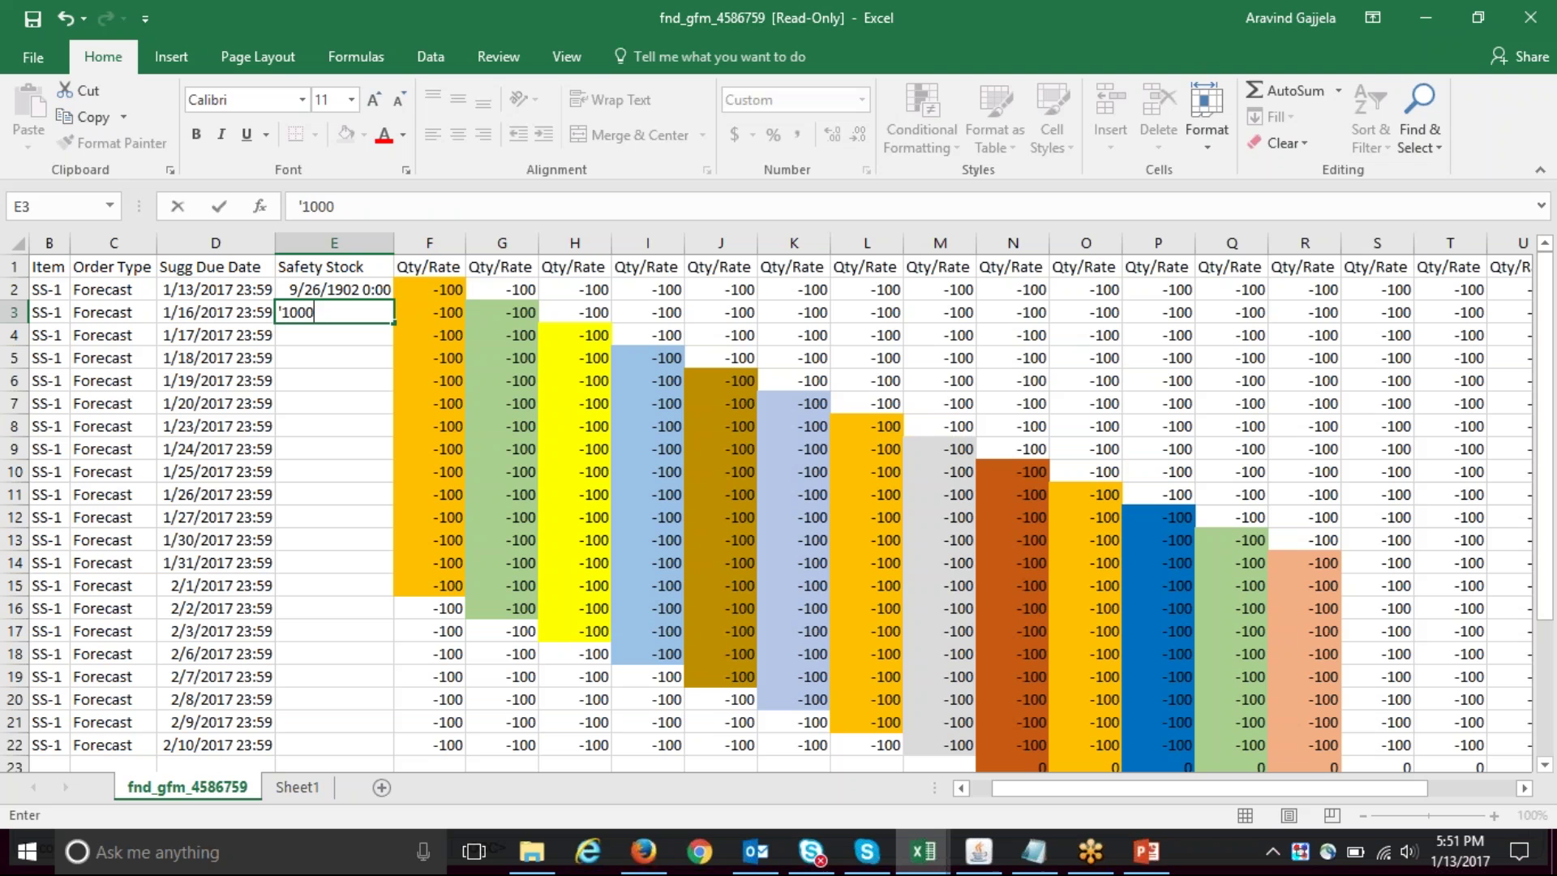
key(Escape)
key(ctrl+z)
key(Up)
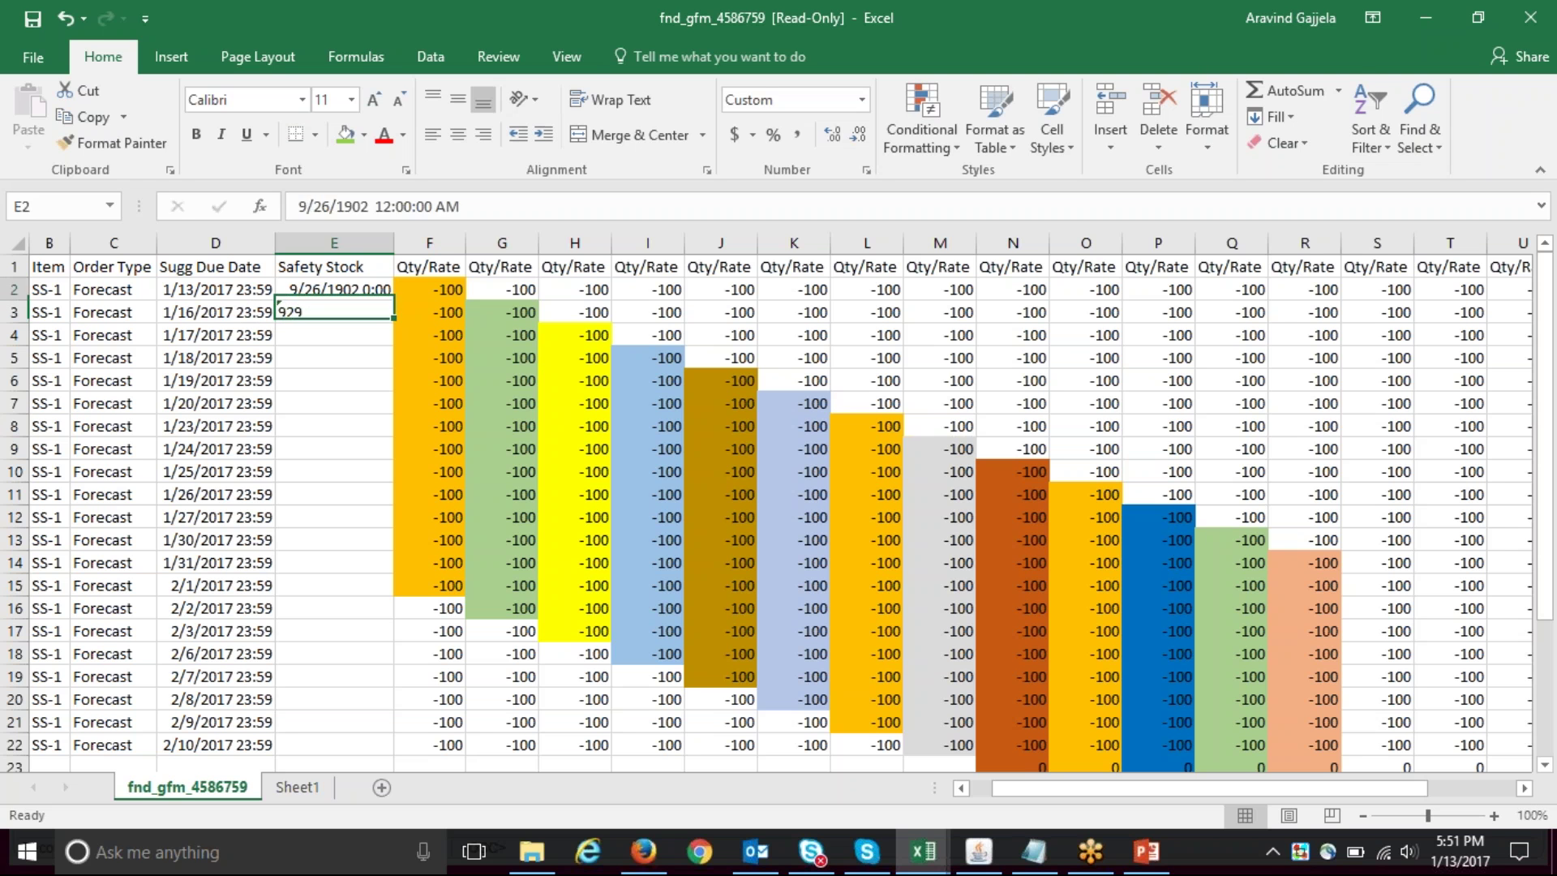
key(Delete)
text('1000)
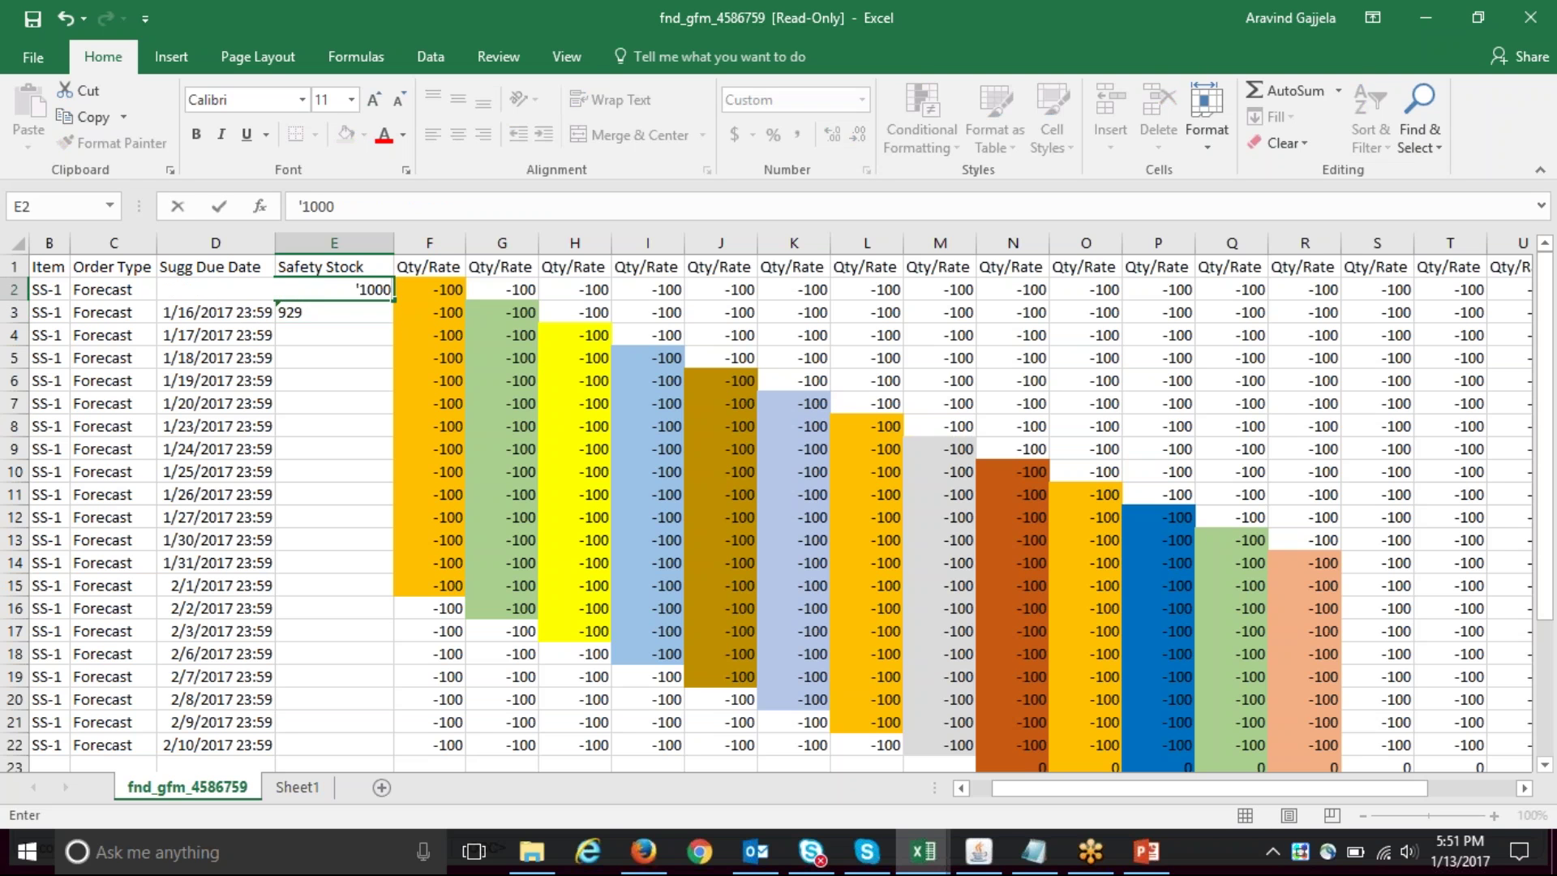
key(Return)
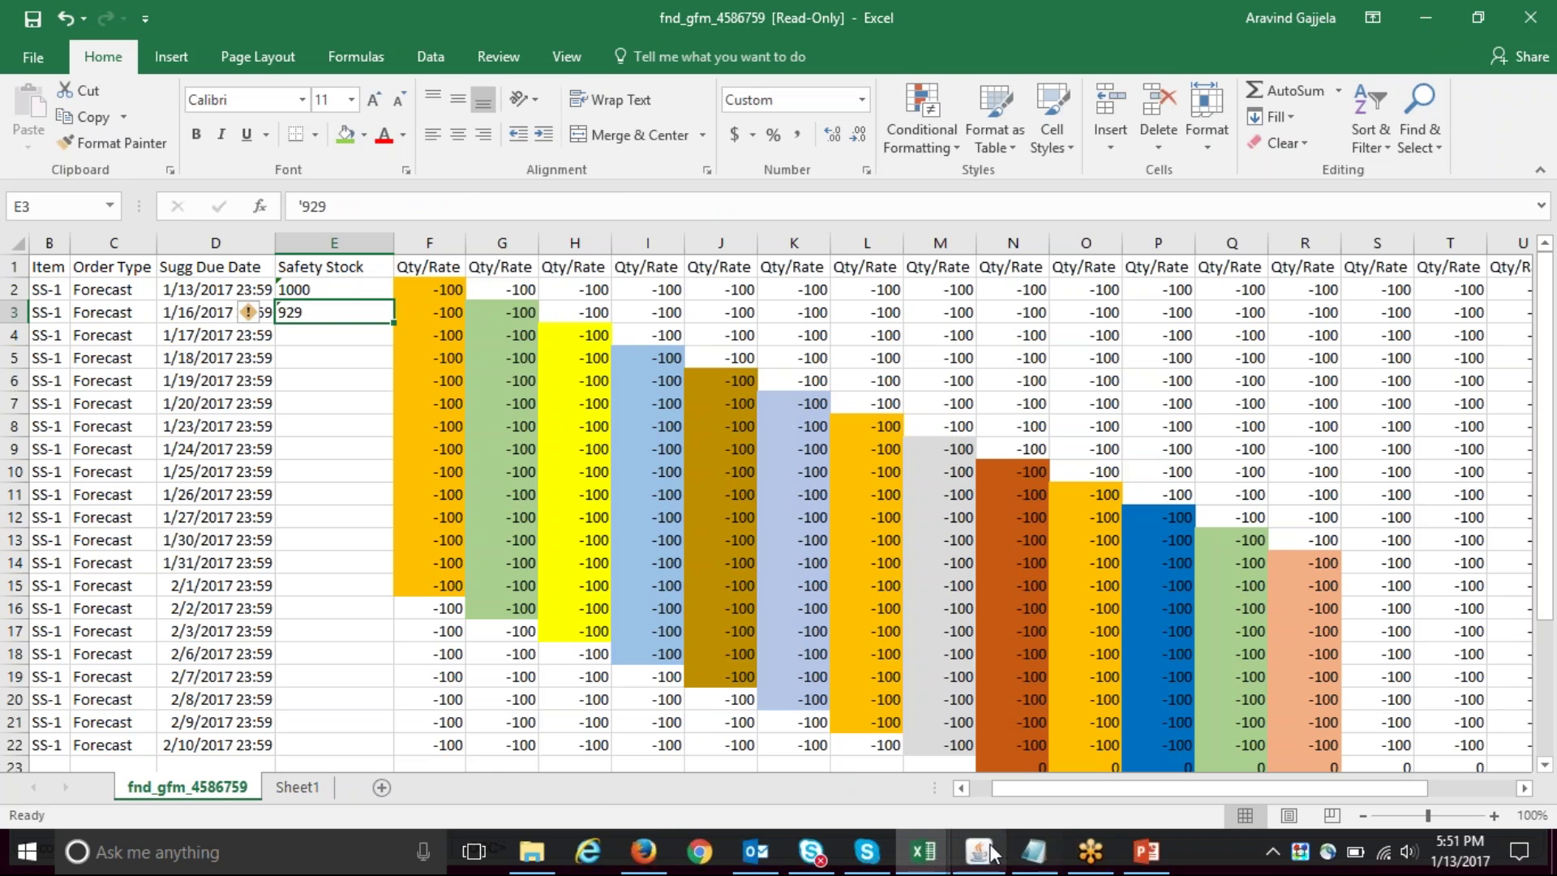
click(991, 850)
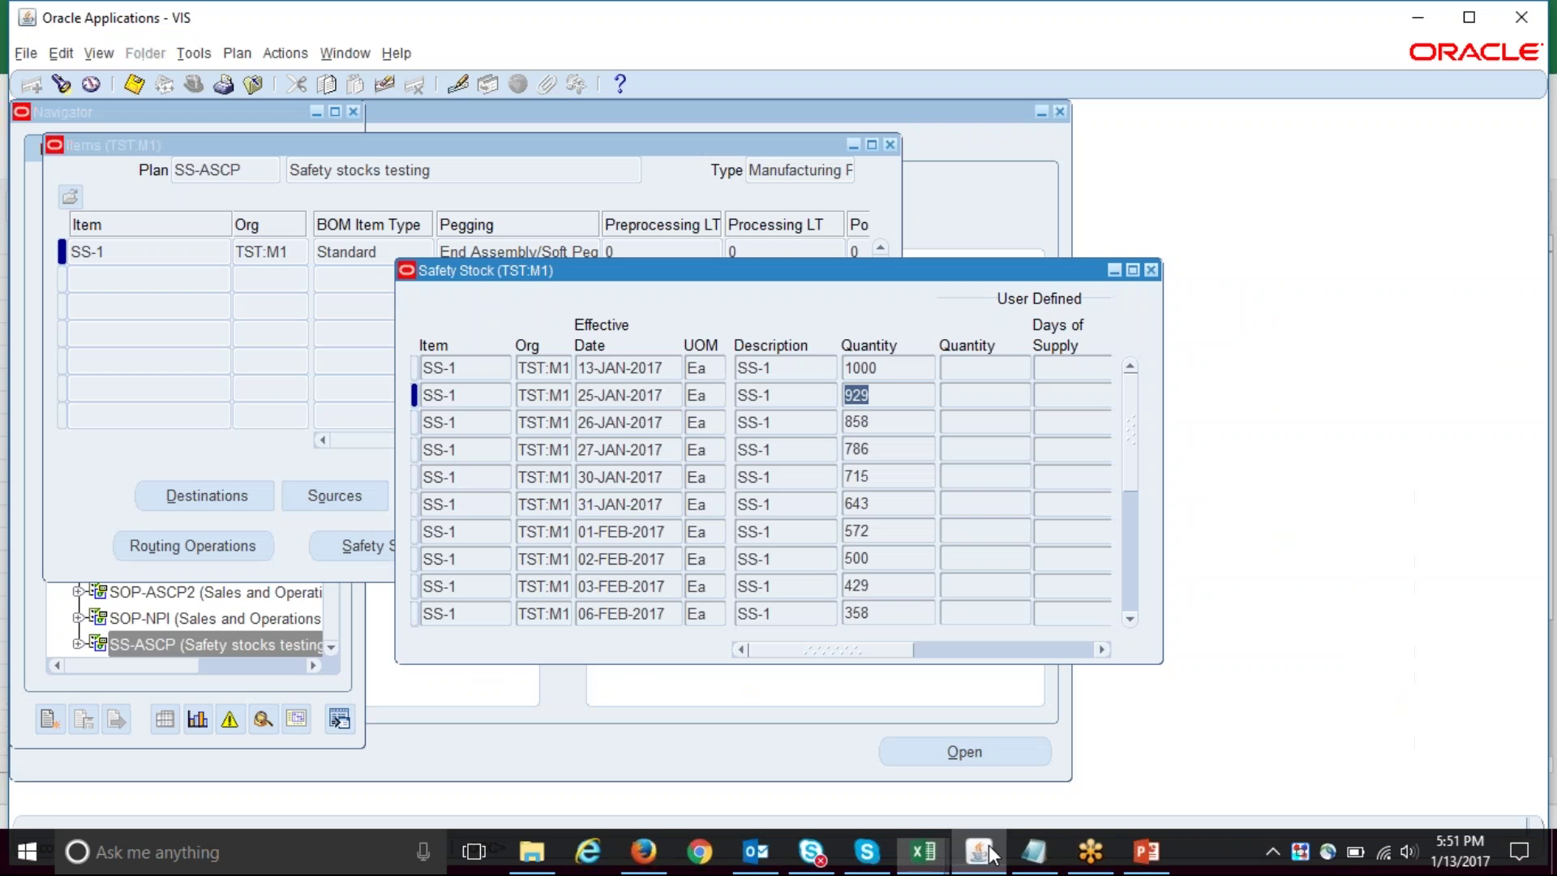
- Check Oracle's safety stock quantities 1000 and 929, then return to the forecast workbook
click(891, 370)
click(884, 386)
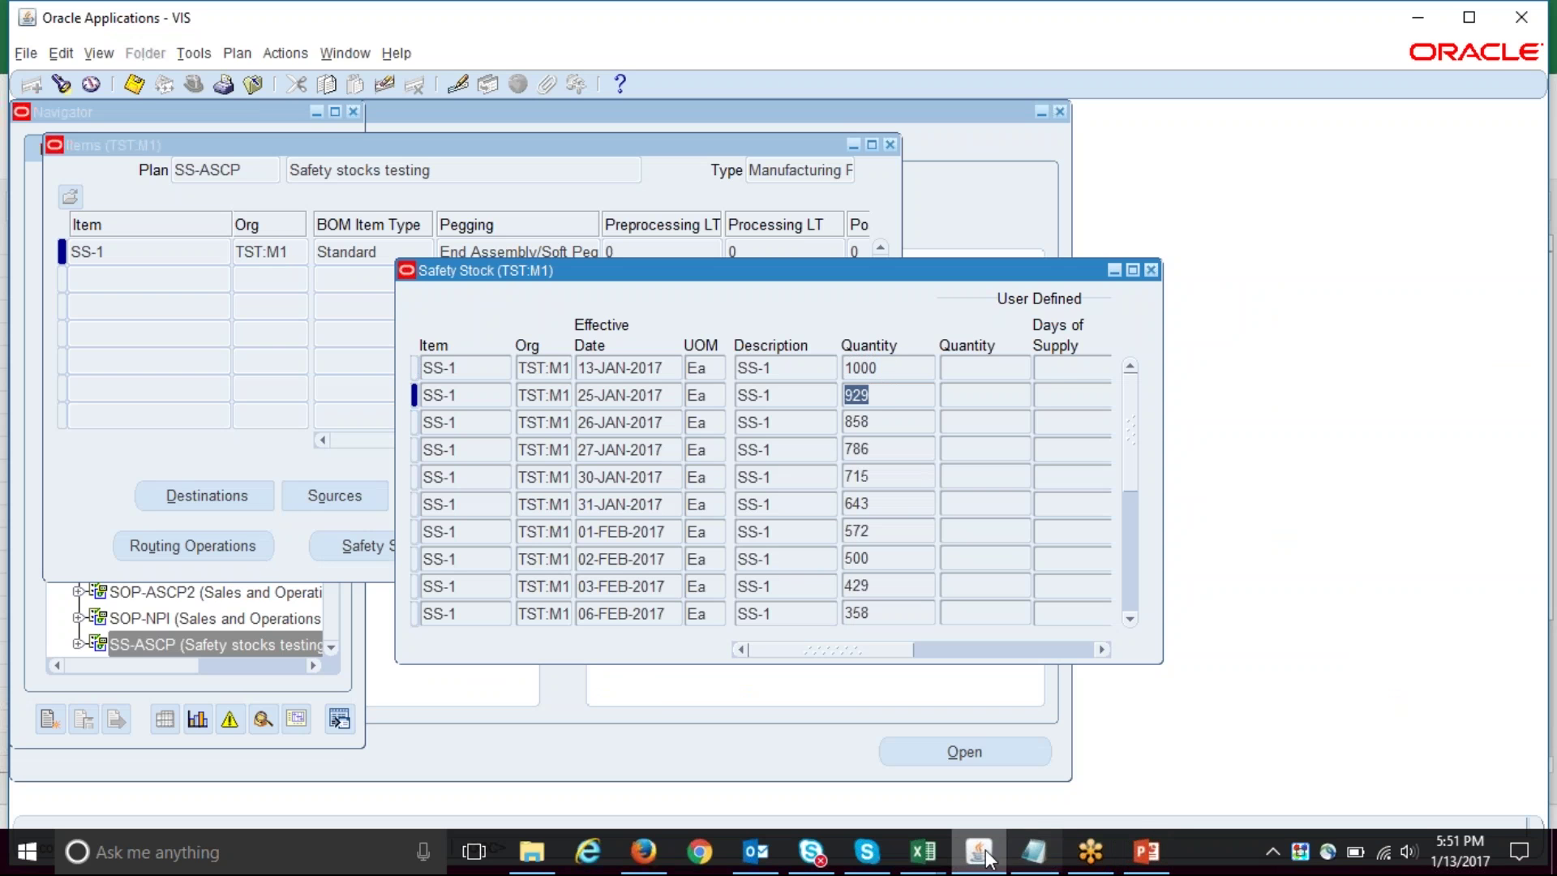
mouse_move(923, 852)
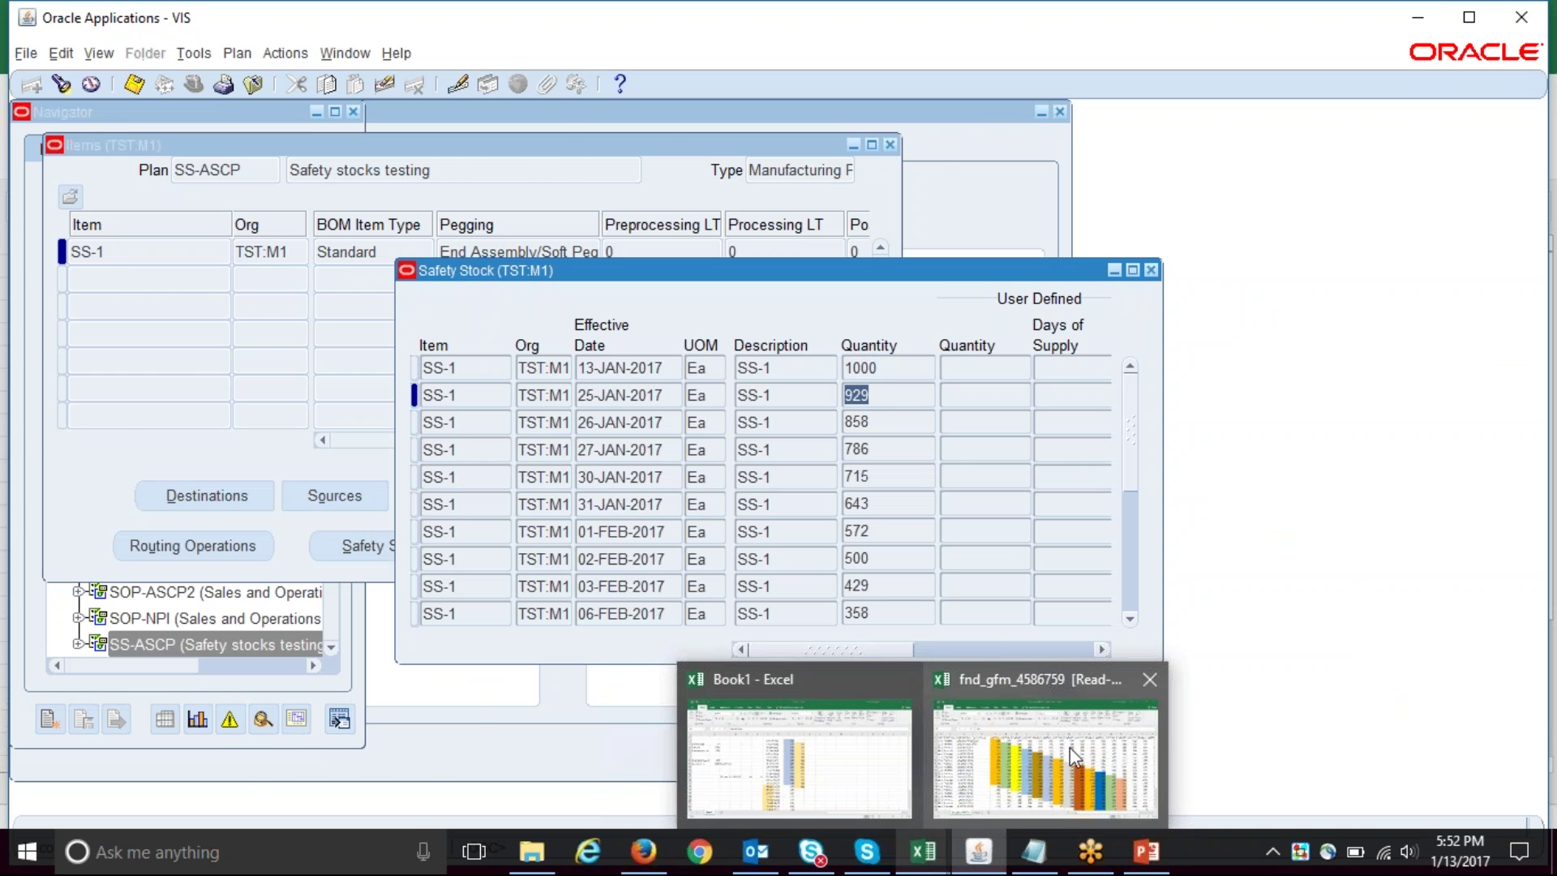
click(1069, 747)
- Compare the 1000 safety stock with a fourteen-day demand range in column F
click(316, 360)
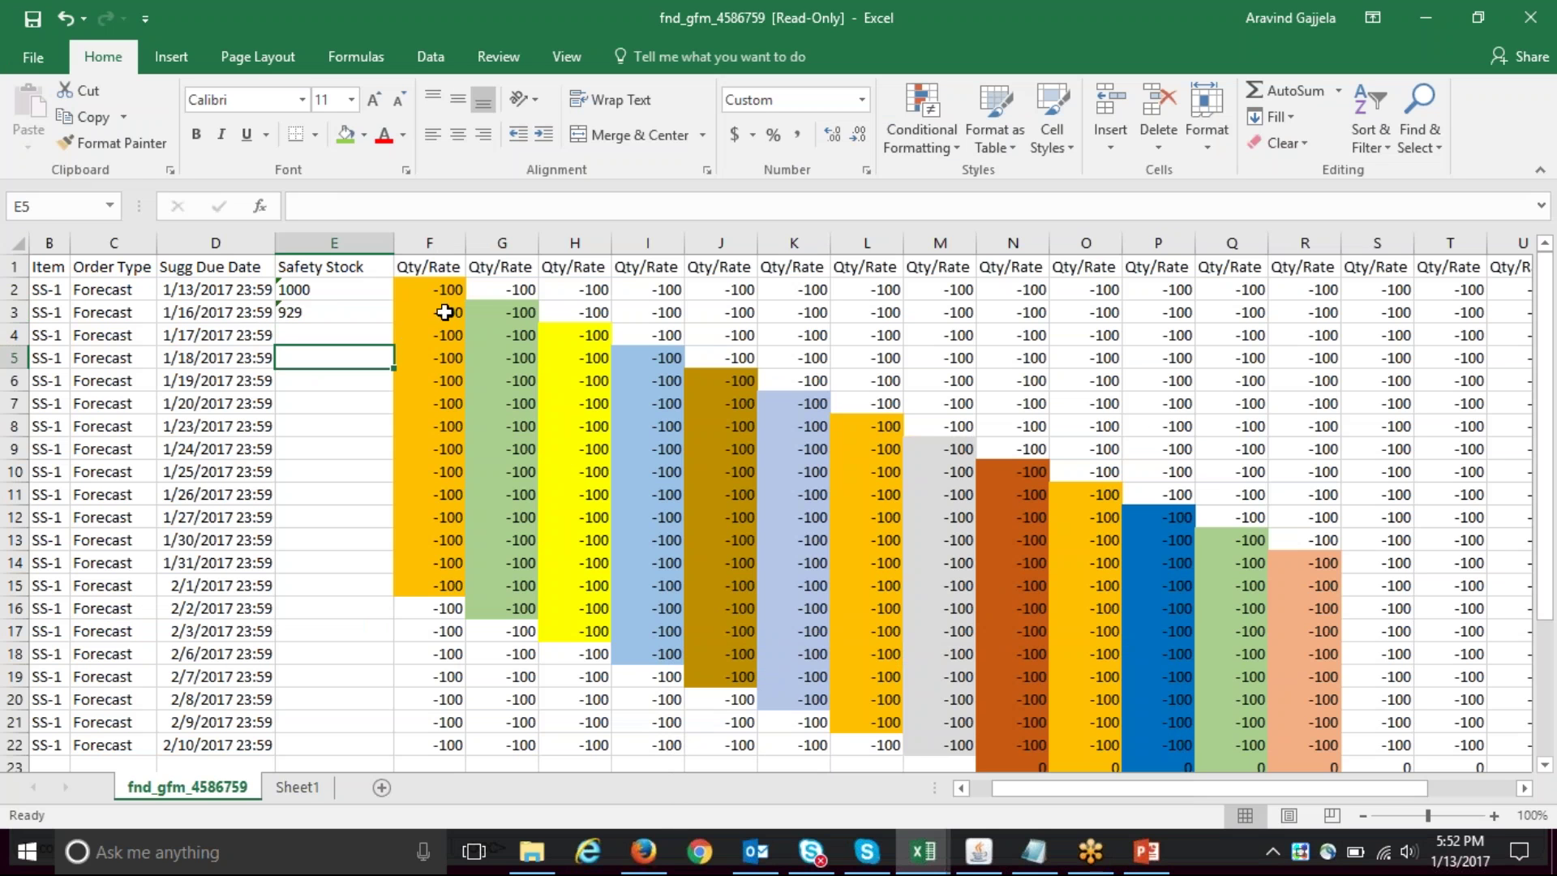
click(336, 295)
click(438, 290)
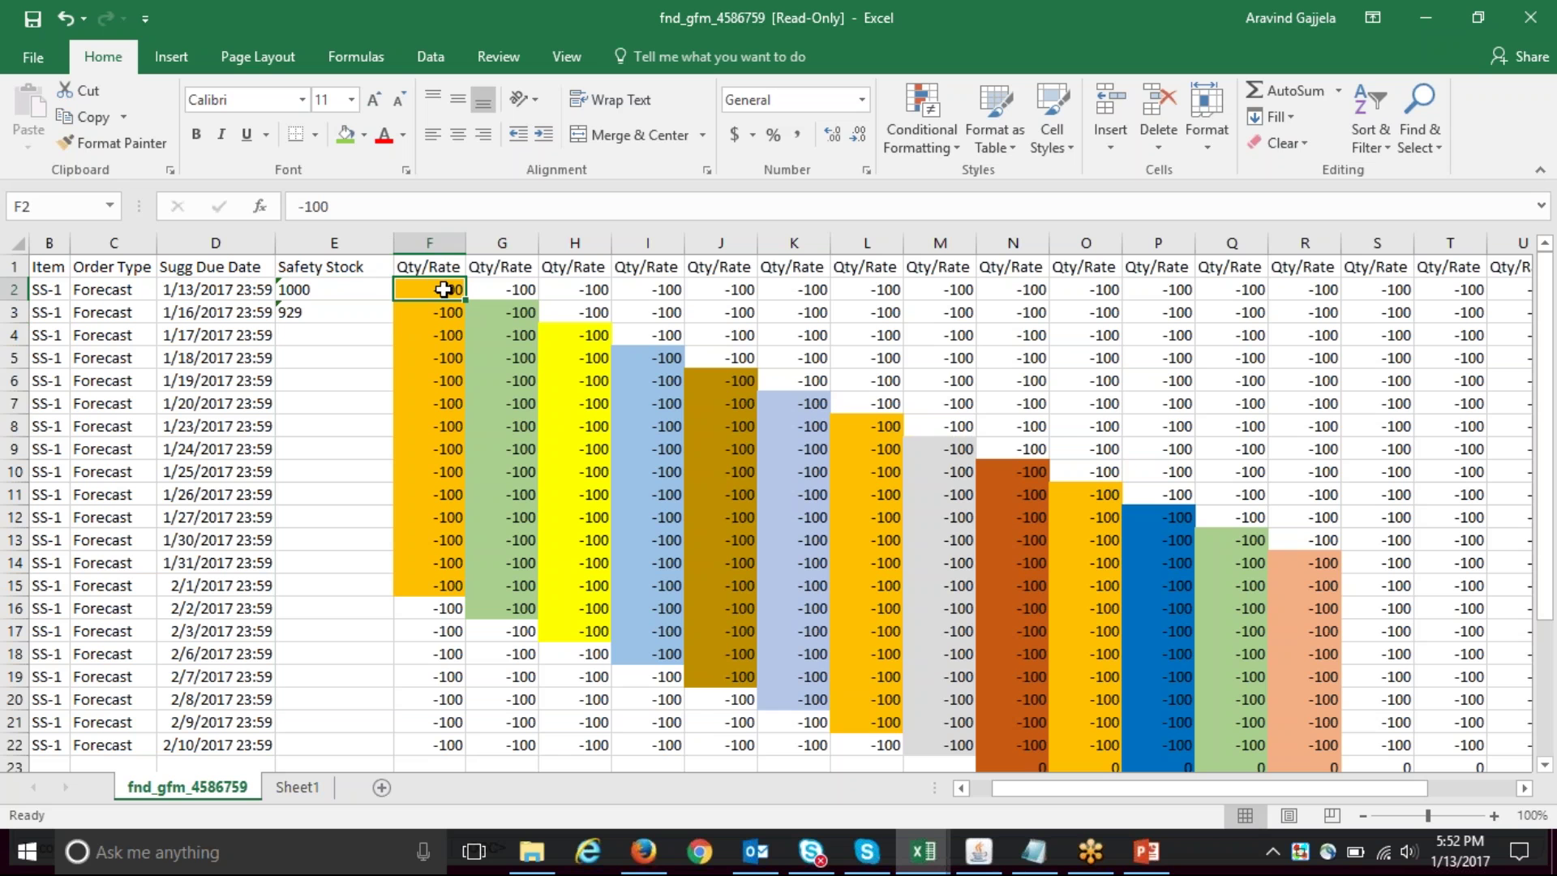
key(shift+Down)
key(shift+Down)
key(shift+Down)
key(shift+Down)
key(shift+Down)
key(shift+Down)
key(shift+Down)
key(shift+Down)
key(shift+Down)
key(shift+Down)
key(shift+Down)
key(shift+Down)
key(shift+Down)
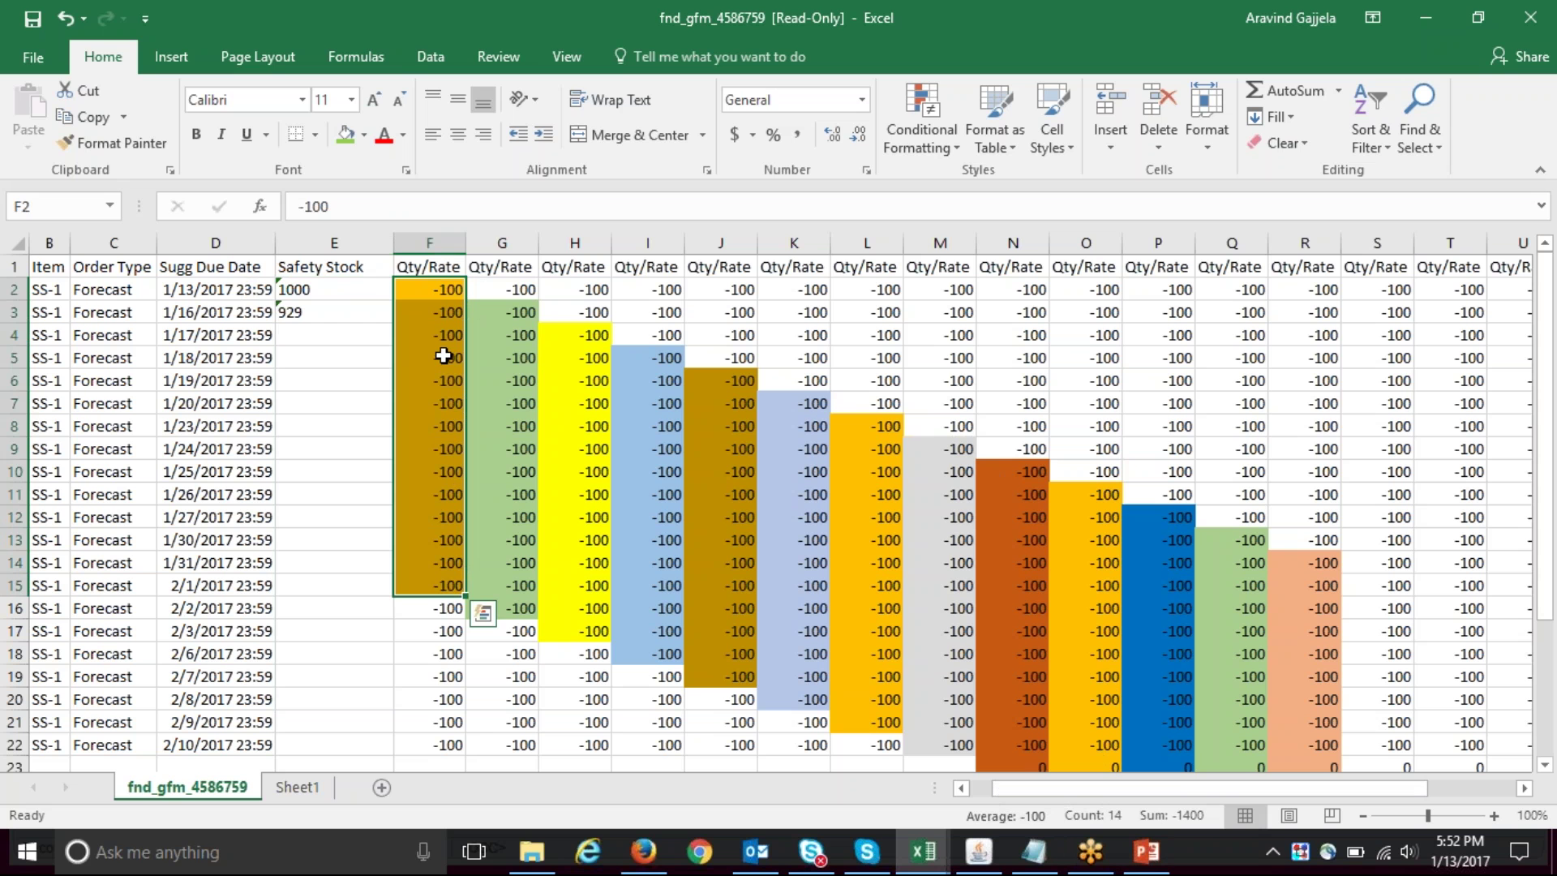
- Compare the 929 safety stock with fourteen days of demand starting at G3
click(348, 315)
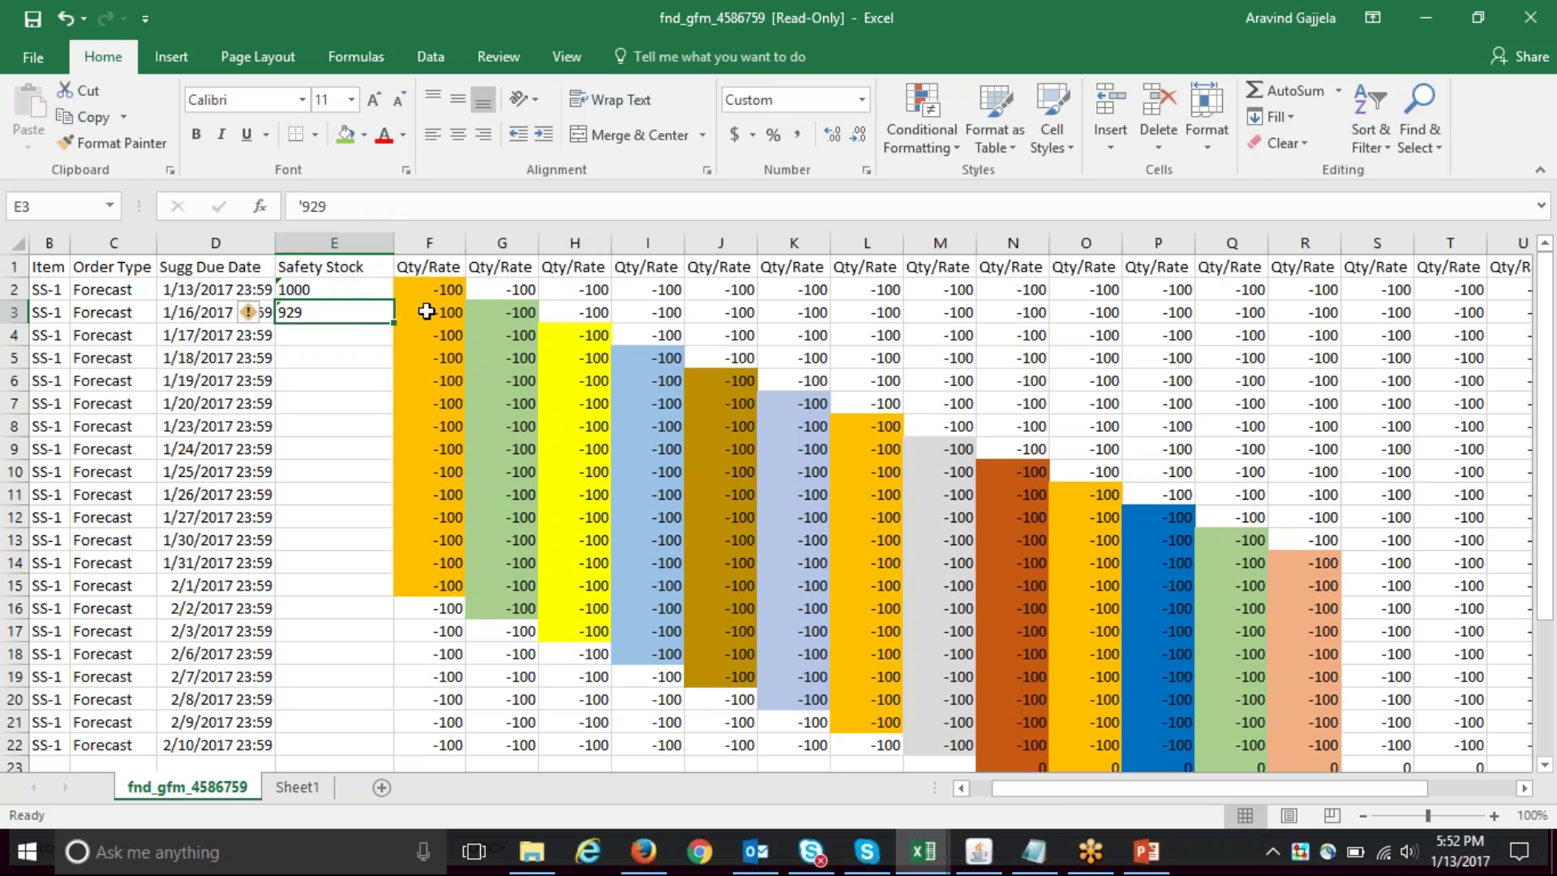
click(524, 314)
click(517, 293)
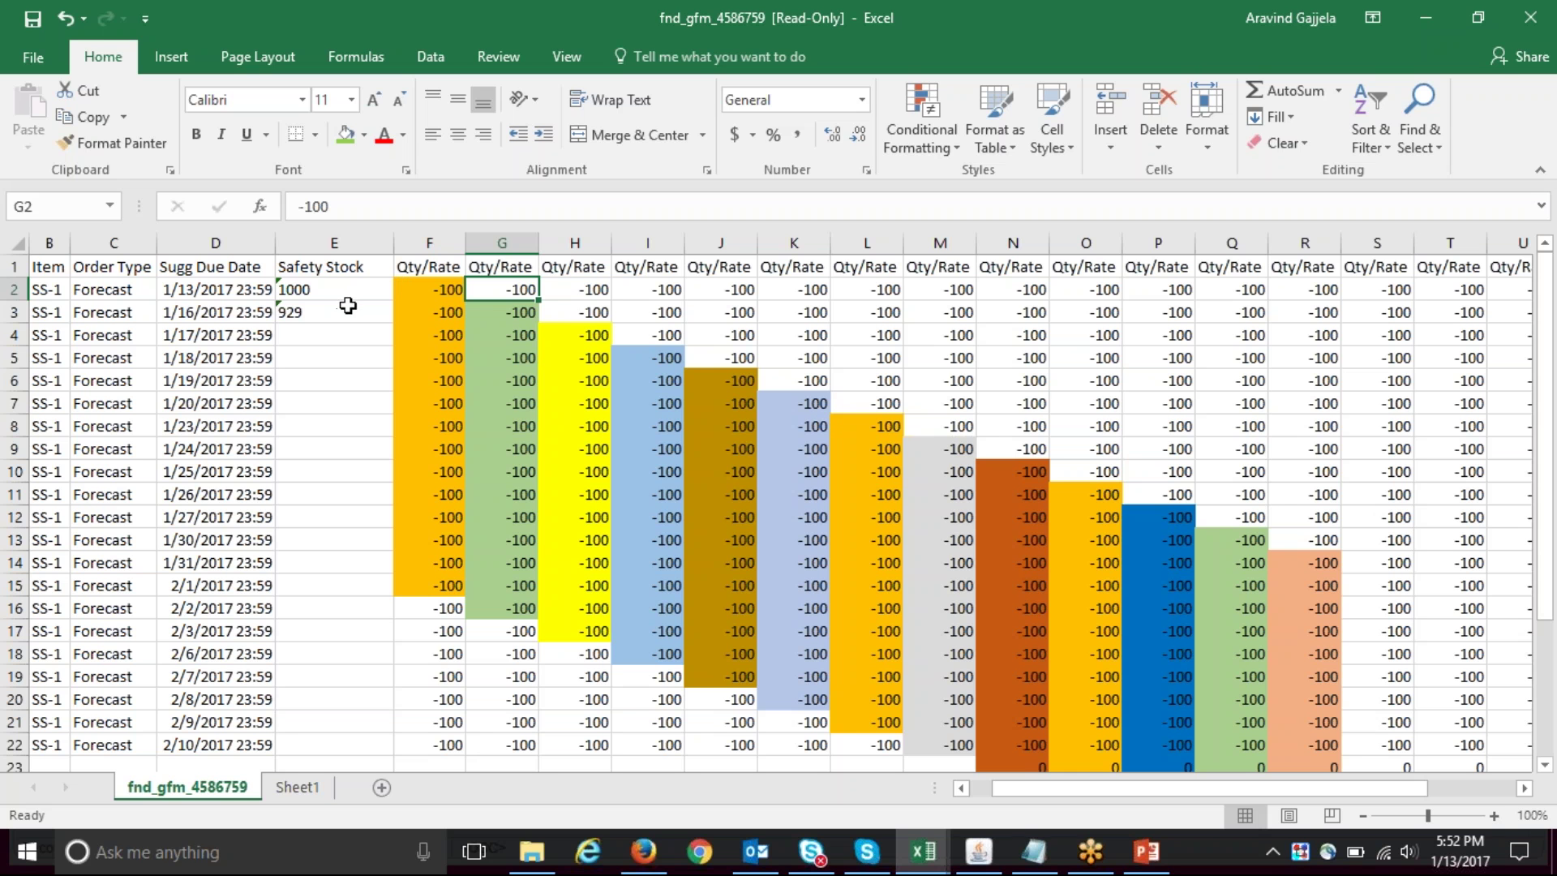
click(517, 312)
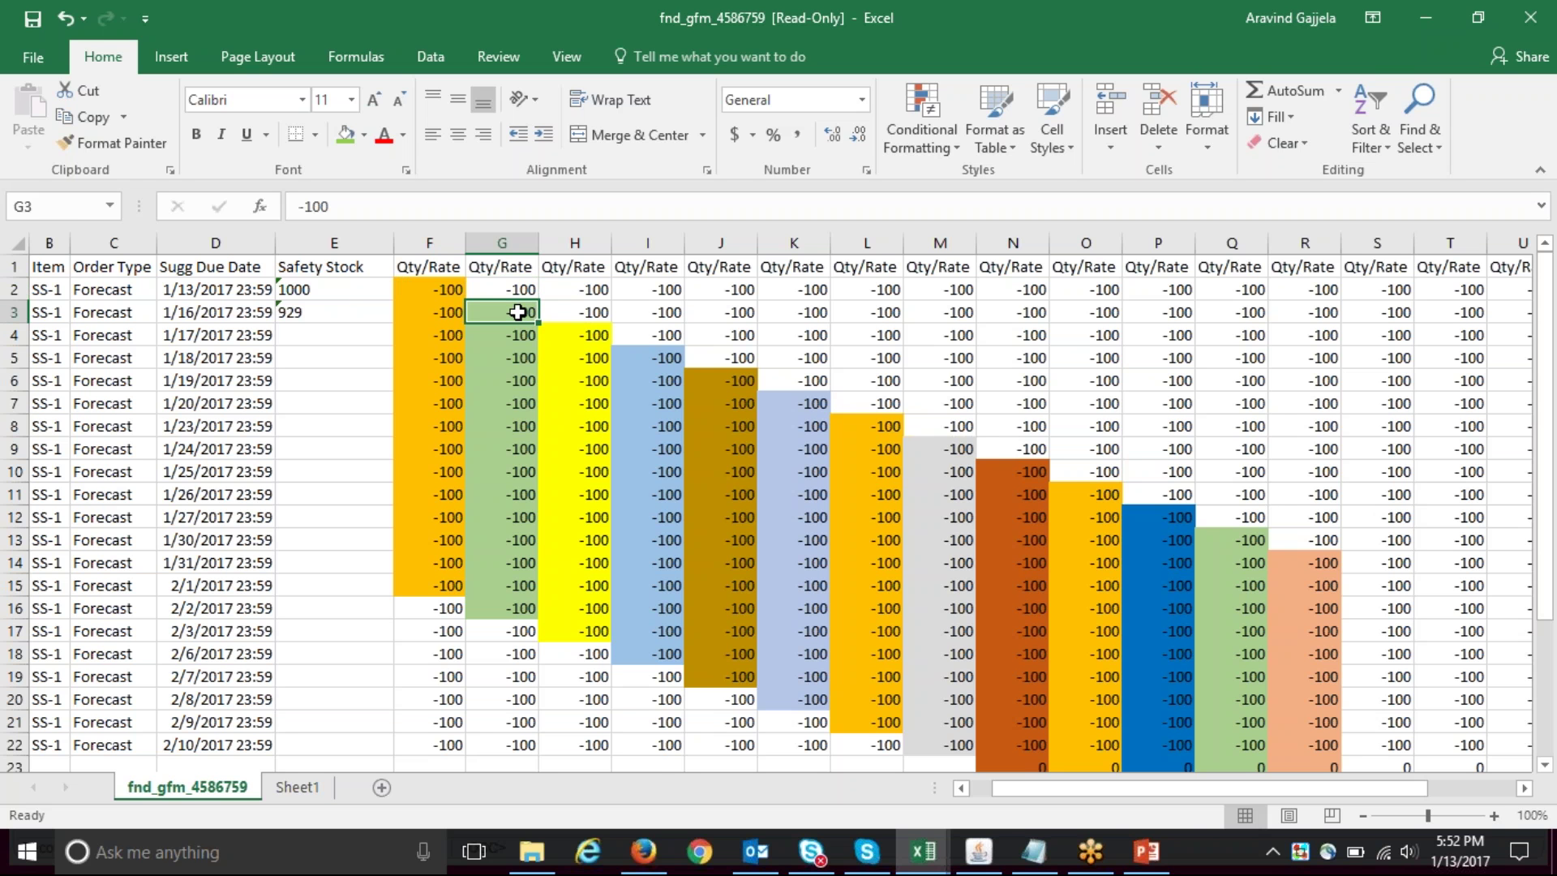
key(shift+Down)
key(shift+Down)
key(shift+Down)
key(shift+Down)
key(shift+Down)
key(shift+Down)
key(shift+Down)
key(shift+Down)
key(shift+Down)
key(shift+Down)
key(shift+Down)
key(shift+Down)
key(shift+Down)
key(shift+Down)
key(shift+Up)
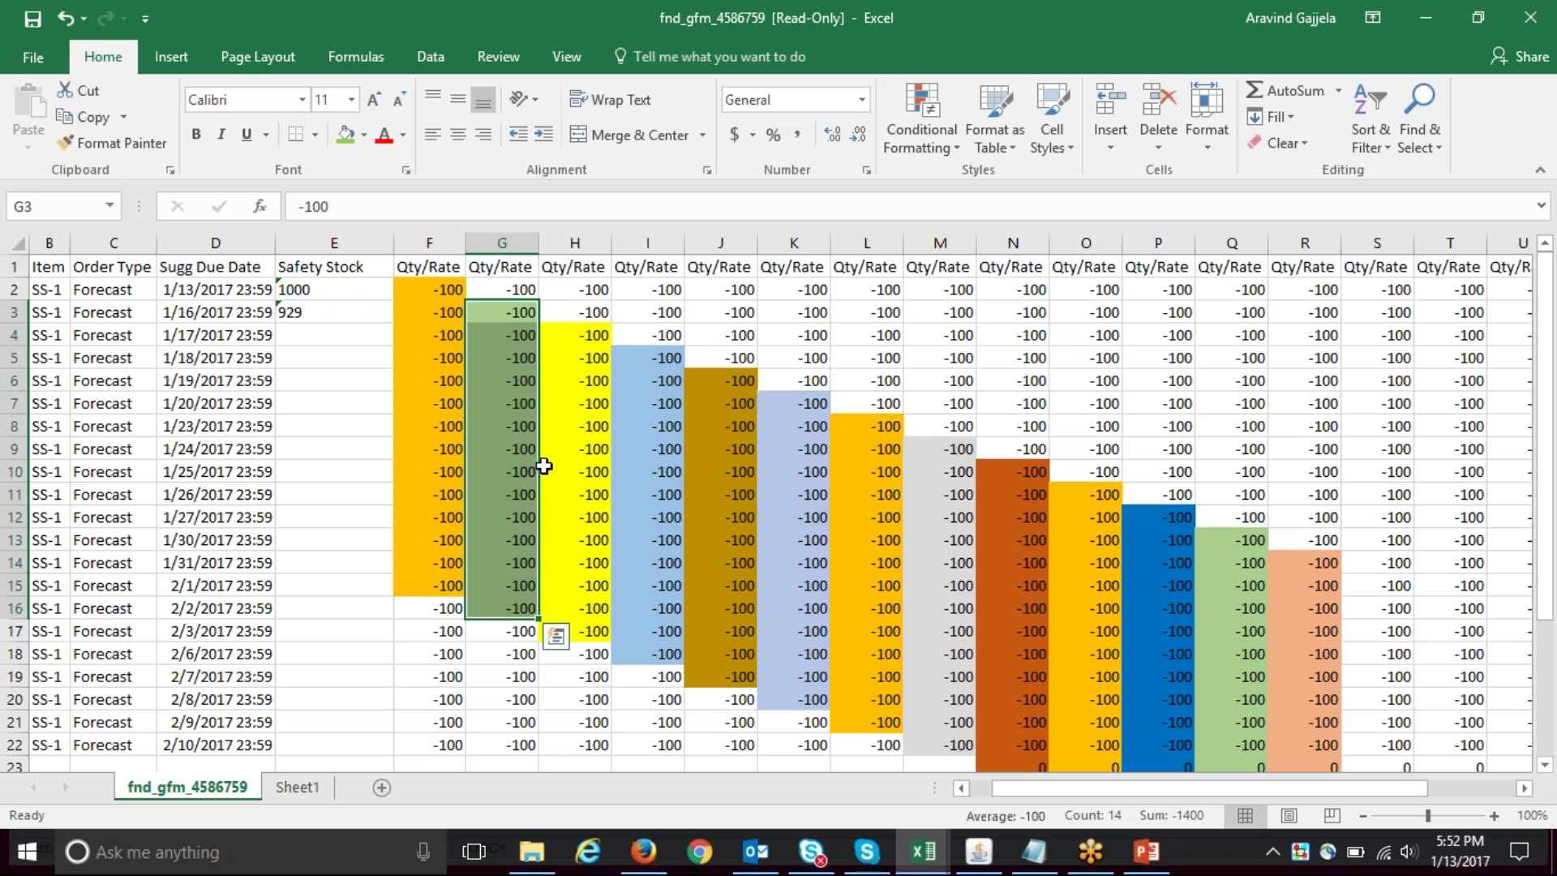
click(337, 319)
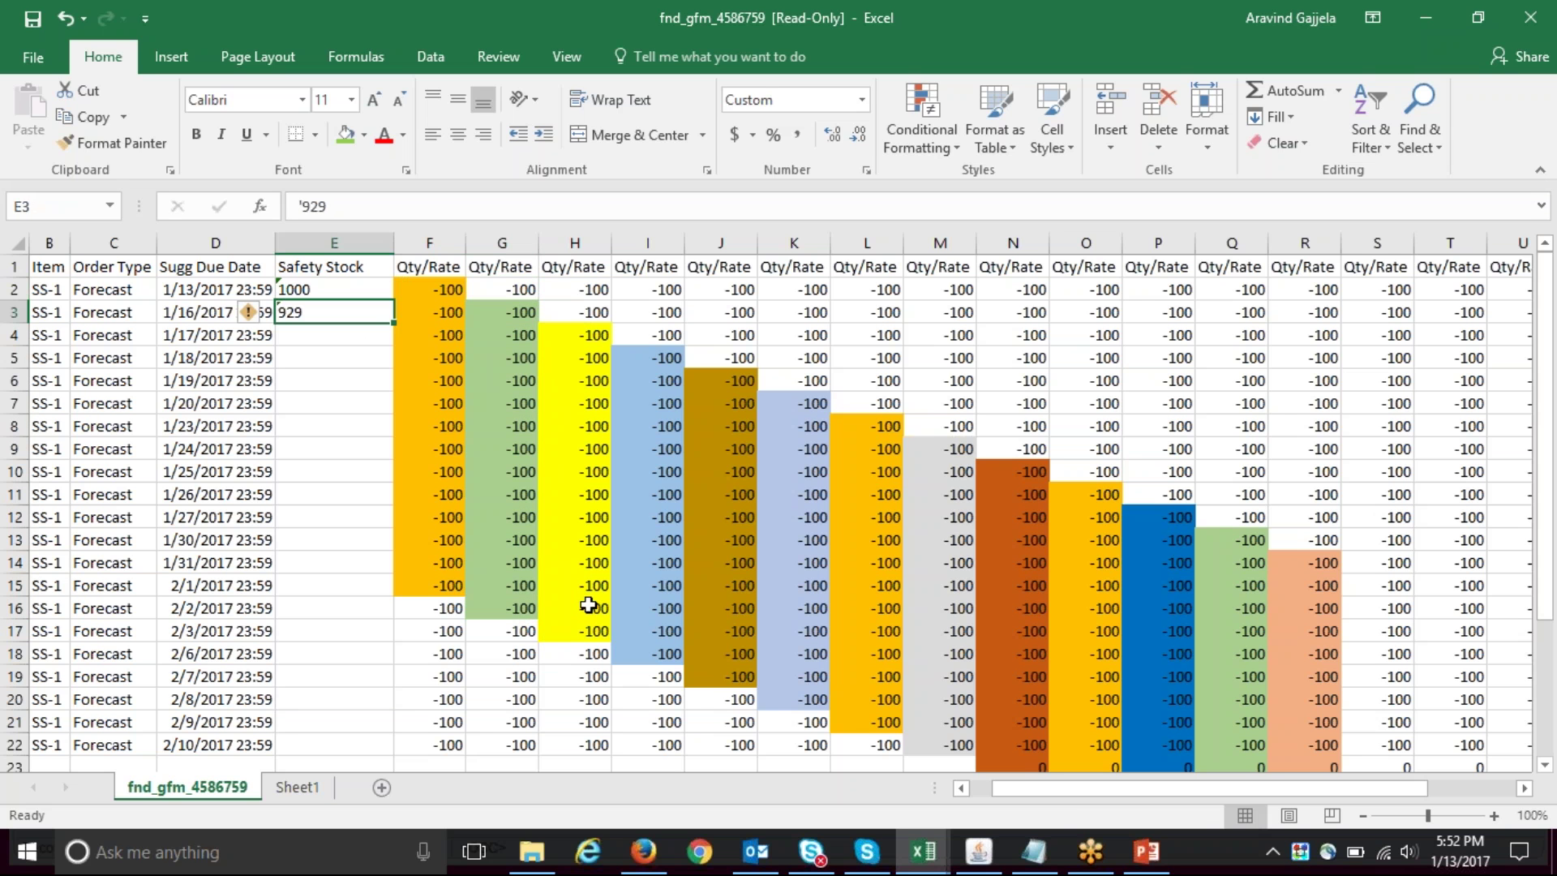
- Check Oracle's 25-JAN-2017 effective date, then return to the fnd_gfm_4586759 workbook
click(981, 856)
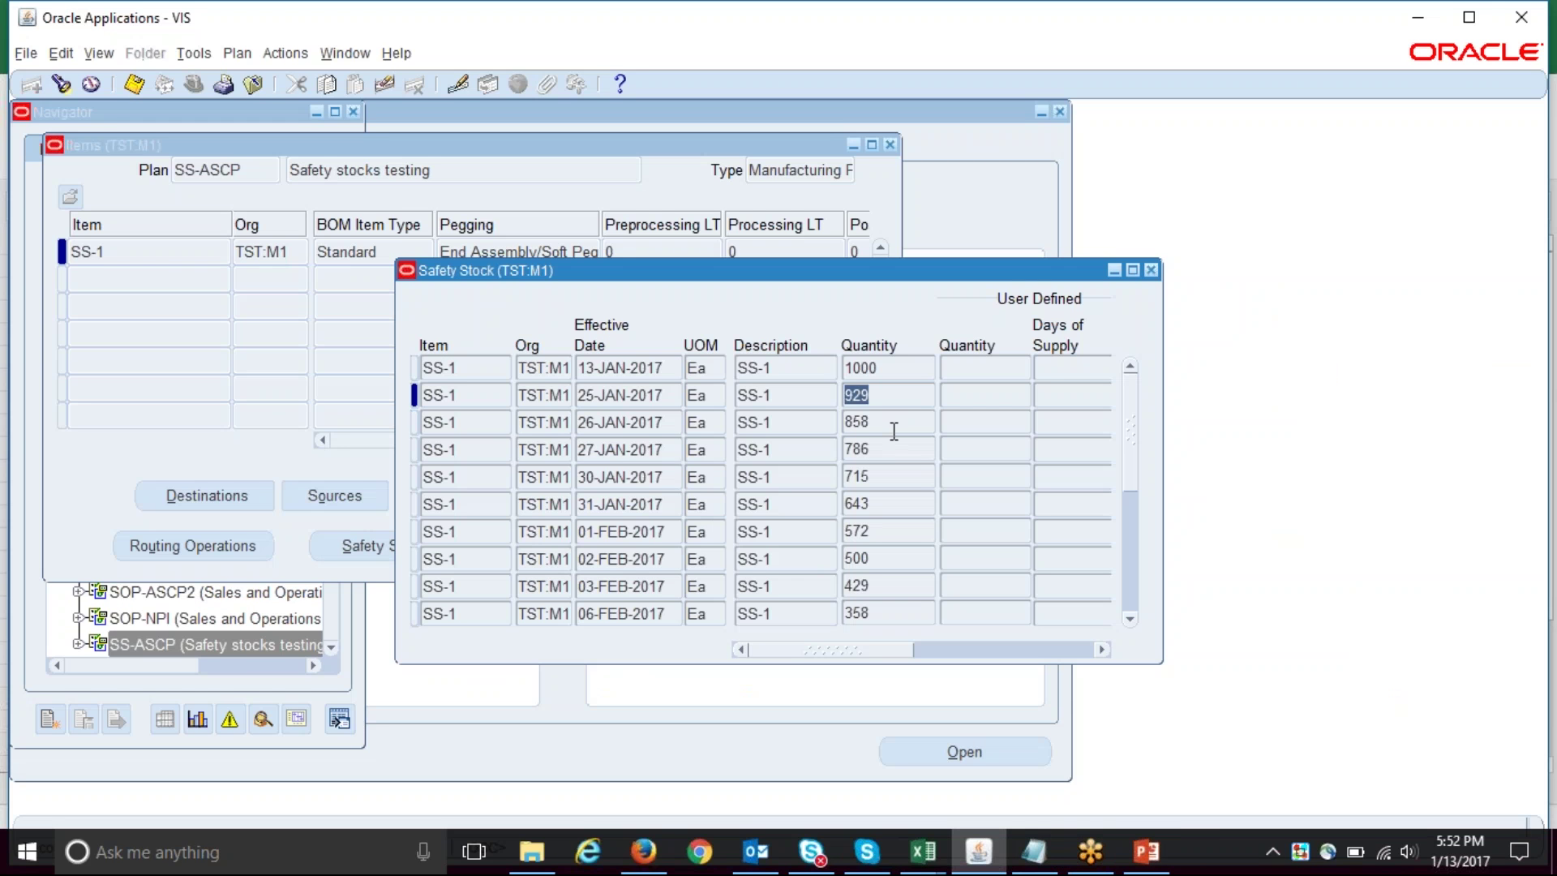
click(652, 389)
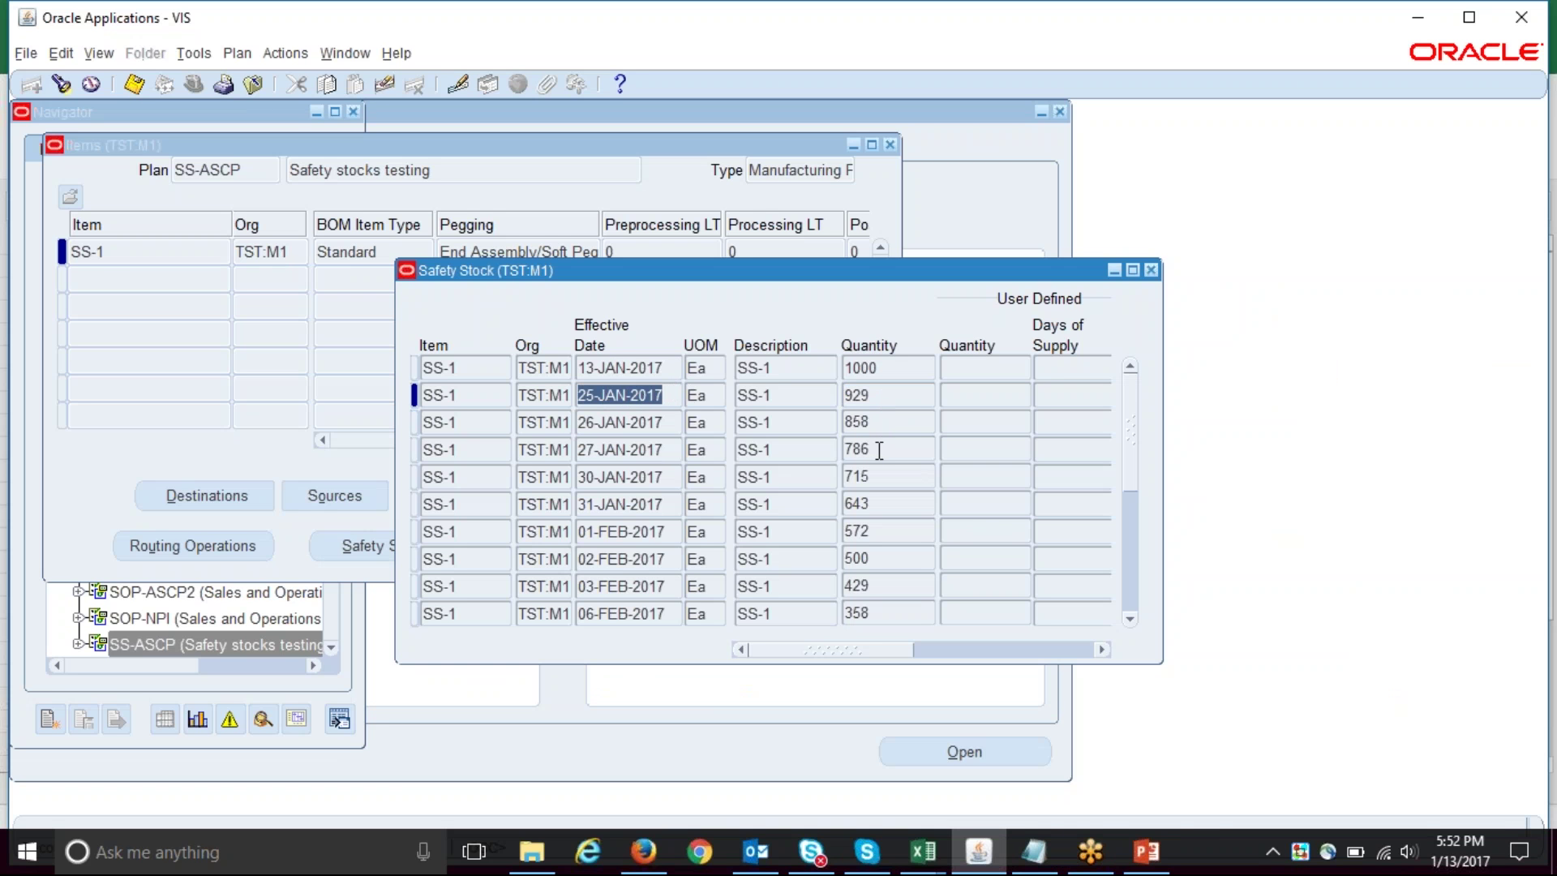
click(923, 852)
mouse_move(1098, 750)
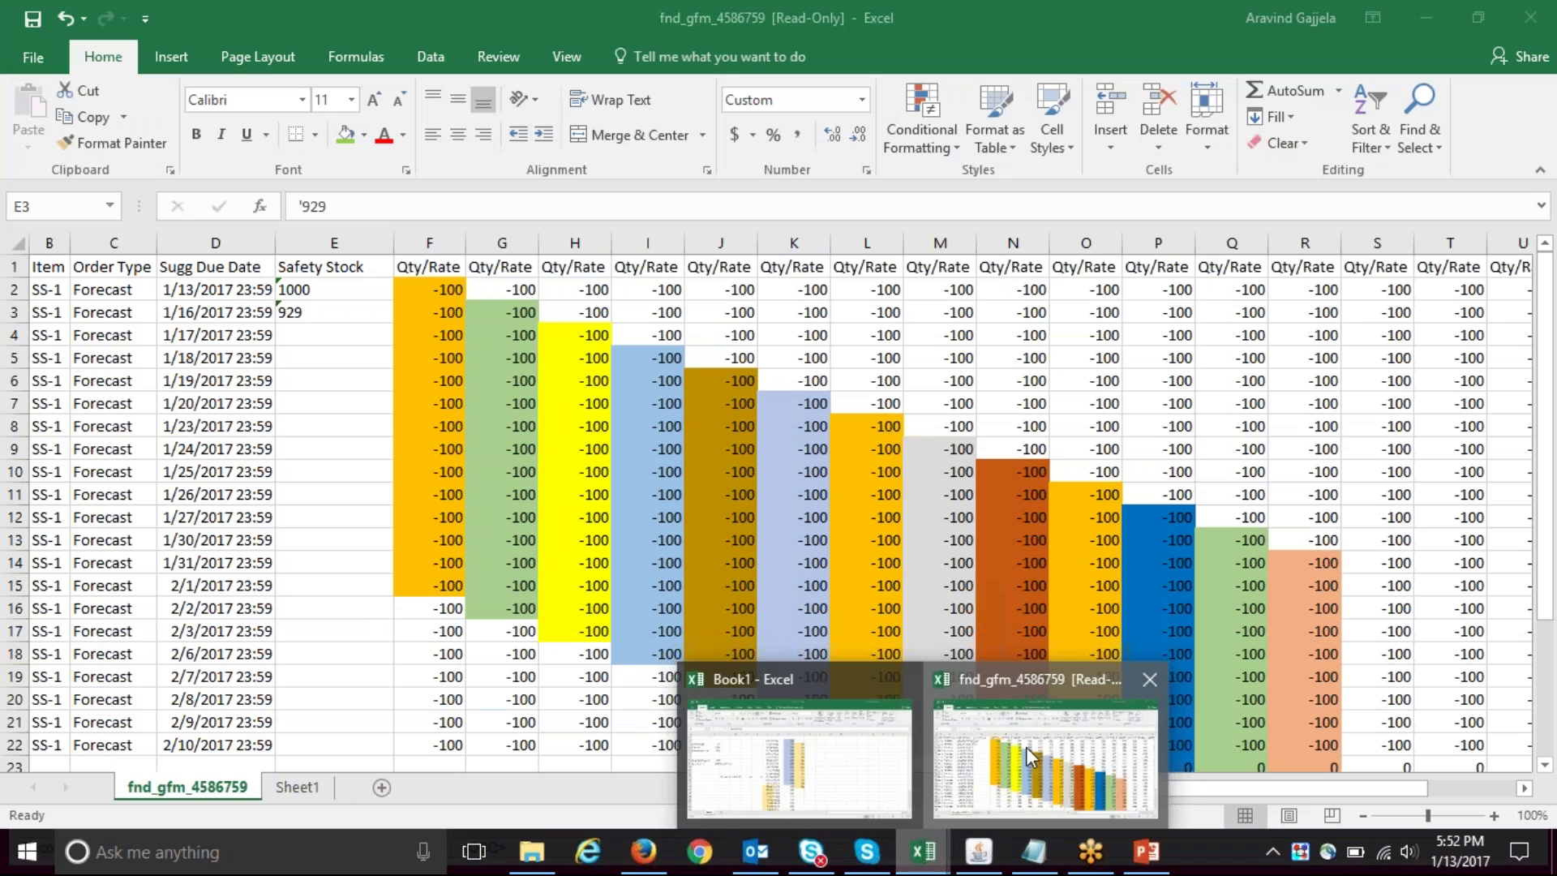
click(1025, 747)
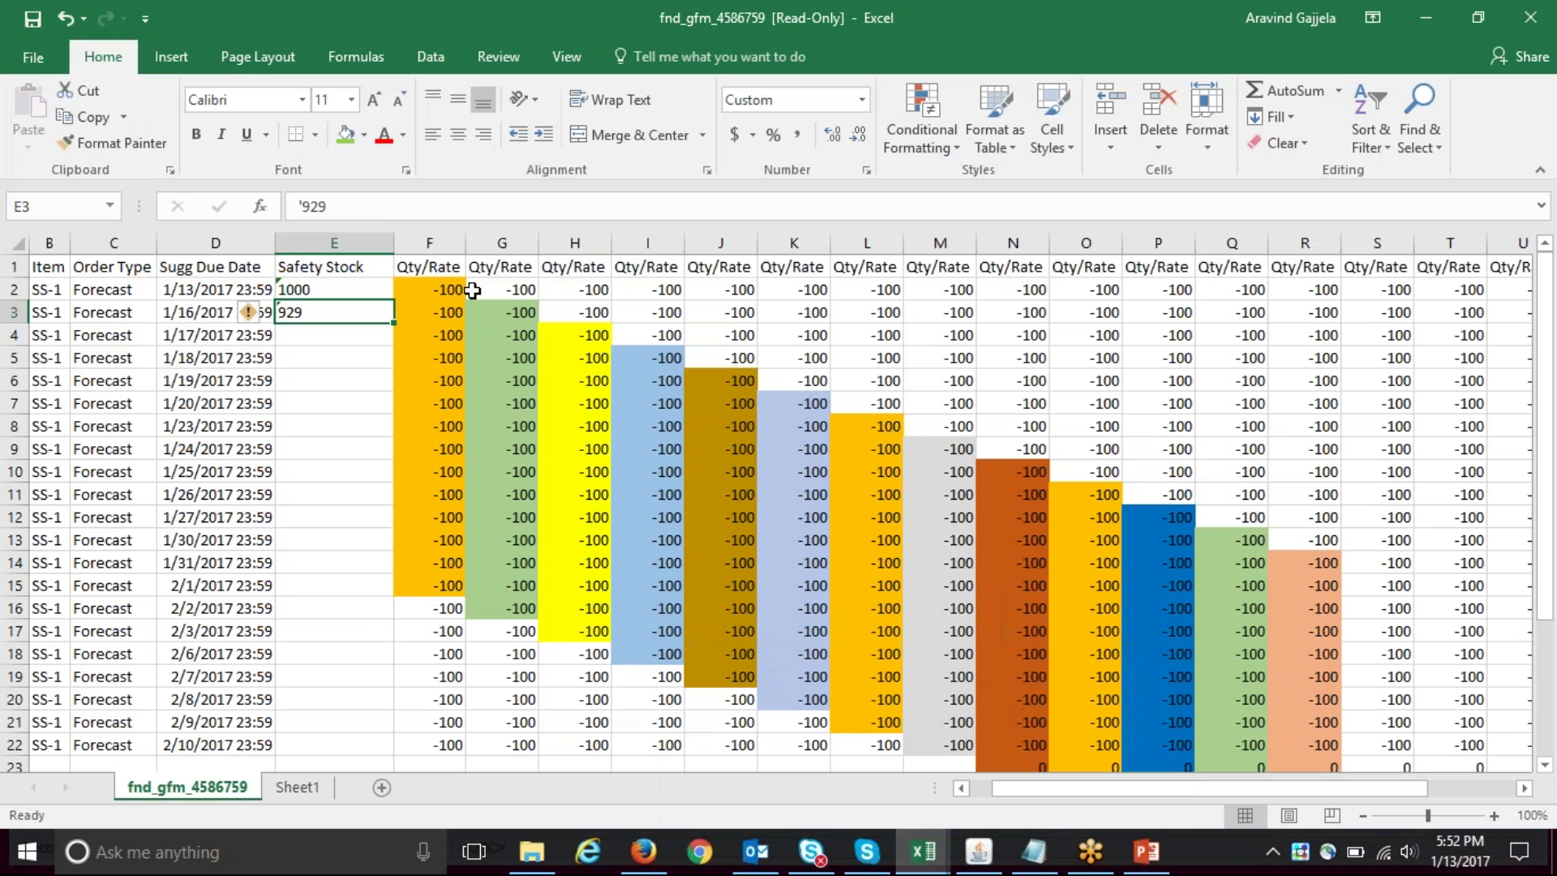
- Copy the 1000 from E2 down the Safety Stock cells through row 10
key(Up)
key(ctrl+c)
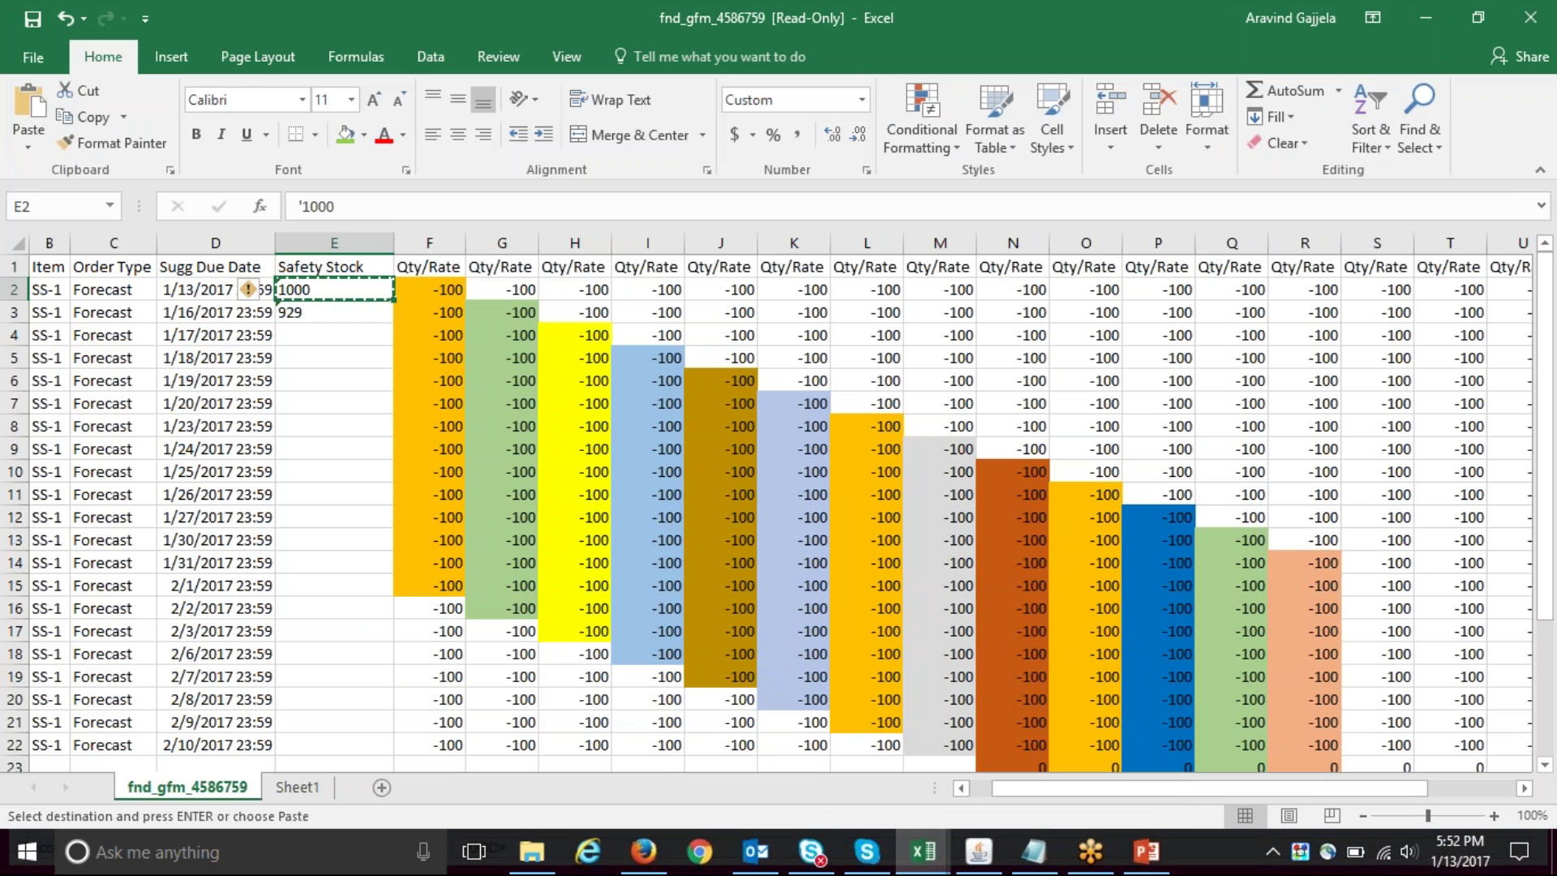
key(shift+Down)
key(shift+Down)
key(shift+Down)
key(shift+Down)
key(shift+Down)
key(shift+Down)
key(shift+Down)
key(shift+Down)
key(shift+Down)
key(shift+Up)
key(shift+Up)
key(shift+Down)
key(ctrl+v)
key(Escape)
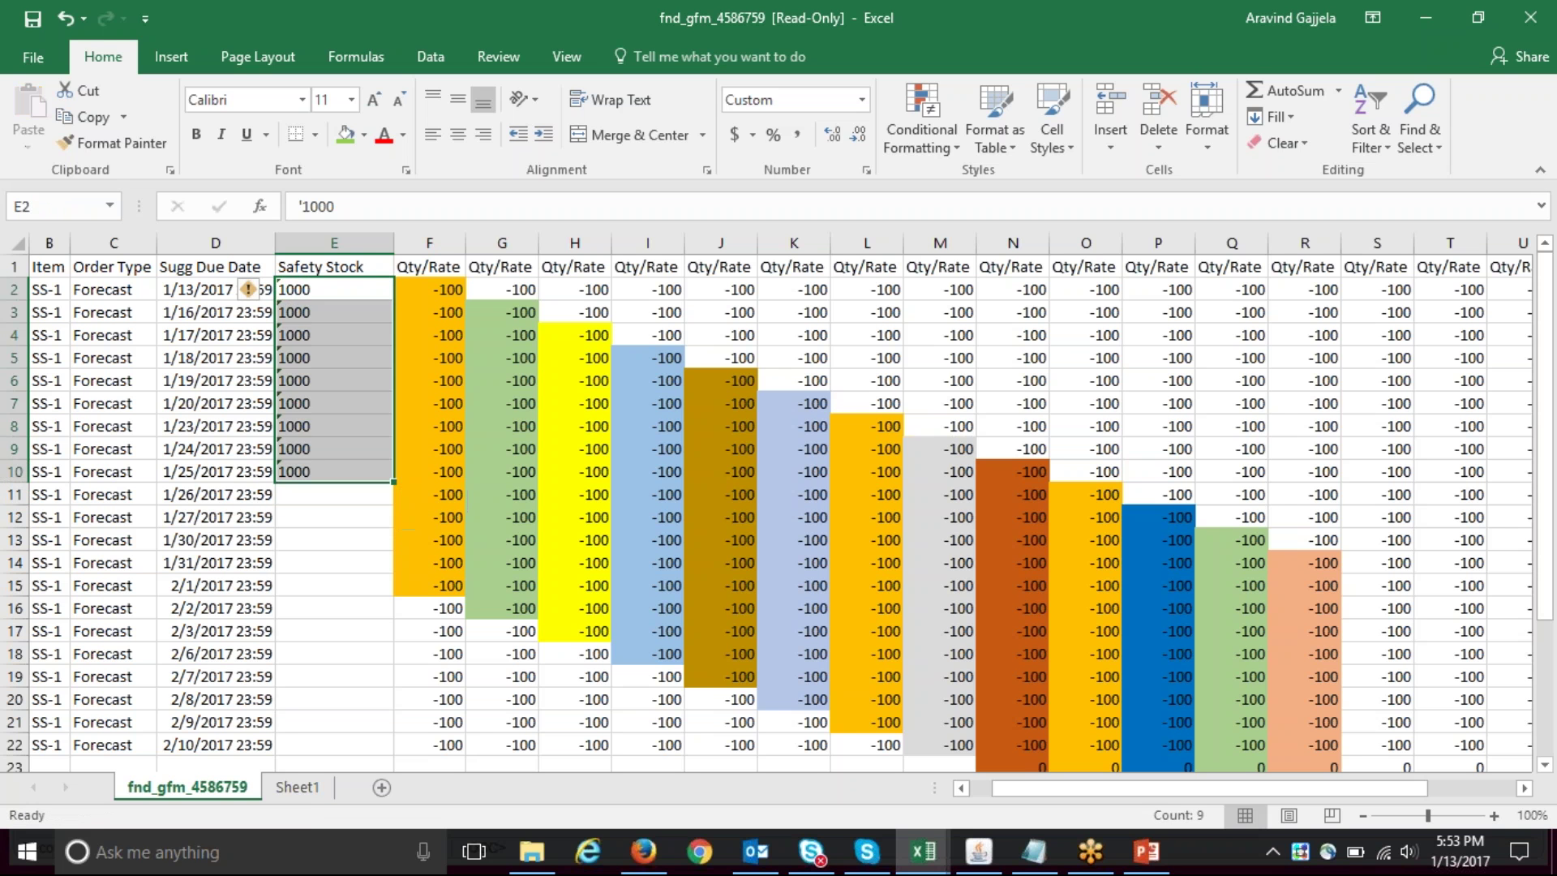
key(Down)
key(Down)
key(Down)
key(Down)
key(Down)
key(Down)
key(Down)
key(Down)
key(Down)
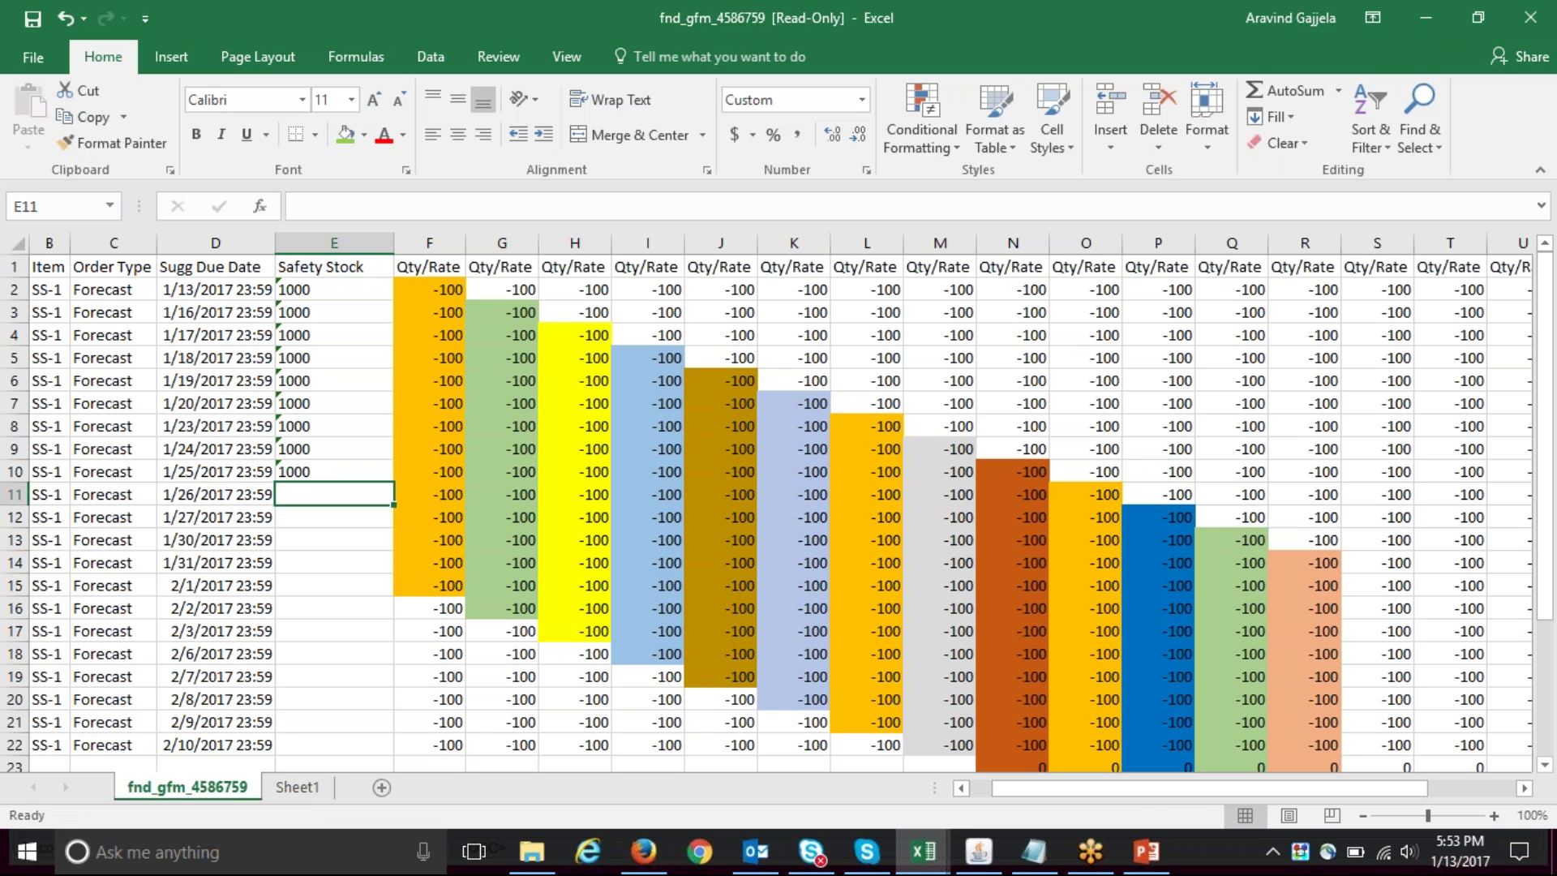
- Clear the extra 1000 on 1/25/2017 and review row 10's later demand columns
click(982, 853)
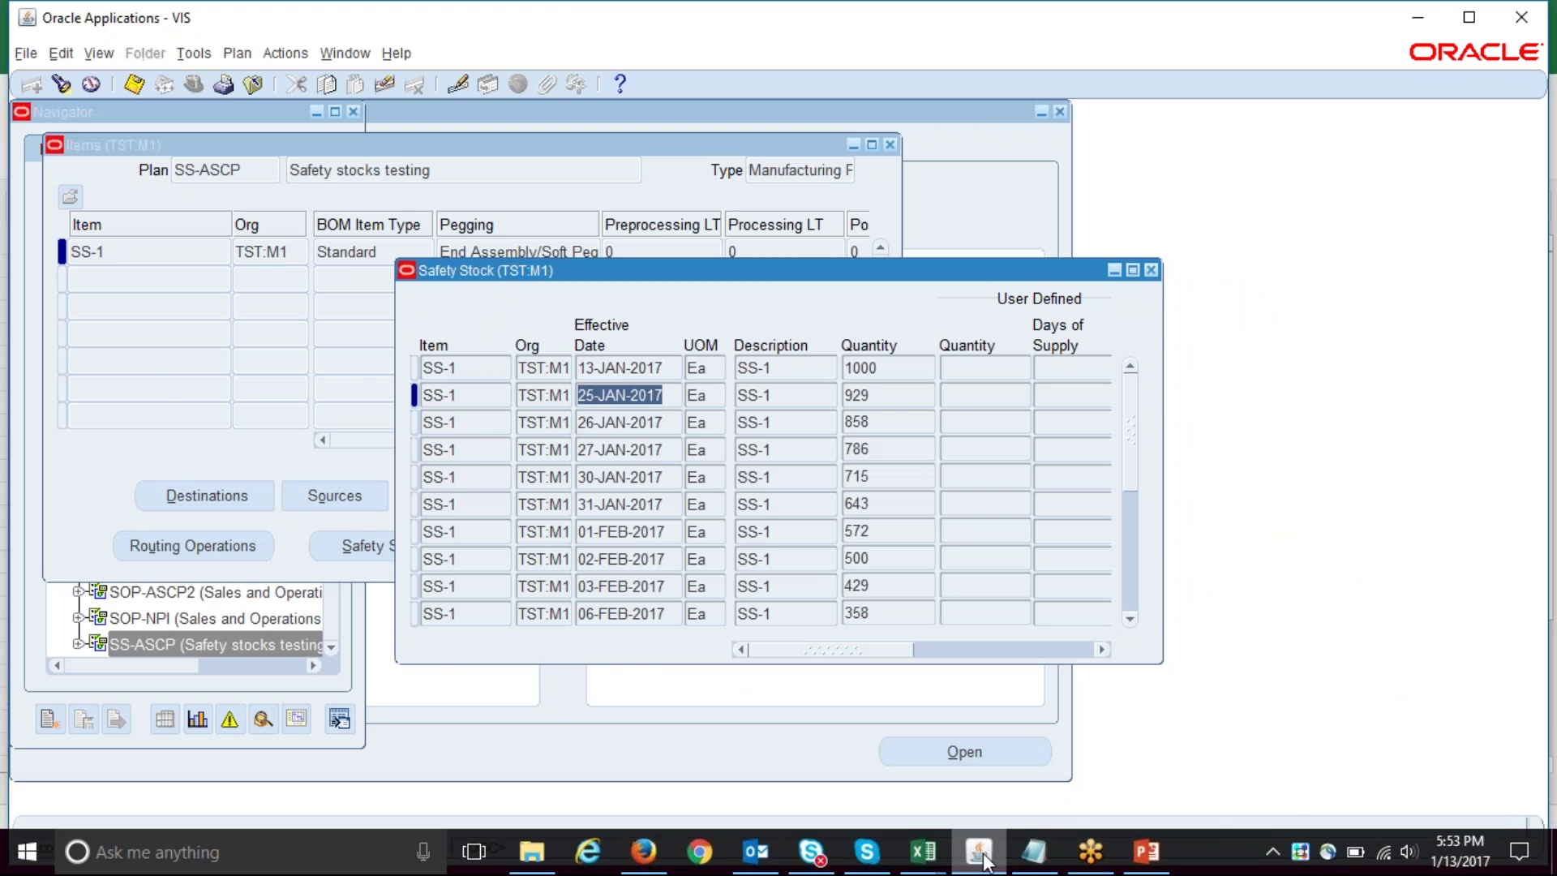
click(982, 853)
key(Up)
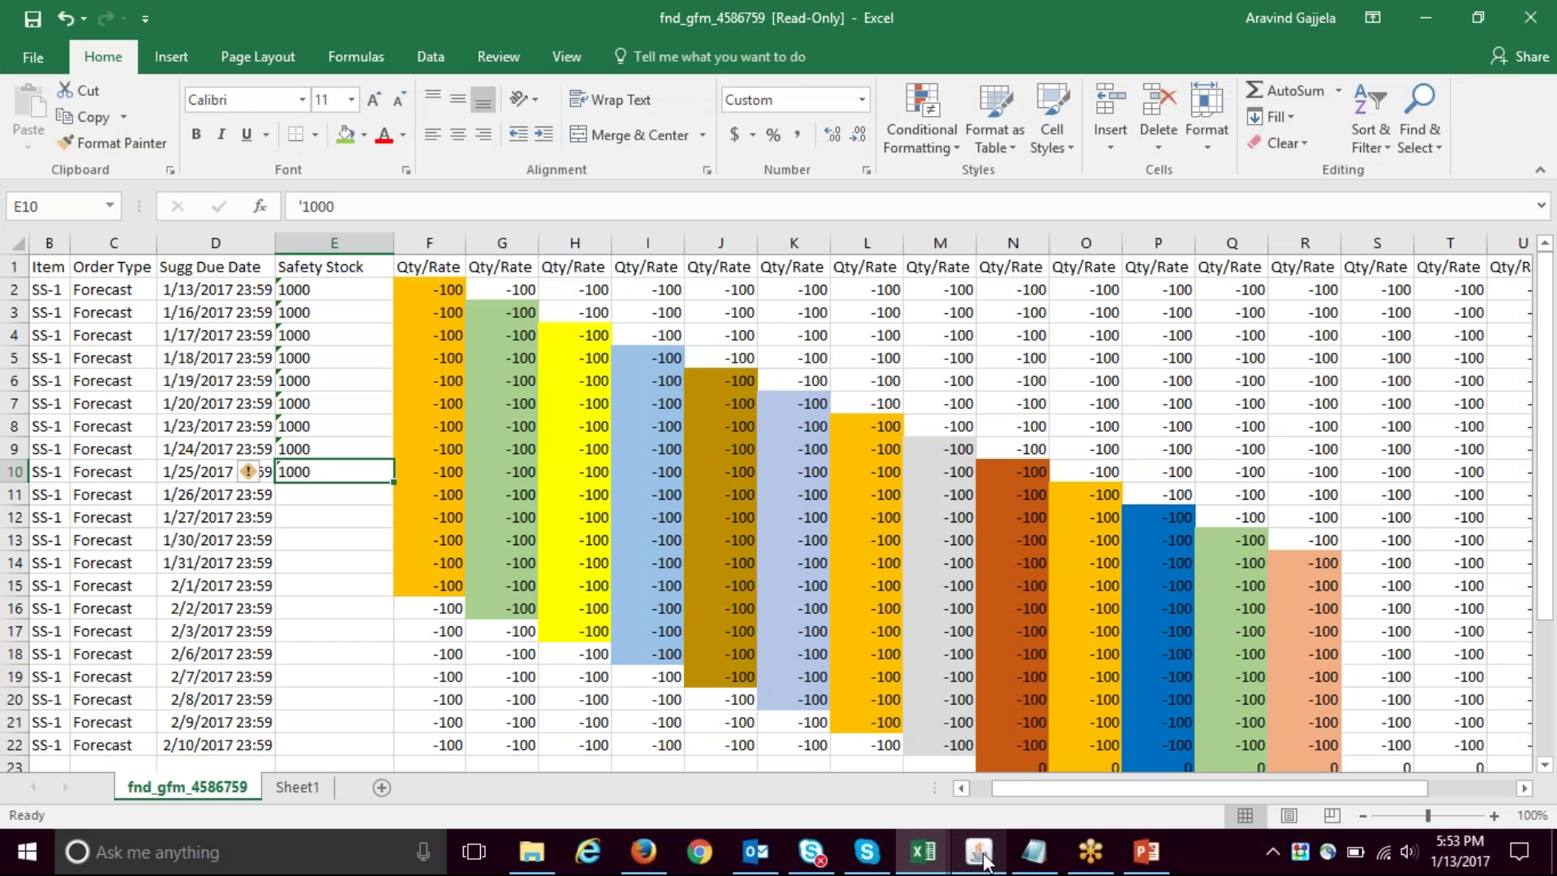
key(Delete)
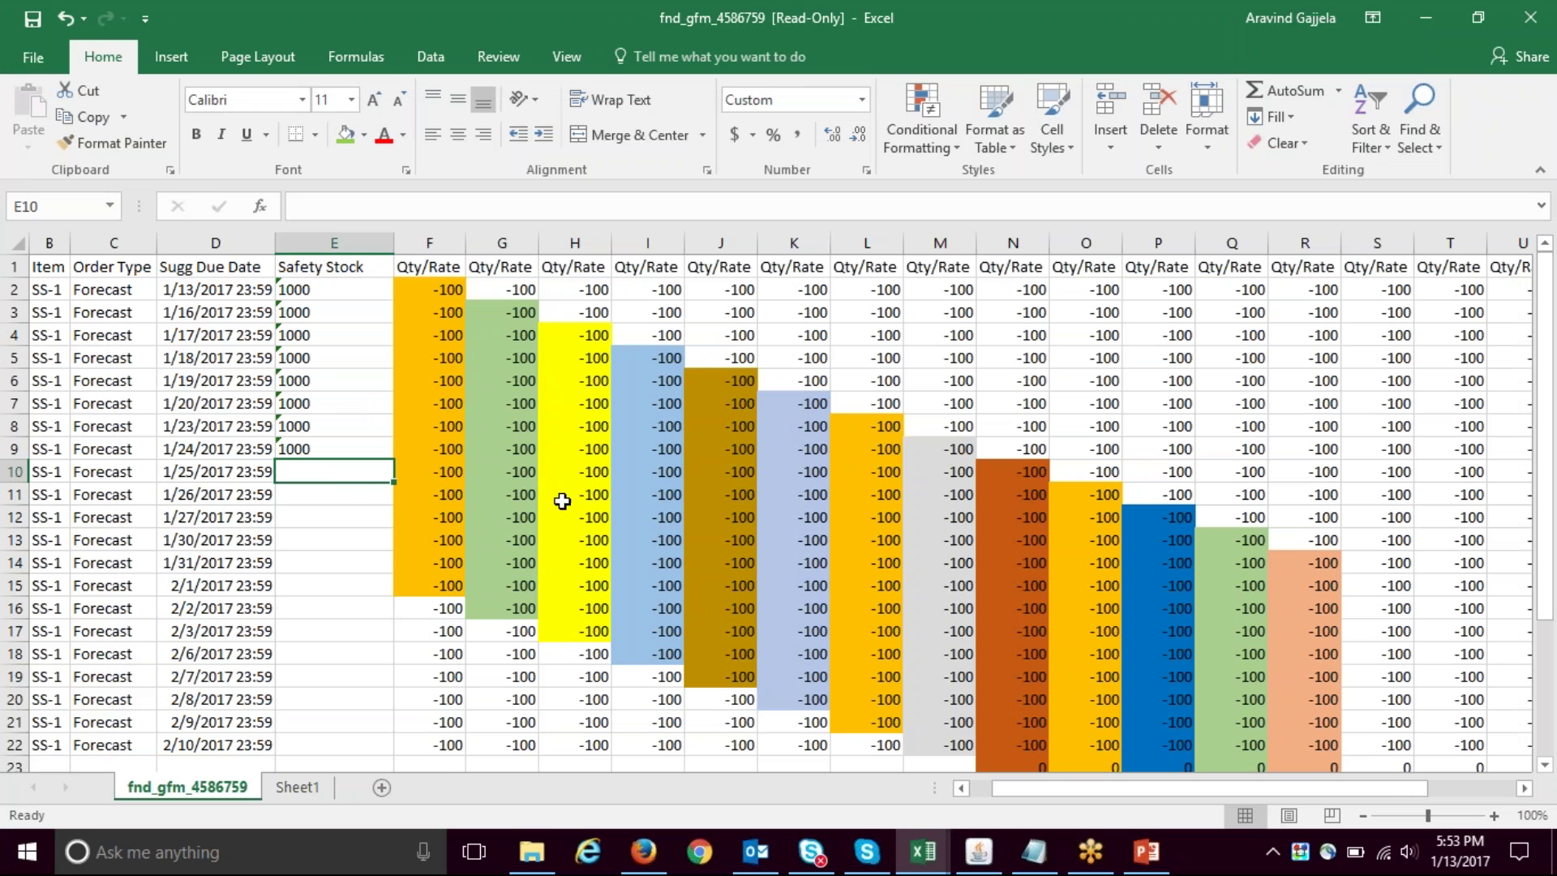
key(Right)
key(Right)
key(Right)
key(Right)
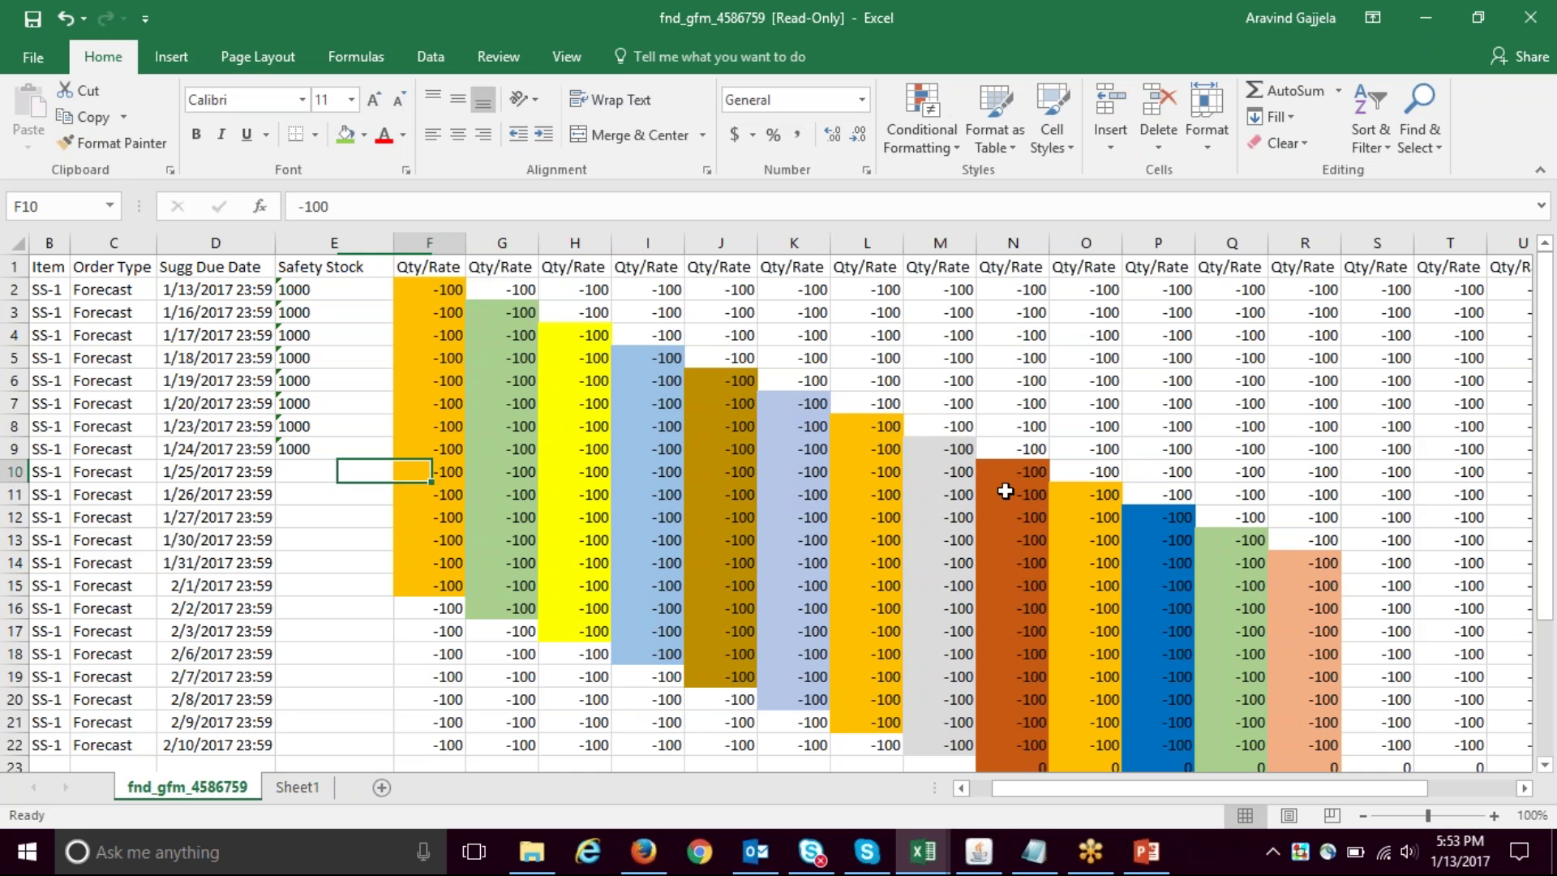
key(Right)
key(Right)
key(Right)
key(Right)
key(Right)
key(Right)
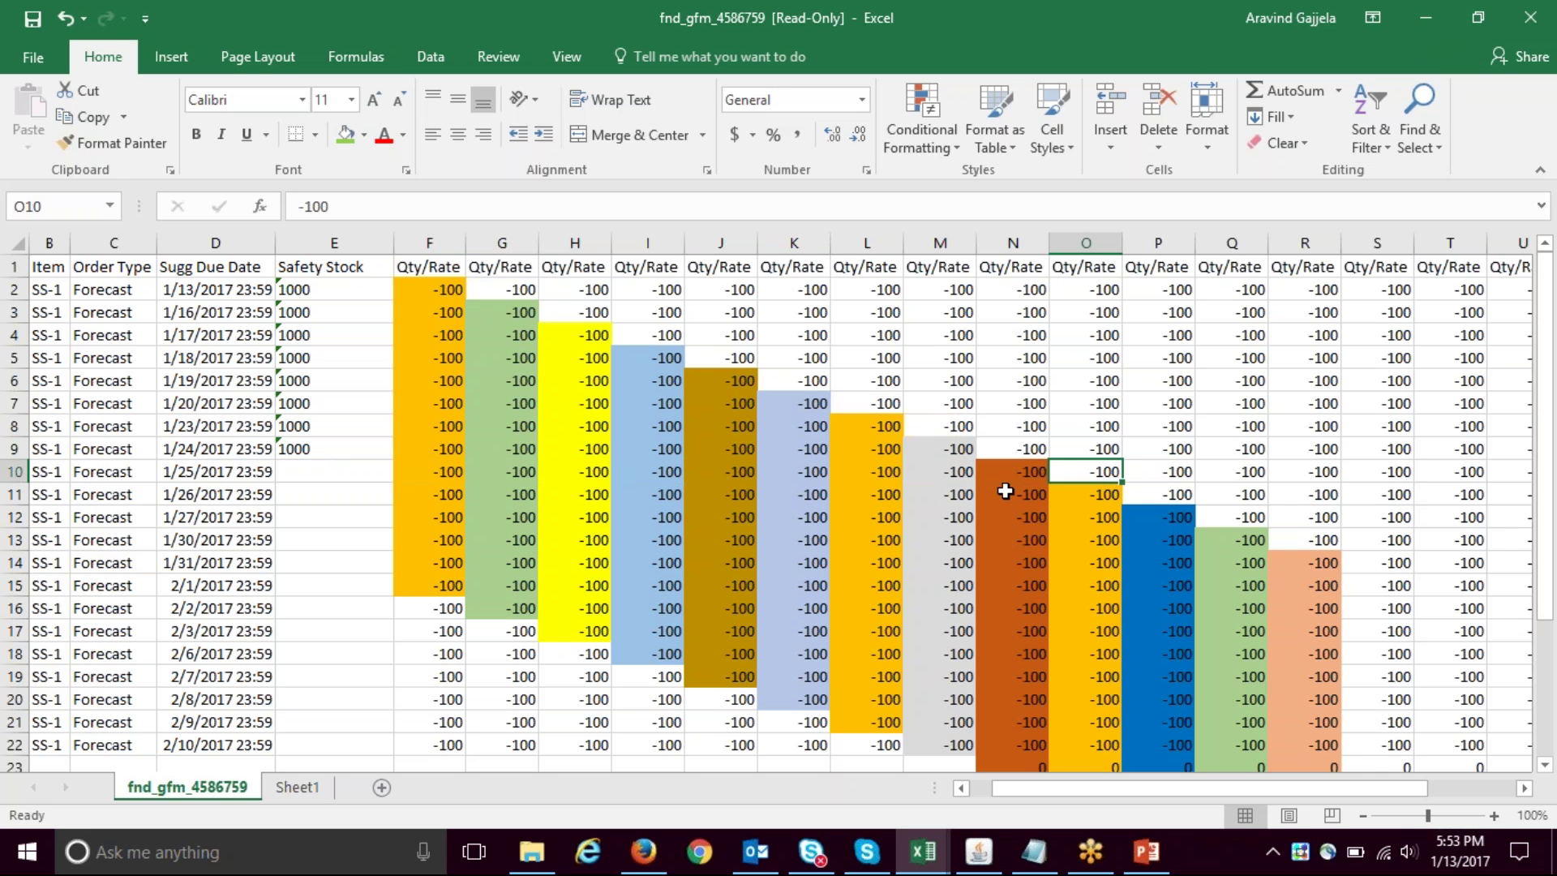
key(Down)
key(Up)
key(Down)
key(shift+Down)
key(shift+Down)
key(shift+Down)
key(shift+Down)
key(shift+Down)
key(shift+Down)
key(shift+Down)
key(shift+Down)
key(shift+Down)
key(shift+Down)
key(shift+Down)
key(shift+Down)
key(shift+Down)
key(shift+Down)
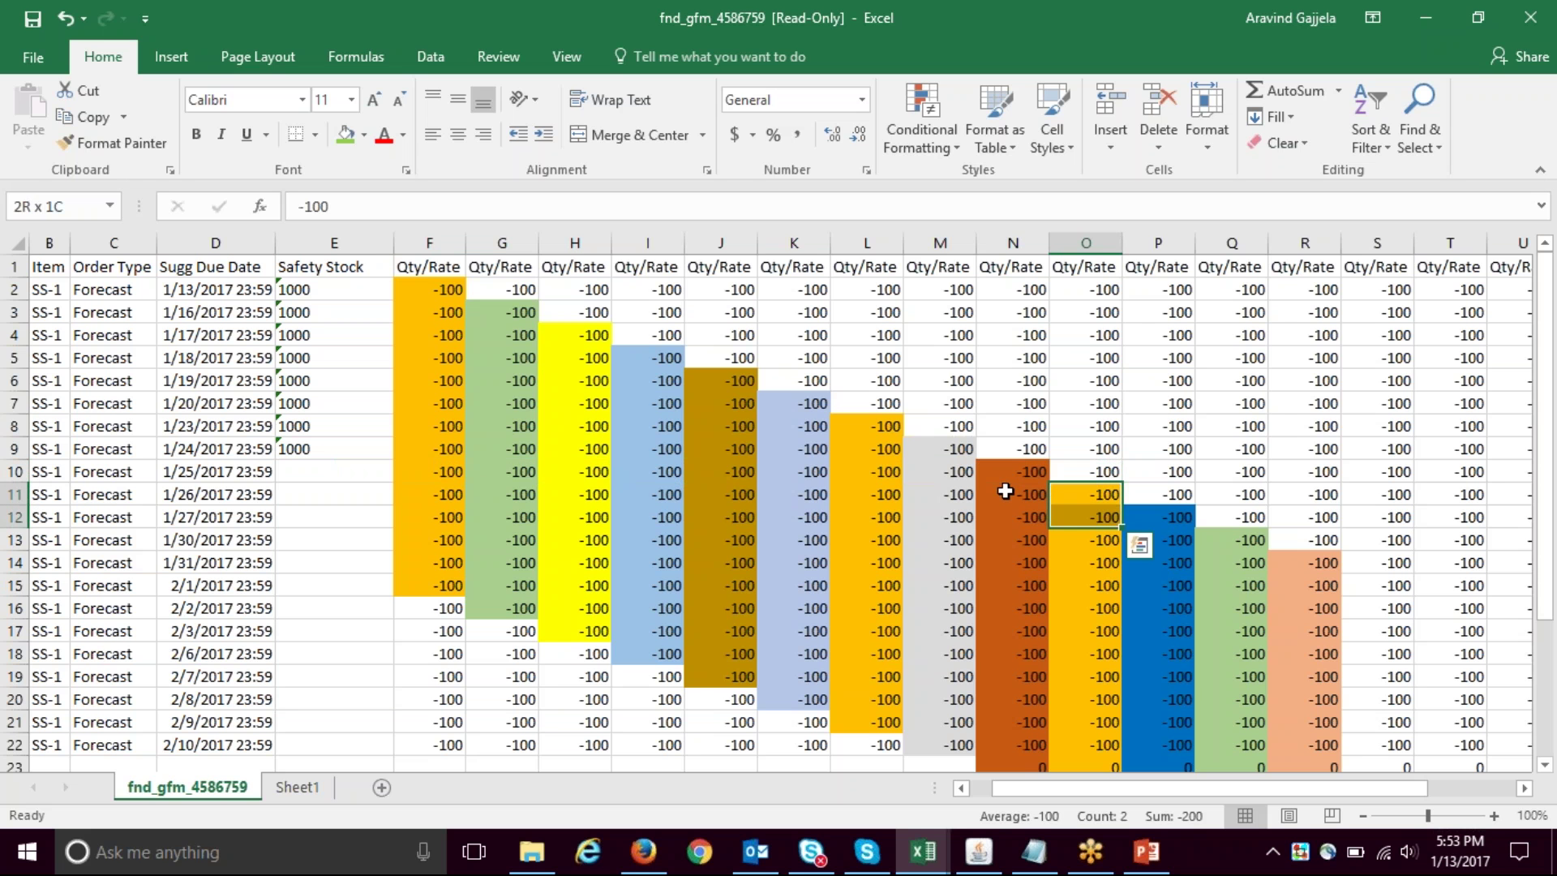
key(shift+Up)
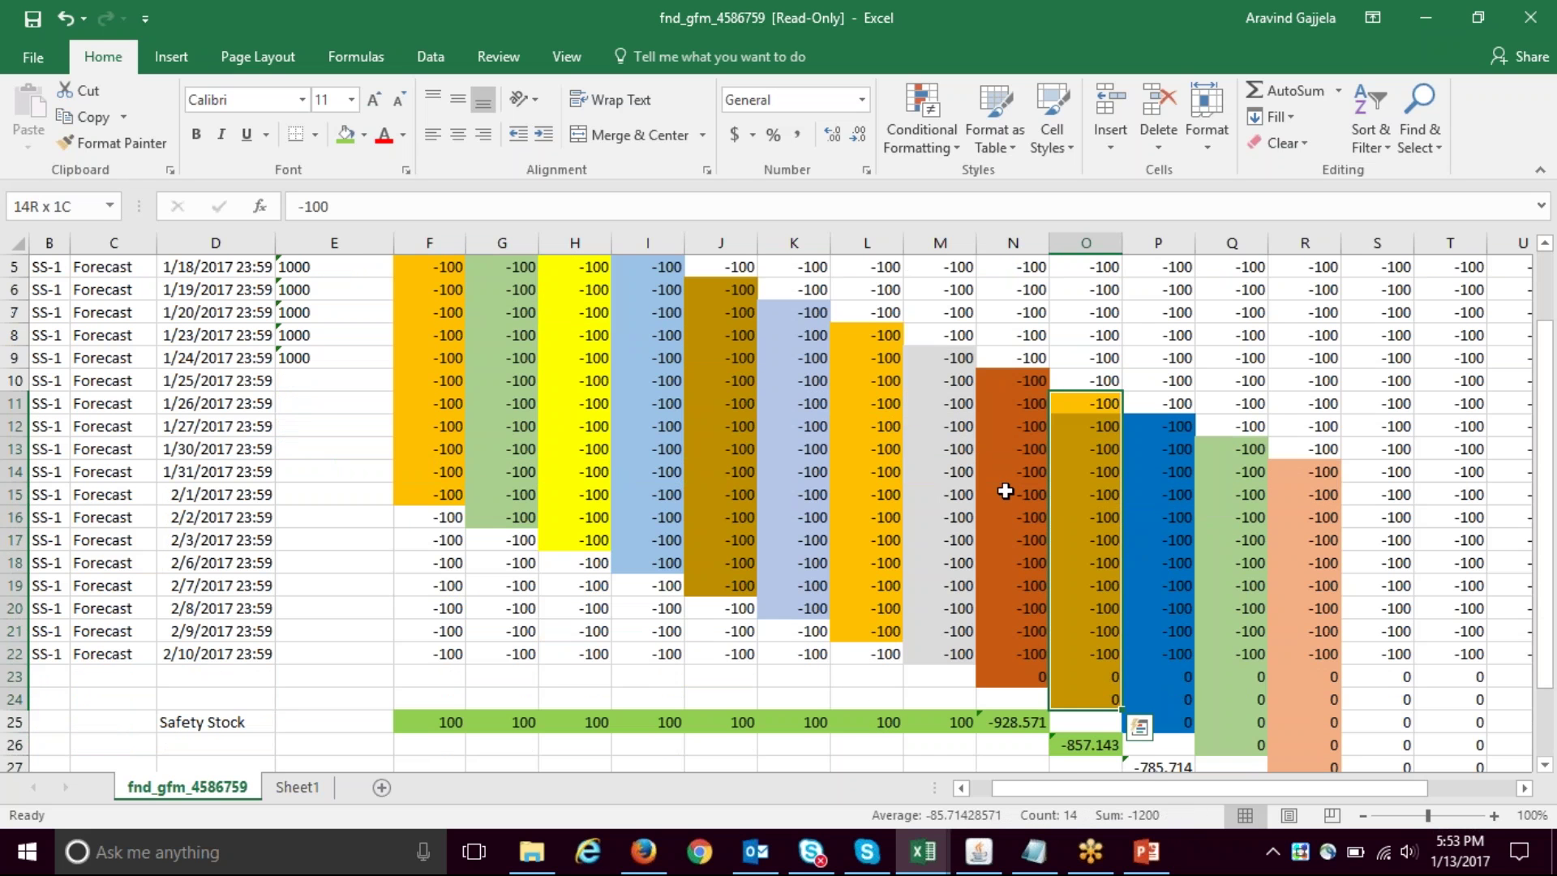
key(Left)
key(Up)
key(shift+Up)
key(shift+Down)
key(shift+Down)
key(shift+Down)
key(shift+Down)
key(shift+Down)
key(shift+Down)
key(shift+Down)
key(shift+Down)
key(shift+Down)
key(shift+Down)
key(shift+Down)
key(shift+Down)
key(shift+Down)
key(shift+Down)
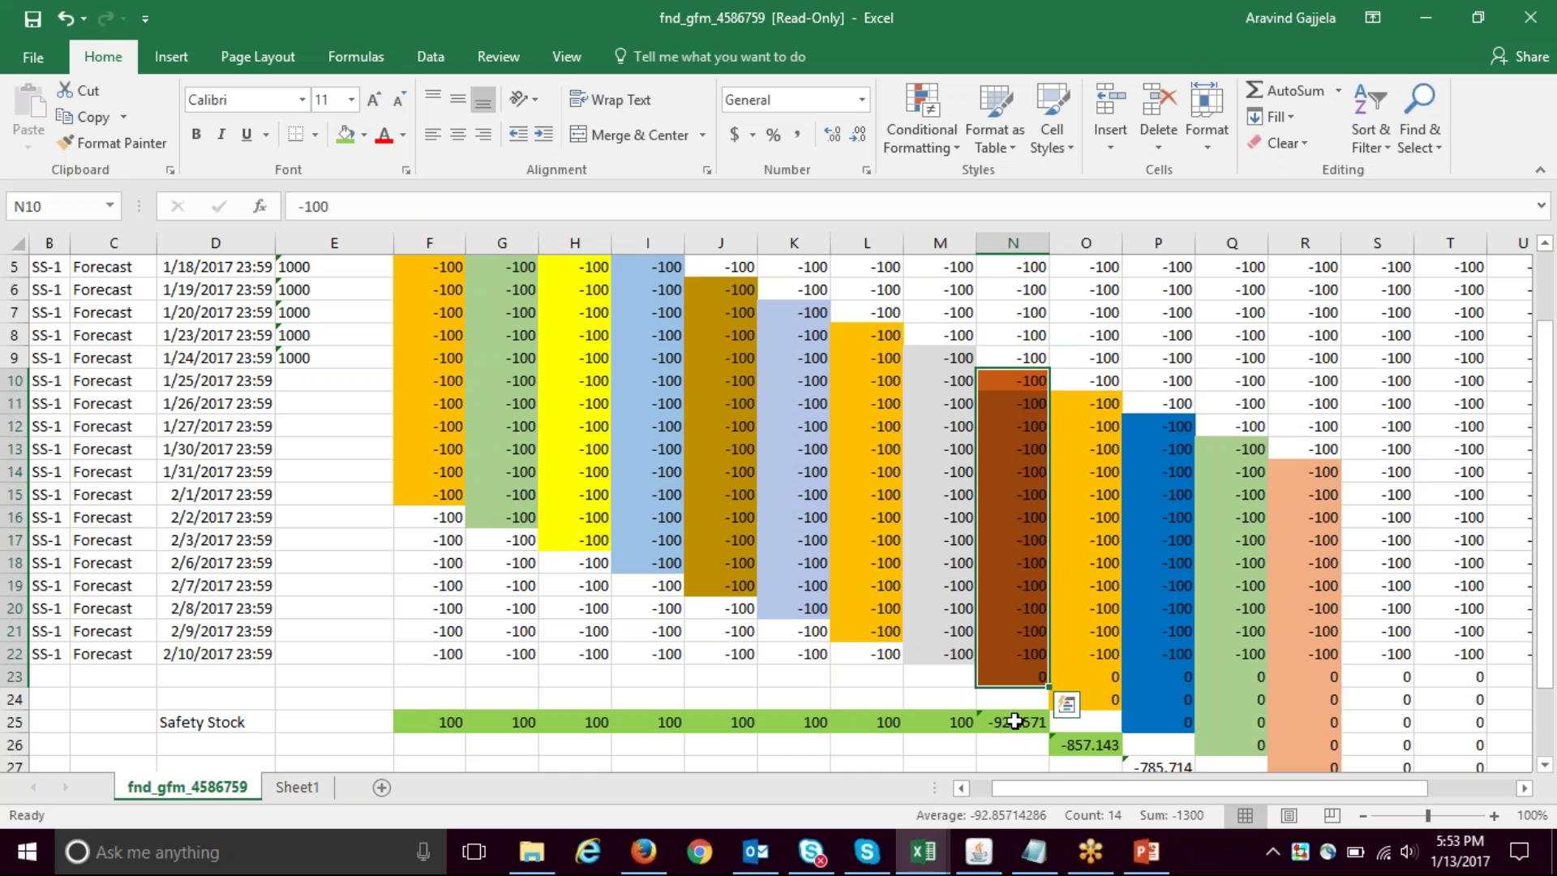
click(1026, 724)
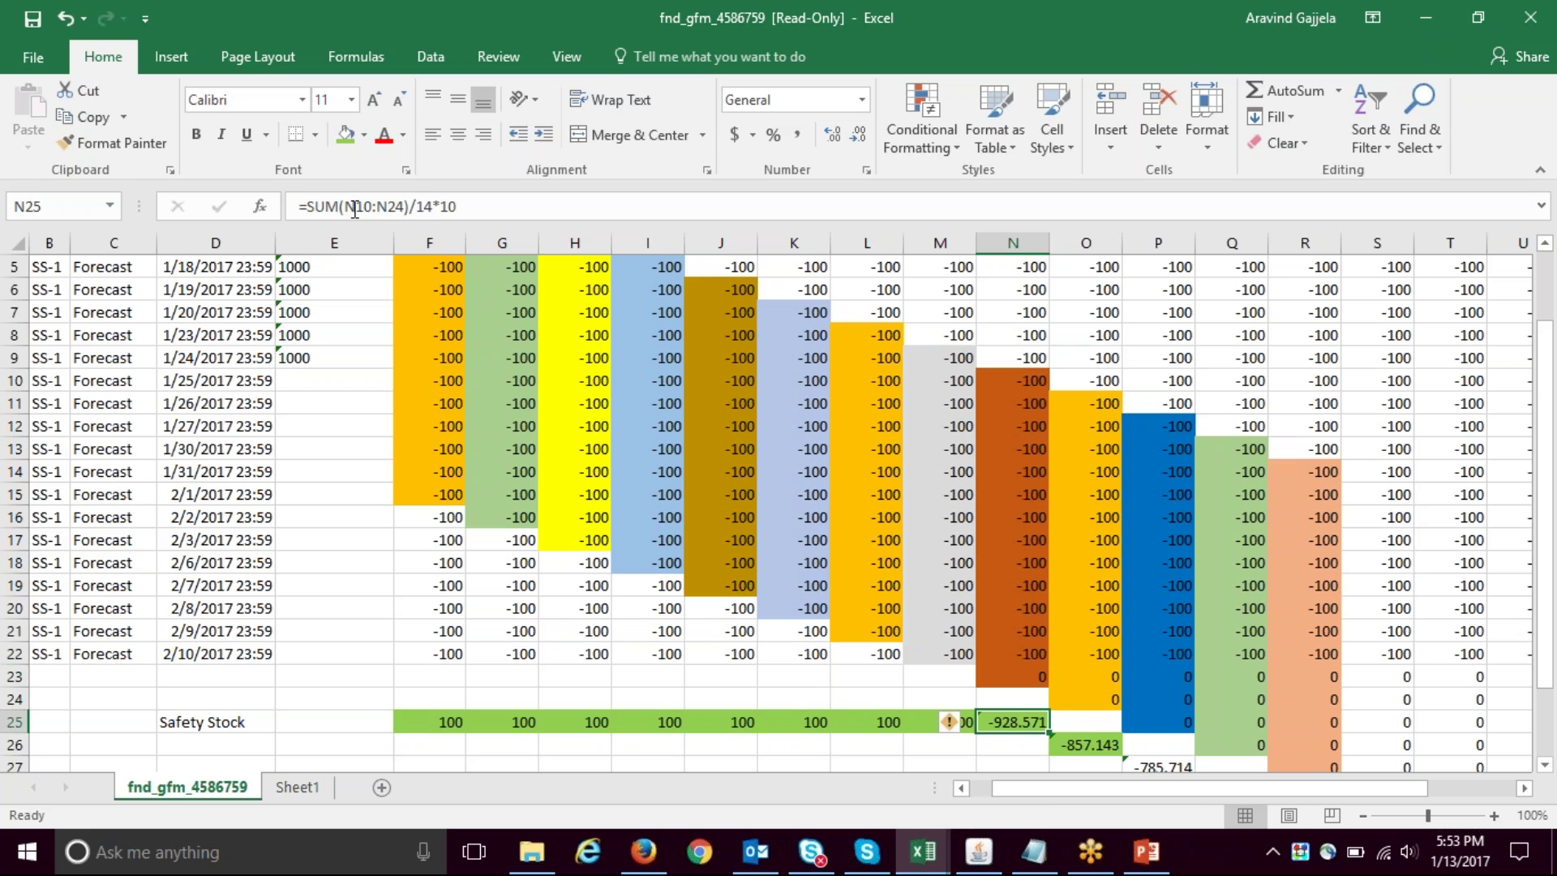
key(Down)
key(Down)
key(Up)
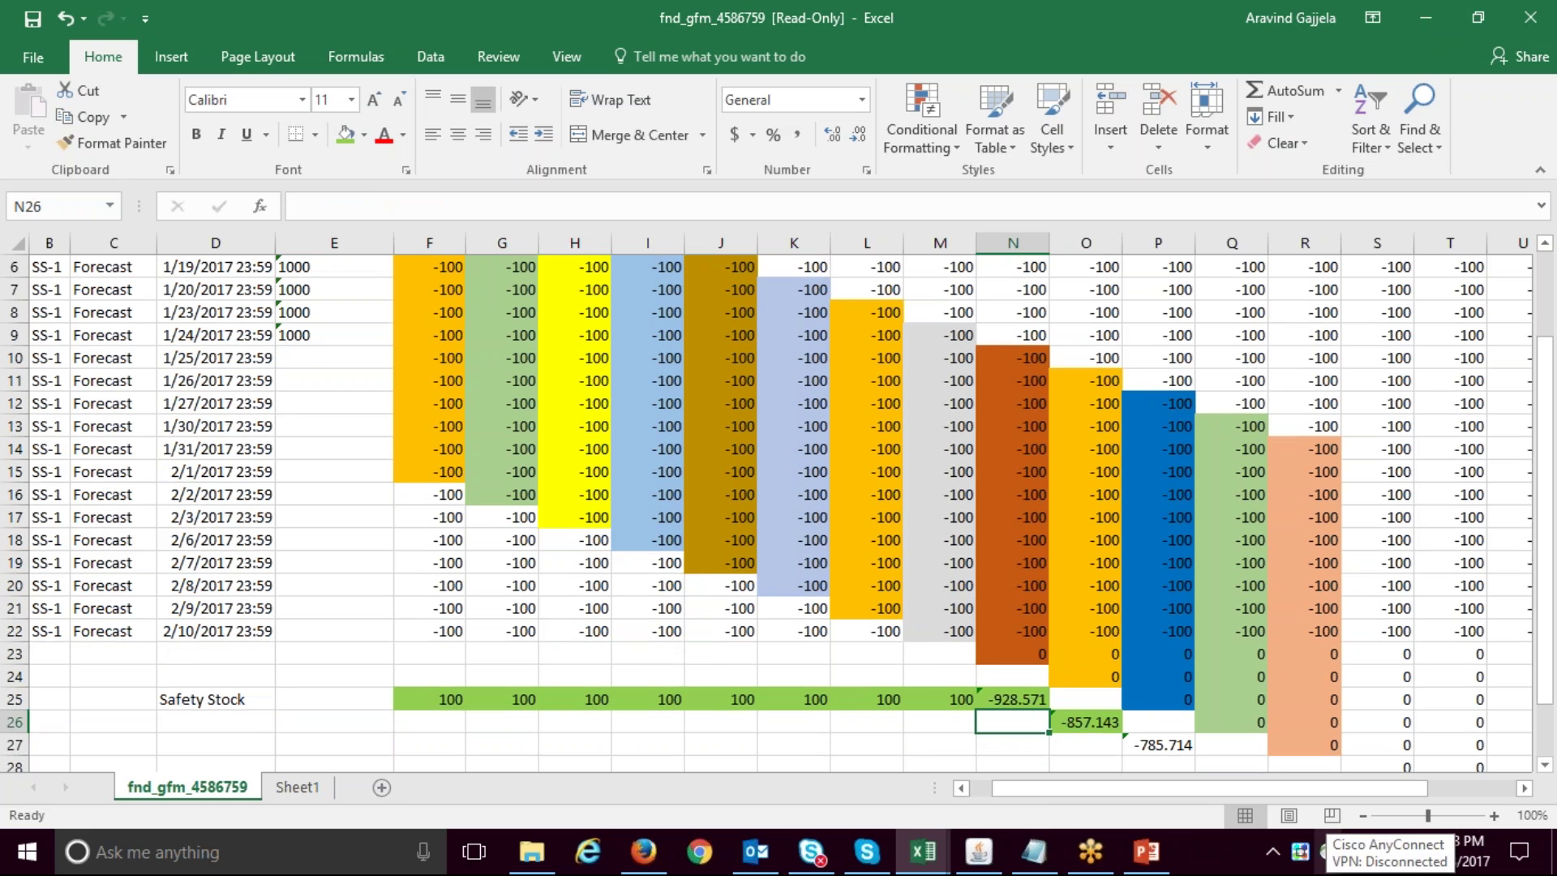
- Enter the 1300 total in N26 and an 'Average Demand' label in M27, widening column M
text(=1300)
key(Return)
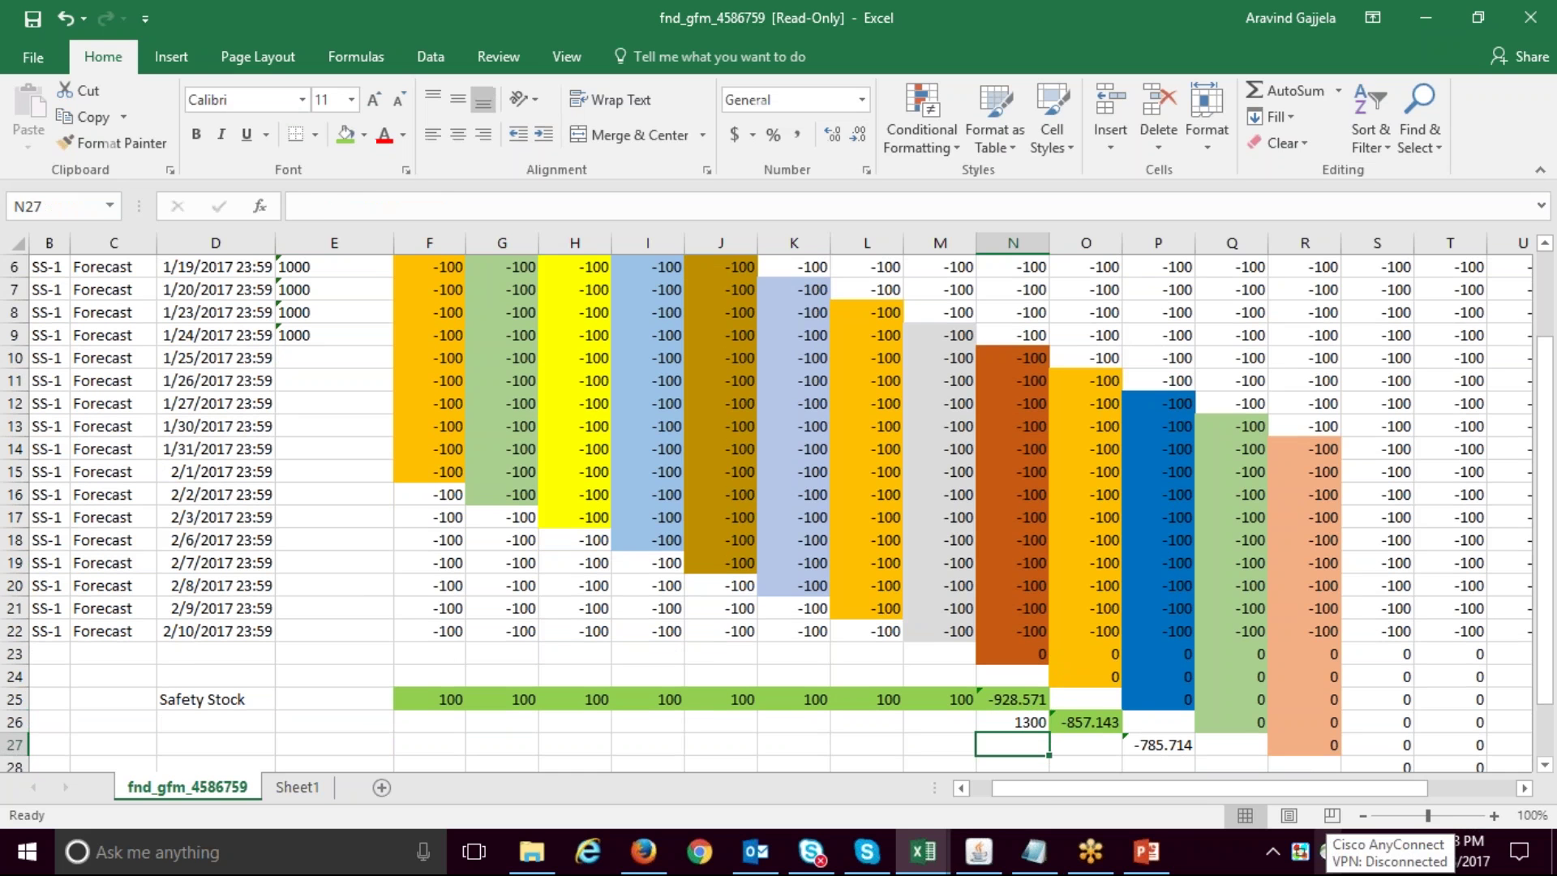
text(=)
key(Left)
key(Escape)
key(Left)
text(Average Demand)
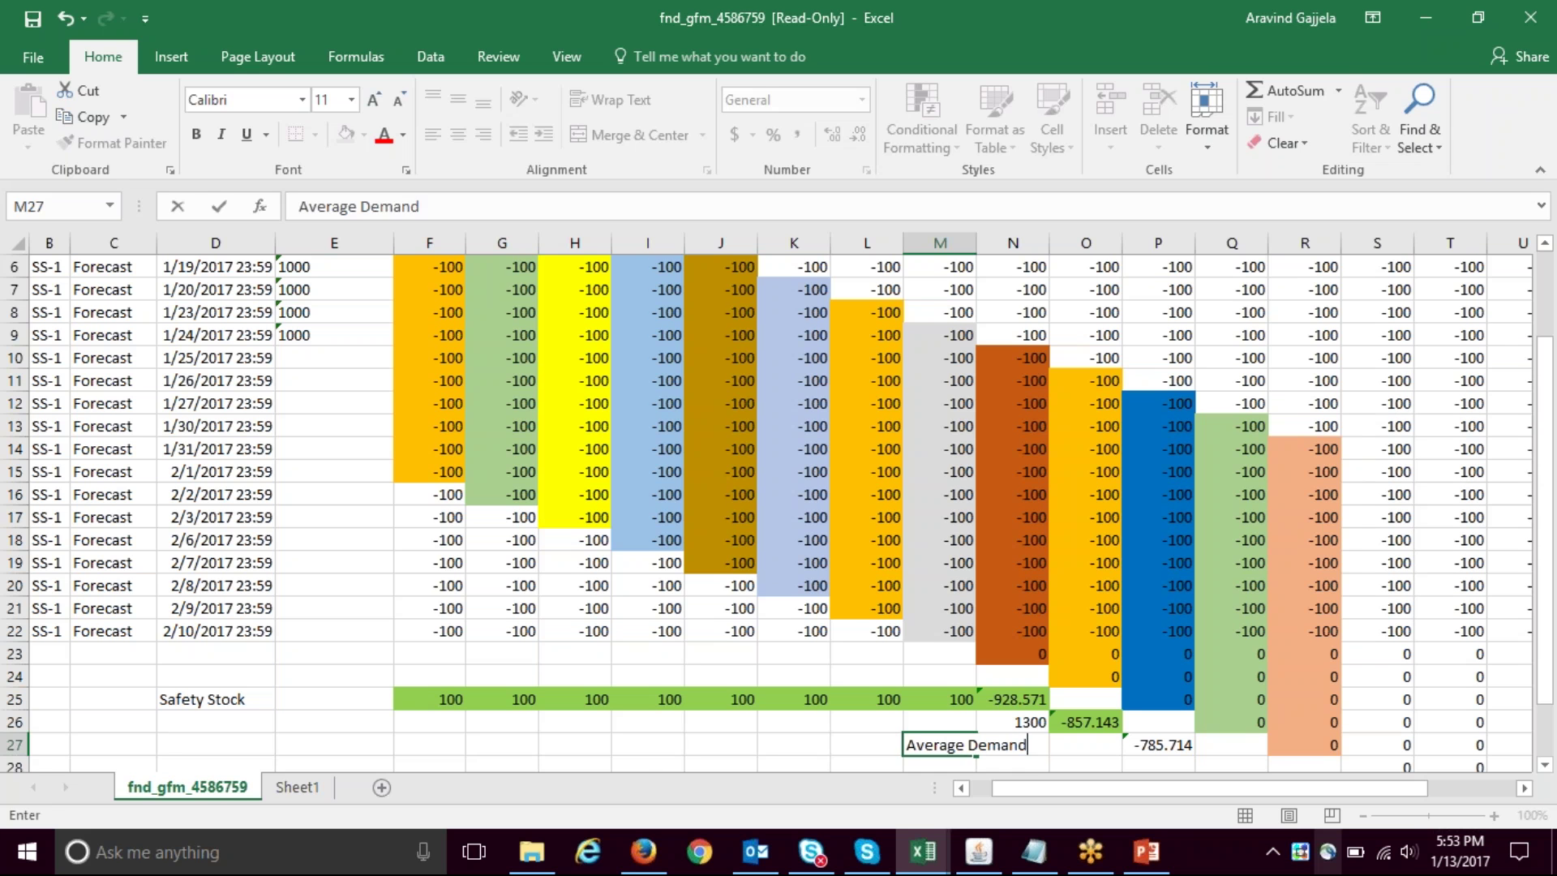
key(Return)
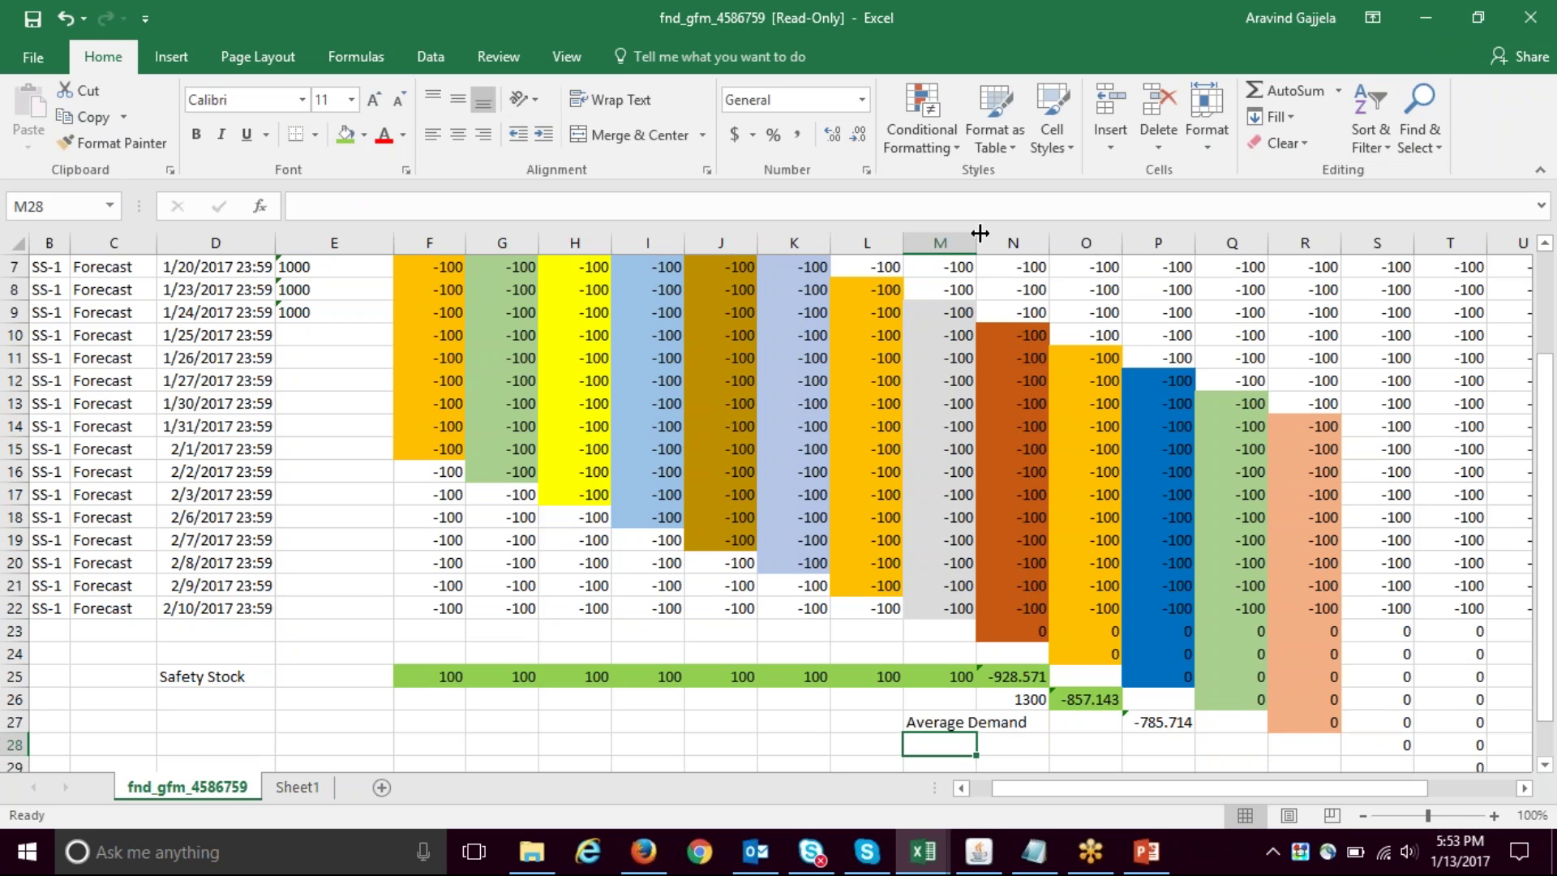
double_click(976, 233)
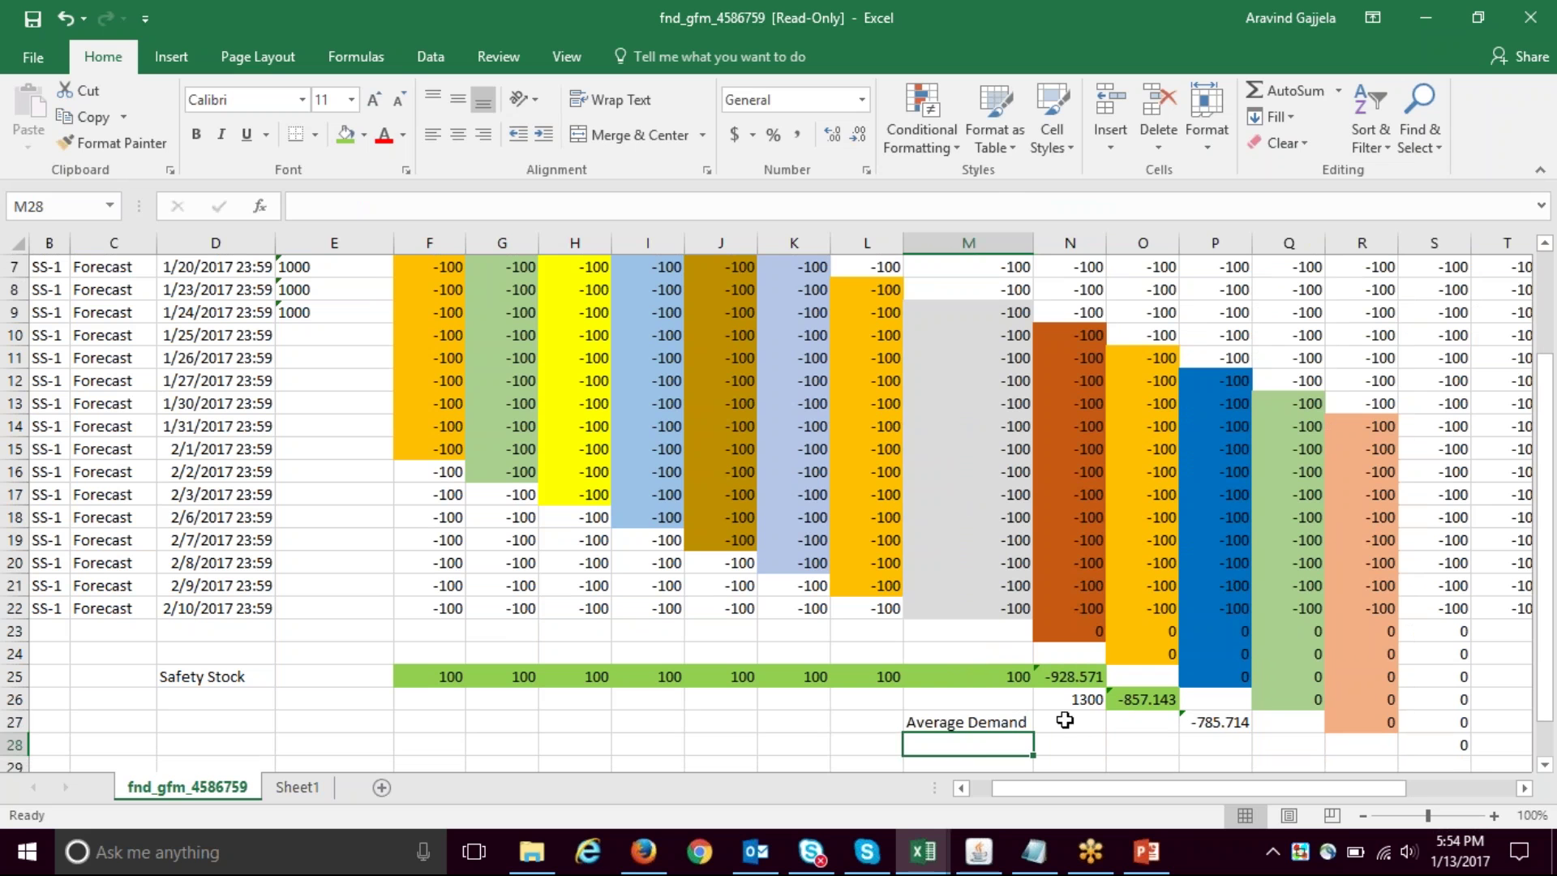
- Compute average demand as =N26/14 in N27, giving 92.85714
click(1065, 720)
text(=)
key(Up)
text(/14)
key(Return)
key(Up)
key(Down)
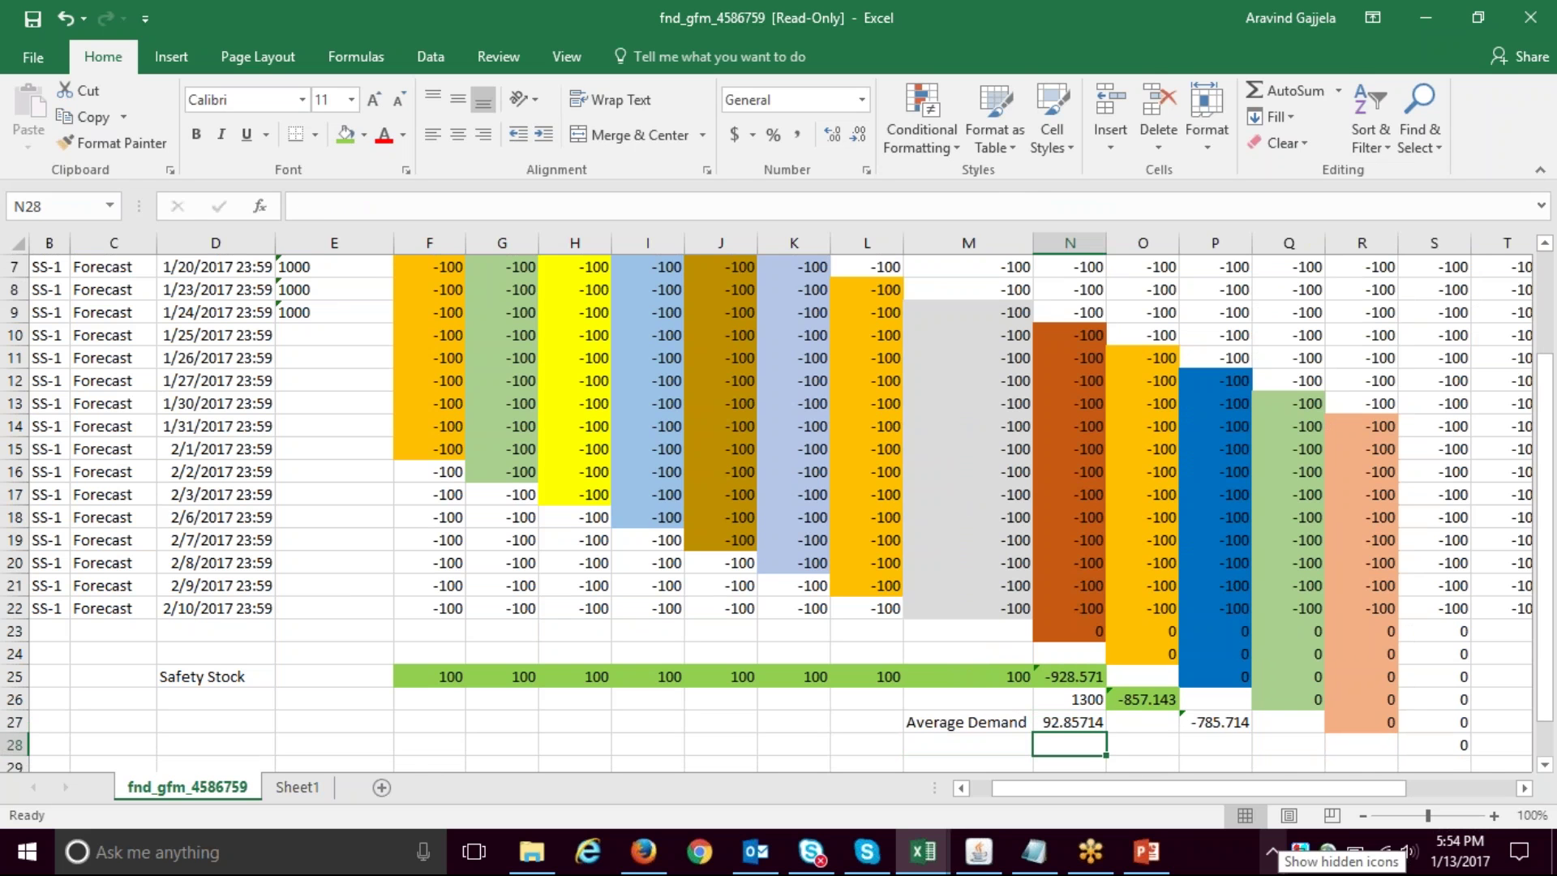
- Add an 'SS for 10 days' row in M28:N28 with =N27*10, giving 928.5714
key(Left)
text(Safety)
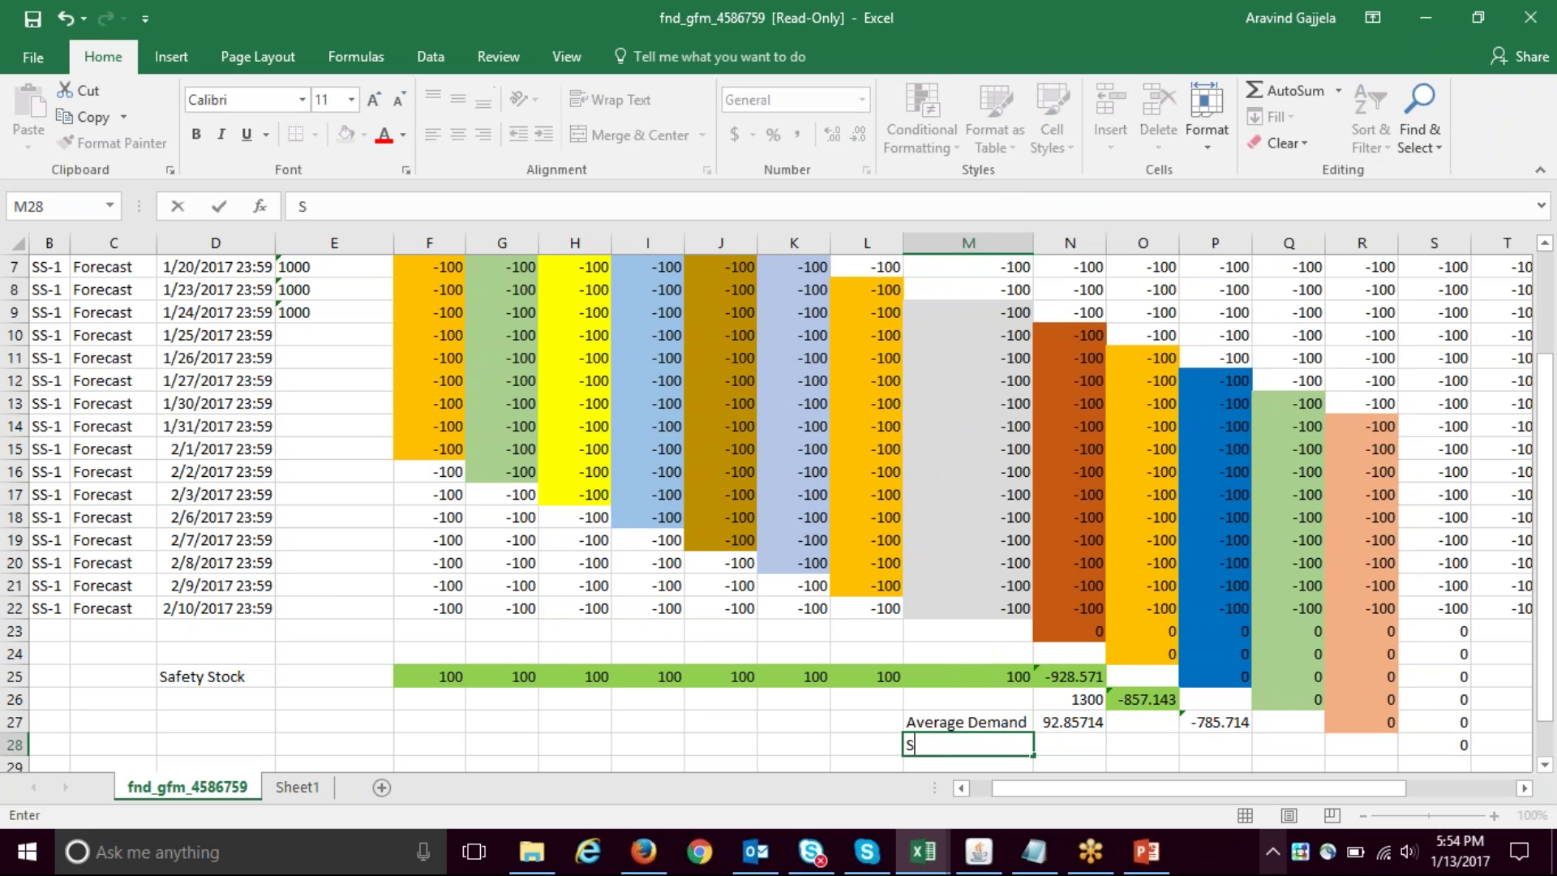
key(BackSpace)
key(BackSpace)
key(BackSpace)
key(BackSpace)
key(BackSpace)
key(BackSpace)
text(S for 10 days)
key(Tab)
text(=)
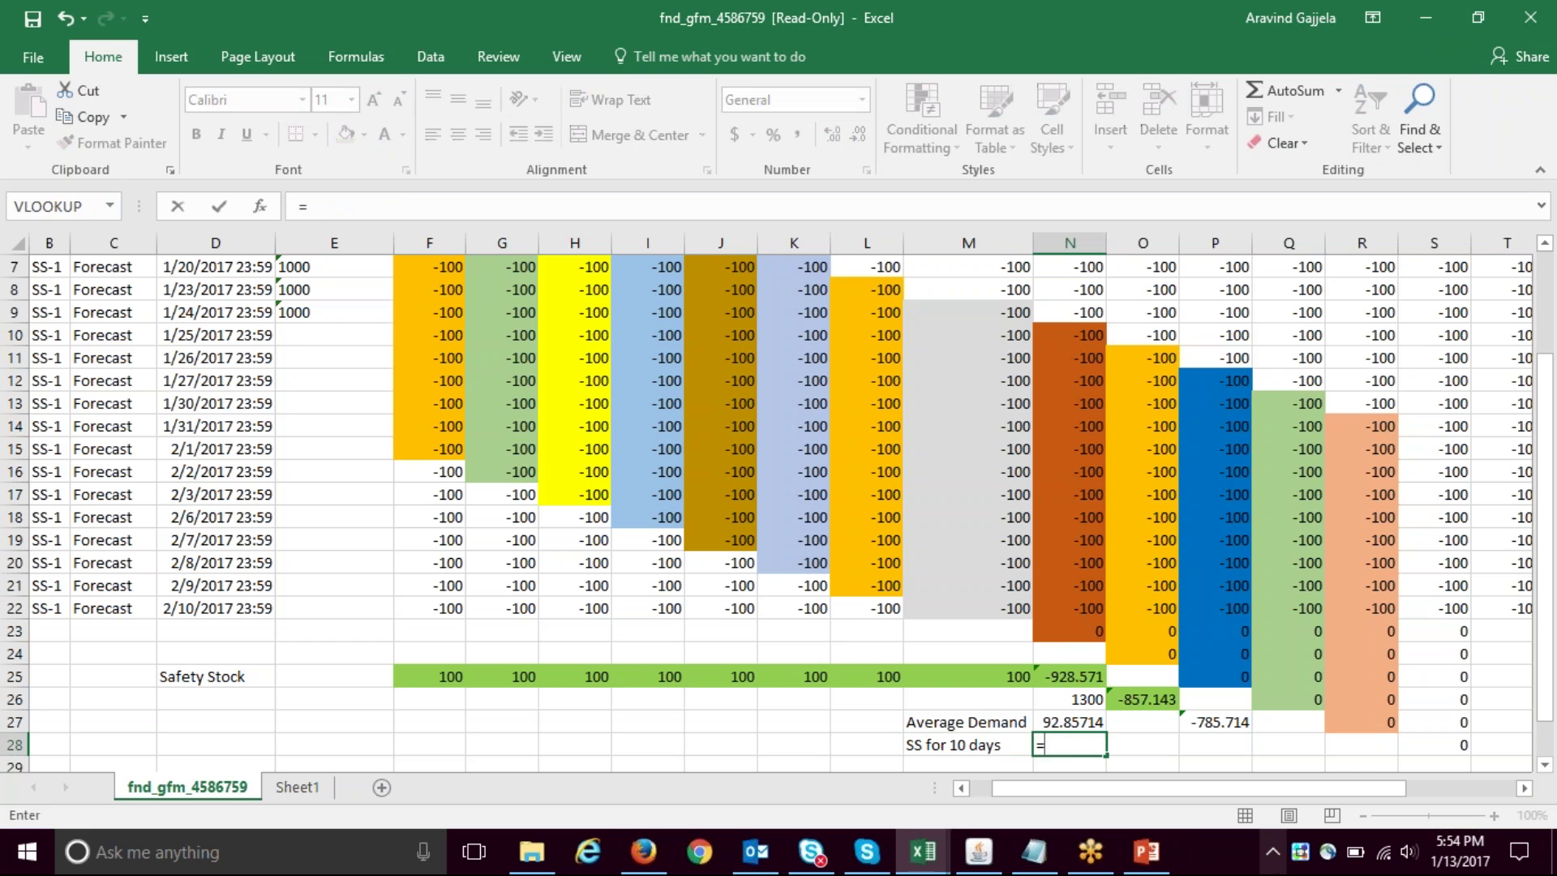
key(Up)
text(*10)
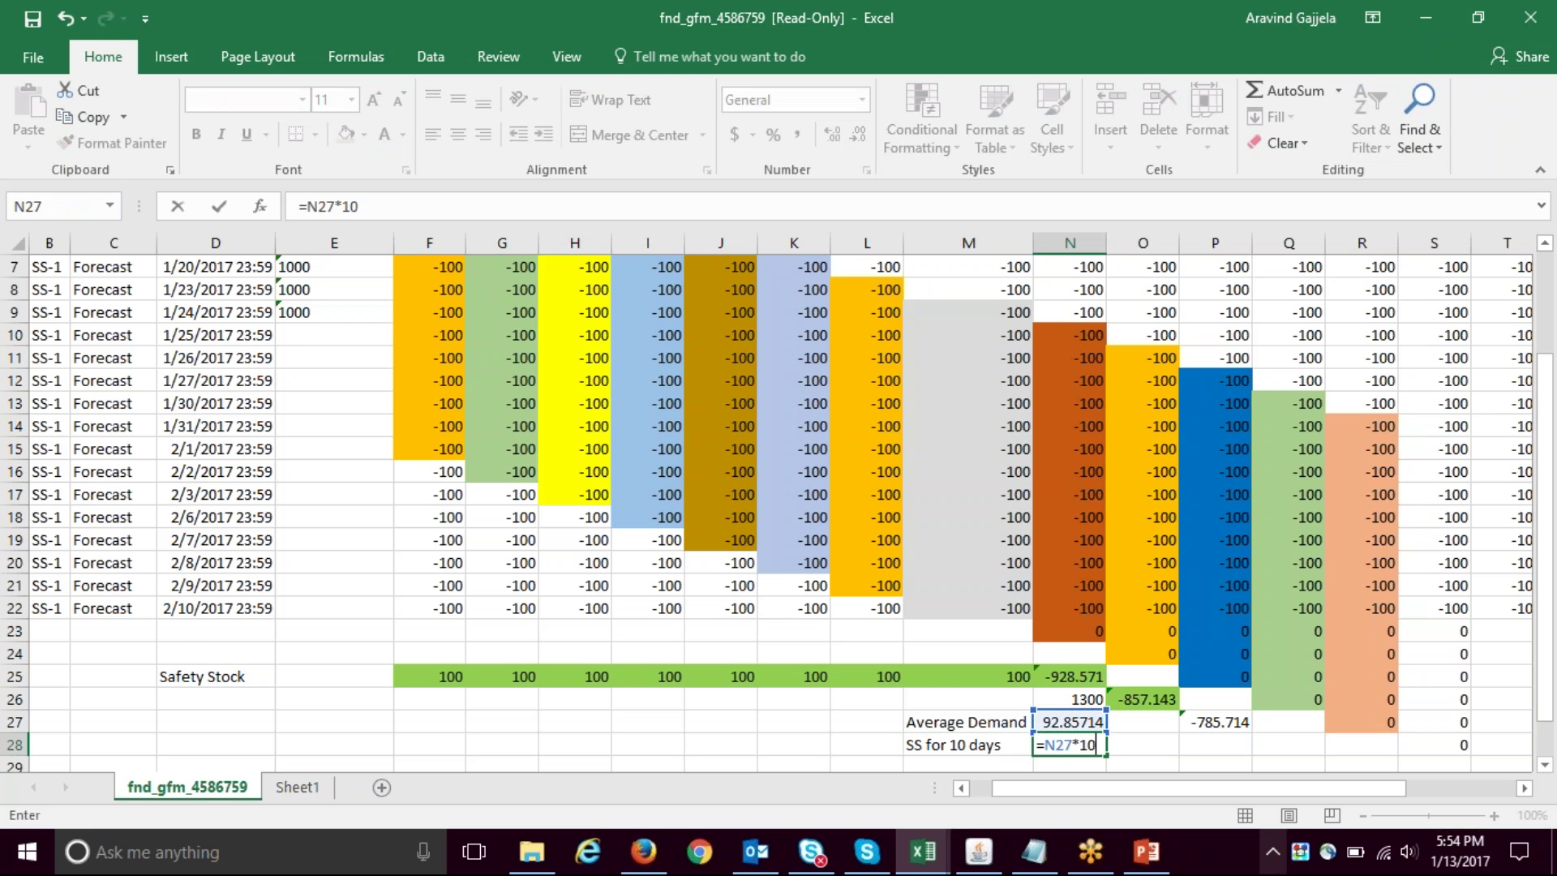
key(Return)
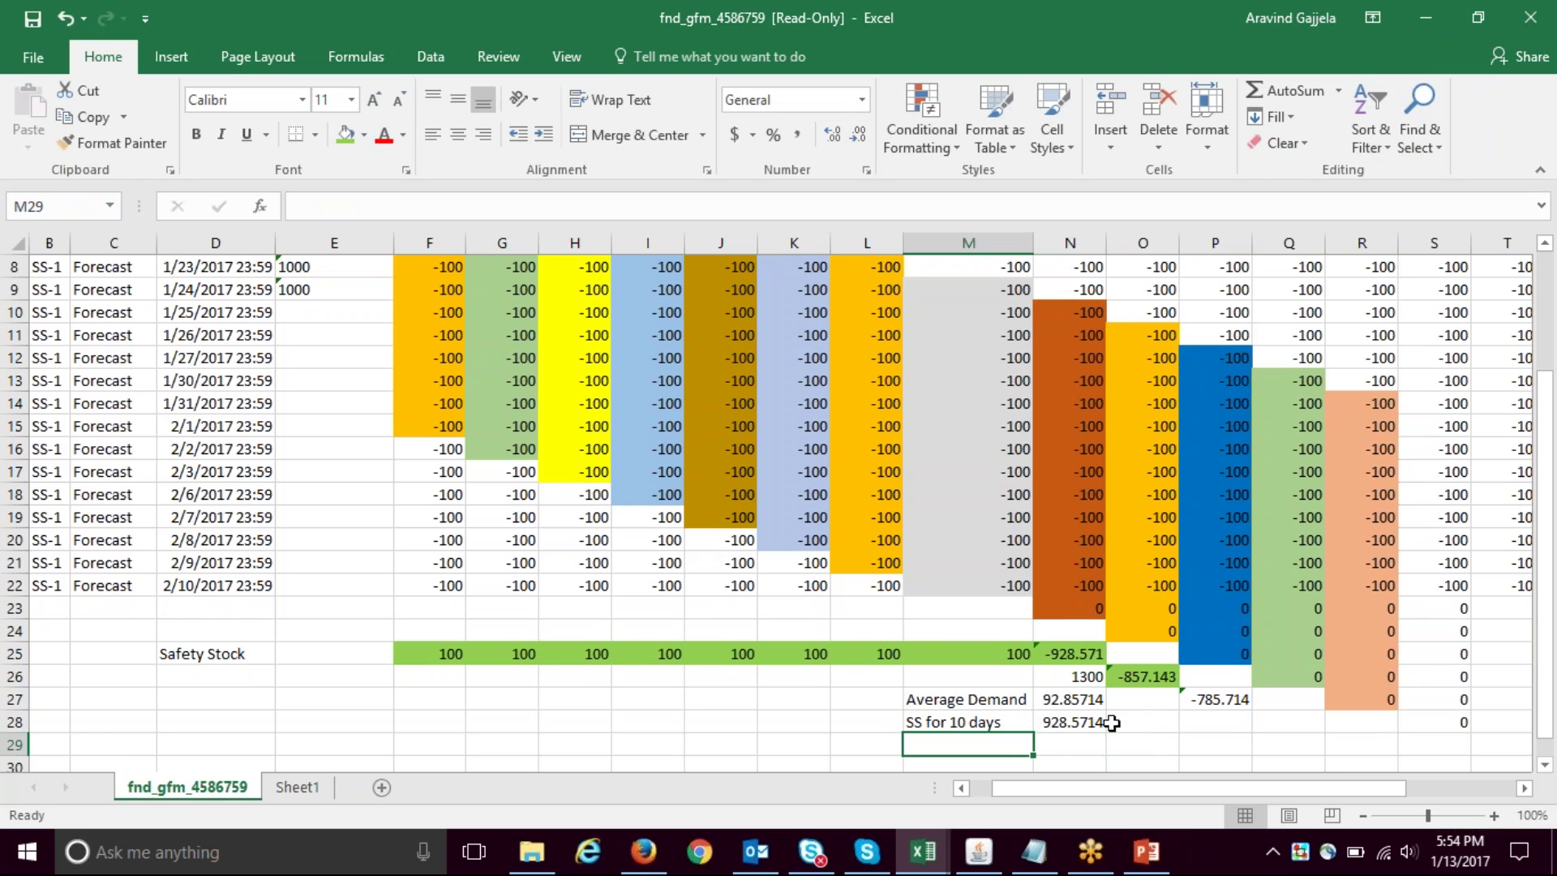
click(1080, 722)
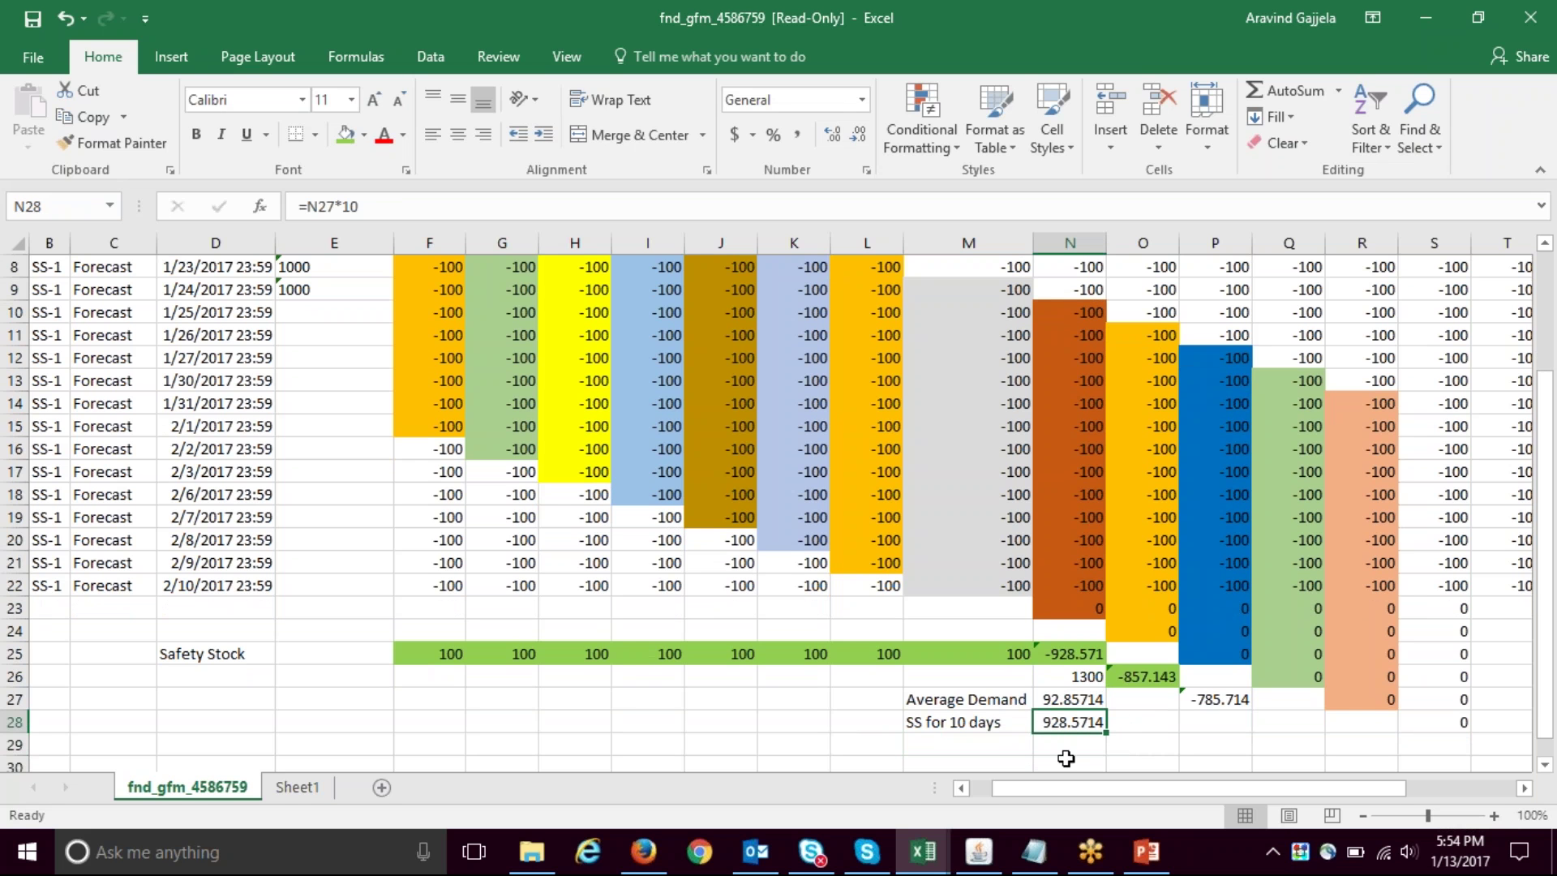
click(979, 853)
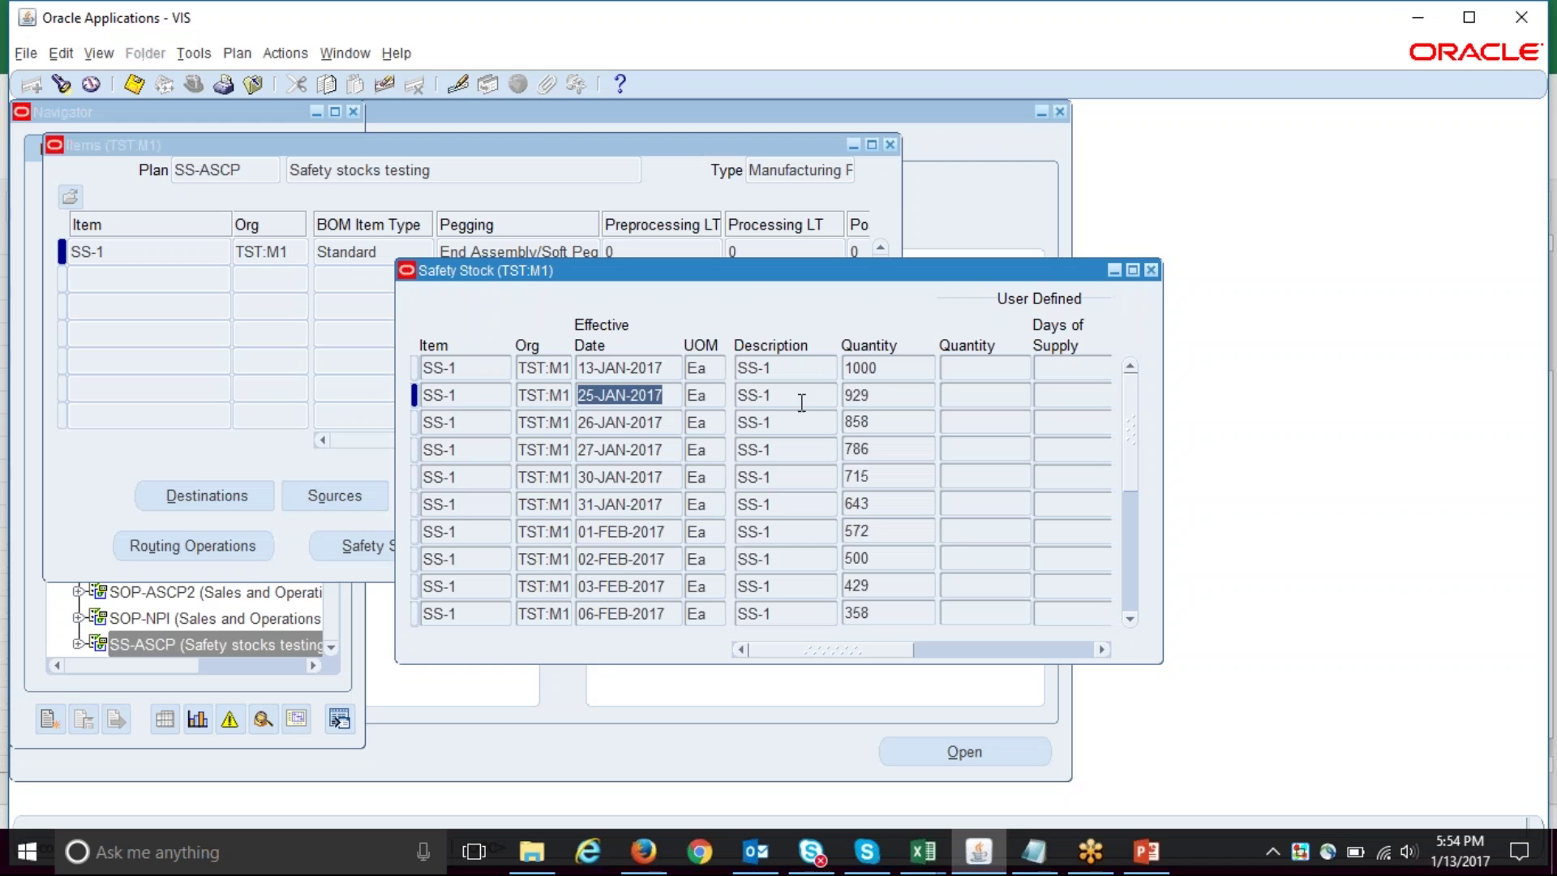
- Compare Oracle's quantities 929 and 858 (26-JAN-2017), then return to cell O28 in Excel
click(884, 395)
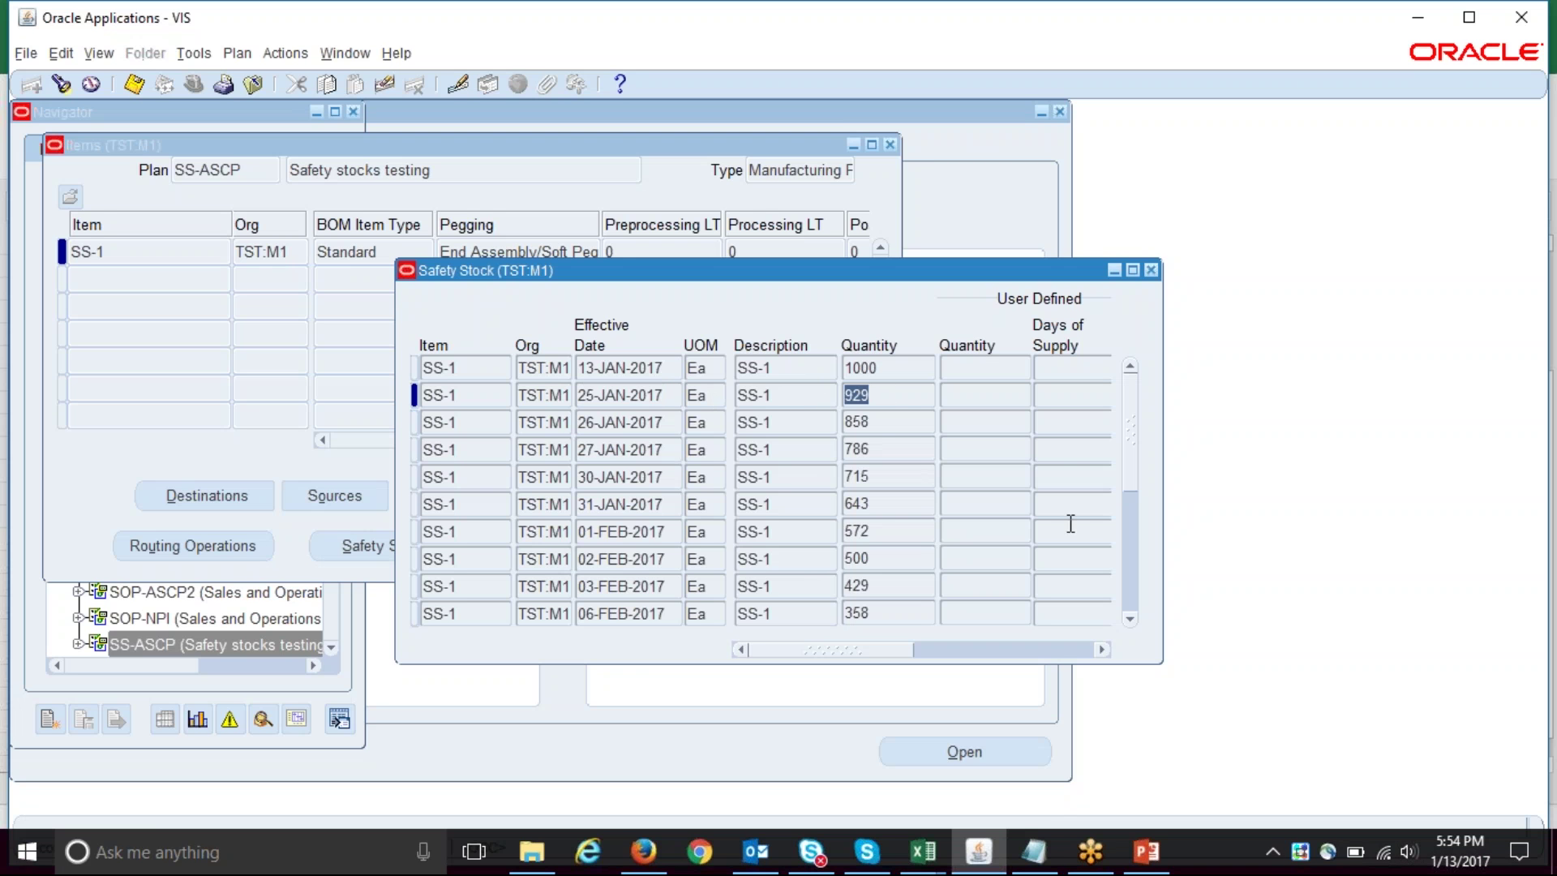
click(905, 419)
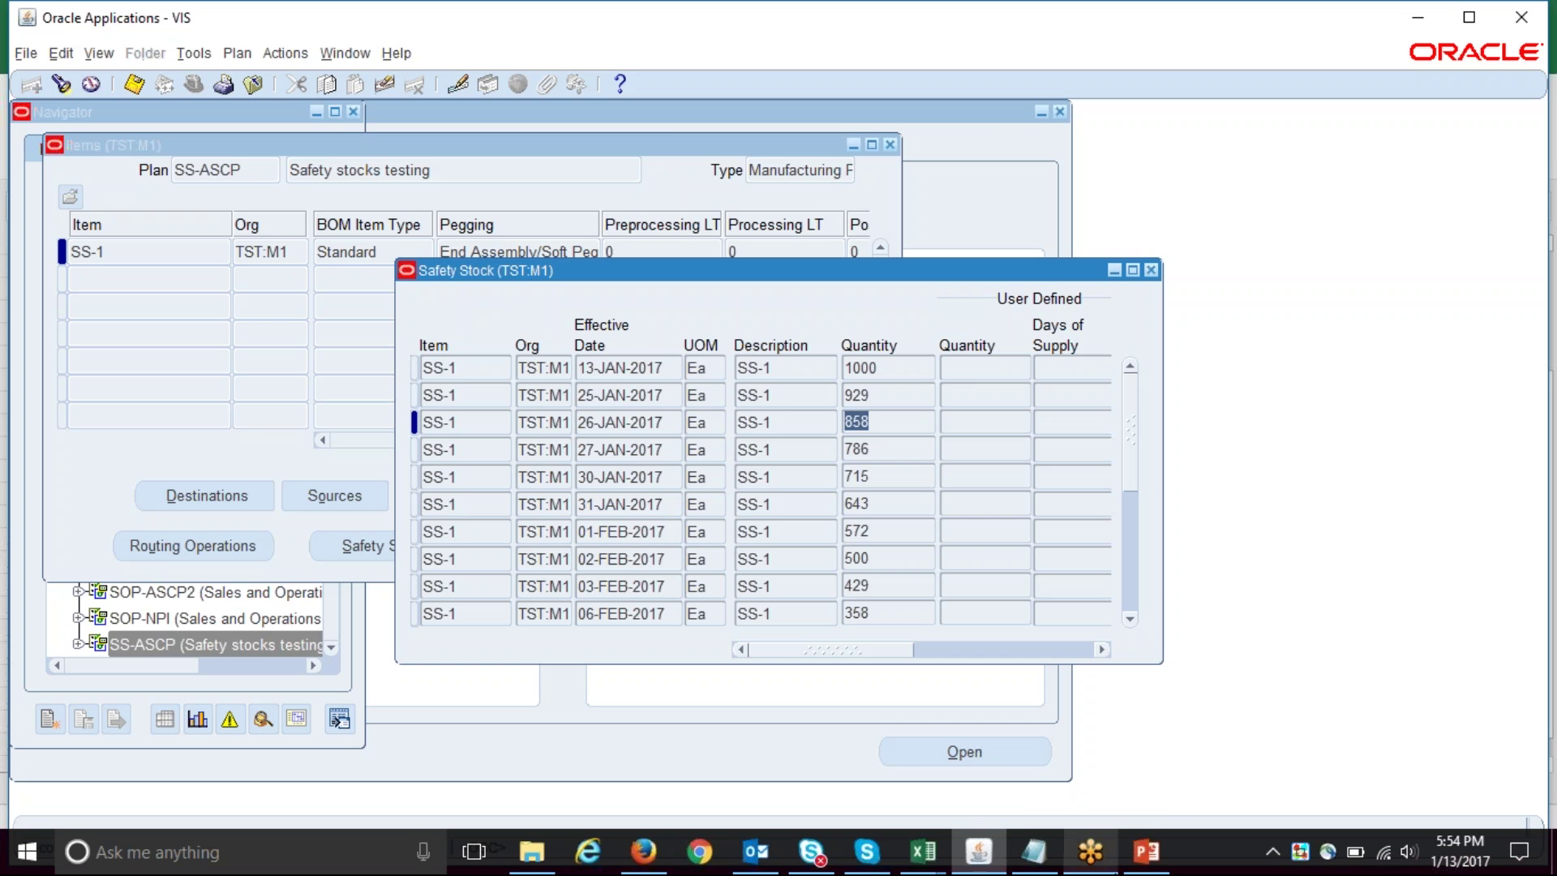
mouse_move(923, 851)
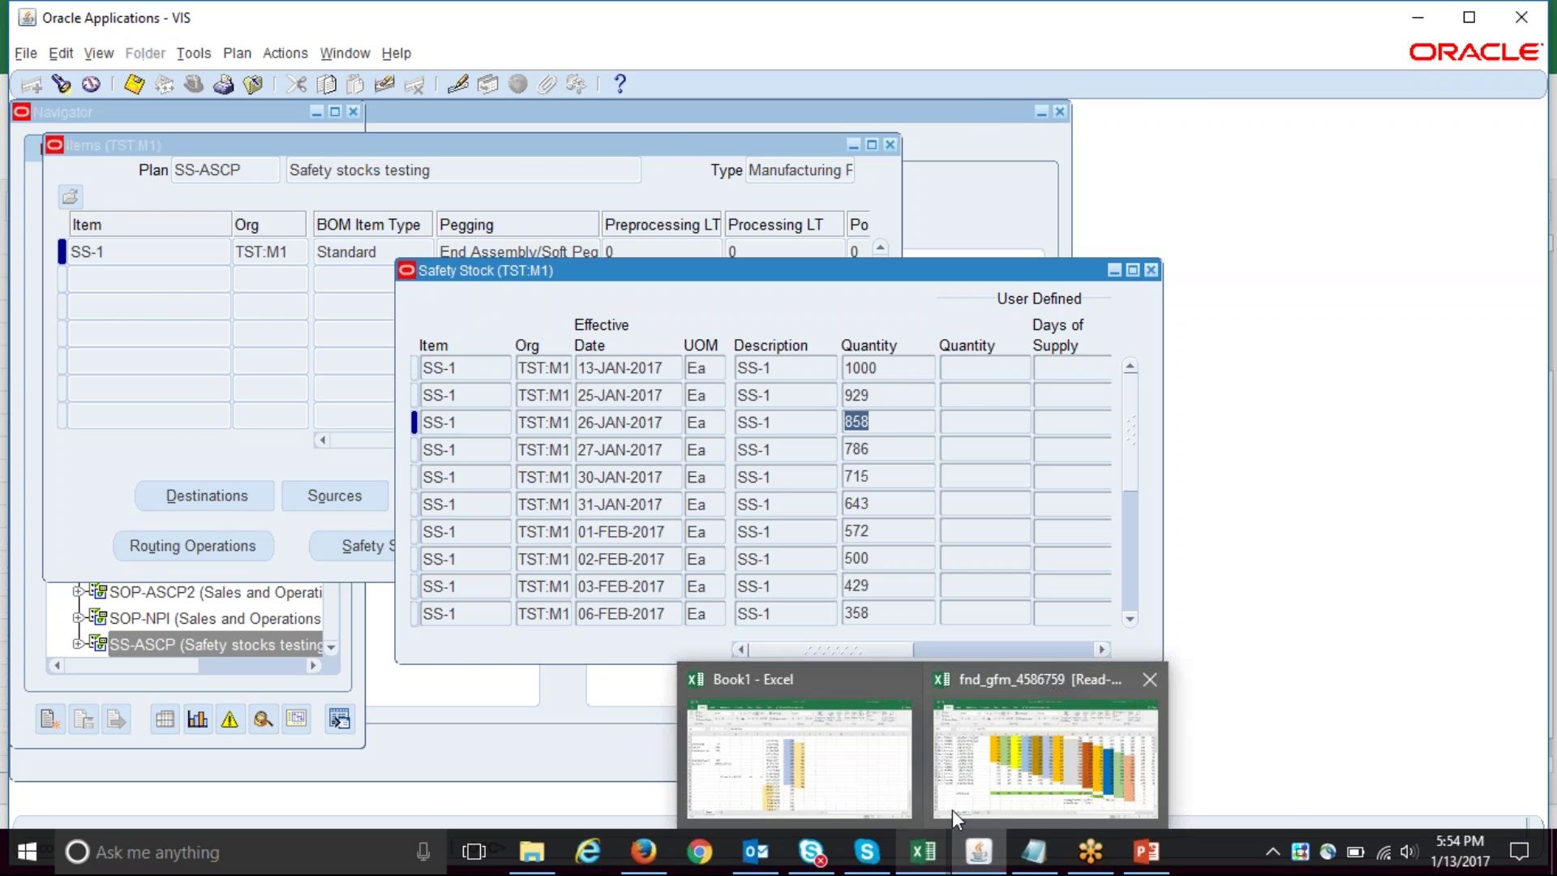
click(994, 799)
click(1151, 722)
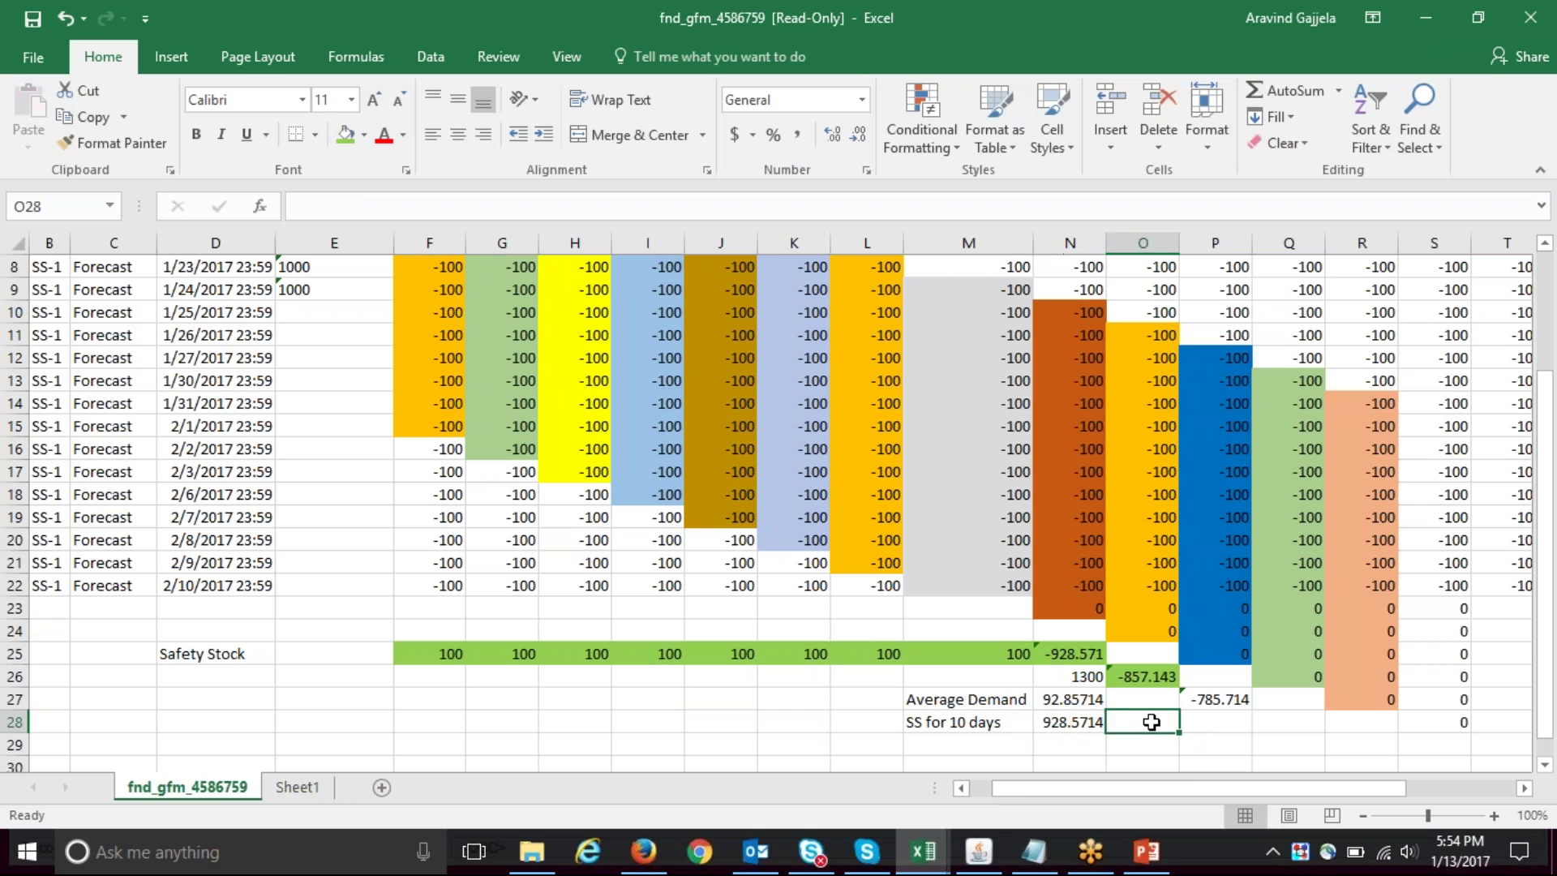
- Move the M26:N28 calculation block two rows down to start at M28
key(Down)
key(Down)
key(Up)
key(Up)
key(Up)
key(Left)
key(Left)
key(Up)
key(shift+Down)
key(shift+Right)
key(shift+Down)
key(ctrl+c)
key(Down)
key(Down)
key(ctrl+v)
key(Right)
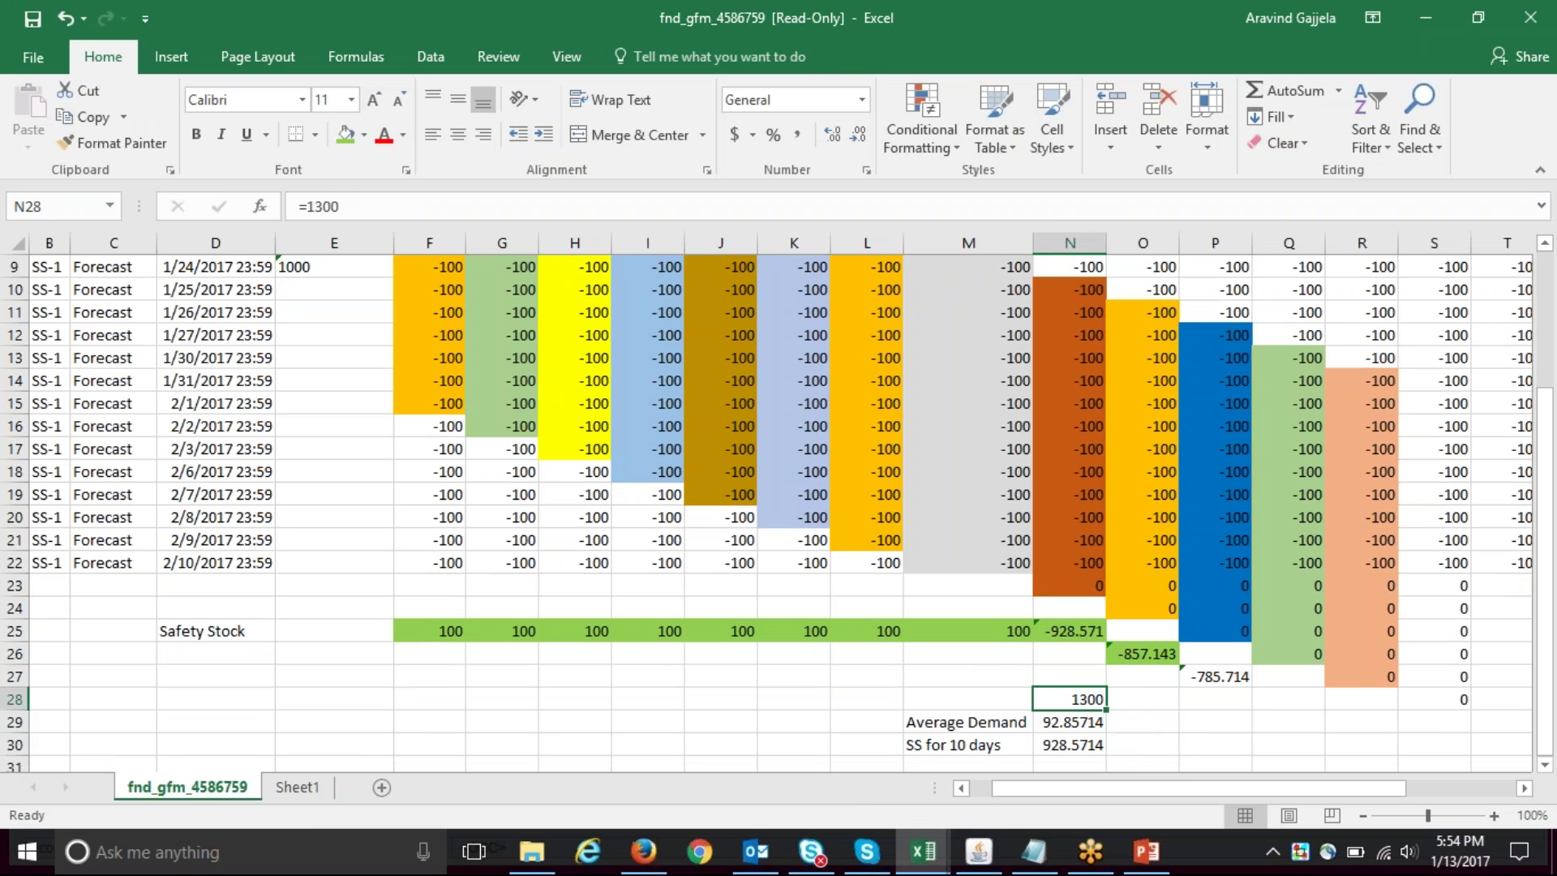
key(Right)
key(Down)
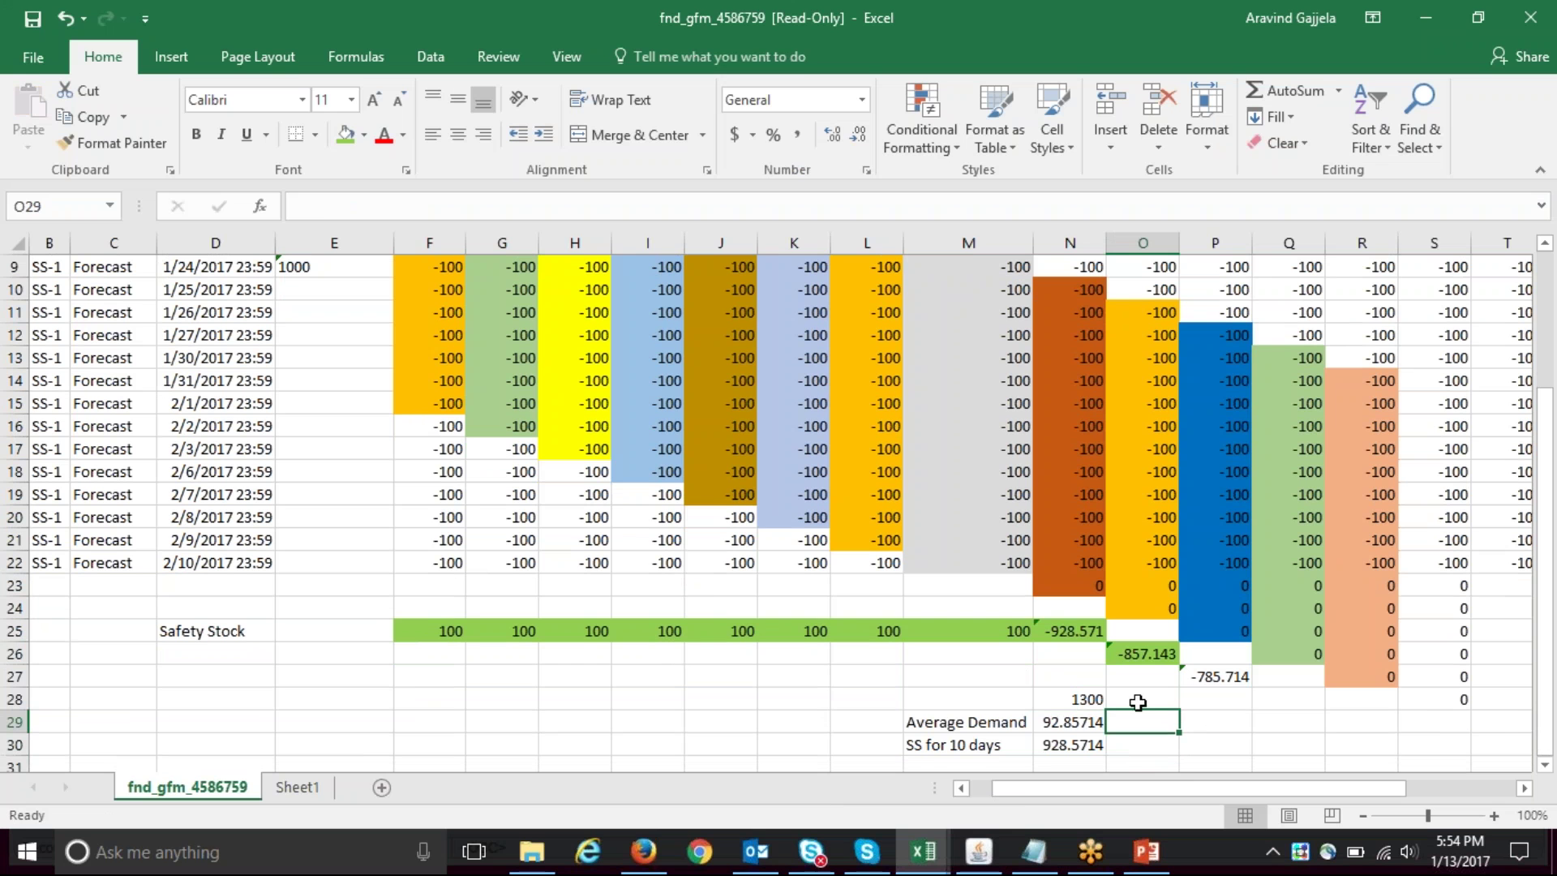
- Review column O's forecast values and the O23:S25 range before returning to O28
click(1155, 317)
key(shift+Down)
key(shift+Down)
key(shift+Down)
key(shift+Down)
key(shift+Down)
key(shift+Down)
key(shift+Down)
key(shift+Down)
key(shift+Down)
key(shift+Down)
key(shift+Down)
key(shift+Down)
key(shift+Down)
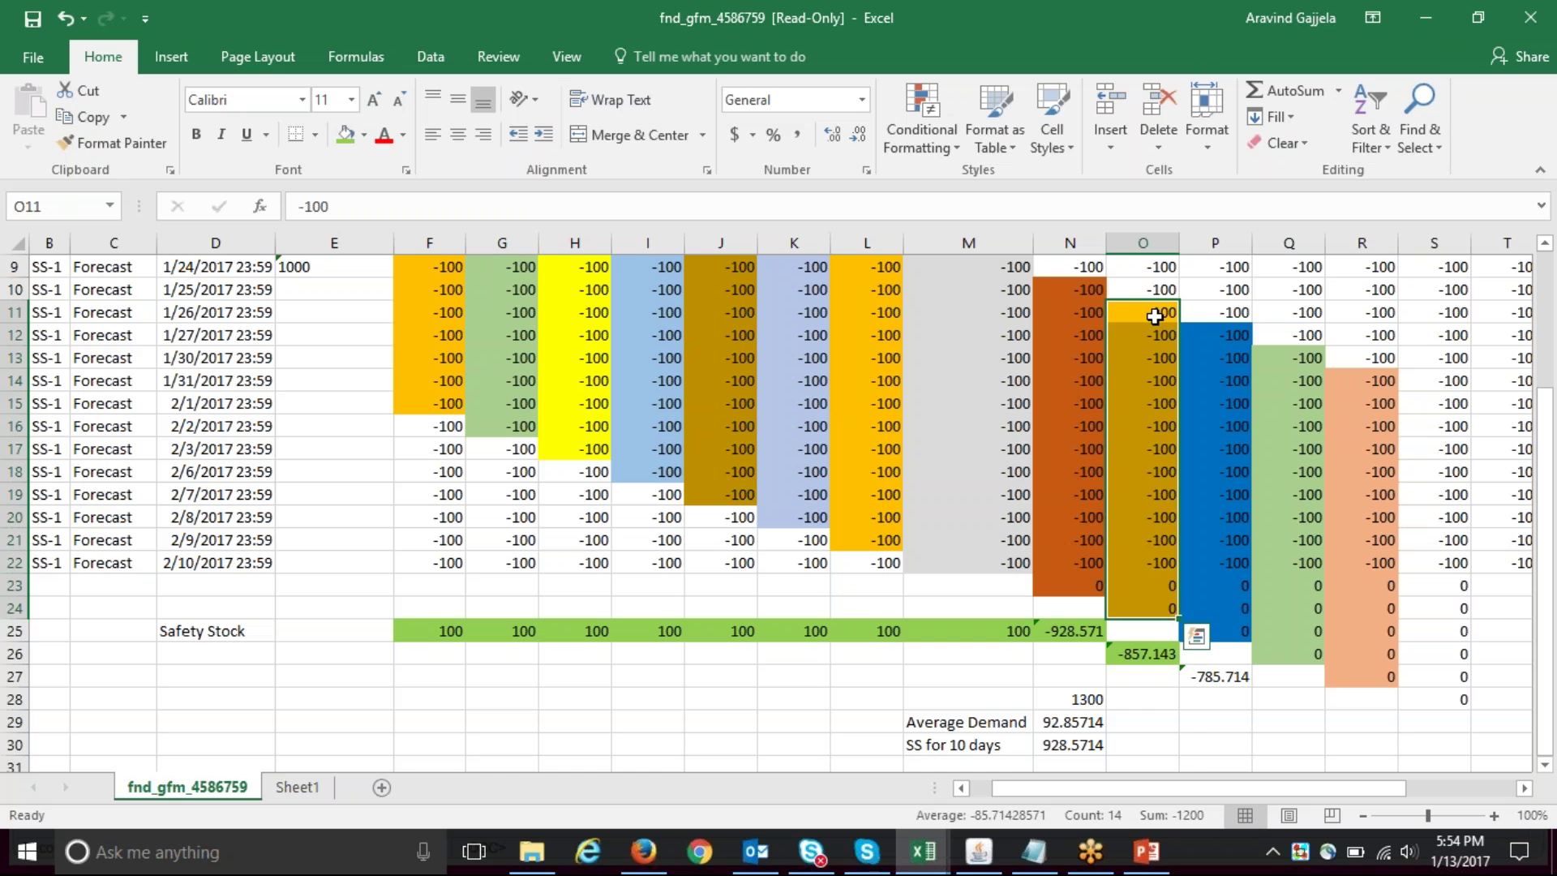
key(Down)
key(Down)
key(Down)
key(Down)
key(Down)
key(Down)
key(Down)
key(Down)
key(Down)
key(Down)
key(Down)
key(Down)
key(Down)
key(Down)
key(Down)
key(Down)
key(Down)
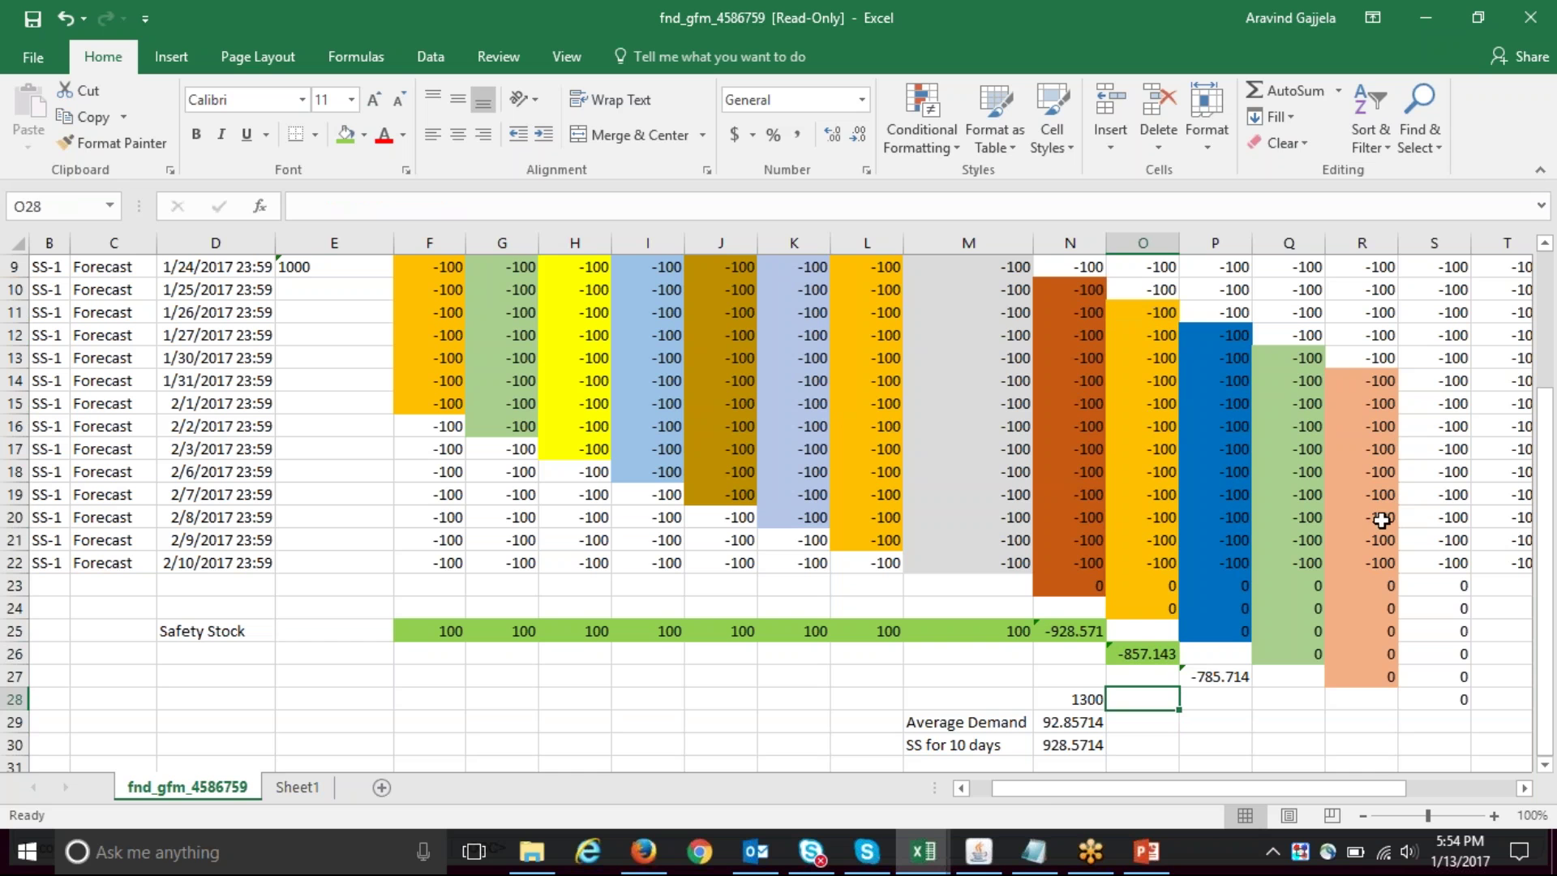
click(1228, 588)
key(Left)
key(Left)
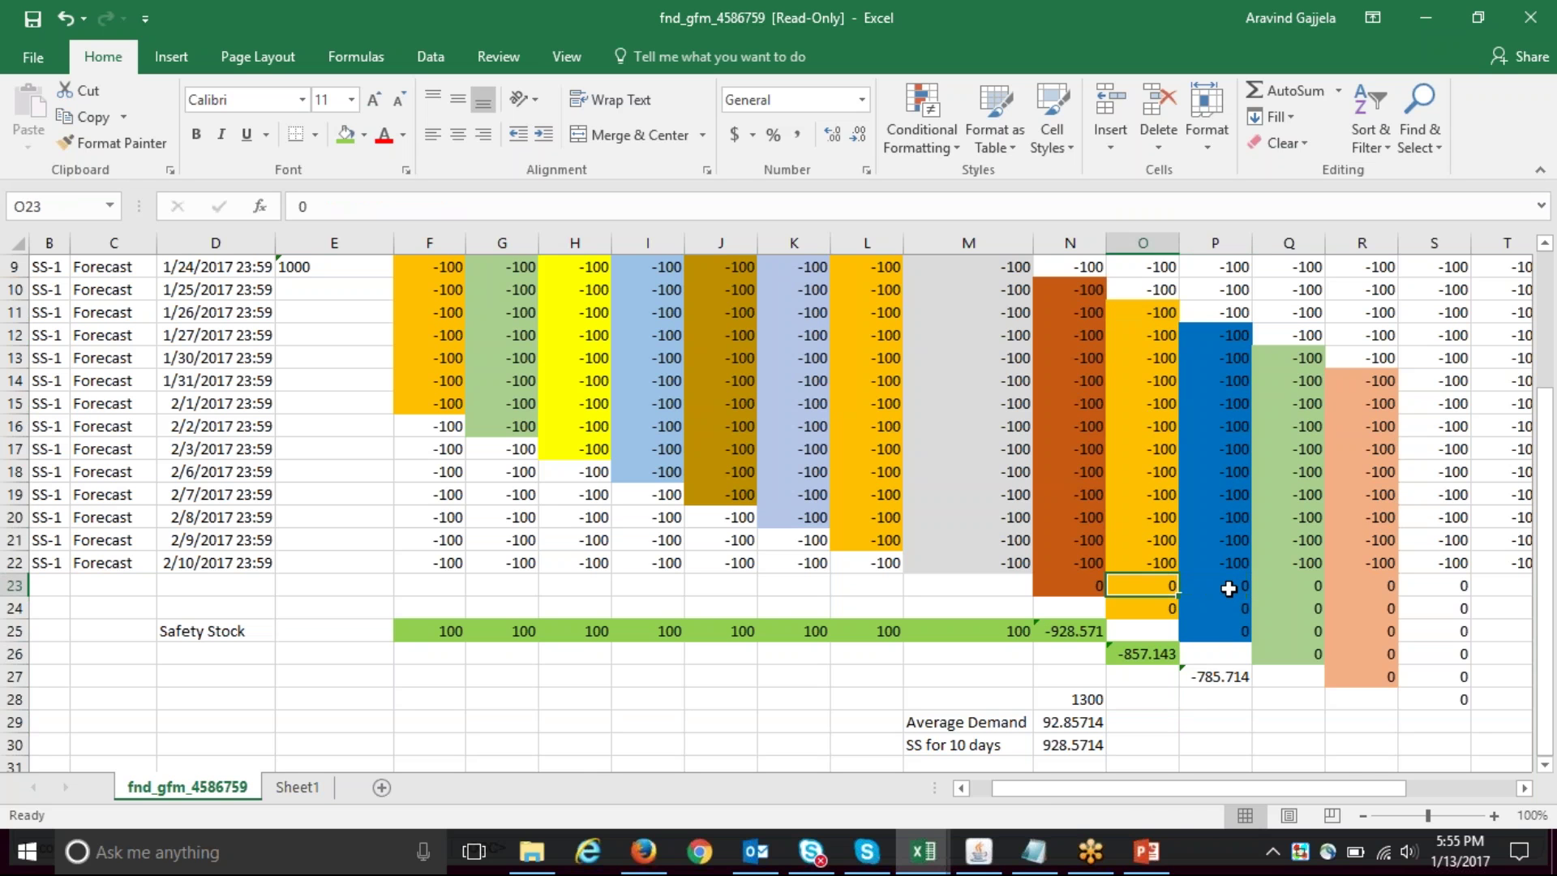
key(shift+Right)
key(shift+Right)
key(shift+Right)
key(shift+Right)
key(shift+Right)
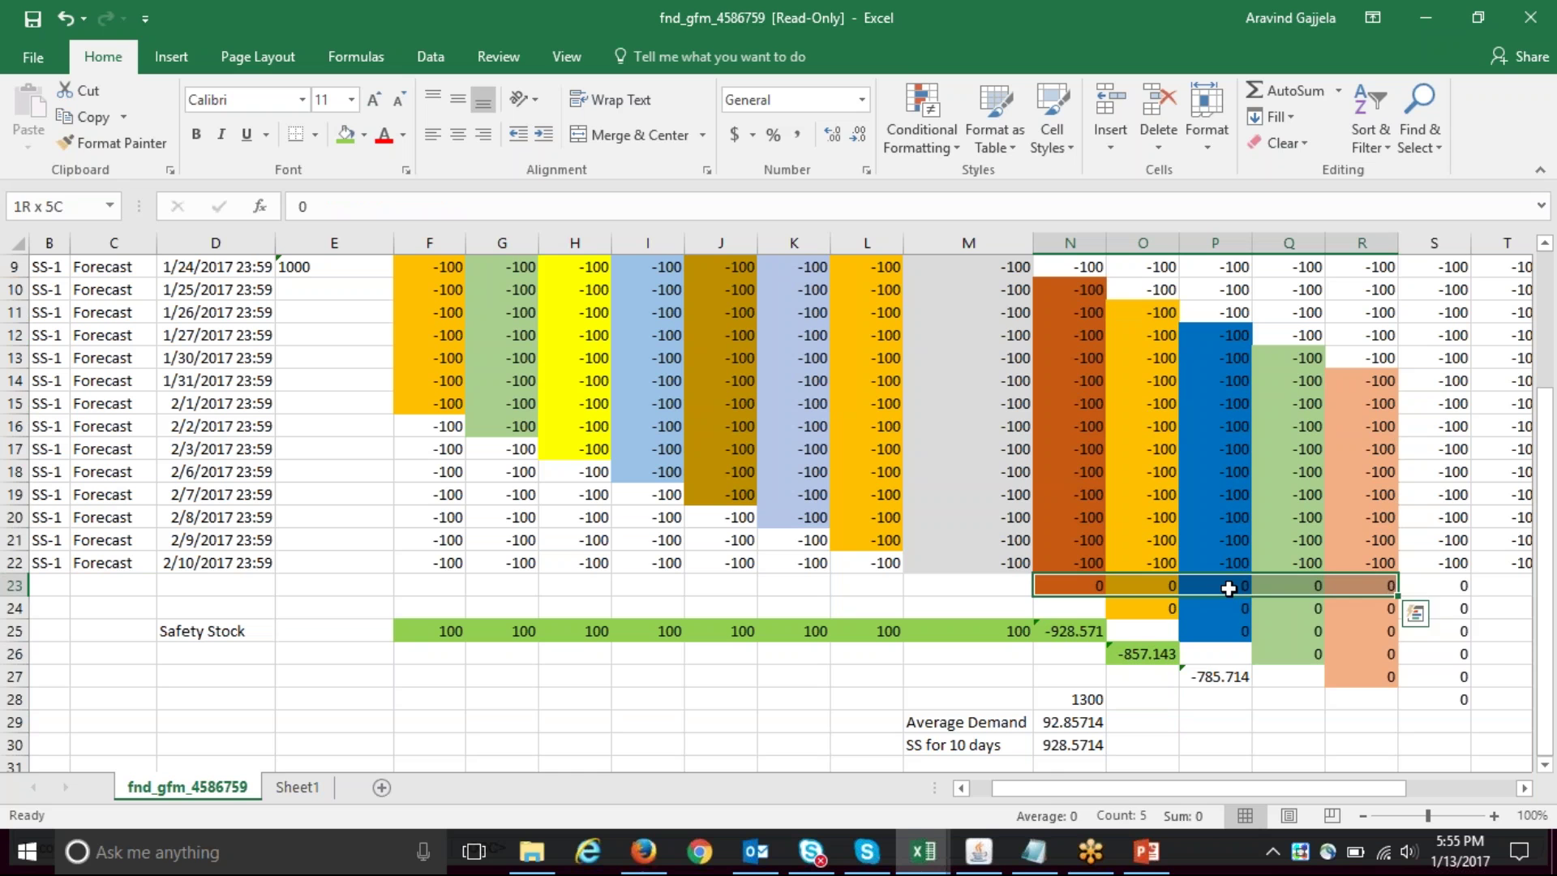
key(shift+Down)
key(shift+Down)
key(shift+Down)
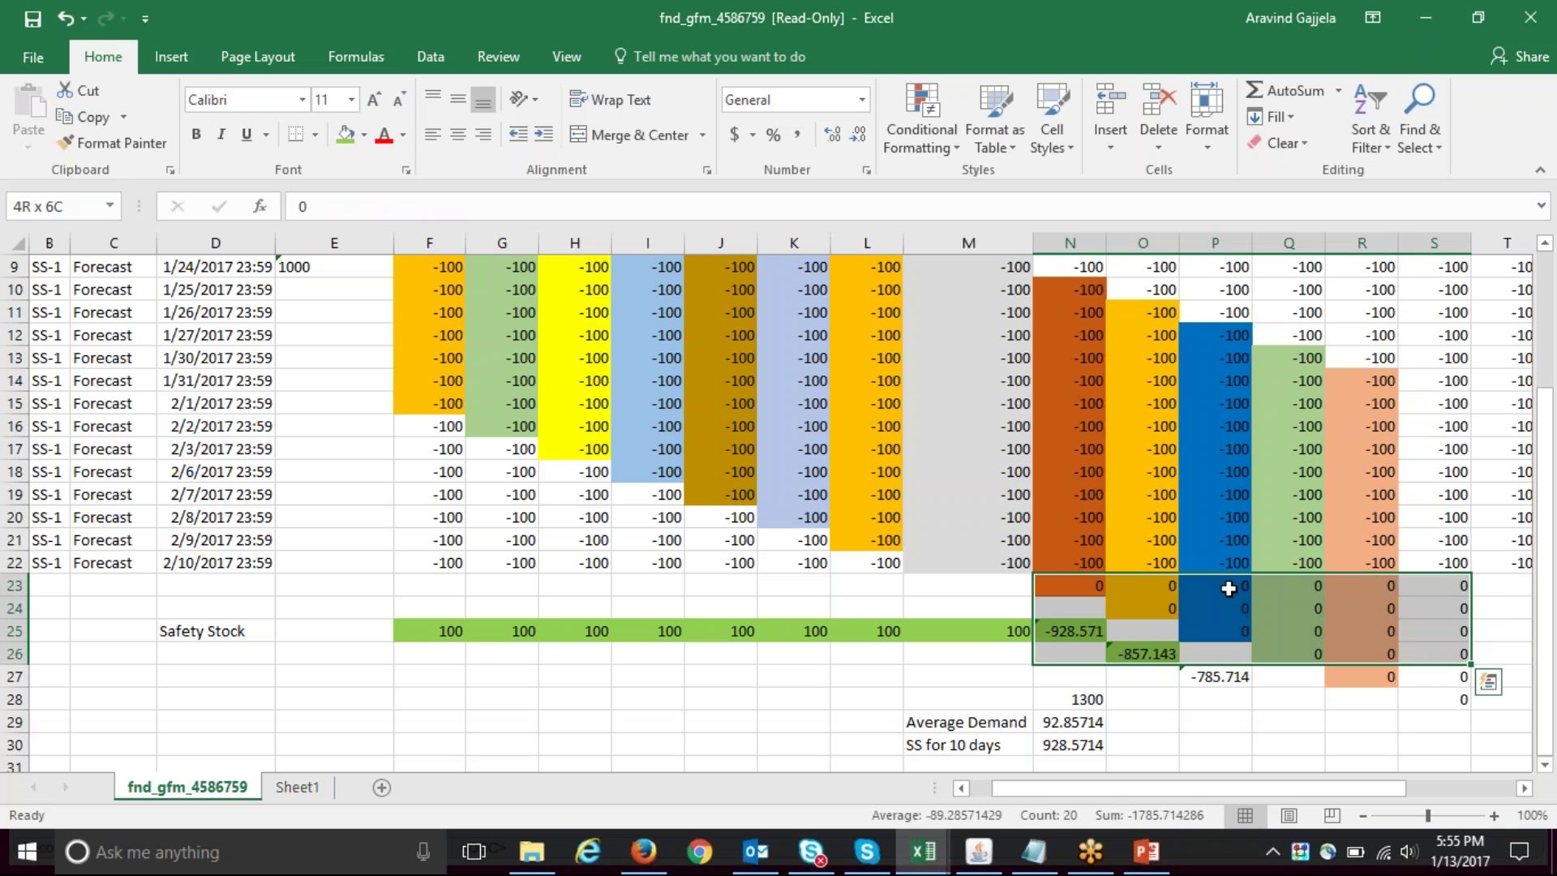
key(shift+Up)
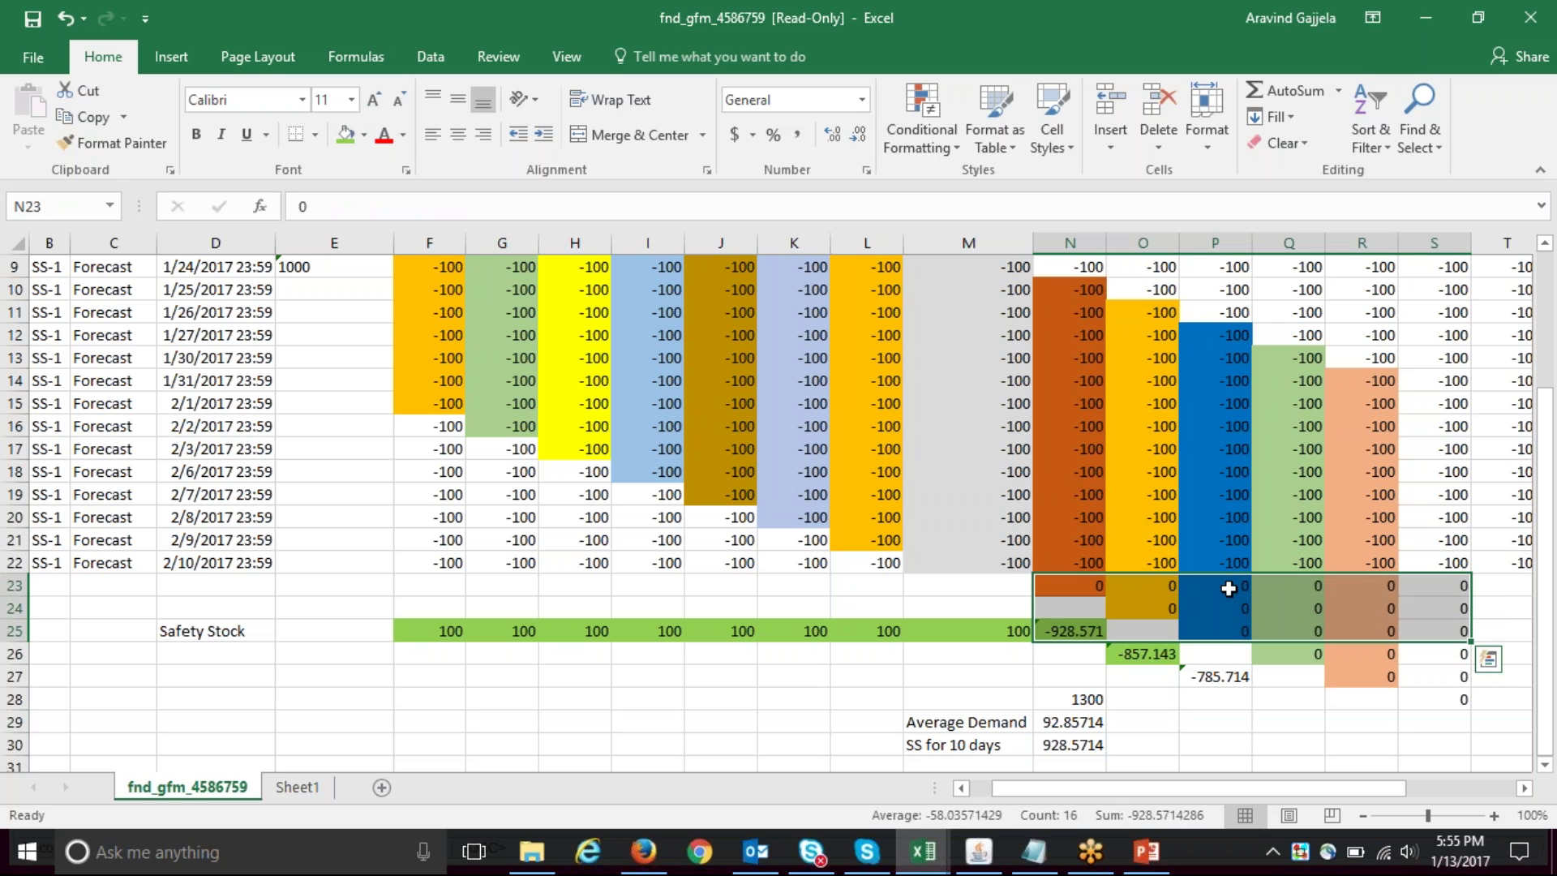
key(Down)
key(Down)
key(Down)
key(Down)
key(Down)
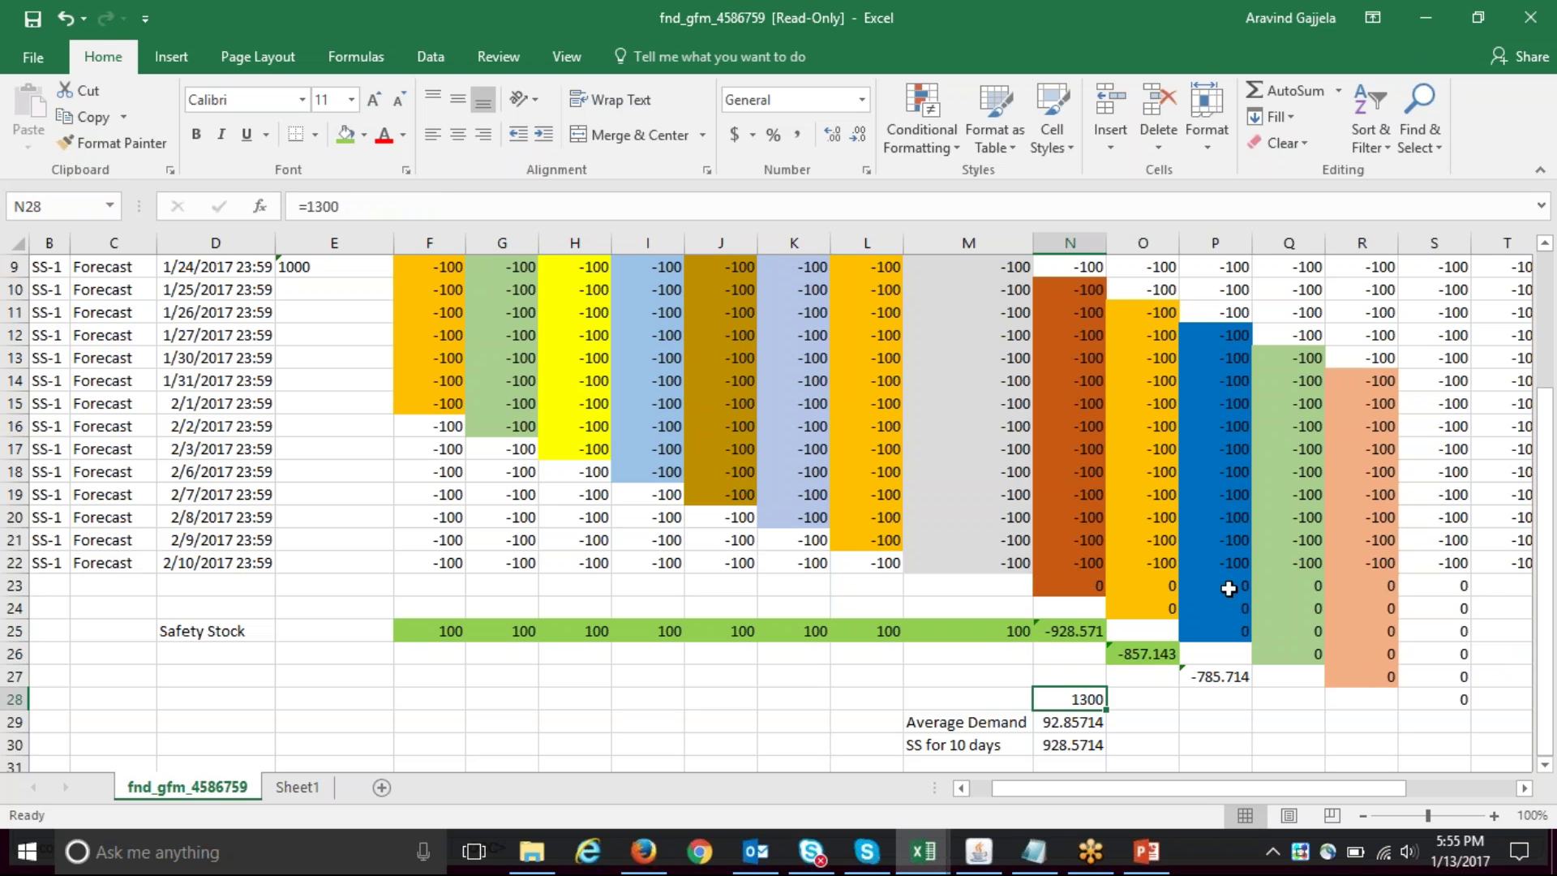
key(Right)
- Enter 1200 in O28, =O28/14 in O29 and =O29*10 in O30, giving 857.1429
text(1200)
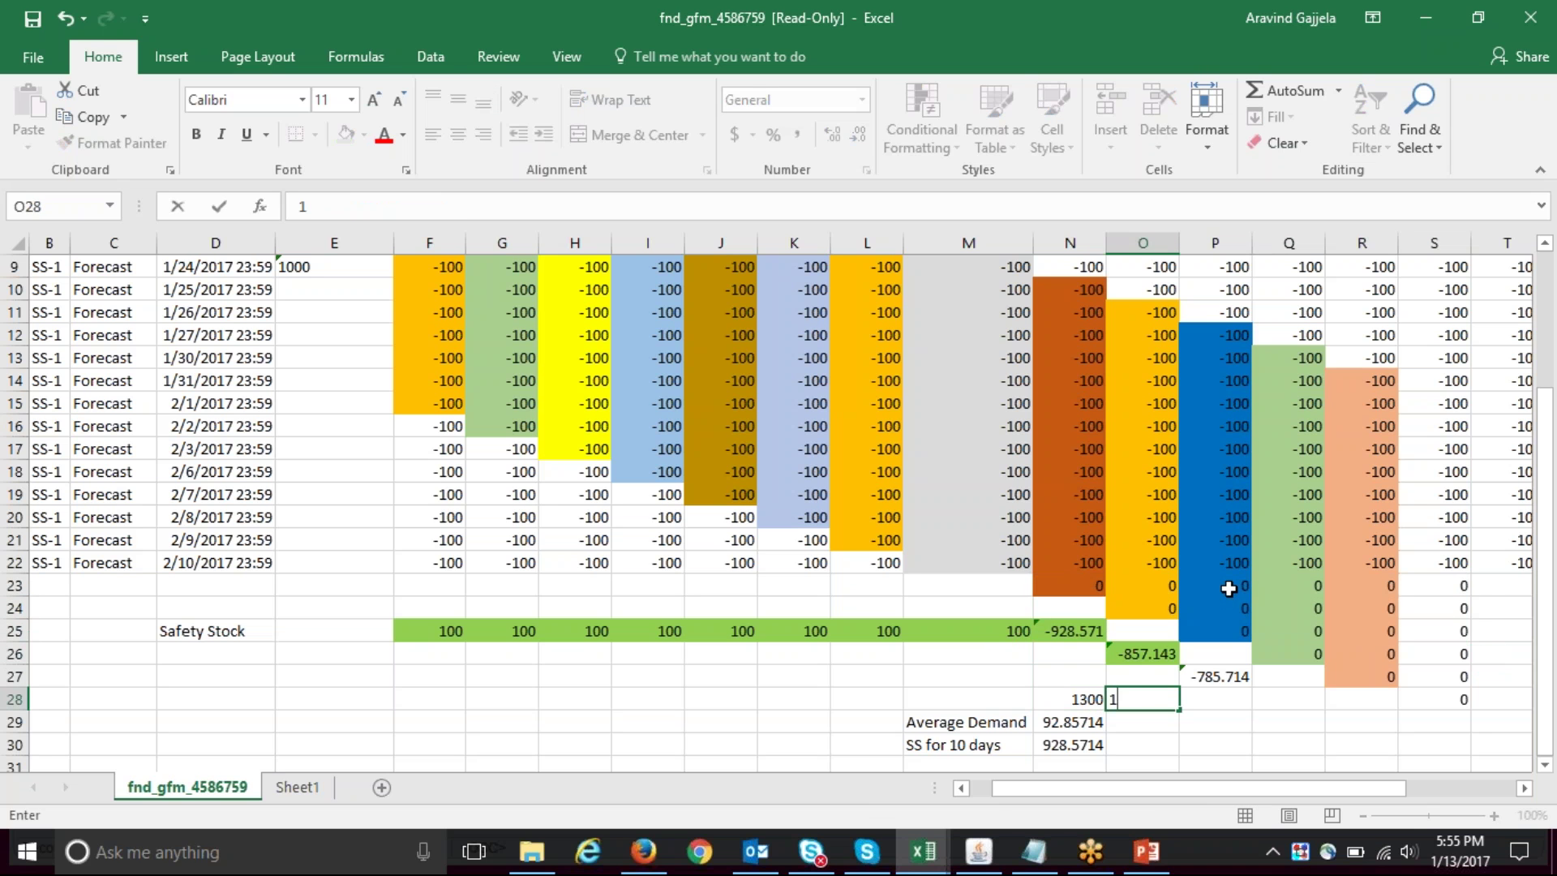
key(Return)
text(=)
key(Up)
text(/14)
key(Return)
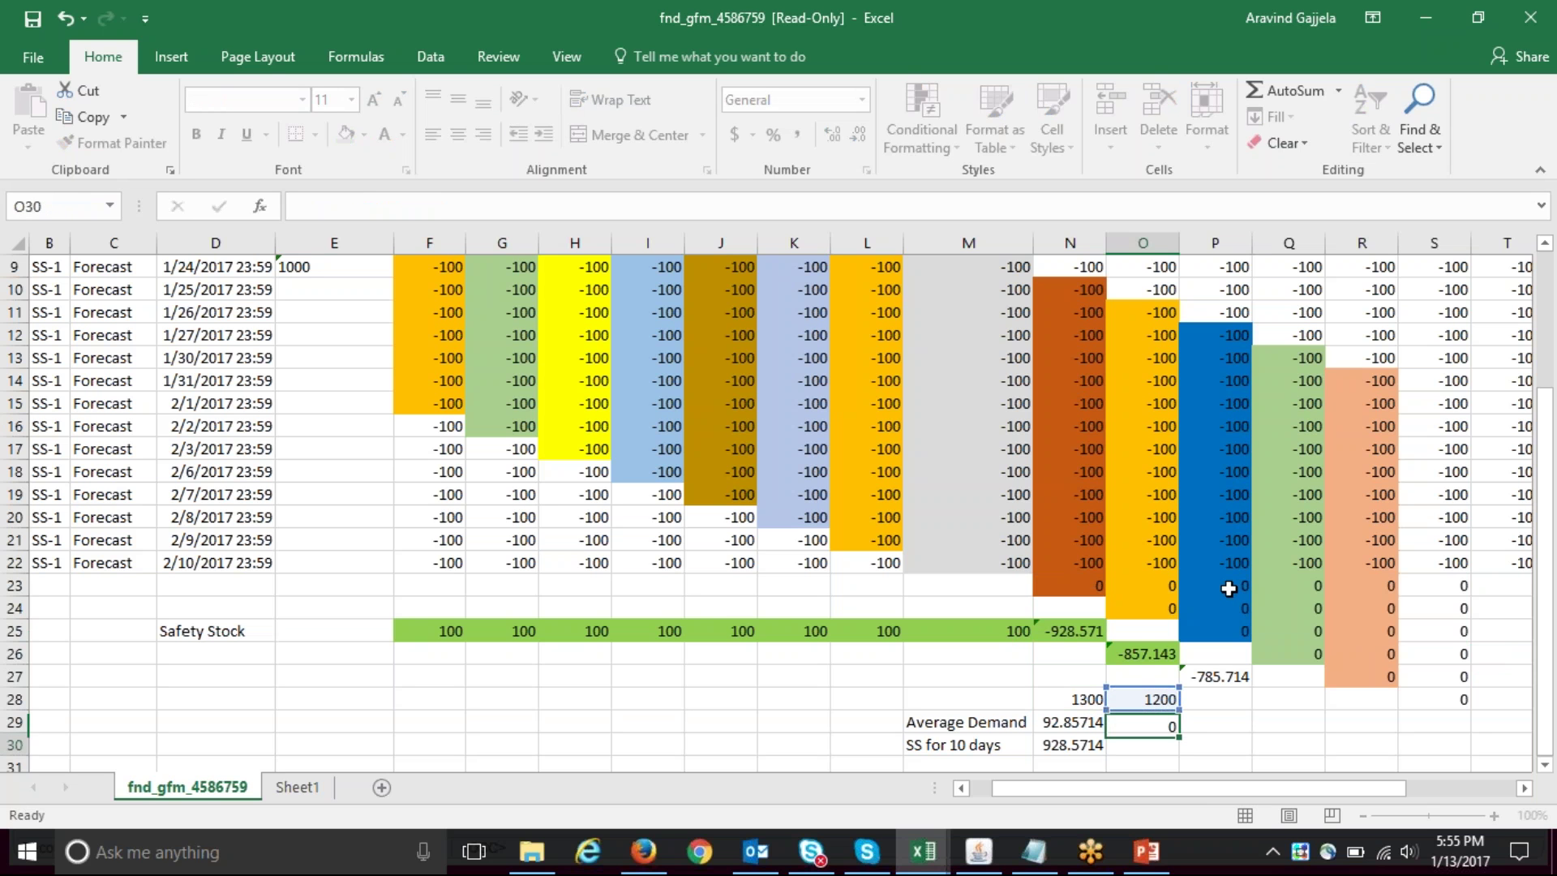
text(=)
key(Up)
text(*10)
key(Return)
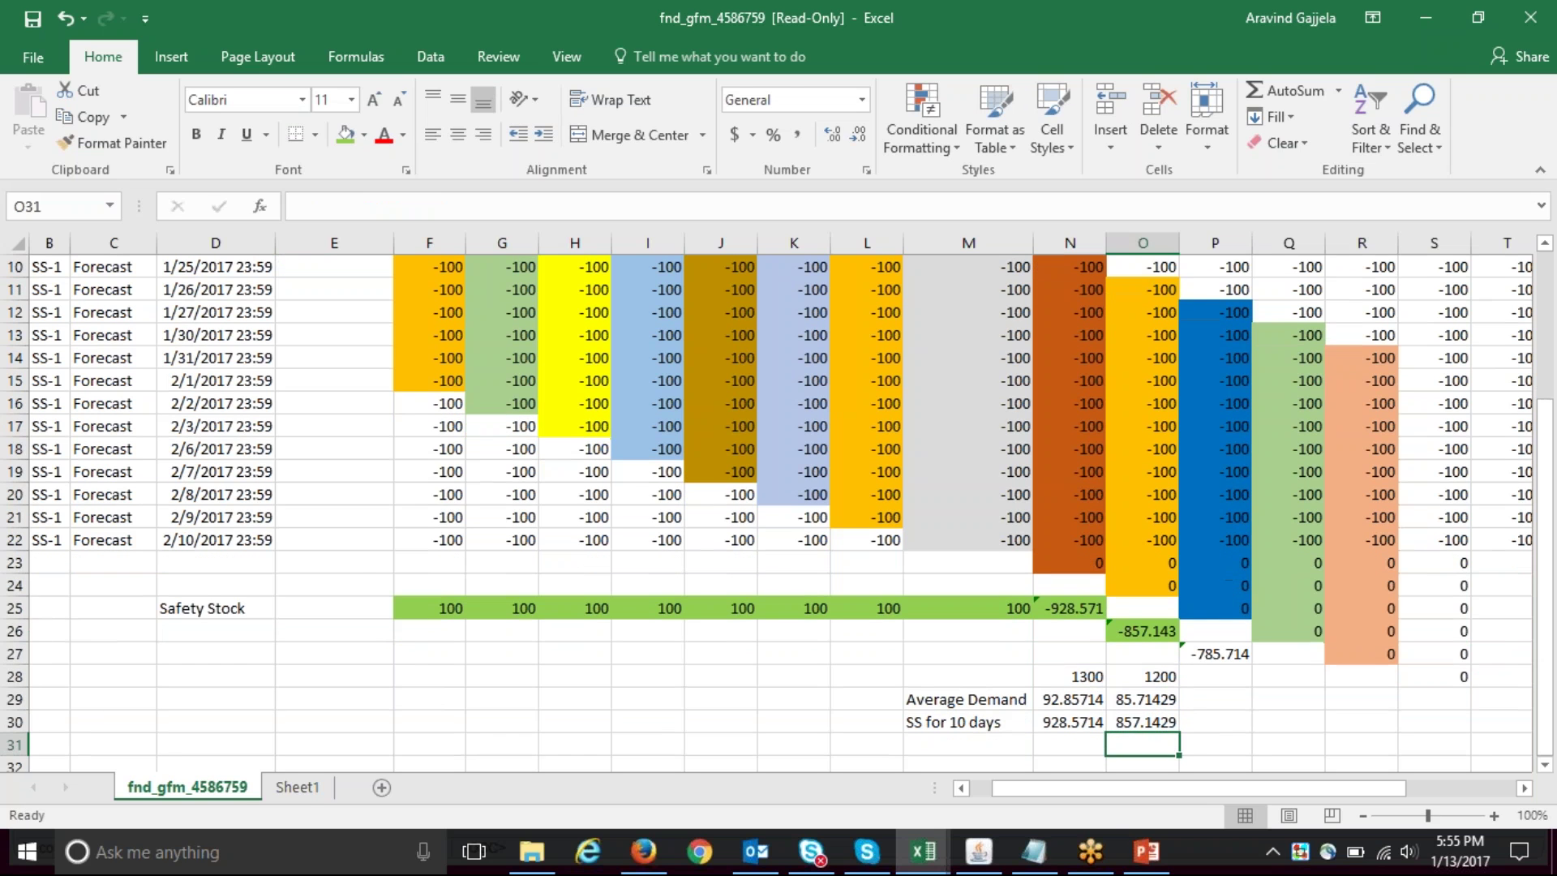
- Bring Oracle's SS-1 Safety Stock window forward to compare 858 for 26-JAN-2017
click(979, 852)
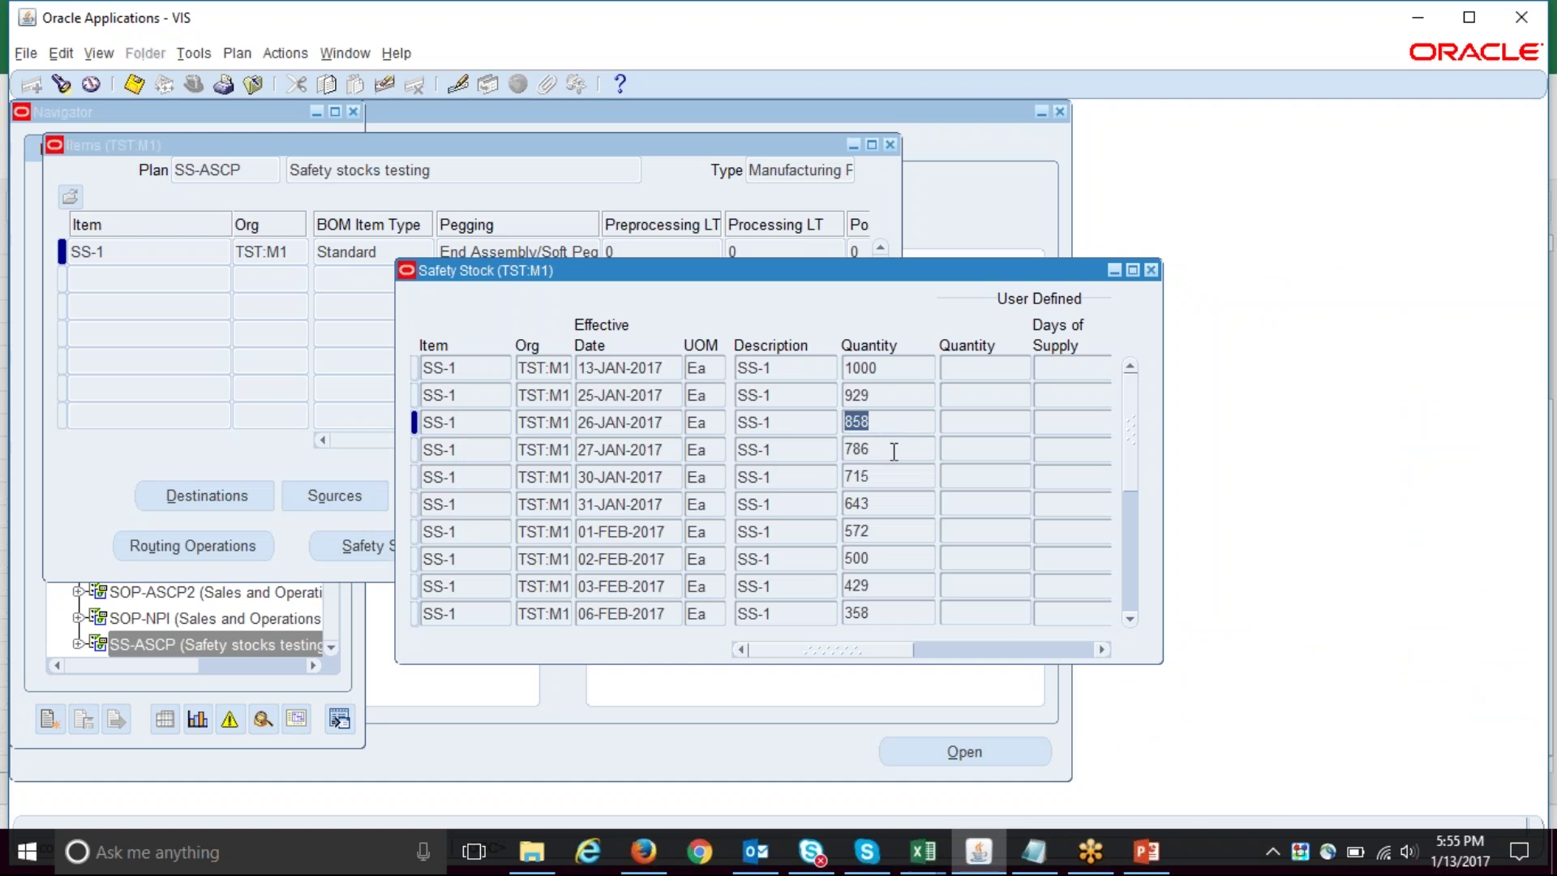
mouse_move(1160, 868)
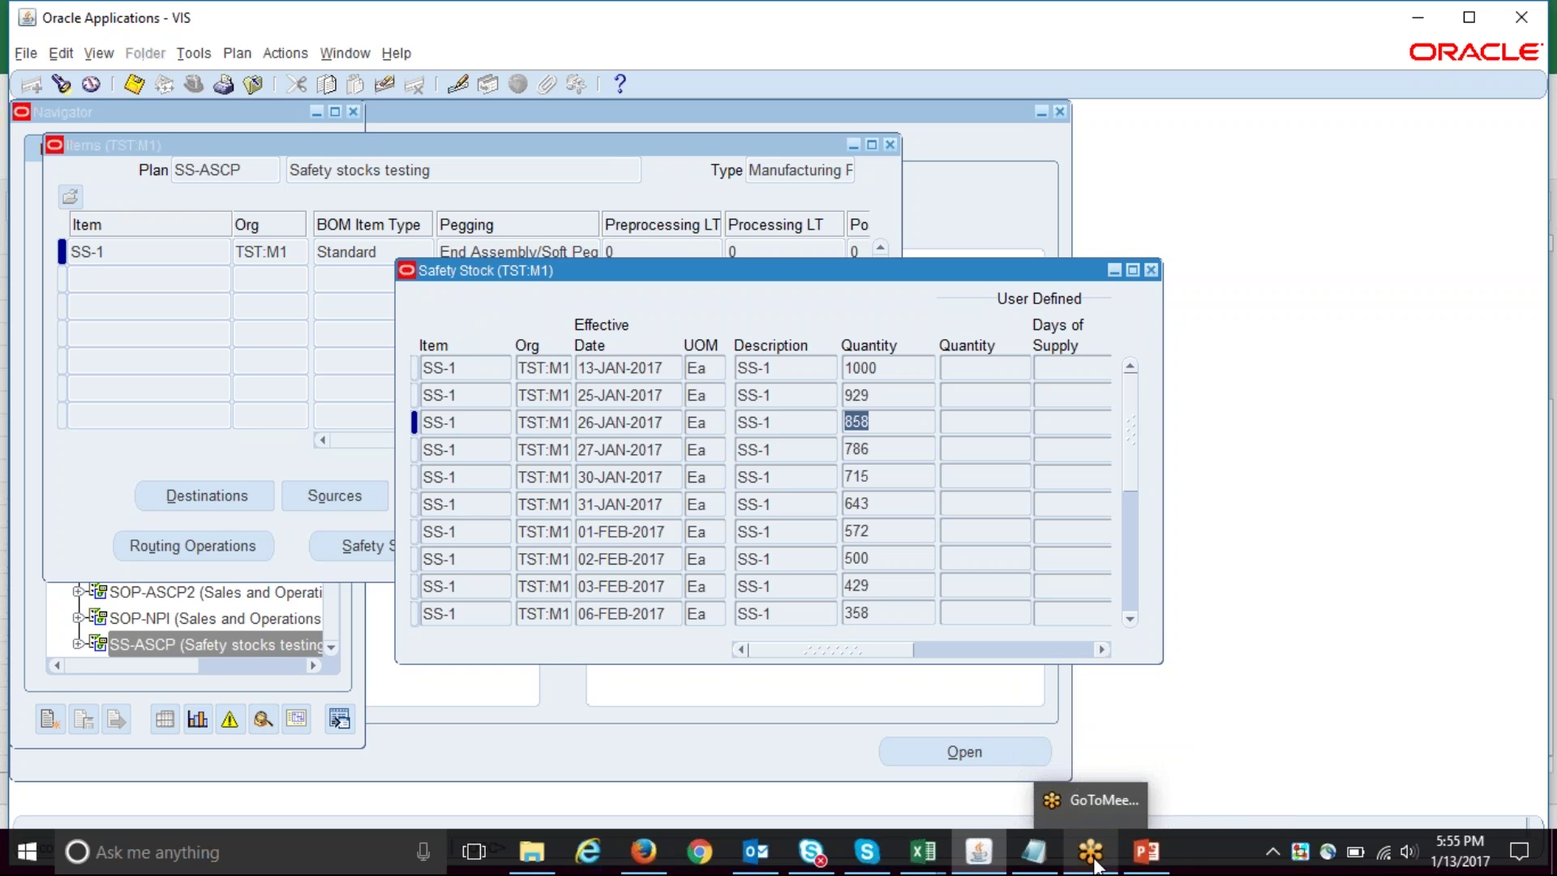
mouse_move(1000, 858)
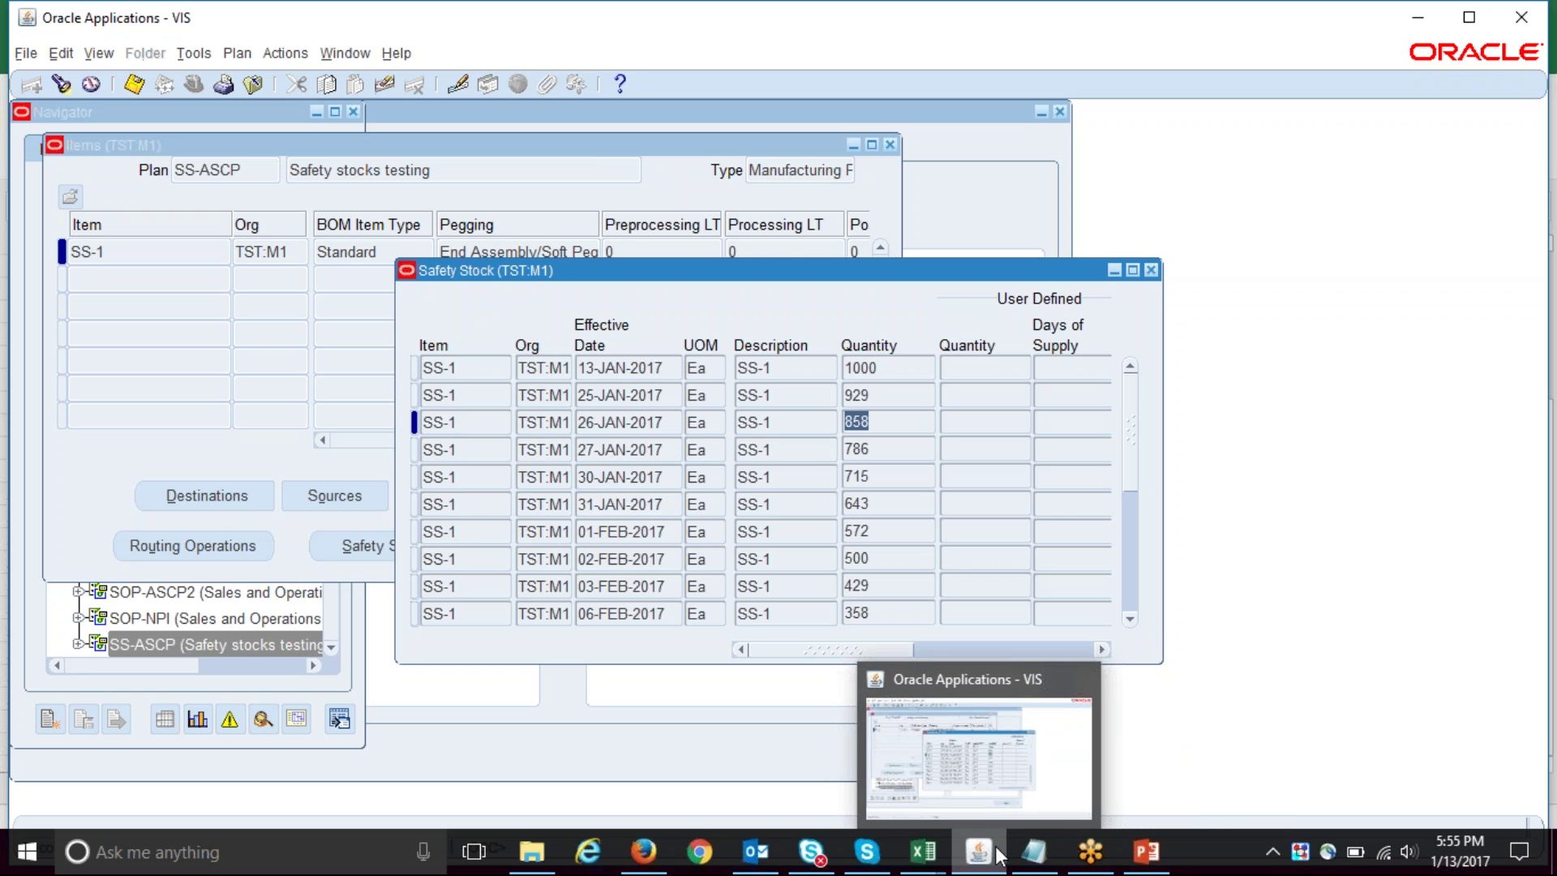
- Bring the fnd_gfm_4586759 workbook forward and scroll back up to row 1
mouse_move(923, 851)
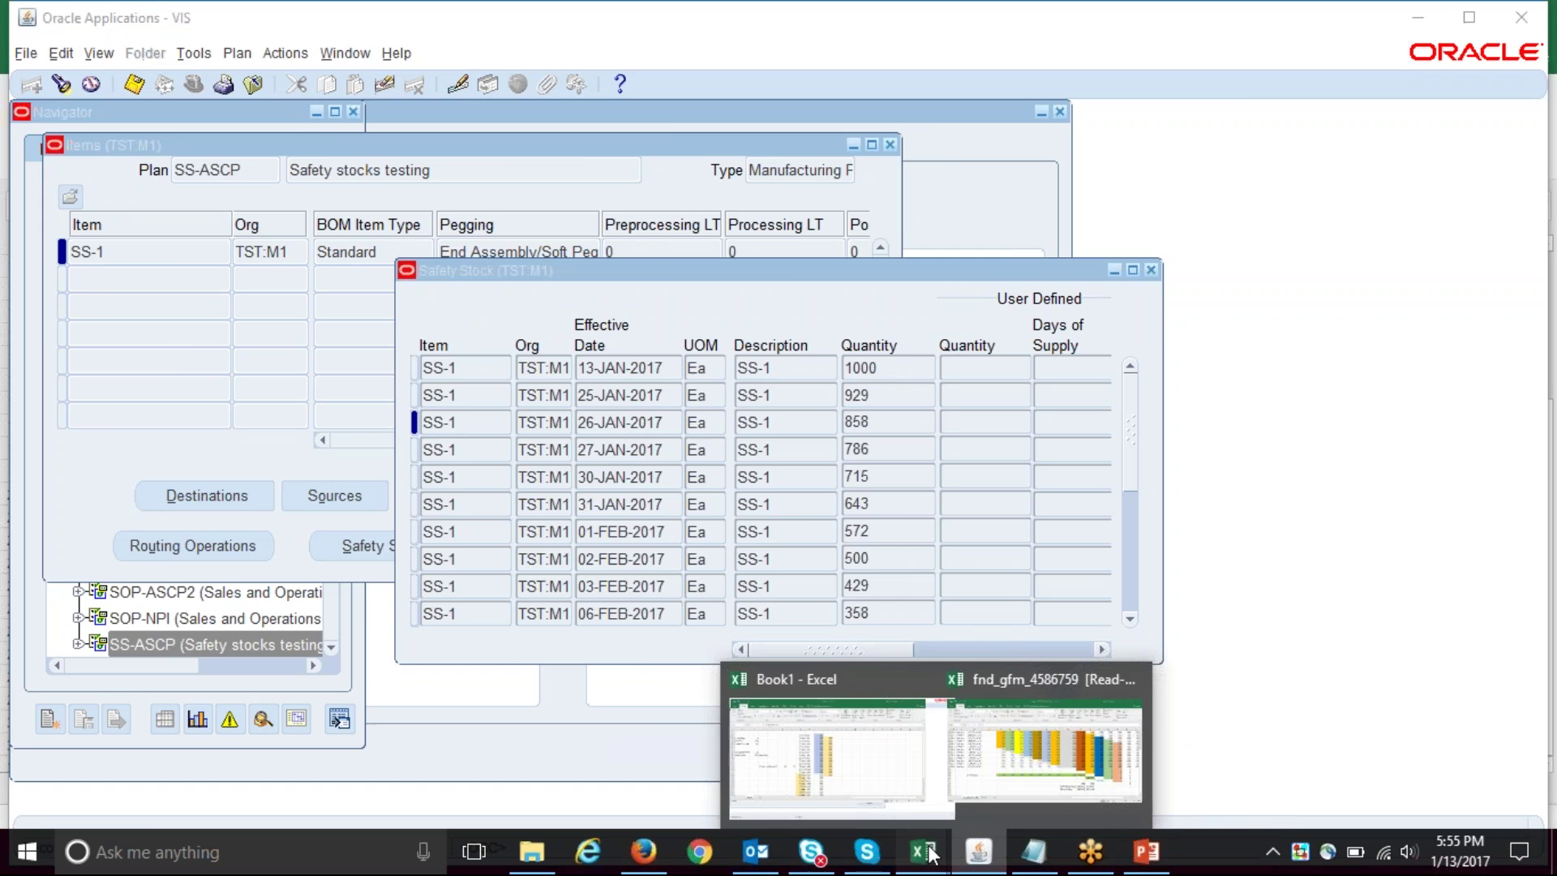
click(1028, 728)
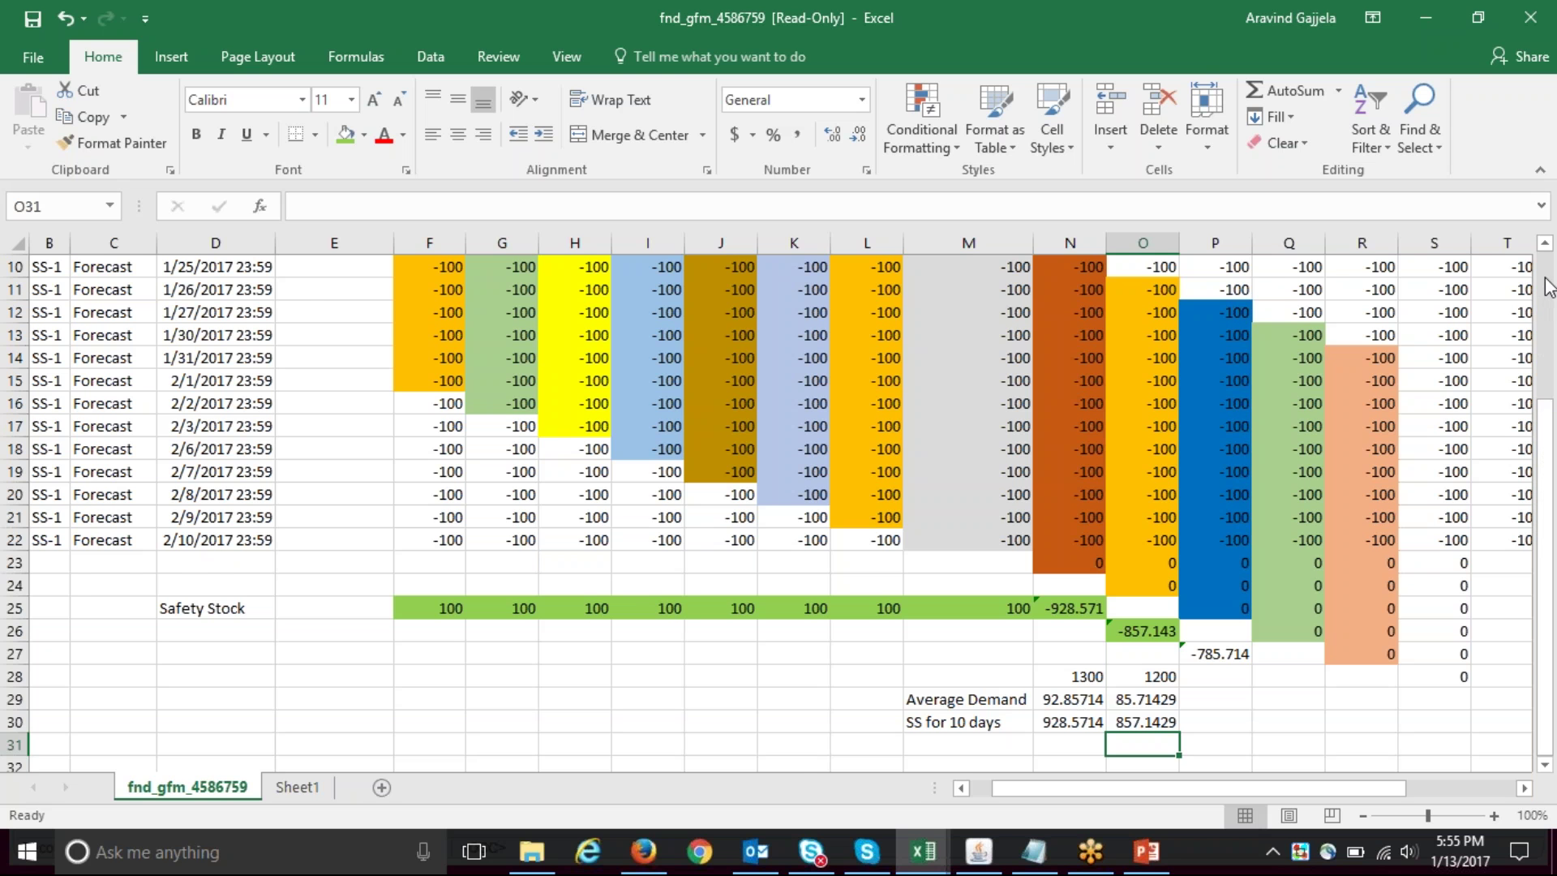
scroll(1549, 288, up, 1)
scroll(1550, 288, up, 2)
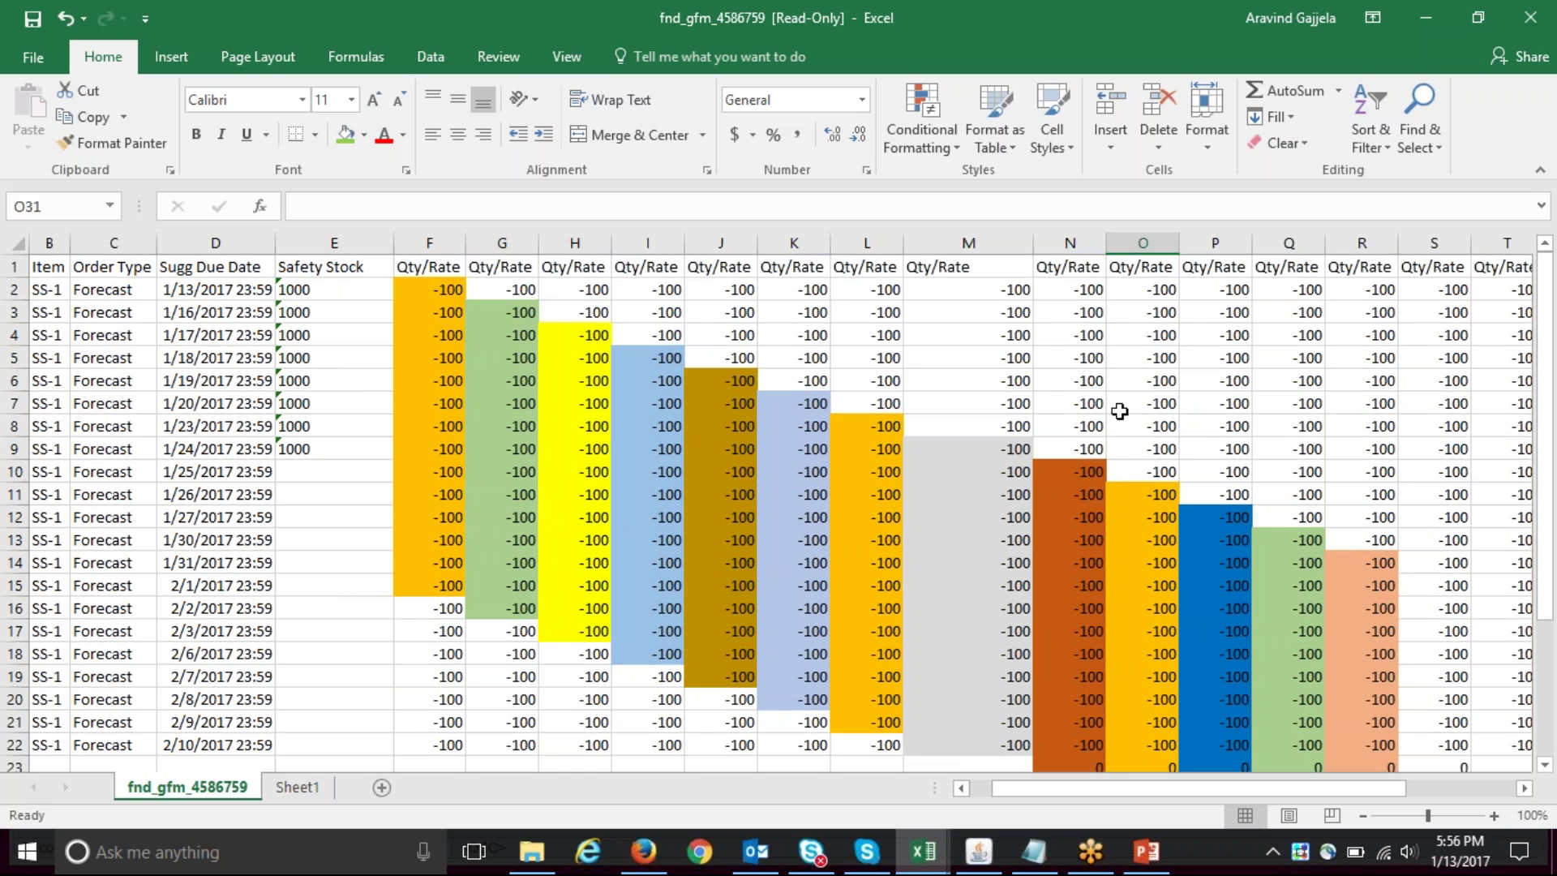
click(1036, 853)
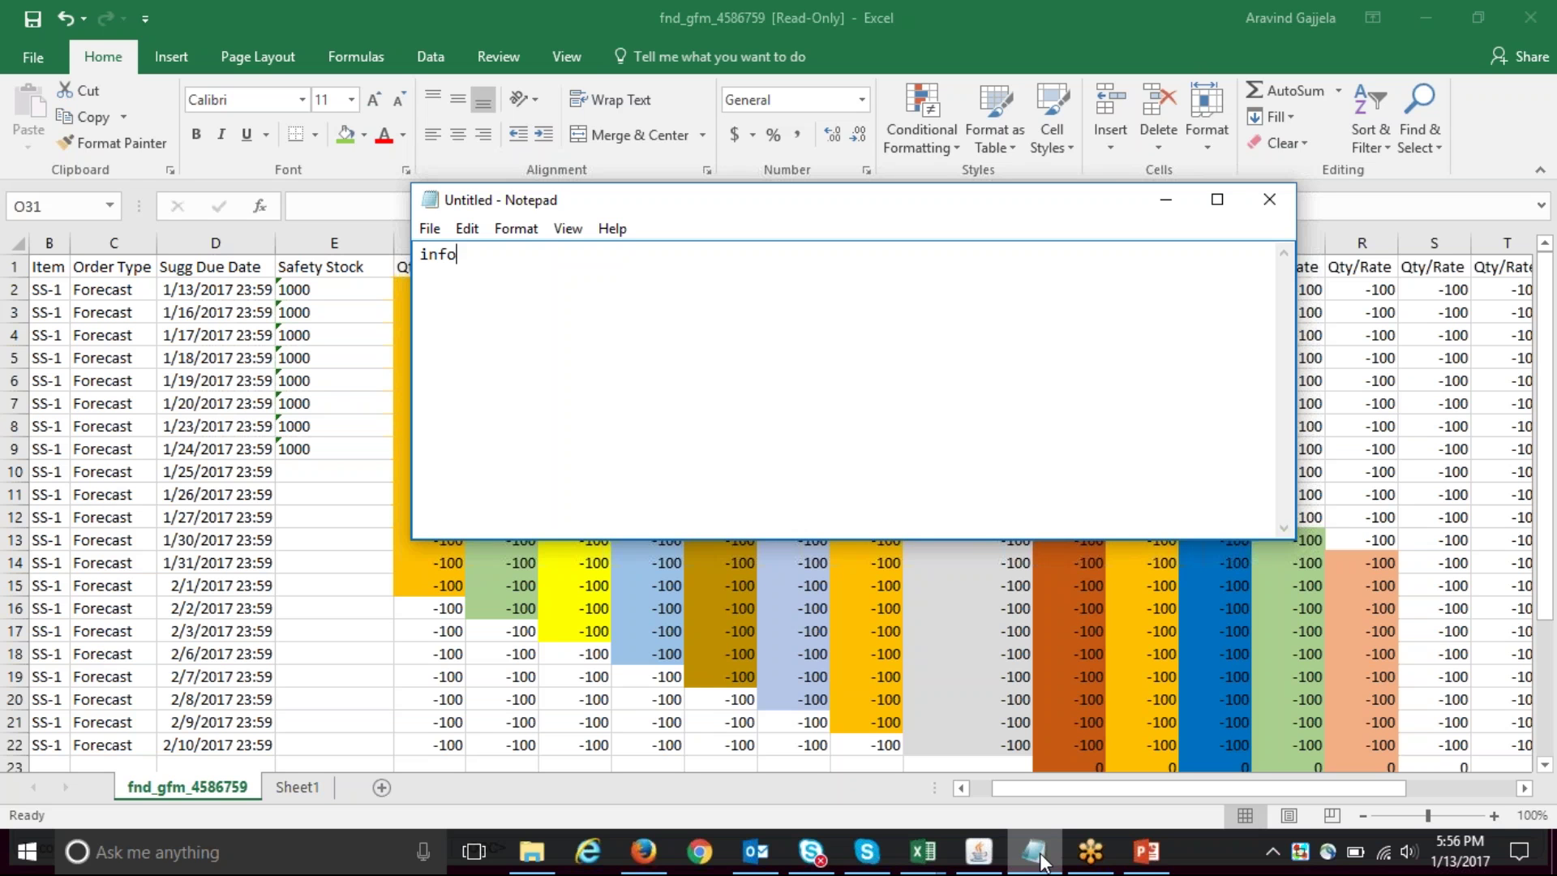
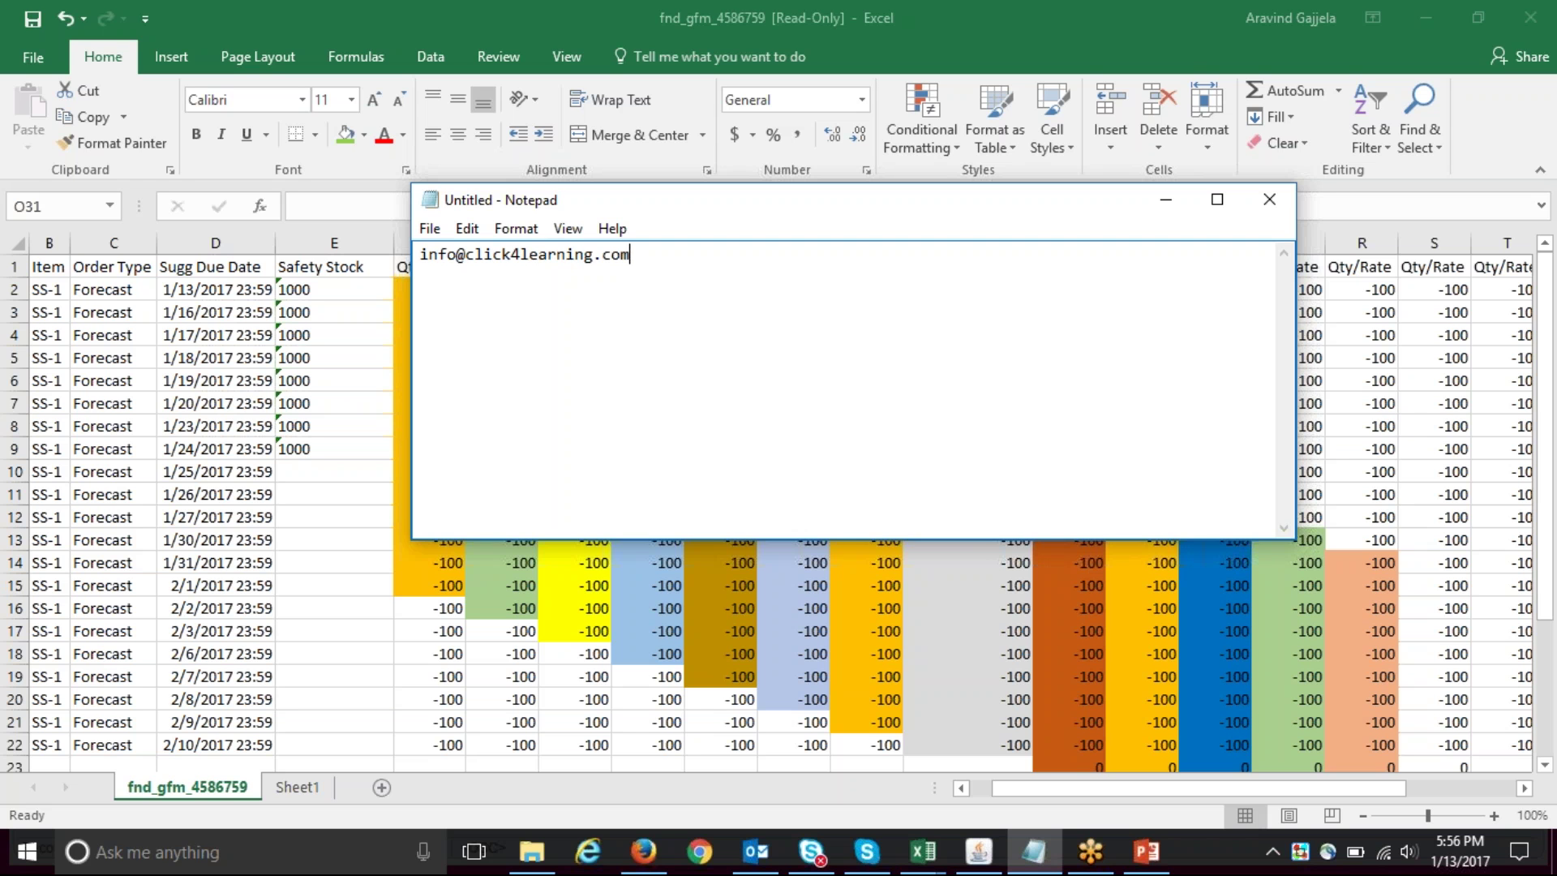
- Type the contact's e-mail address into the untitled Notepad note, then return to Excel
click(899, 27)
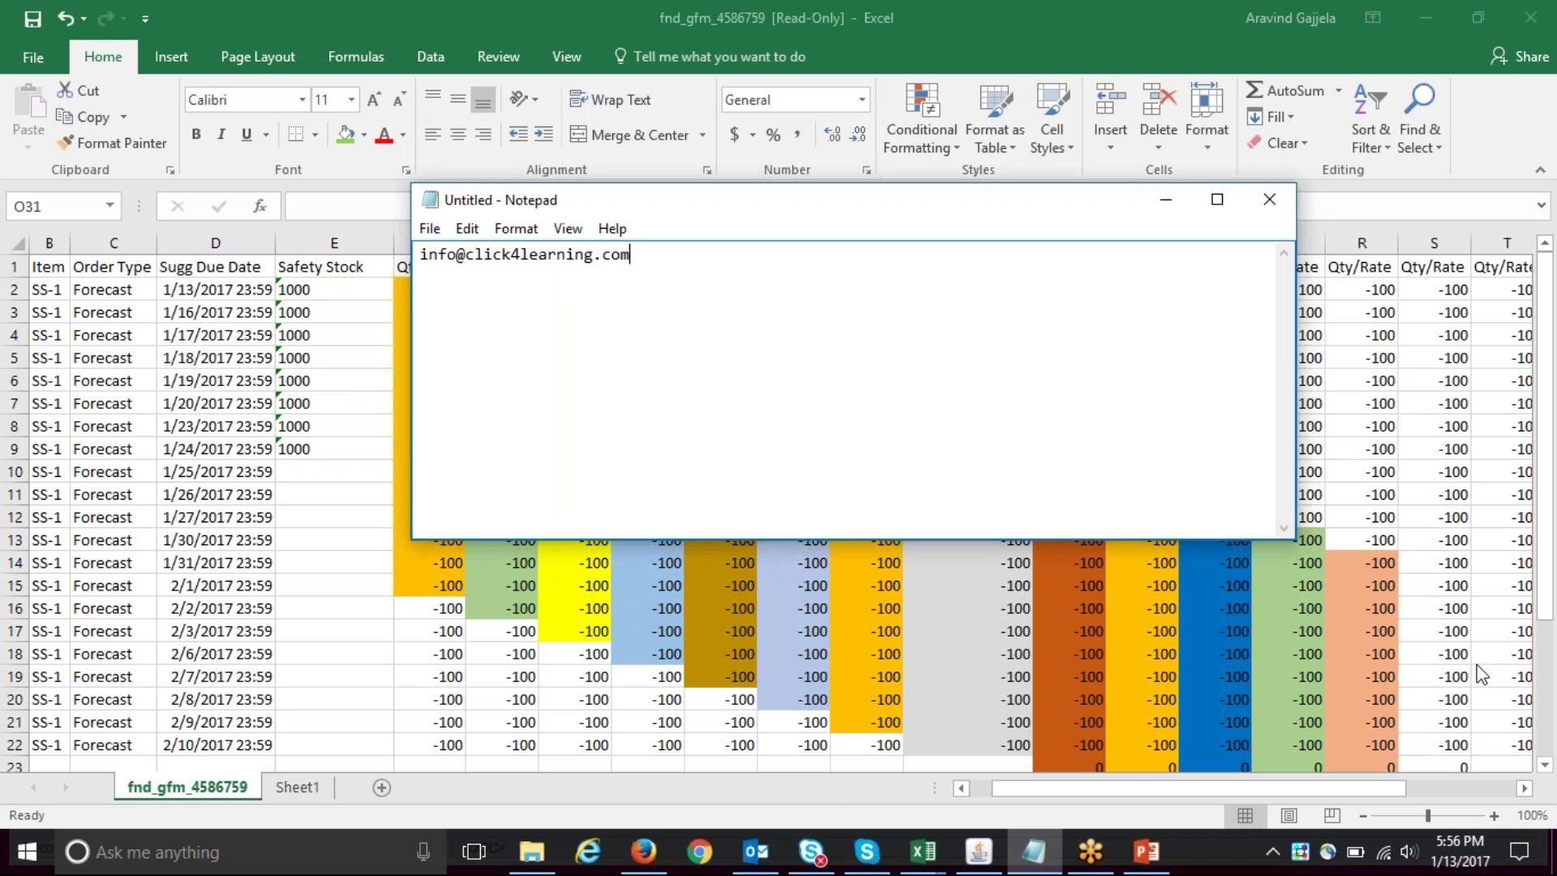